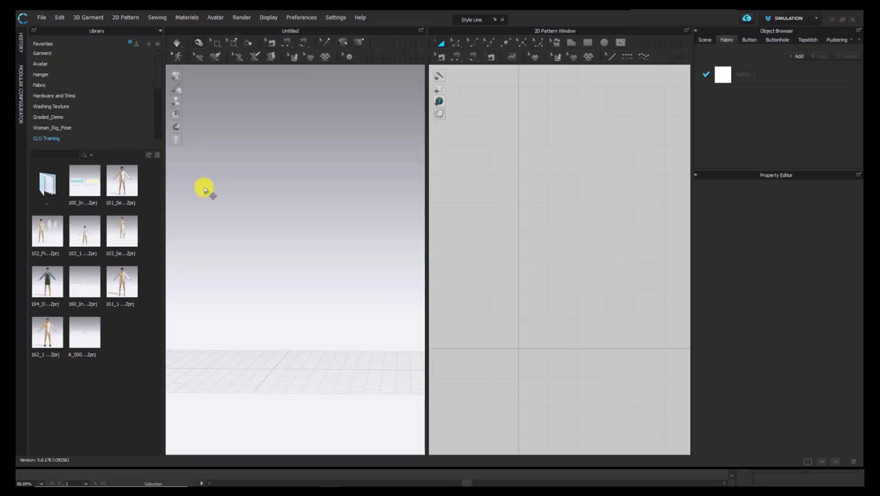
- Open the project "100_Intro Segment and Free Sewing.Zprj" without saving the current file, and dismiss its description
mouse_move(81, 178)
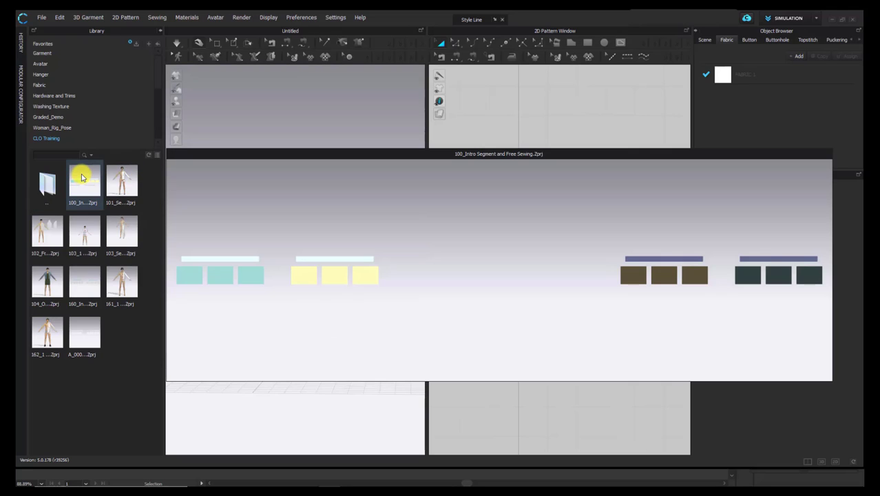
double_click(81, 178)
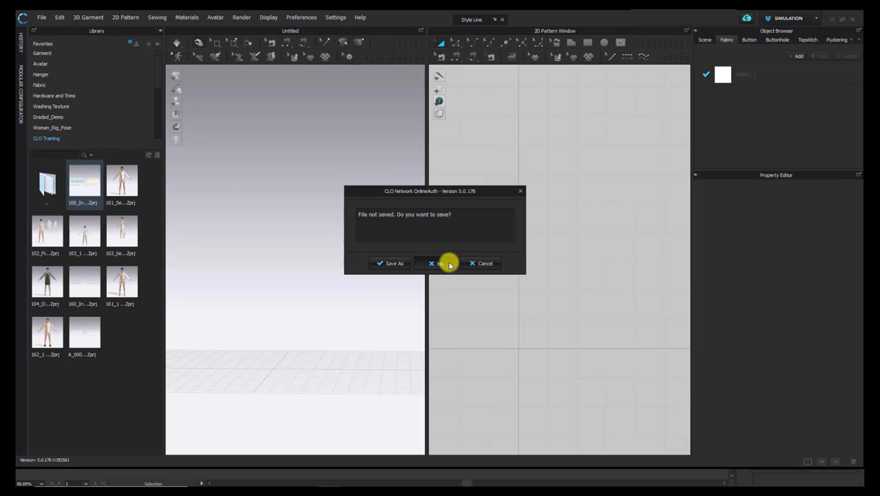
click(450, 259)
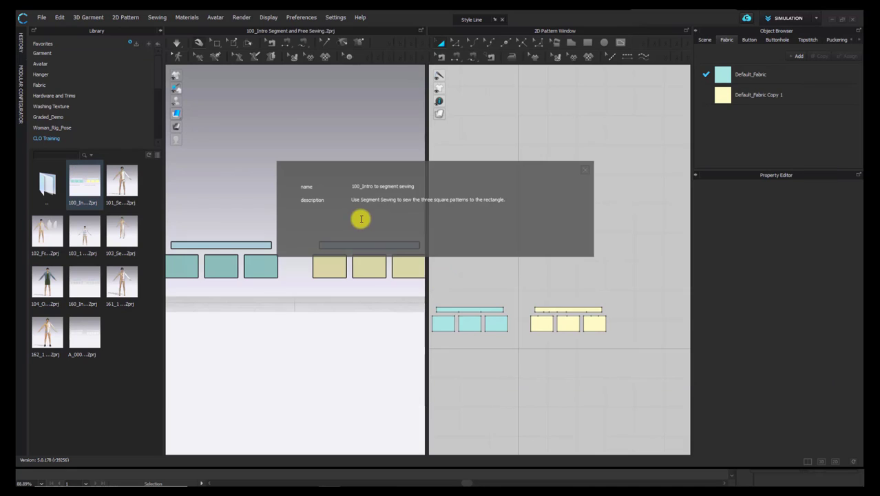
click(582, 169)
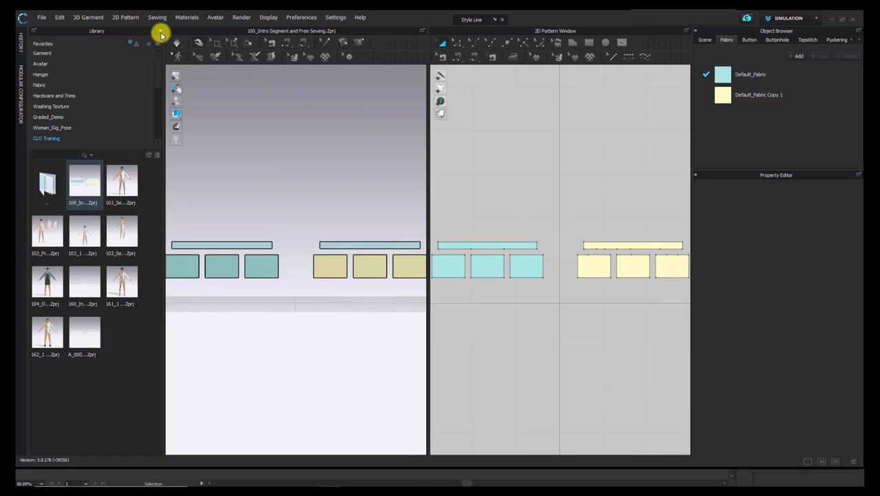
- Collapse the Library and widen the 2D Pattern Window so that all patterns fit in view
click(160, 33)
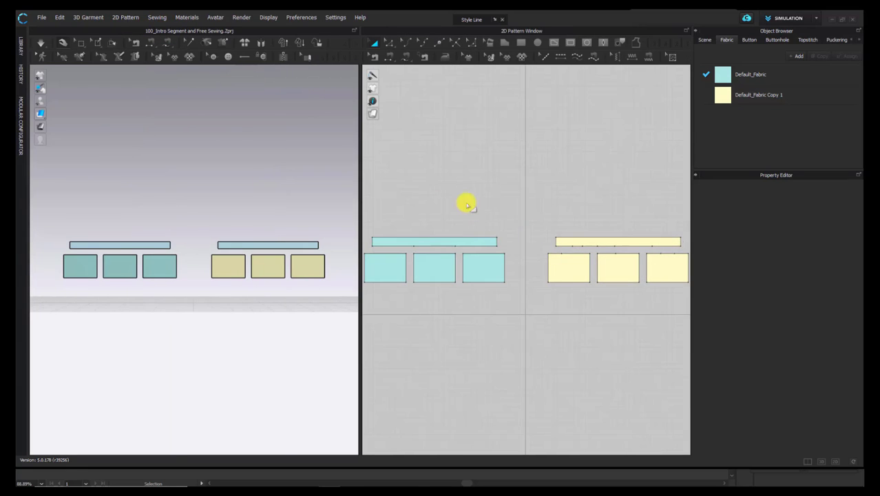
drag(361, 145, 349, 180)
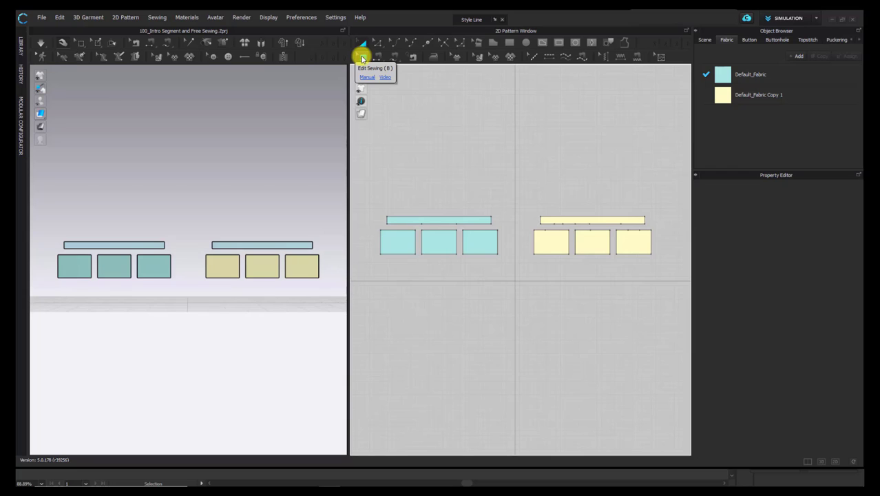
click(412, 58)
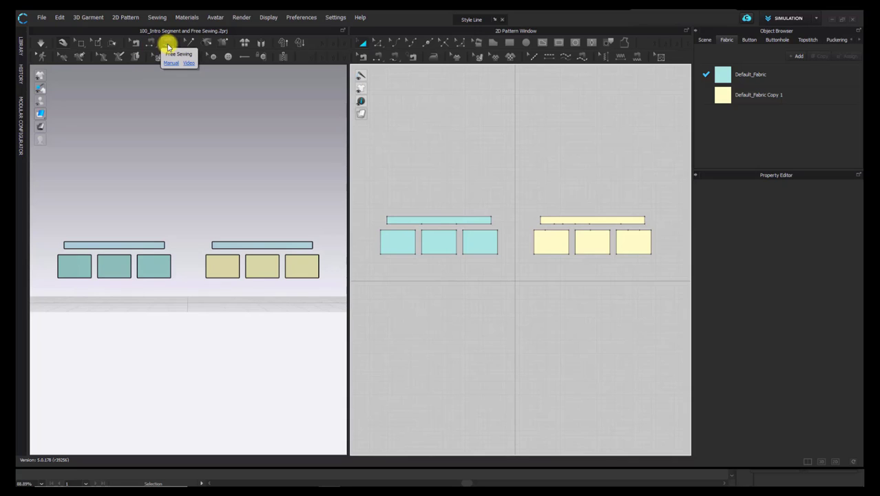
middle_drag(570, 151, 578, 129)
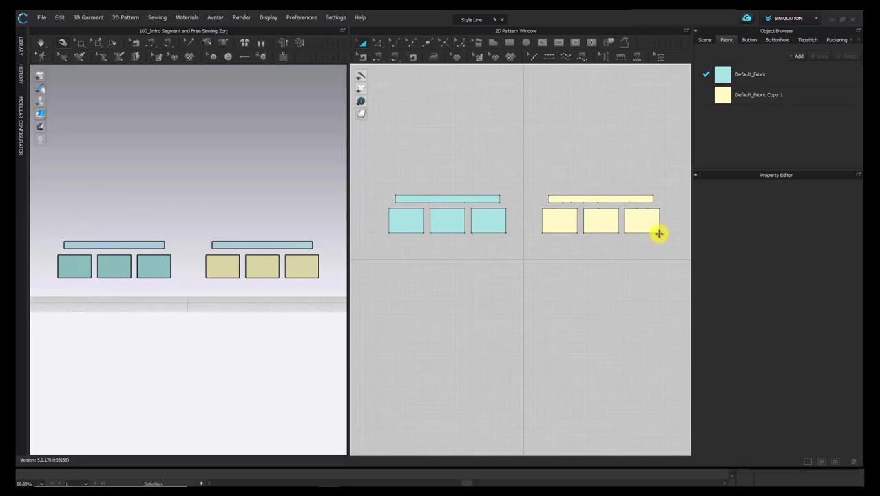
right_drag(215, 288, 217, 290)
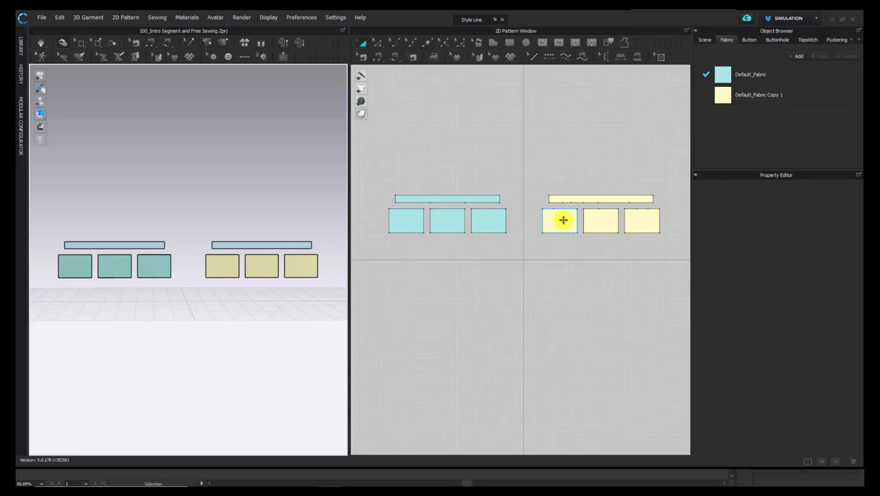
click(562, 220)
click(593, 220)
click(634, 220)
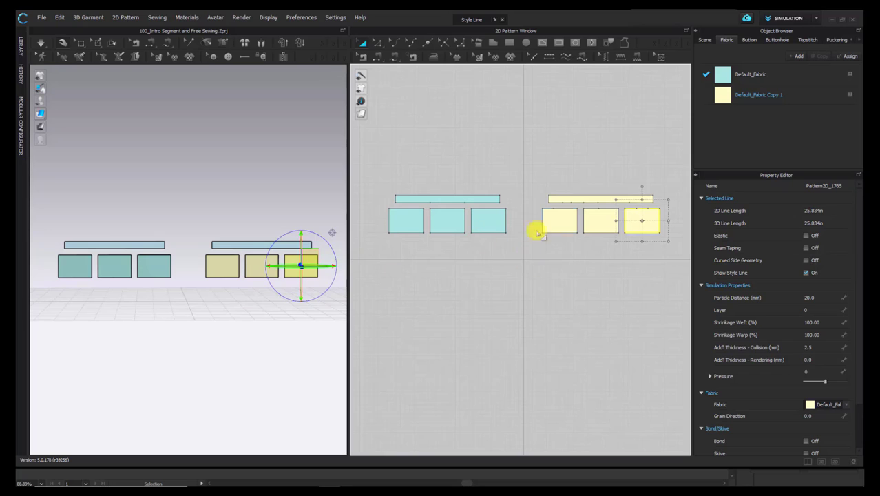
click(518, 260)
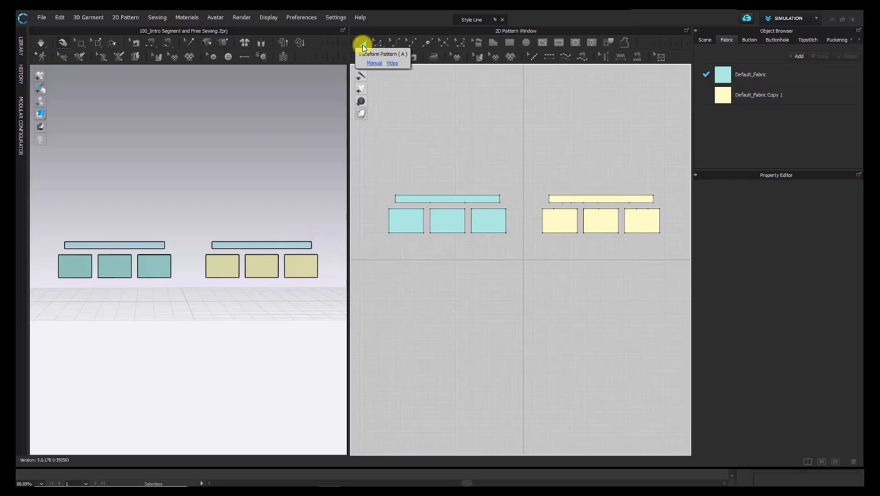
- Freeze the three yellow square patterns
click(364, 45)
drag(533, 239, 673, 204)
right_click(569, 227)
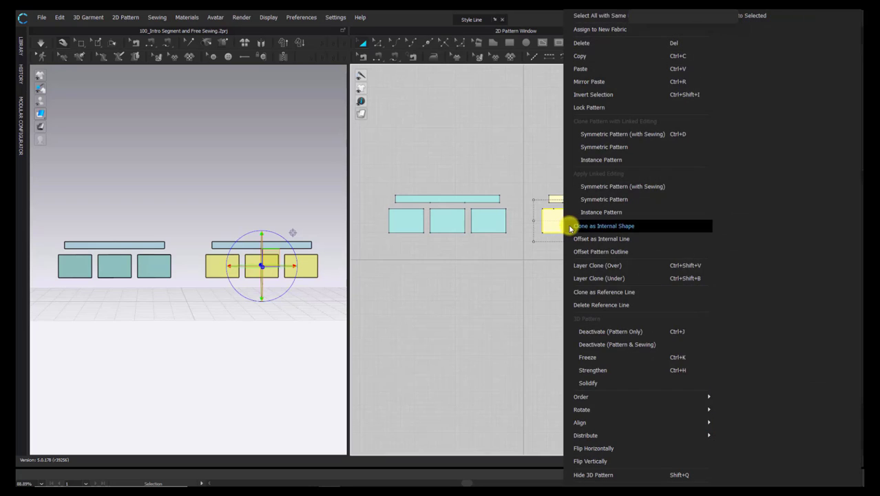
click(622, 357)
click(298, 201)
scroll(255, 248, up, 2)
scroll(259, 246, down, 2)
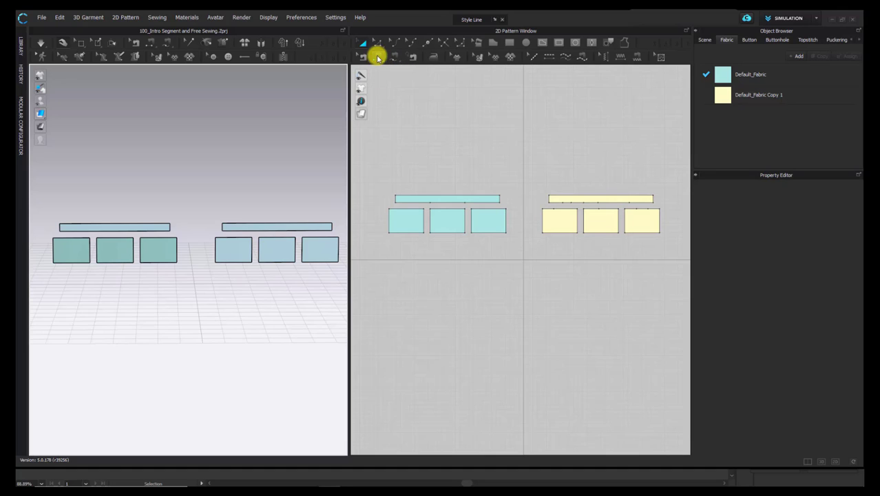
- Join the first lower segment of the teal rectangle to the first teal square's upper edge with Segment Sewing, keeping the seam uncrossed
click(378, 60)
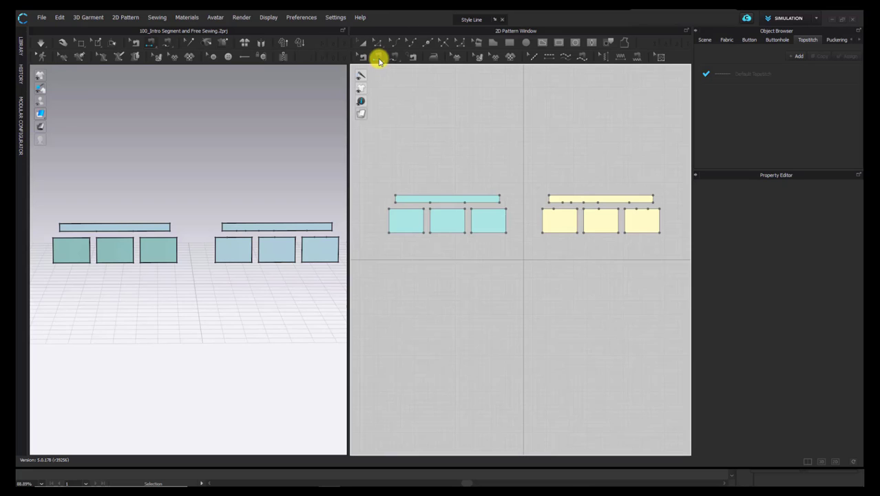
scroll(413, 220, up, 3)
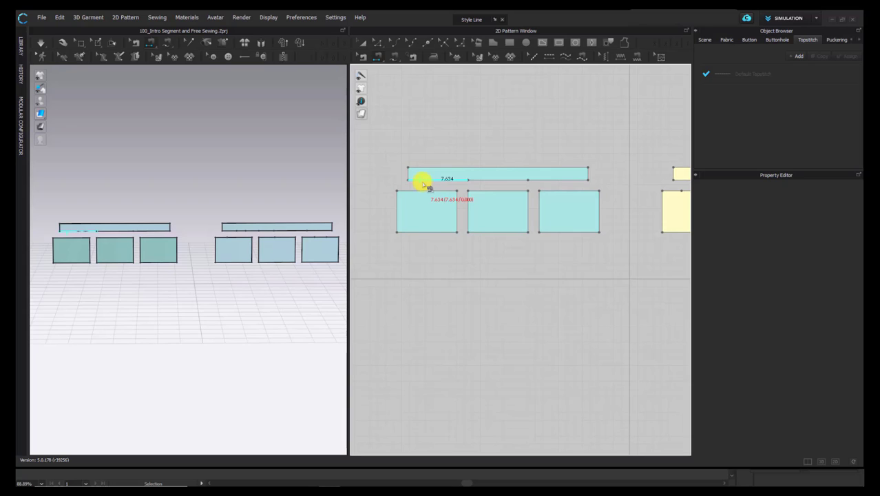
scroll(423, 183, up, 3)
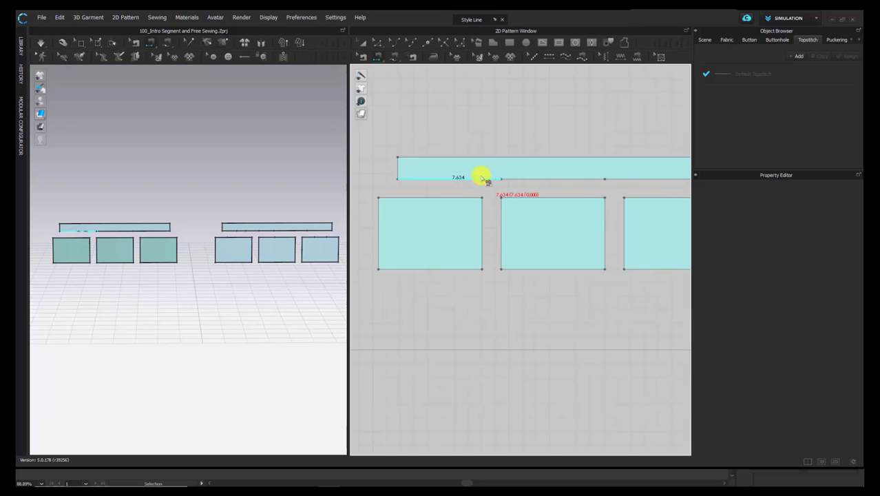
click(416, 180)
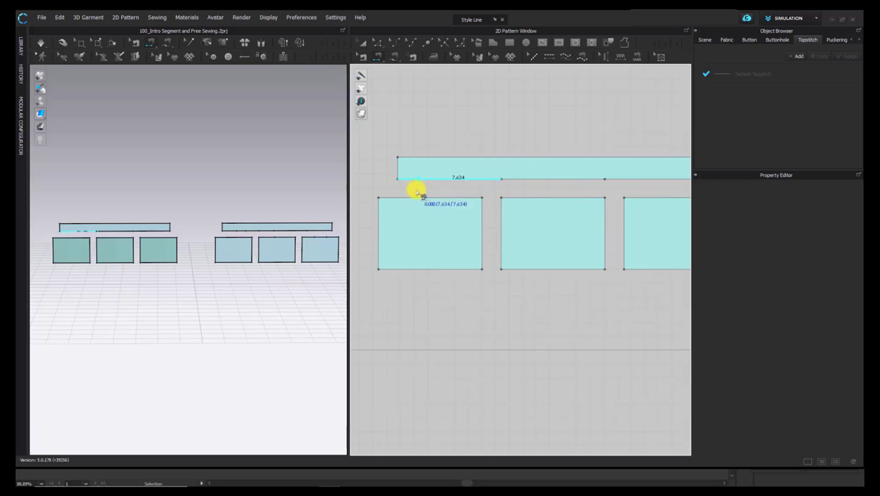
click(394, 199)
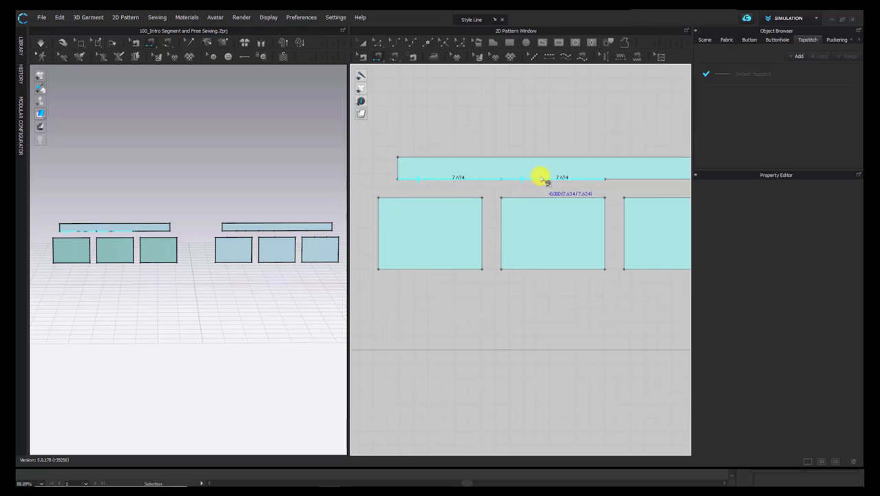
click(398, 179)
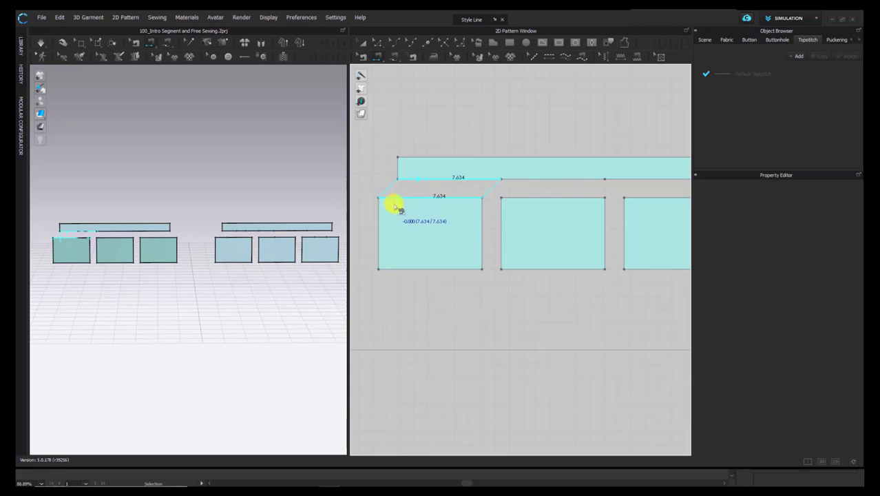
scroll(395, 197, up, 2)
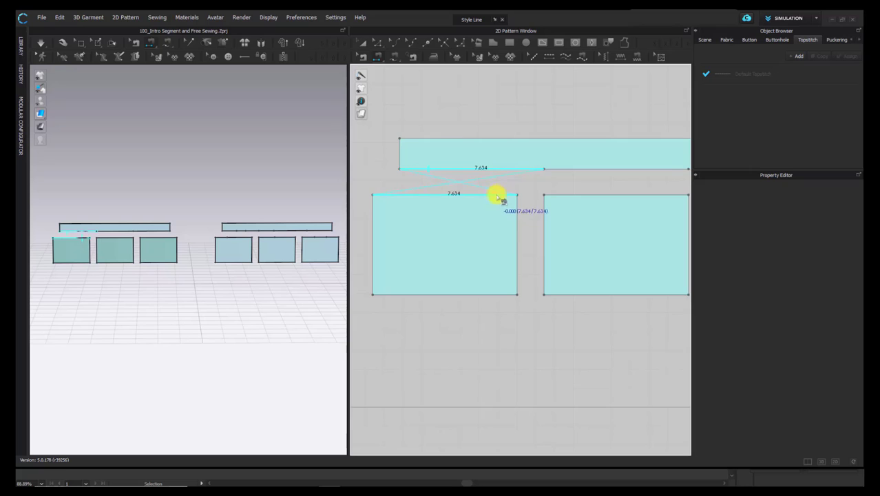
click(418, 195)
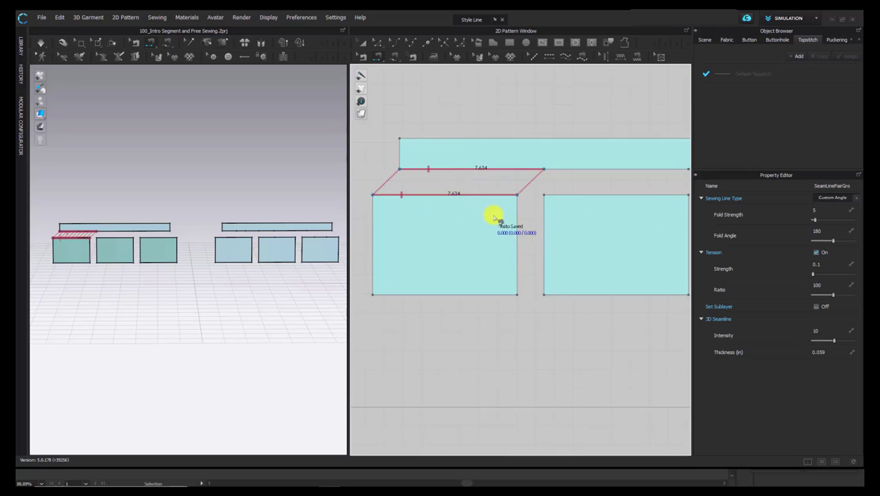
- Sew the rectangle's middle lower segment to the middle teal square's upper edge with the seam direction crossed
scroll(582, 204, down, 2)
middle_drag(582, 204, 511, 184)
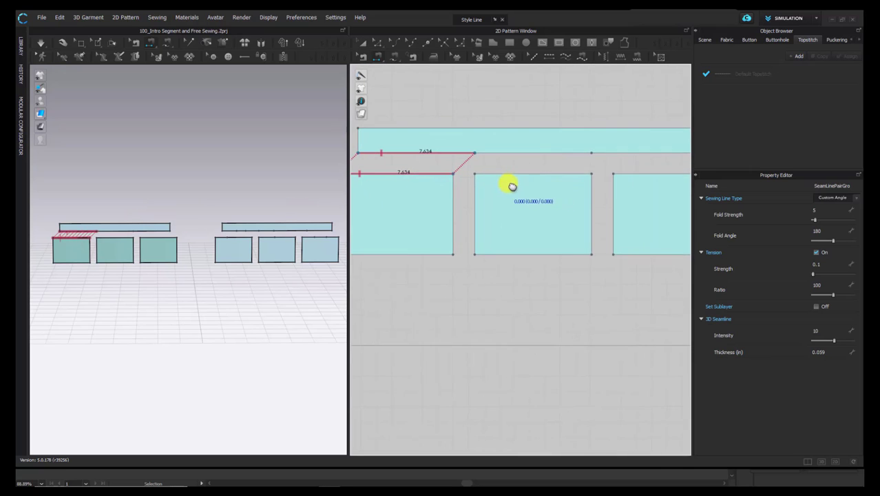
click(560, 160)
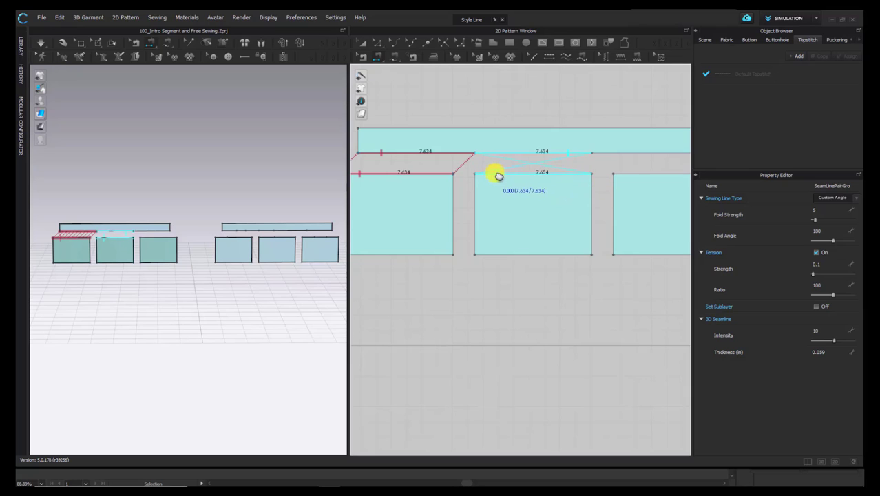
click(498, 174)
- Sew the rectangle's last lower segment to the third teal square's upper edge with matching, uncrossed direction
scroll(576, 199, down, 2)
middle_drag(598, 185, 540, 190)
click(576, 168)
click(582, 184)
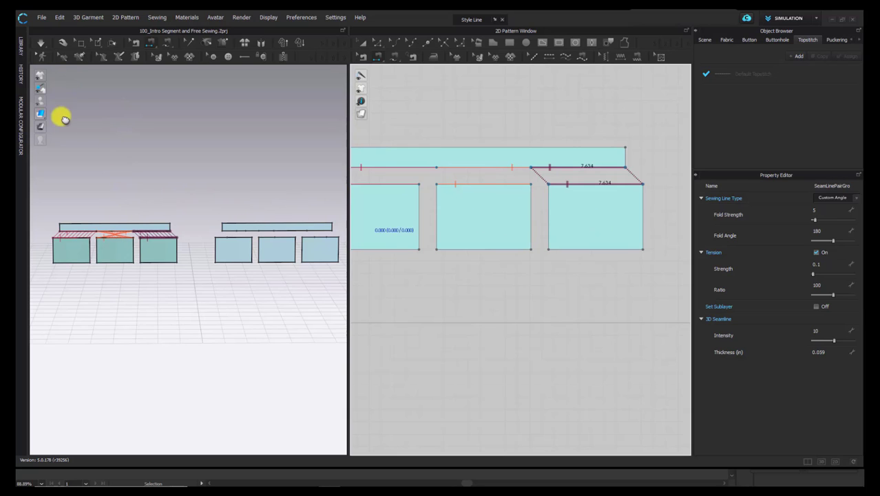
- Check the three seams in the 3D view and run the simulation to drape the sewn teal patterns
right_drag(63, 134, 252, 170)
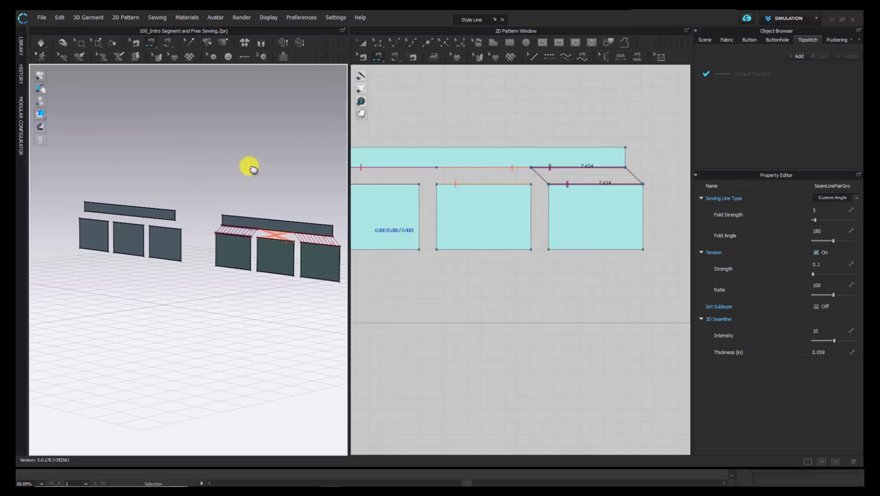
mouse_move(40, 112)
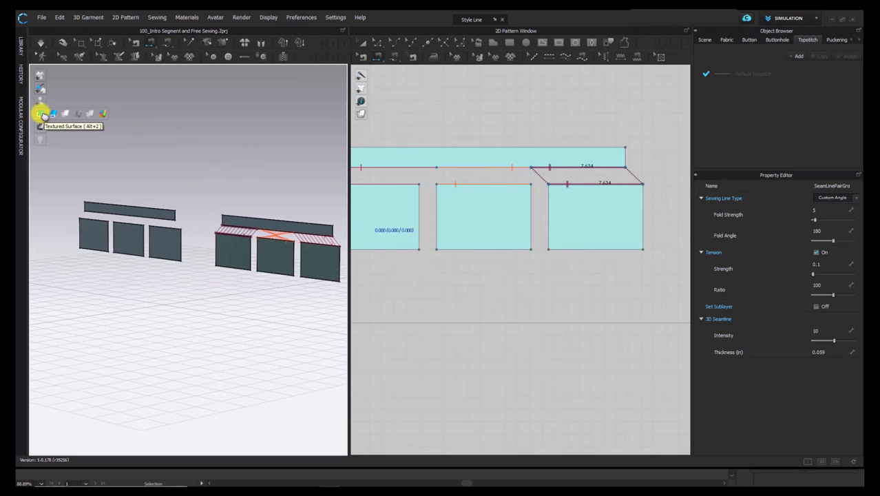
right_drag(252, 172, 110, 169)
mouse_move(42, 114)
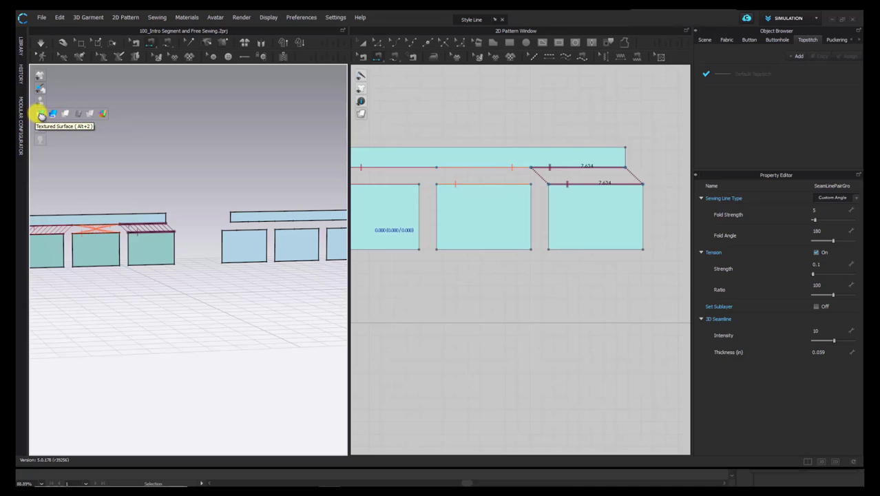
scroll(155, 172, down, 3)
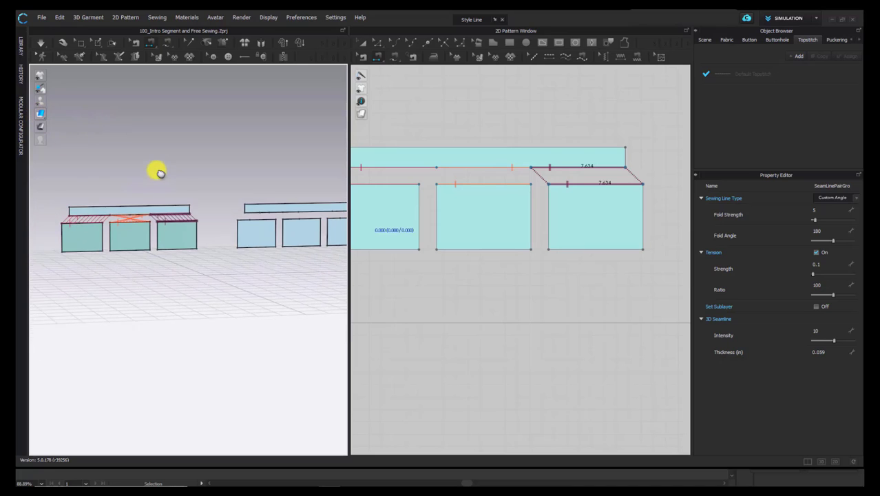
key(space)
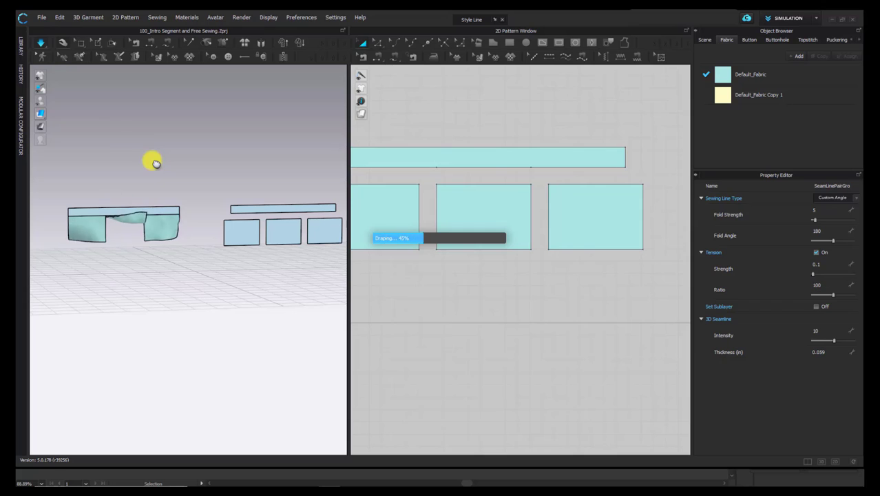
- Examine the draped teal squares in 3D and display them as Textured Surface to tell front from back faces
scroll(148, 235, up, 3)
middle_drag(157, 236, 191, 239)
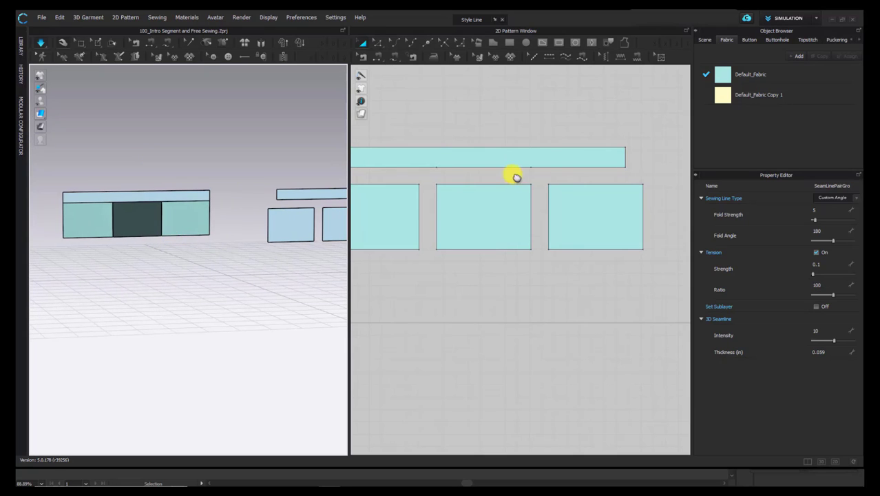
right_drag(115, 145, 96, 147)
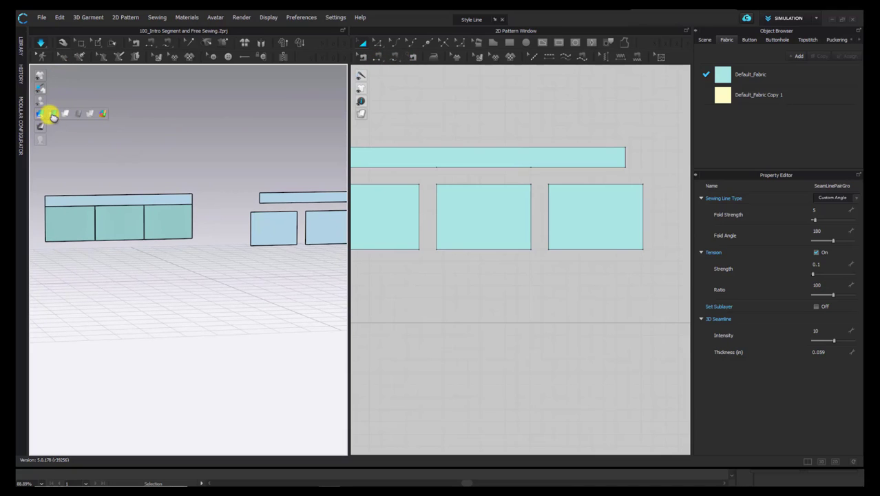
click(57, 115)
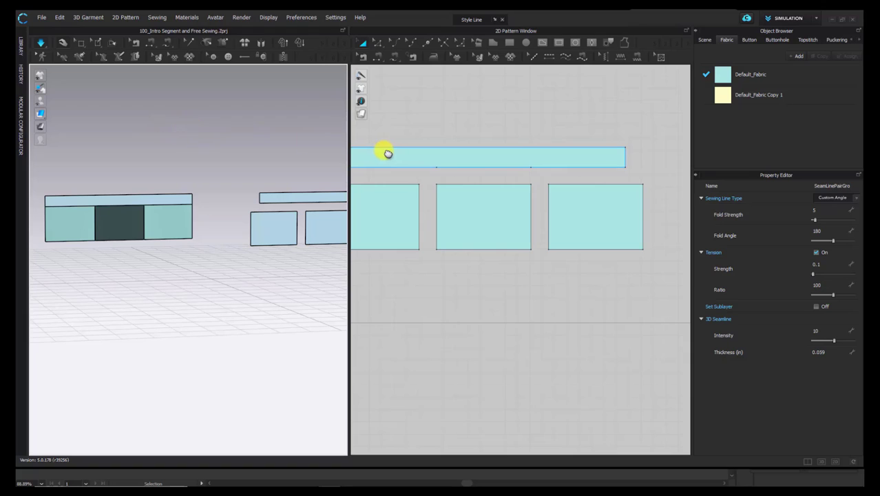
- Reverse the crossed seam between the rectangle and the middle teal square with Edit Sewing
middle_drag(428, 97, 452, 95)
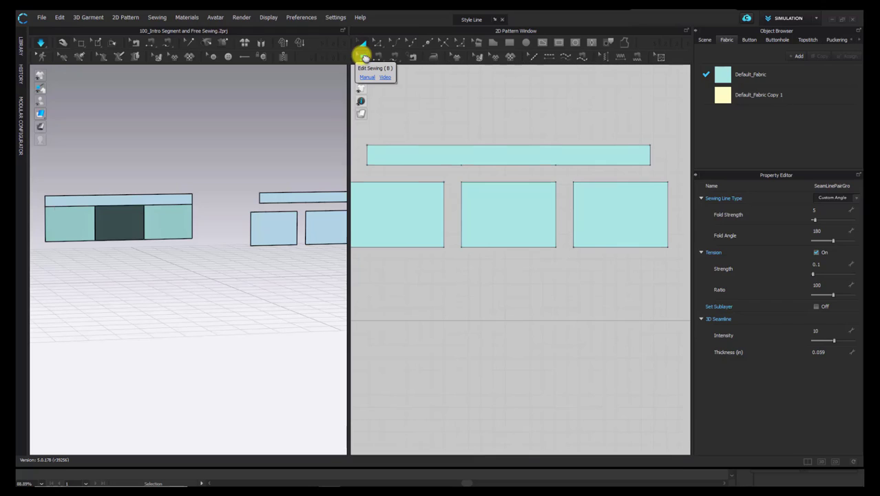
click(362, 57)
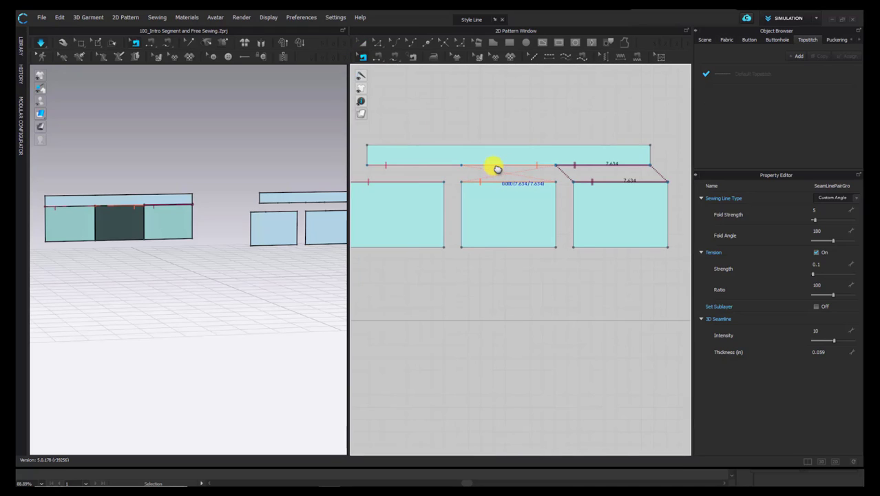
scroll(499, 181, up, 2)
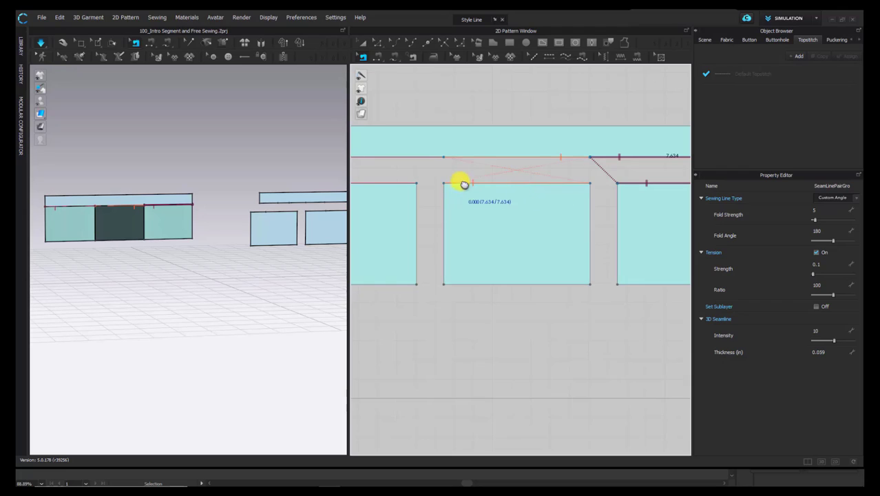
right_click(508, 175)
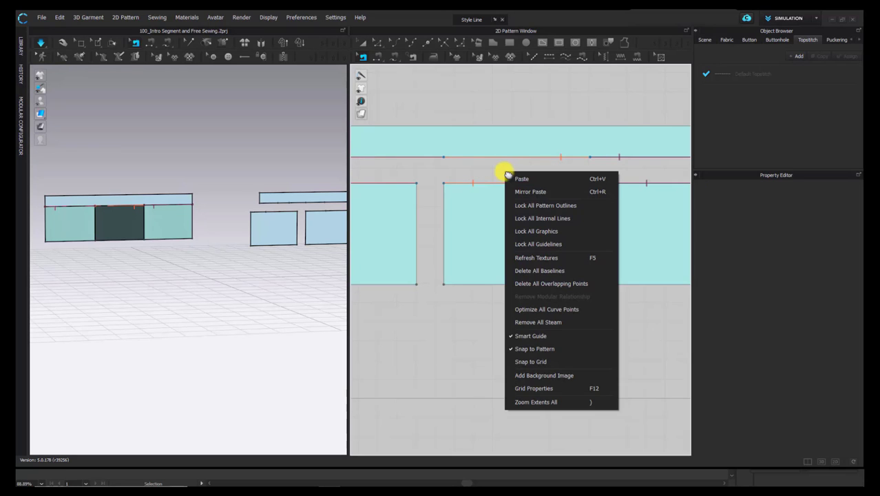
click(485, 182)
right_click(488, 157)
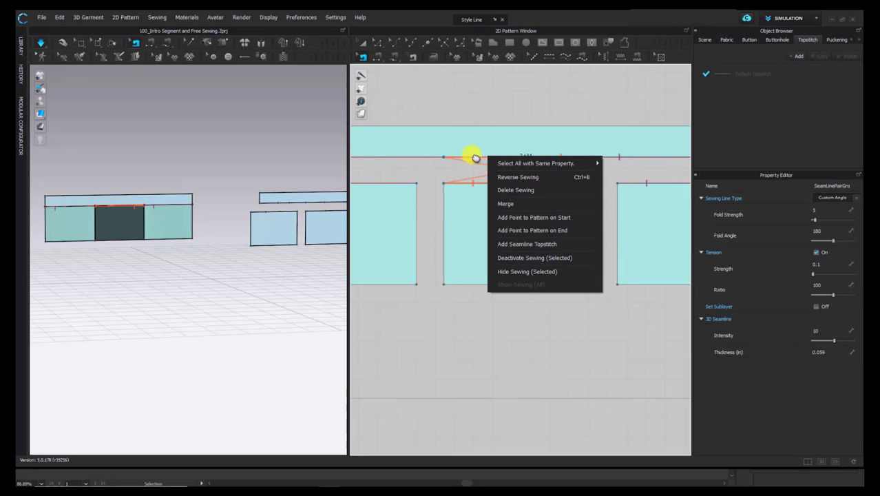
click(465, 151)
right_click(474, 159)
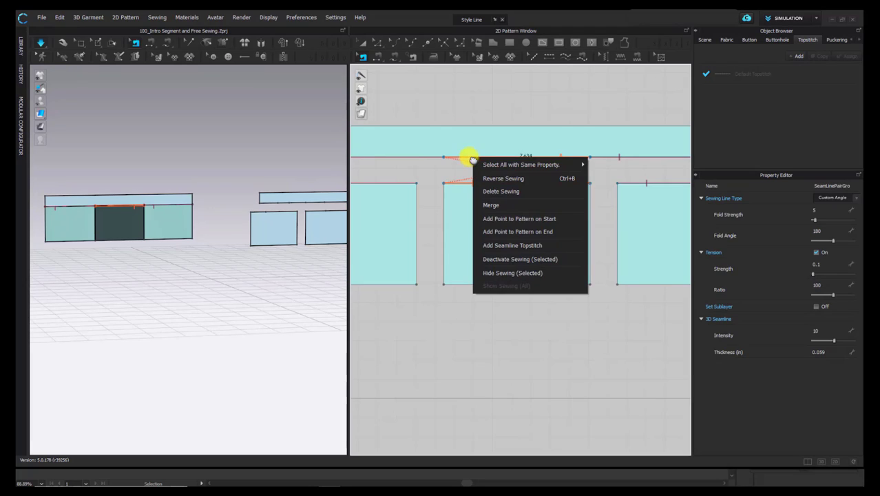
click(507, 179)
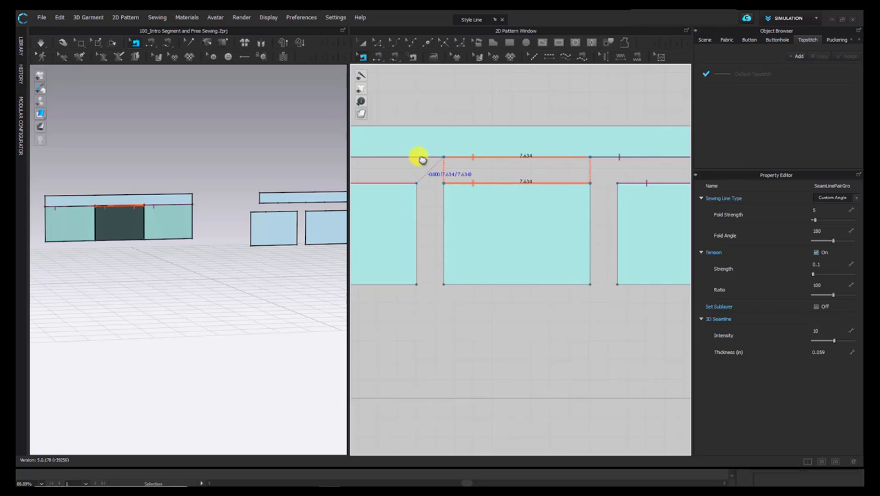
- Select the first teal square's upper seam and try Reverse Sewing on it
scroll(456, 165, down, 2)
right_click(457, 163)
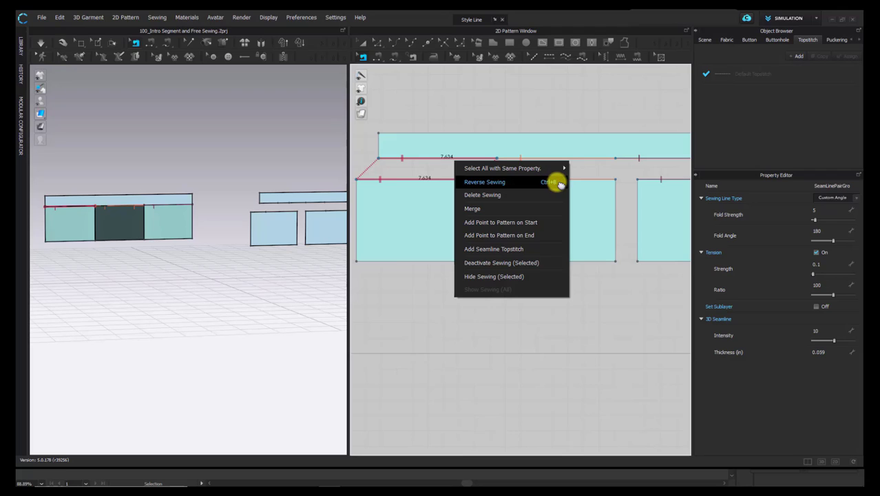
click(485, 126)
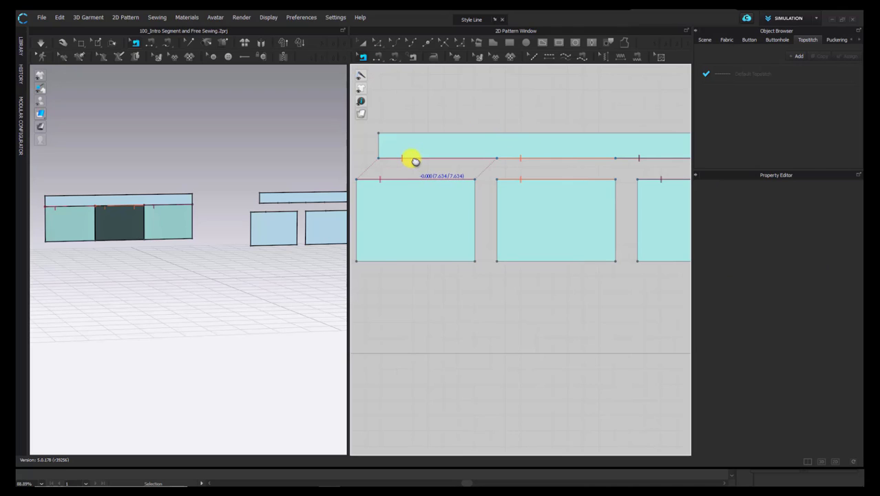
click(414, 160)
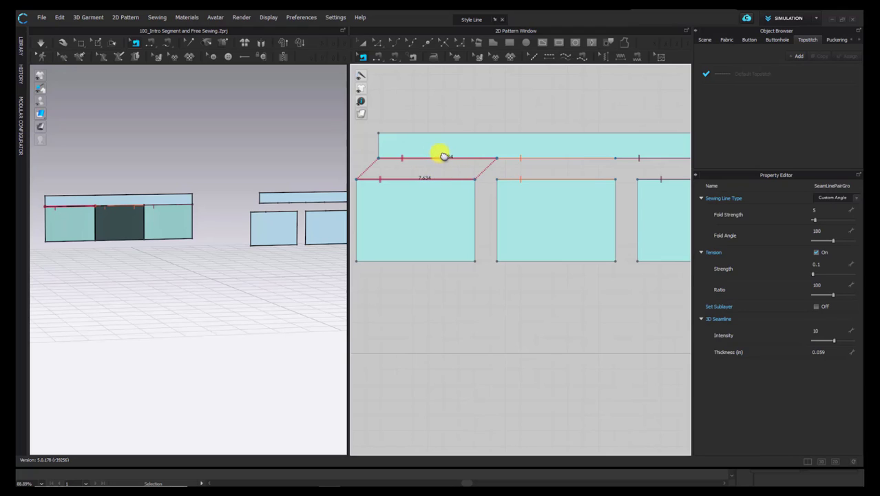
key(ctrl+b)
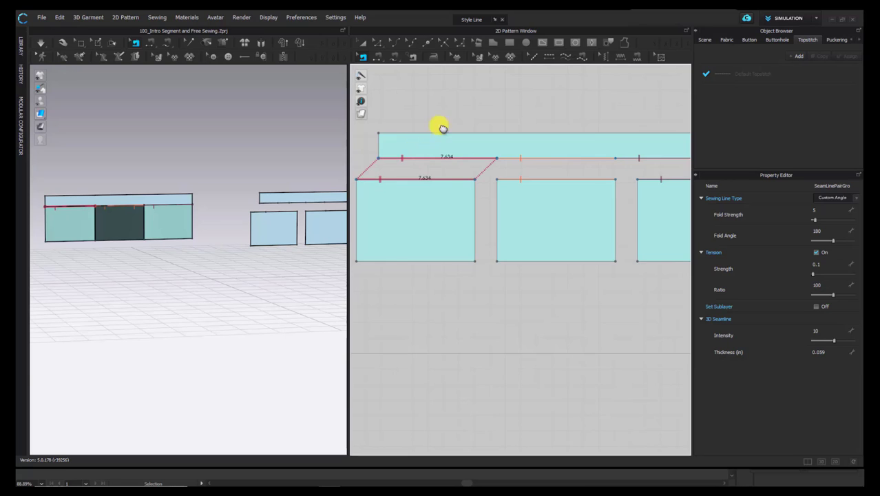
- View the teal patterns from the front in 3D and simulate them with the reversed middle seam
scroll(443, 160, down, 3)
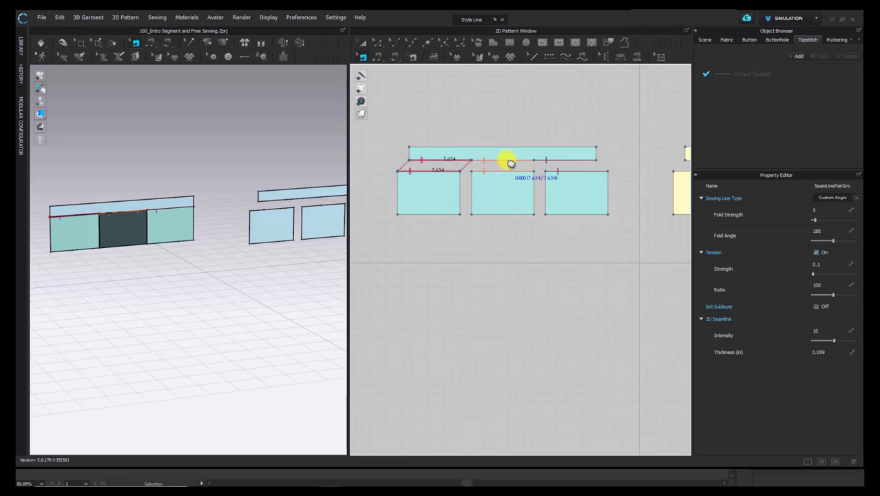
click(593, 118)
key(2)
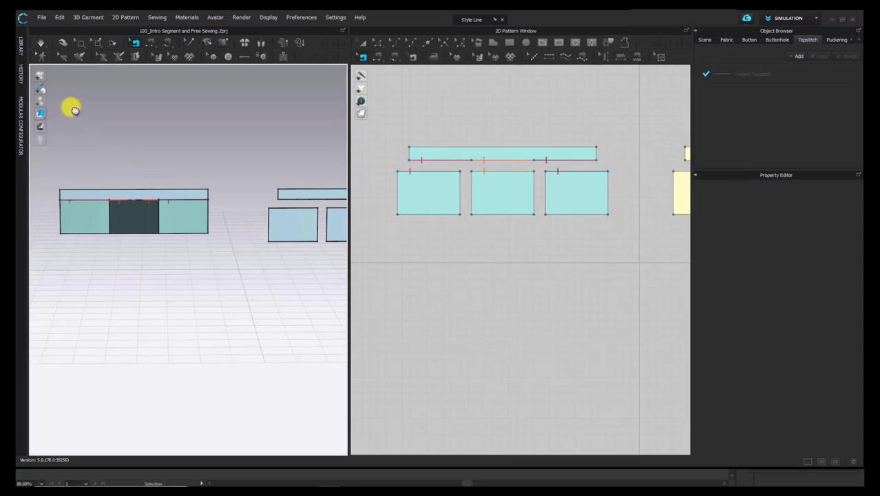
key(space)
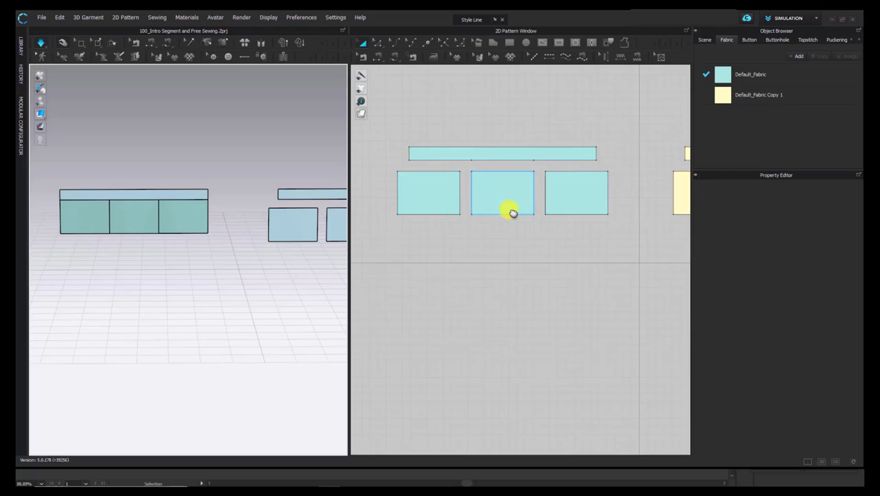
- Sew the middle teal square's side edges to the adjoining side edges of the first and third squares
key(n)
click(534, 194)
click(546, 194)
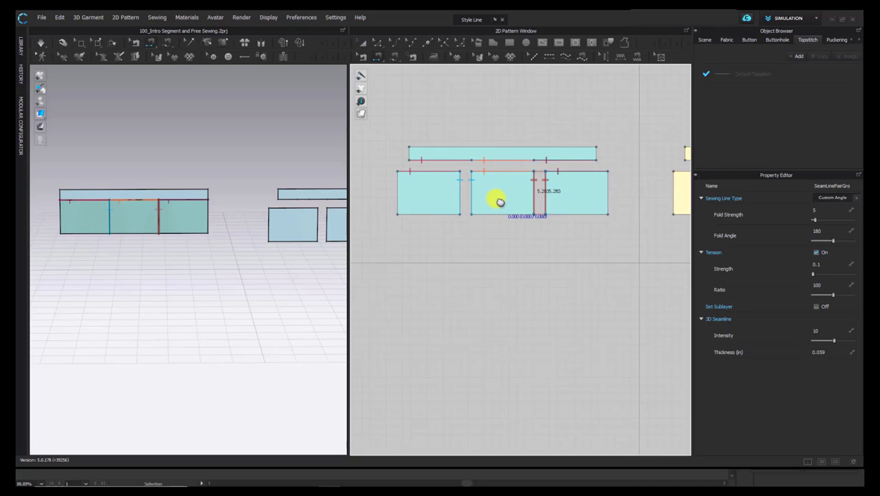
- Reverse the middle teal square's upper seam again so that its direction is crossed
click(491, 170)
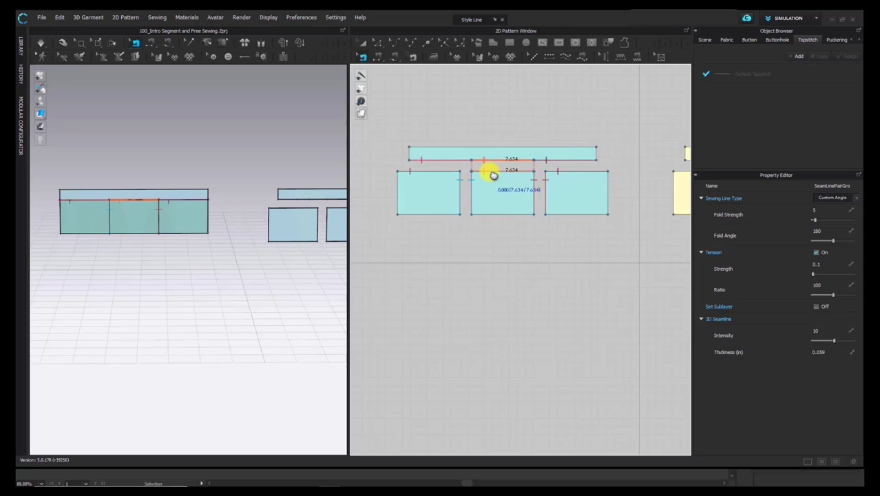
right_click(488, 172)
click(518, 194)
- Simulate the teal patterns with the crossed middle seam, stop, and undo the drape
click(256, 167)
right_drag(255, 169, 198, 179)
scroll(205, 191, down, 2)
key(space)
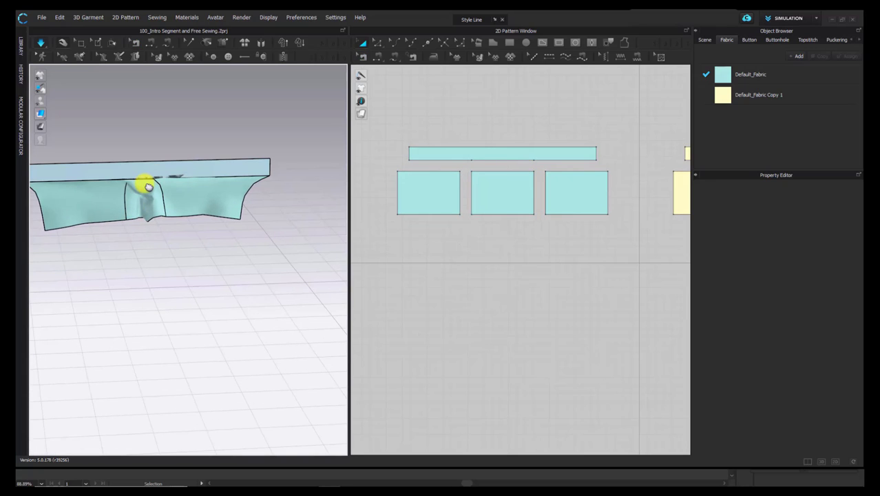
key(space)
key(ctrl+z)
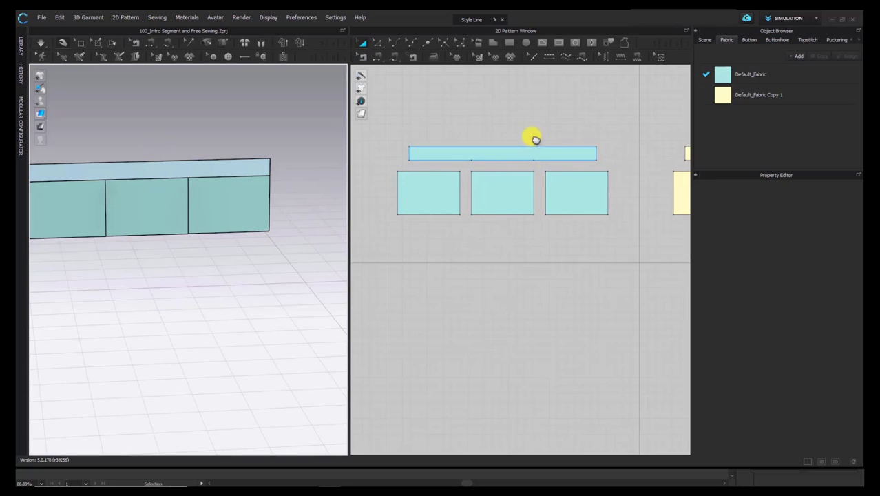
- Return the middle teal square's upper seam to its matching, uncrossed direction
middle_drag(176, 243, 177, 244)
key(b)
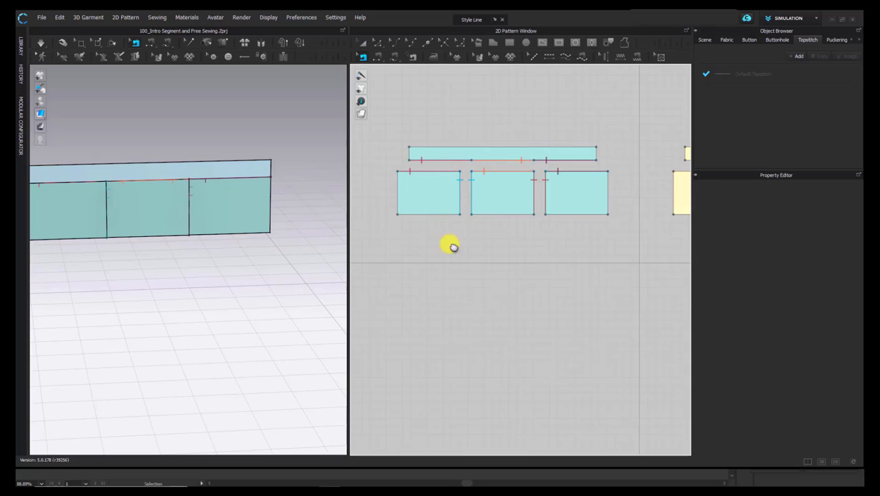
right_drag(241, 206, 169, 204)
click(510, 172)
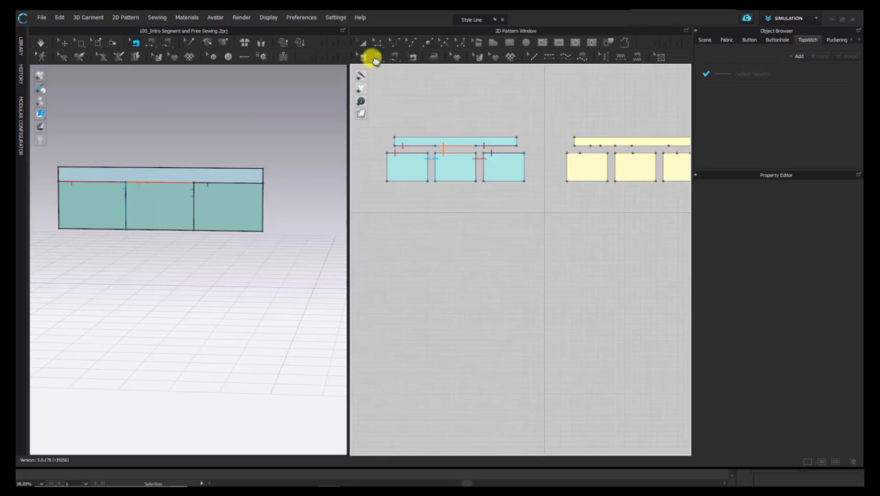
- Delete the seam joining the rectangle to the middle teal square, and simulate while pulling on that square
click(367, 58)
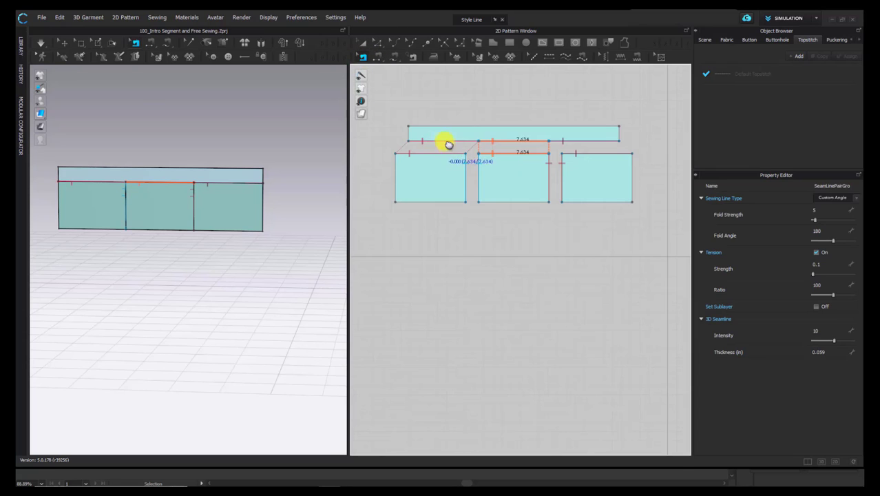
click(500, 117)
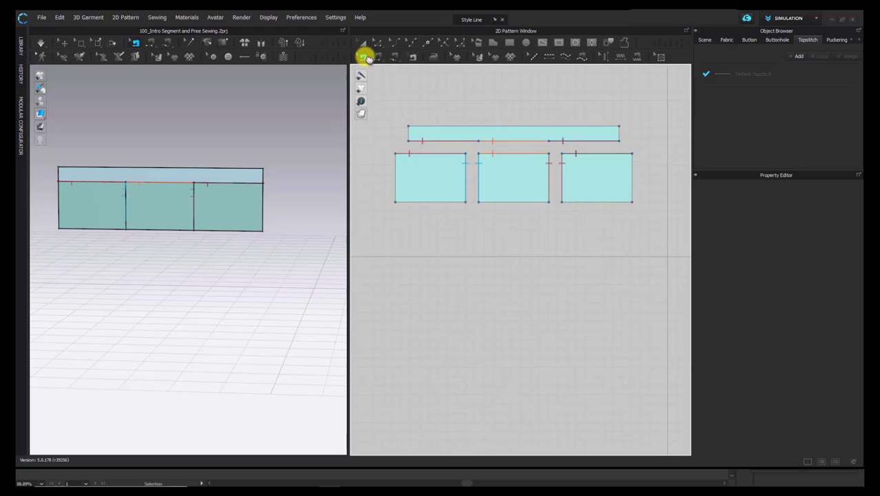
click(492, 143)
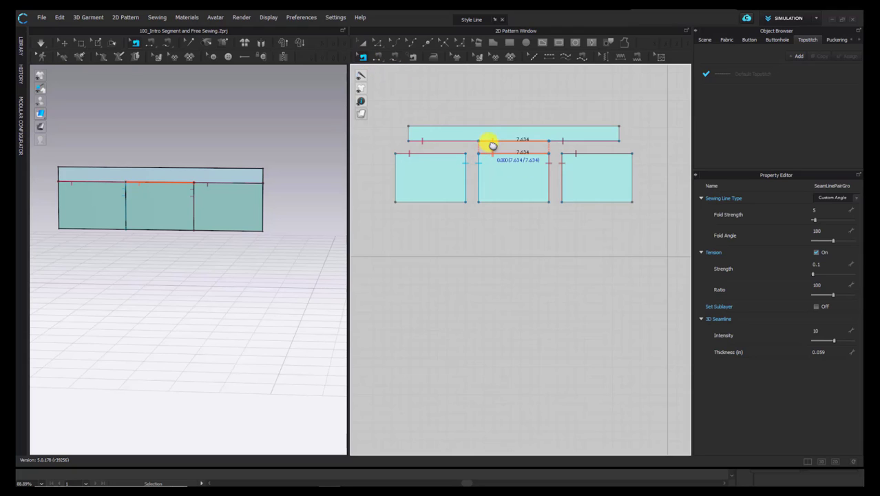
key(Delete)
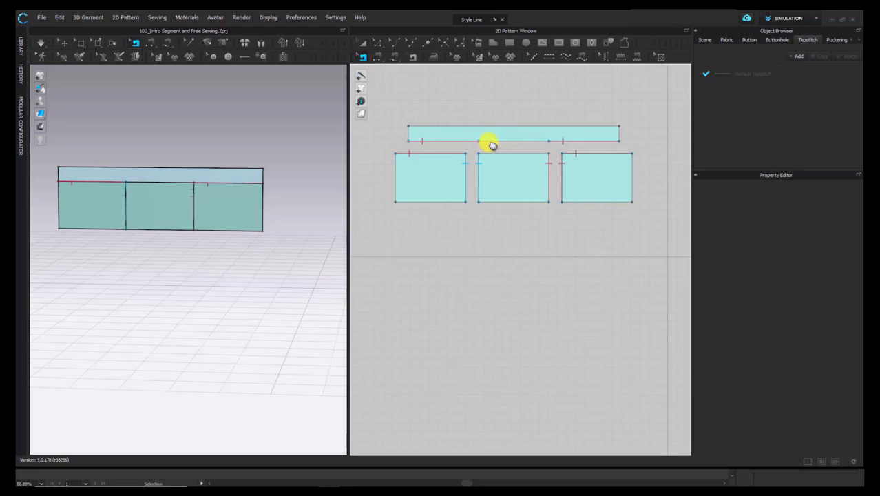
key(space)
drag(161, 191, 167, 212)
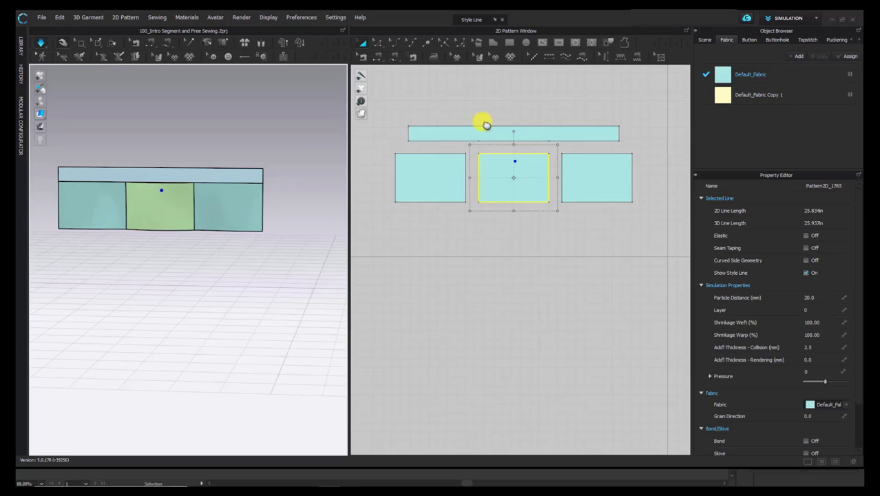
- Select all remaining seams of the teal patterns together with Edit Sewing and delete them
key(b)
drag(386, 119, 664, 219)
middle_drag(605, 239, 607, 246)
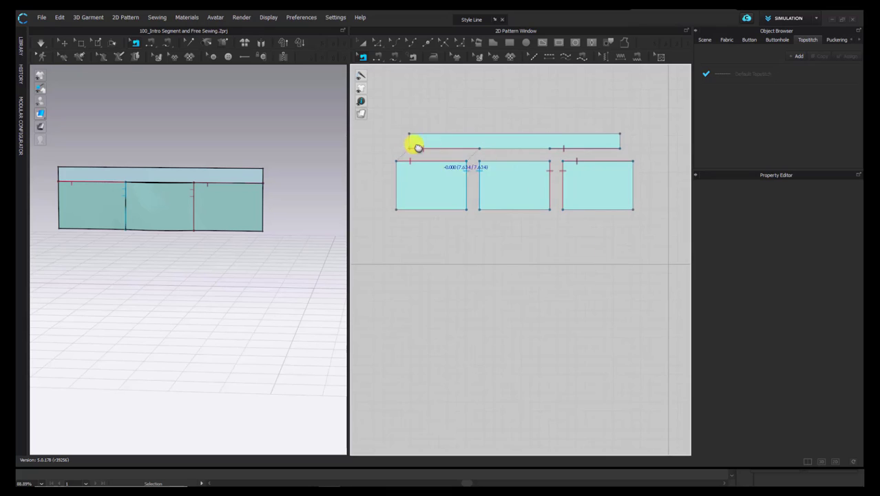
drag(384, 126, 652, 219)
drag(395, 115, 645, 256)
click(646, 258)
drag(385, 128, 641, 253)
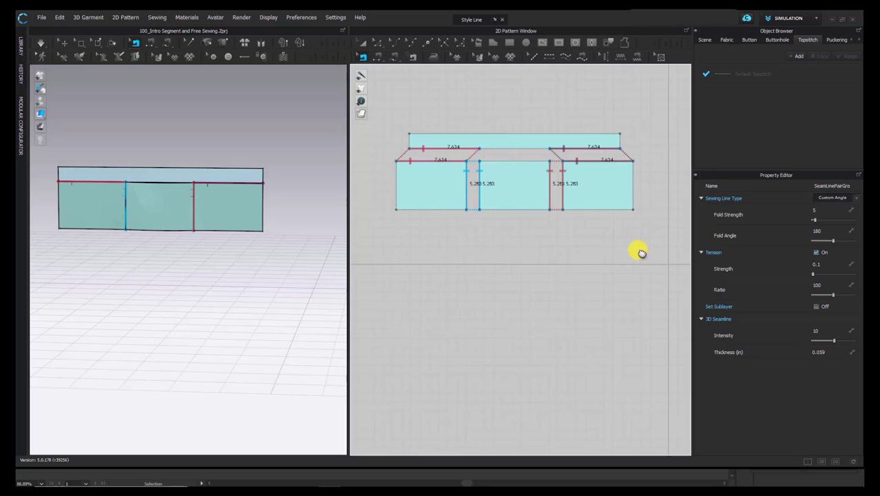
key(Delete)
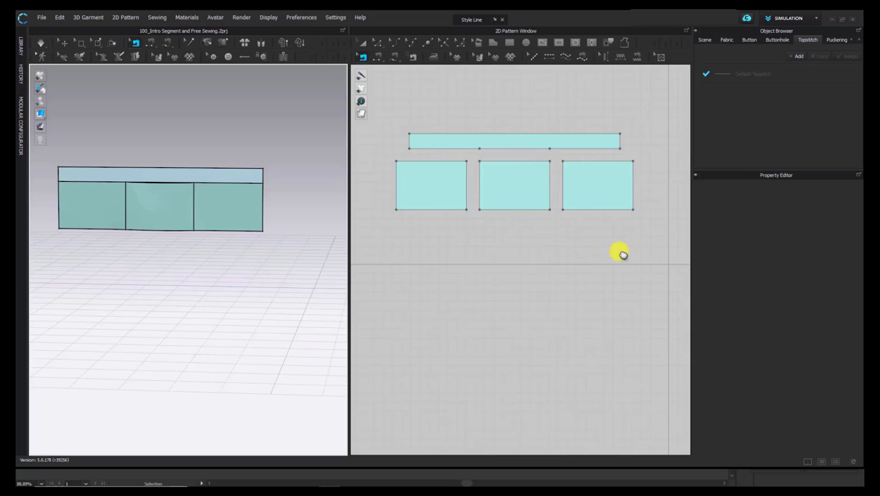
- Sew the rectangle's three lower segments to the upper edges of the three teal squares in matching direction
scroll(619, 252, down, 3)
middle_drag(581, 228, 483, 226)
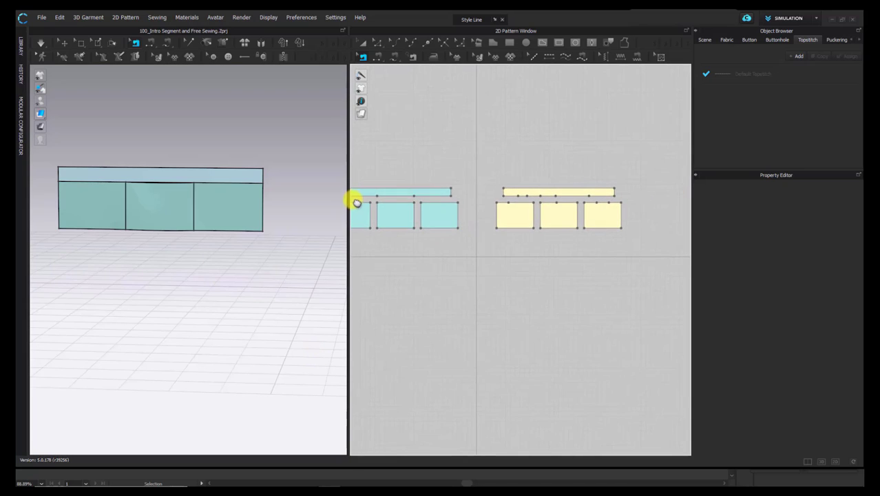
scroll(425, 191, up, 5)
click(419, 178)
click(502, 172)
click(505, 168)
click(507, 179)
click(574, 167)
click(578, 178)
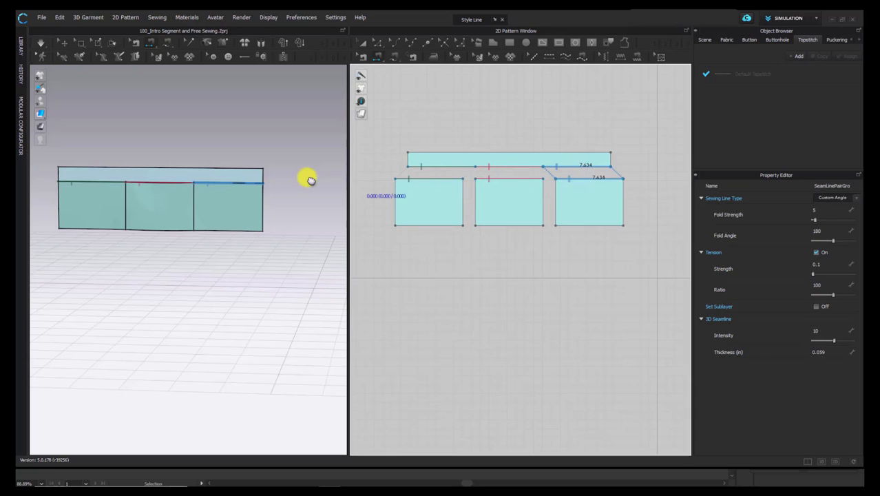
- Select the three squares of the yellow pattern set in the 3D view and unfreeze them
scroll(308, 173, down, 1)
middle_drag(308, 173, 128, 174)
middle_drag(493, 182, 480, 186)
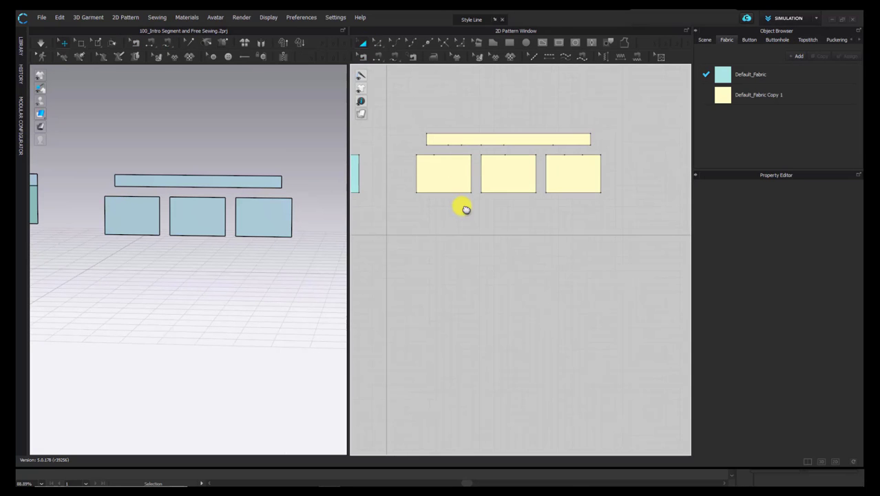
click(136, 210)
shift+click(205, 209)
shift+click(275, 205)
right_click(262, 219)
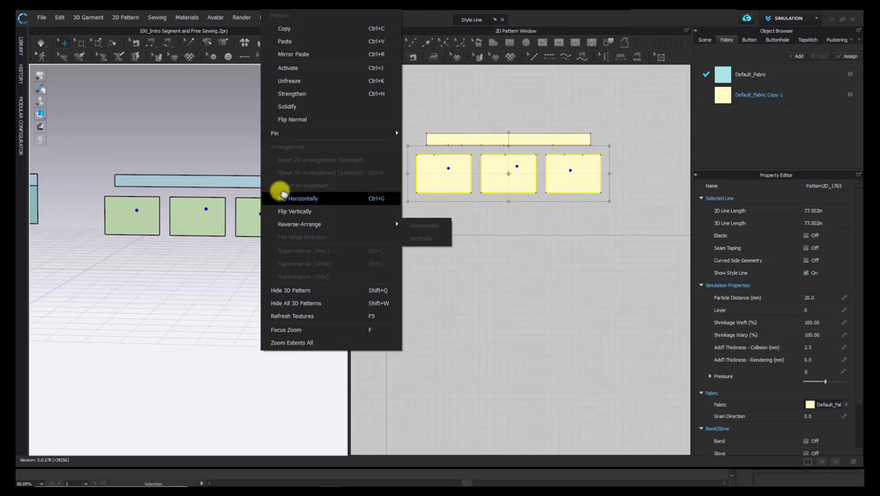
click(290, 82)
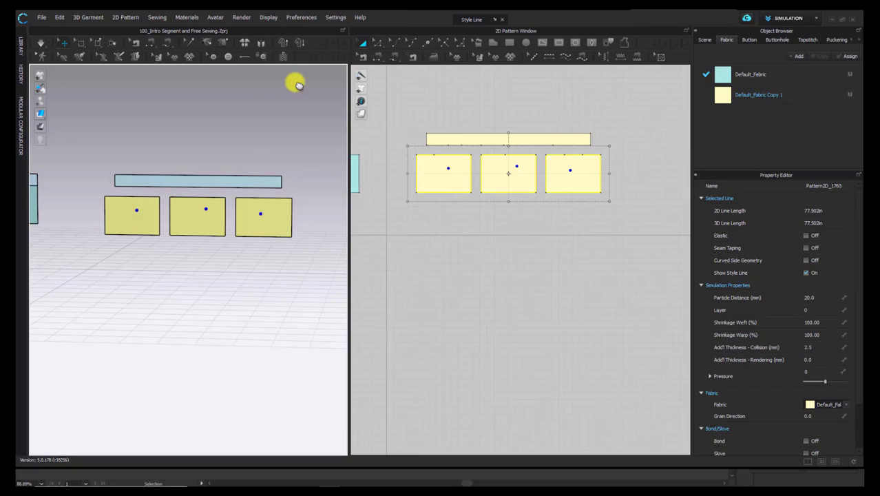
click(361, 208)
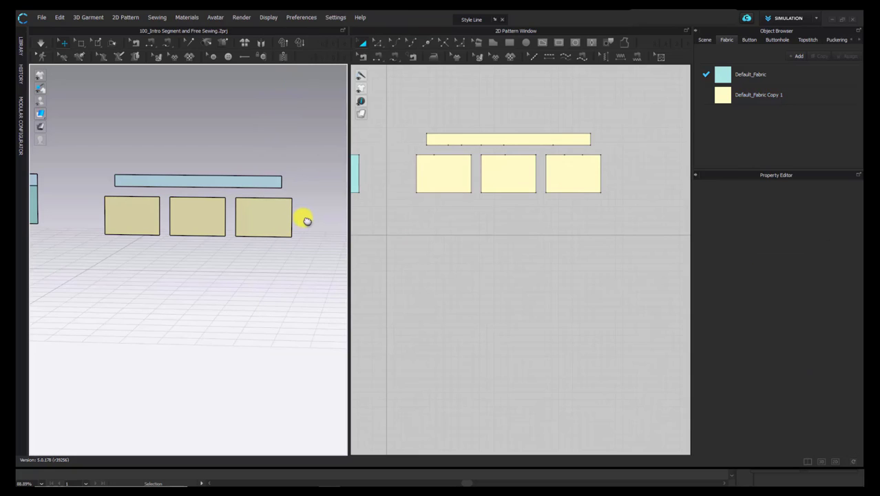
click(62, 43)
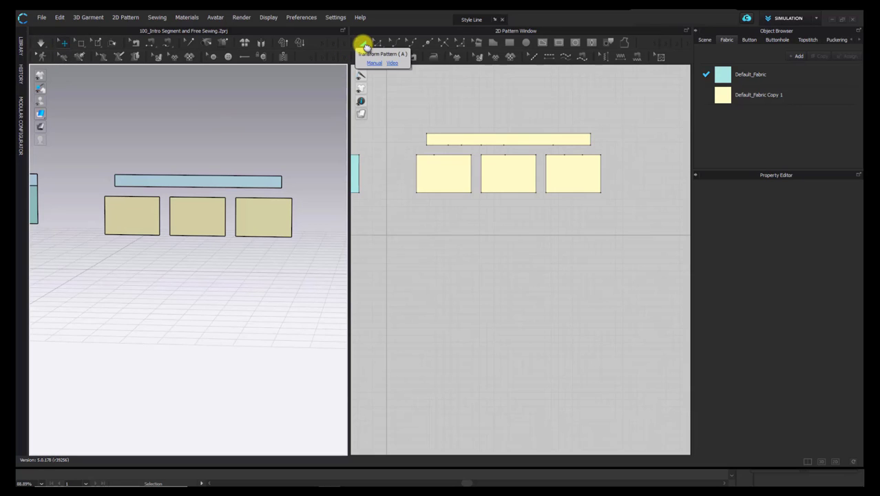
- Enlarge the 2D pattern window around the yellow patterns and display their points with Edit Pattern
click(365, 45)
scroll(451, 233, up, 3)
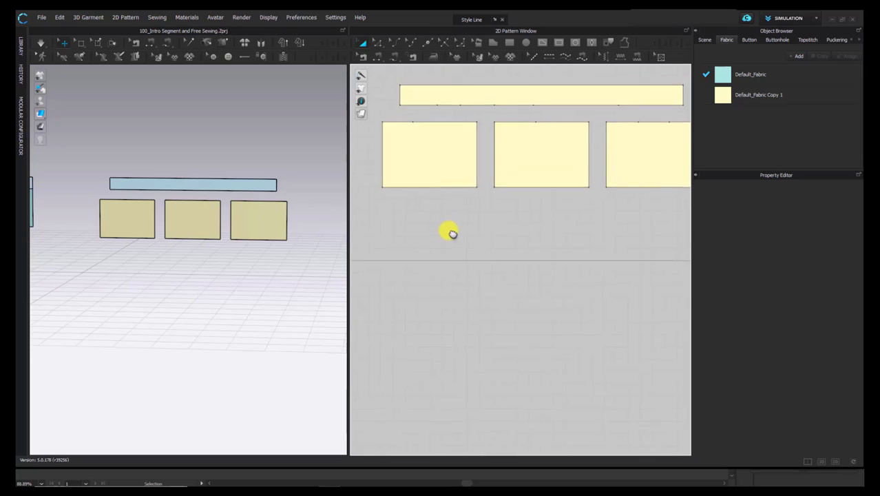
middle_drag(453, 233, 441, 250)
middle_drag(456, 201, 443, 234)
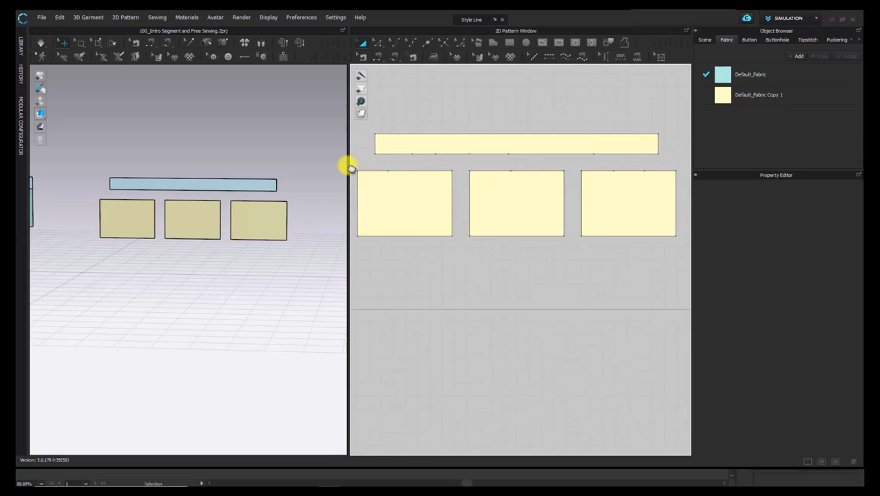
drag(348, 165, 288, 195)
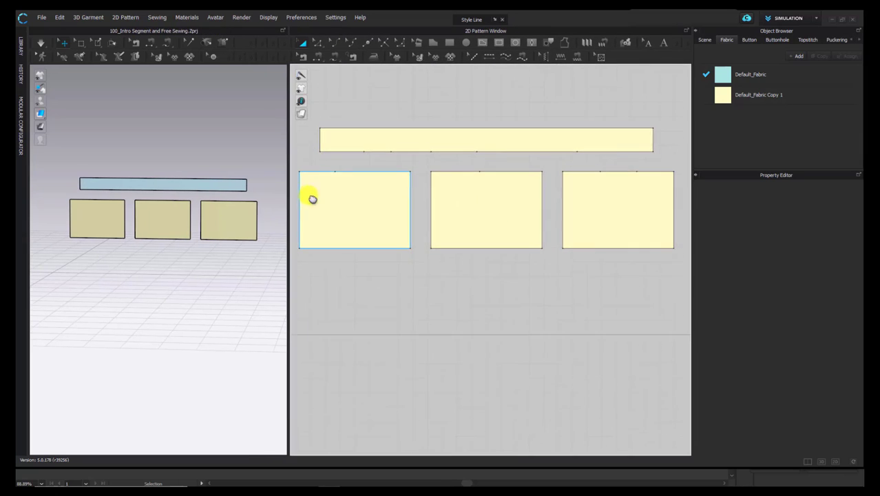
click(321, 43)
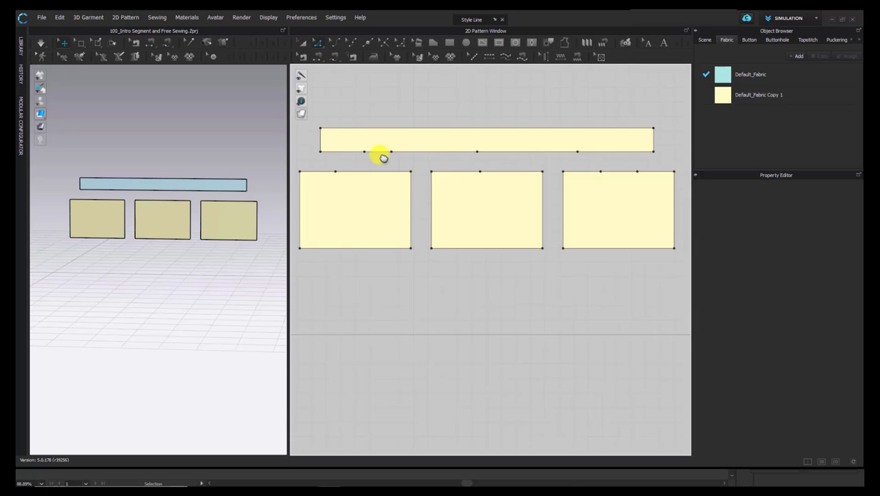
middle_drag(409, 155, 416, 156)
scroll(441, 175, down, 1)
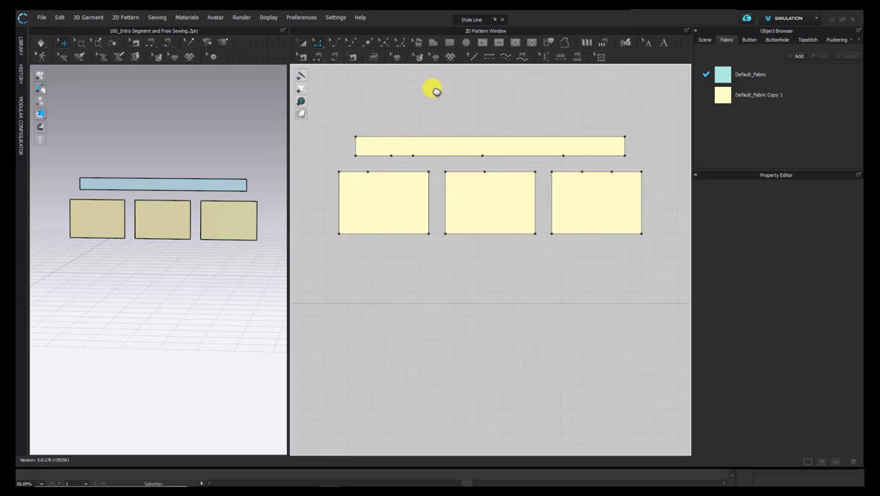
click(336, 59)
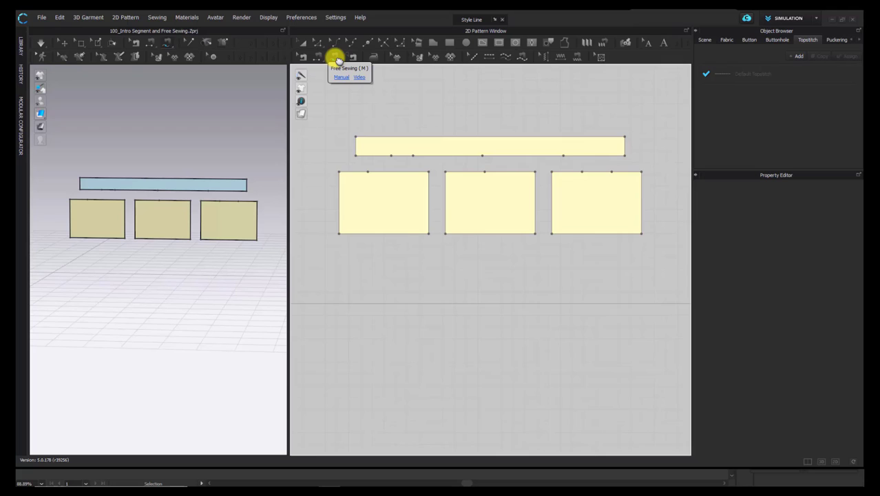
click(340, 172)
click(430, 172)
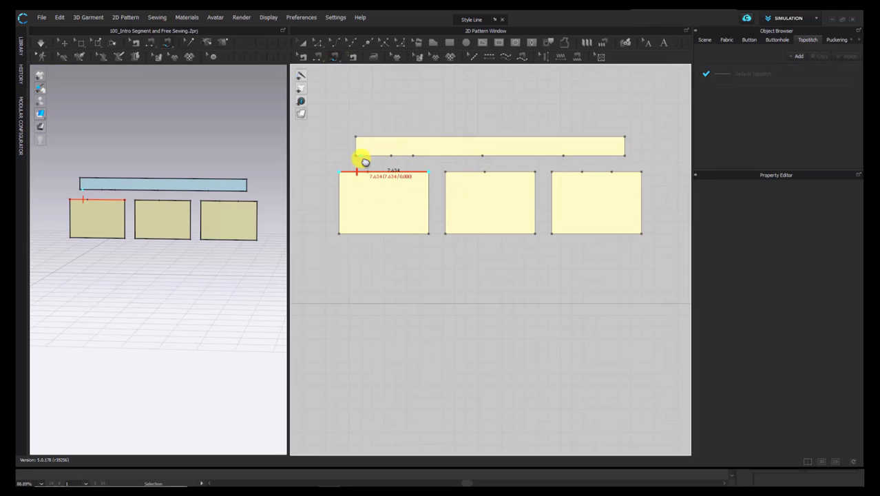
click(357, 156)
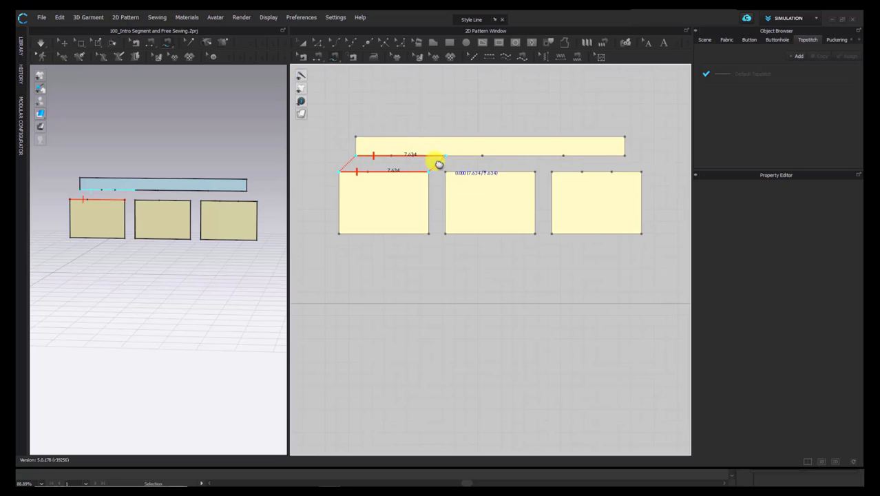
key(Escape)
- Free-sew the left yellow square's whole upper edge to an equal length of the rectangle's lower edge, starting from the rectangle's left corner
middle_drag(395, 165, 408, 150)
click(352, 158)
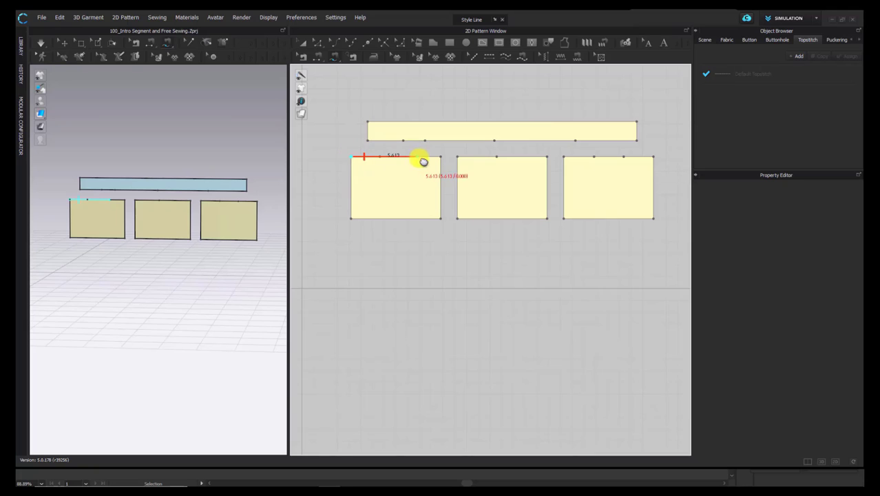
click(441, 158)
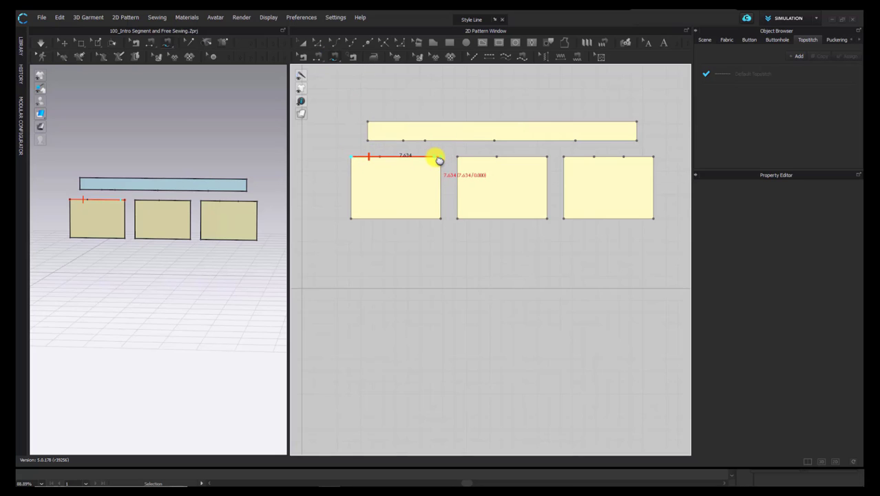
click(372, 142)
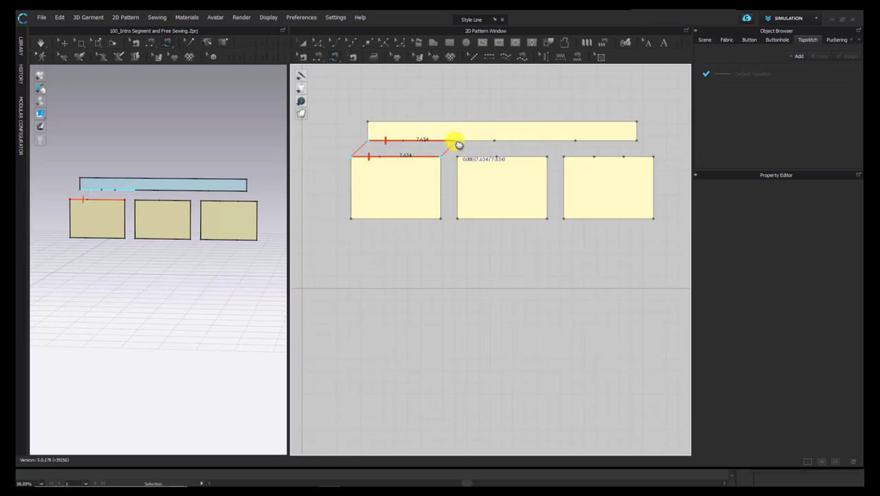
scroll(463, 139, up, 3)
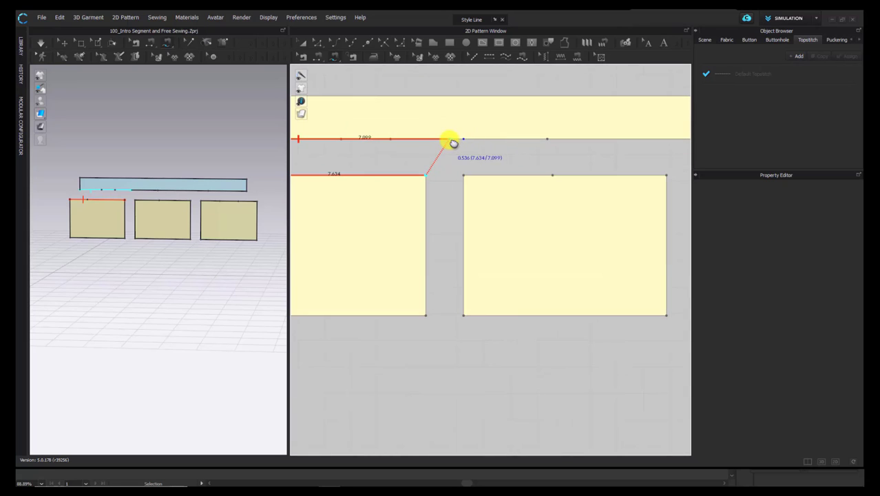
scroll(453, 142, down, 2)
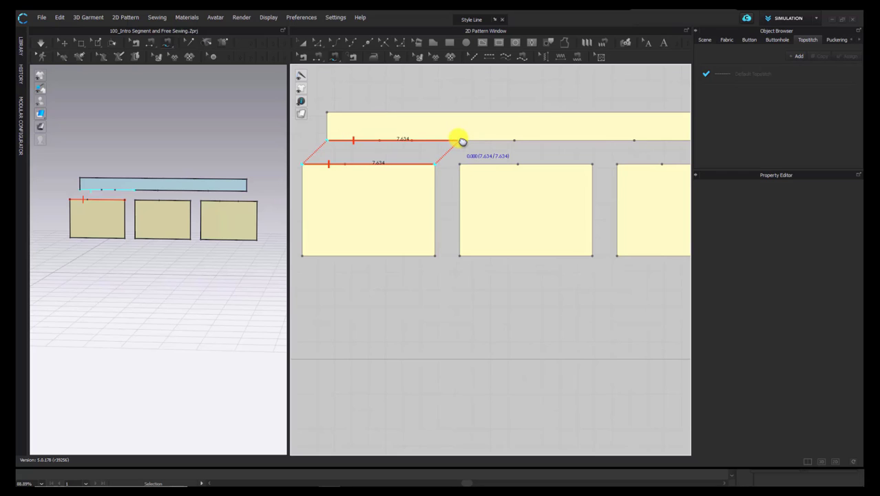
click(461, 140)
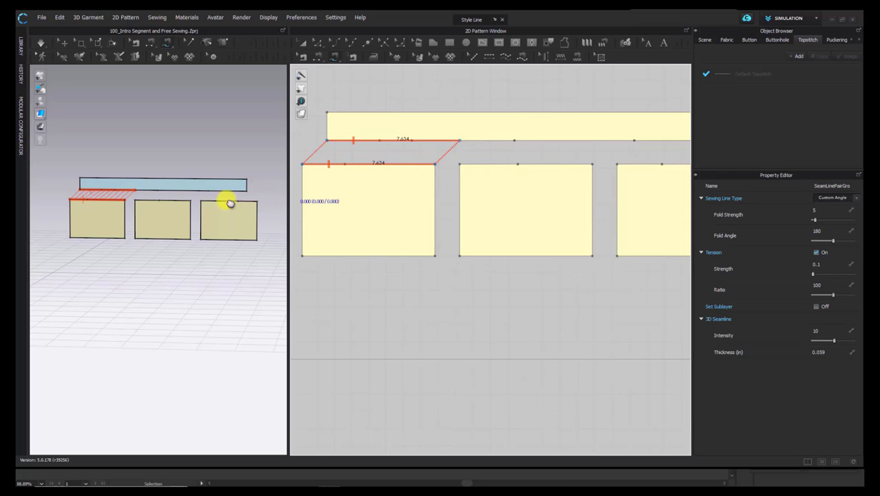
- Free-sew about 2.1 in of the left square's right edge to the lower 2.4 in or so of the middle square's left edge
right_drag(48, 198, 87, 196)
scroll(422, 193, up, 1)
click(457, 181)
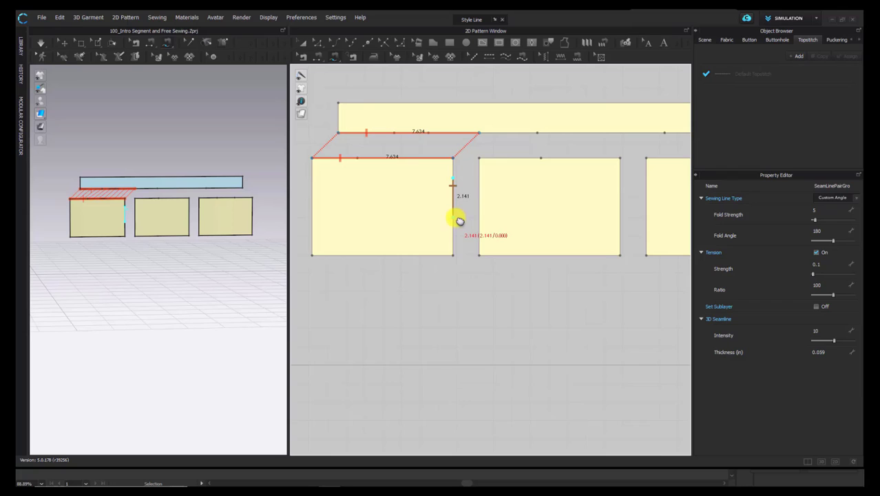
click(454, 219)
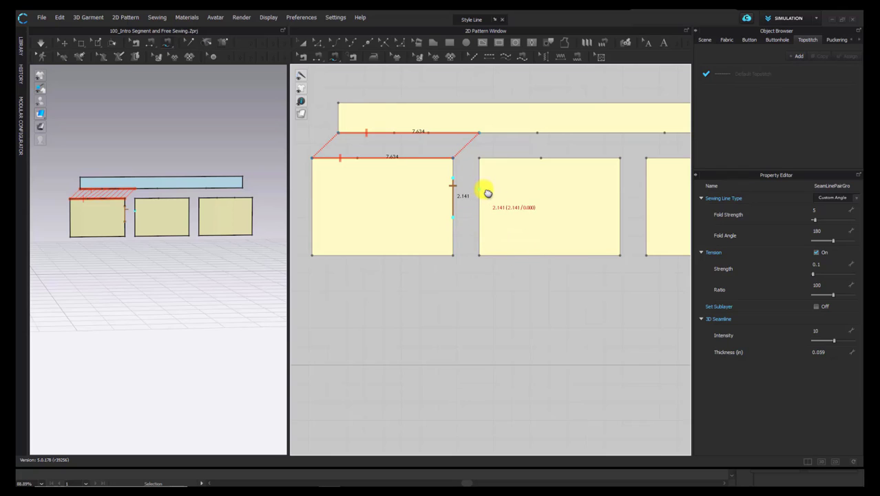
click(480, 211)
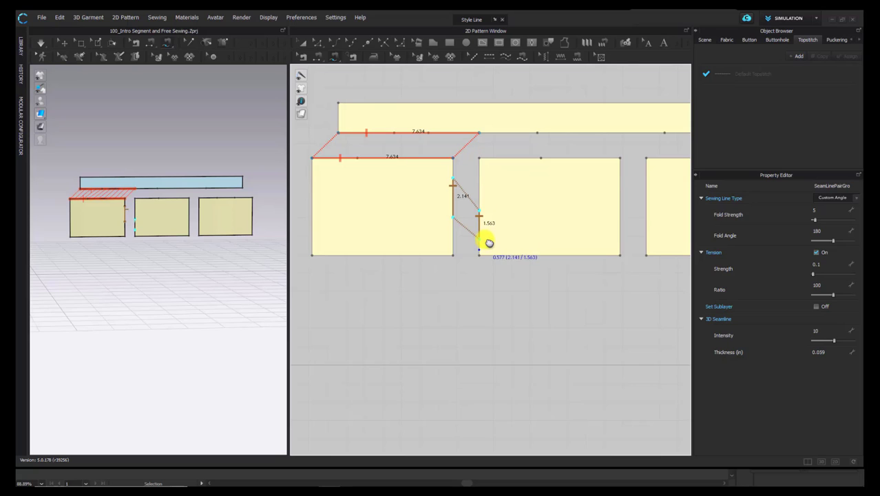
scroll(485, 255, up, 3)
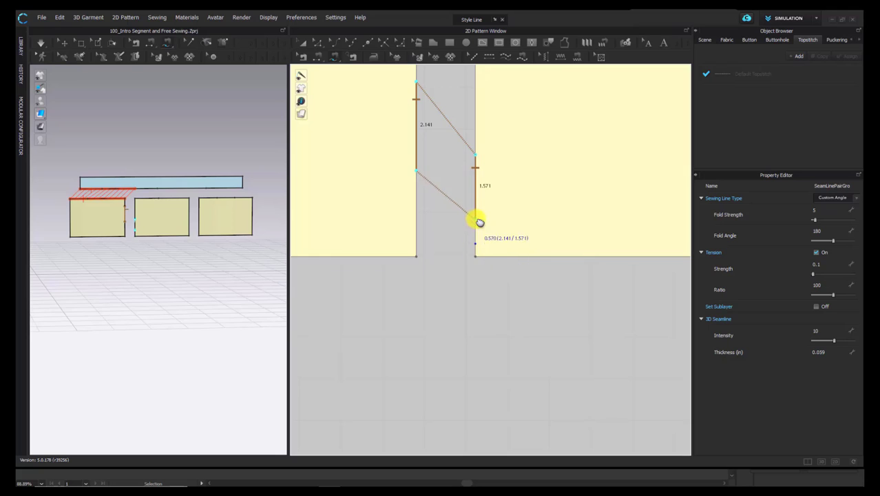
click(478, 258)
scroll(505, 288, down, 3)
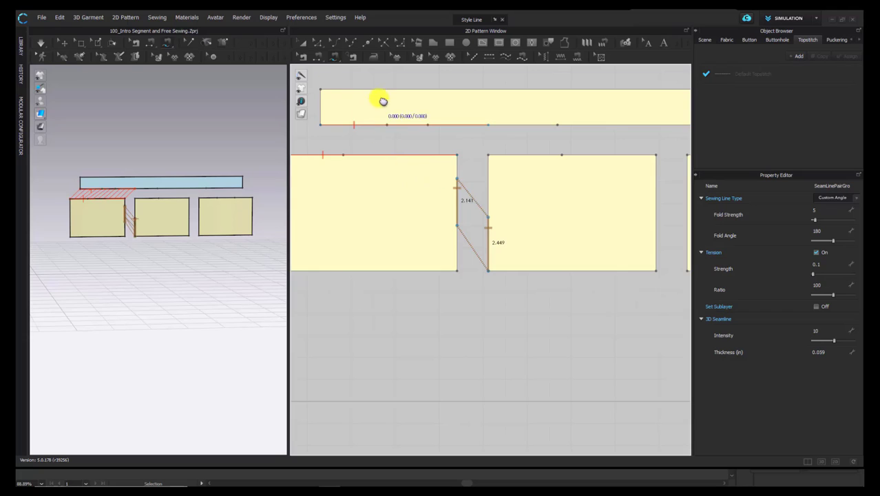
- Slide the left square's side seam segment down toward its lower right corner using Edit Sewing
click(301, 57)
drag(465, 200, 460, 242)
click(479, 175)
click(458, 243)
scroll(466, 238, up, 4)
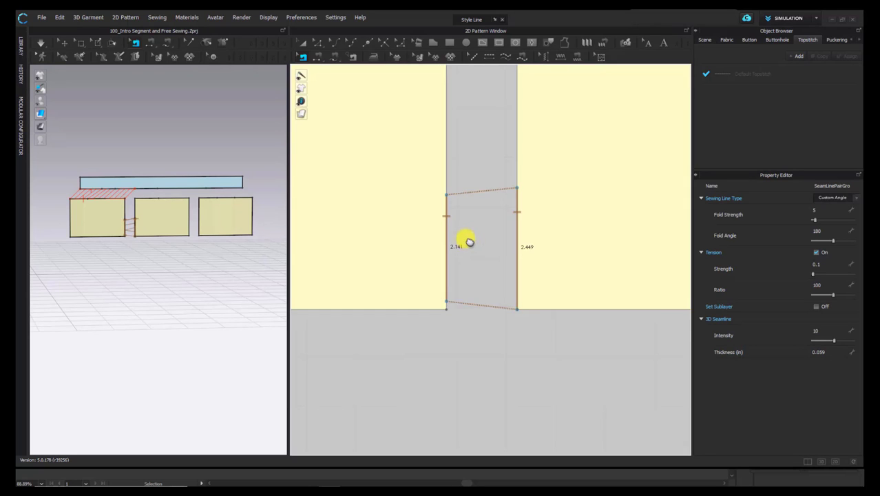
scroll(456, 221, down, 2)
- Align the left square's side seam segment with its lower corner and lengthen it to 2.449 in, matching the middle square's segment
drag(459, 200, 457, 239)
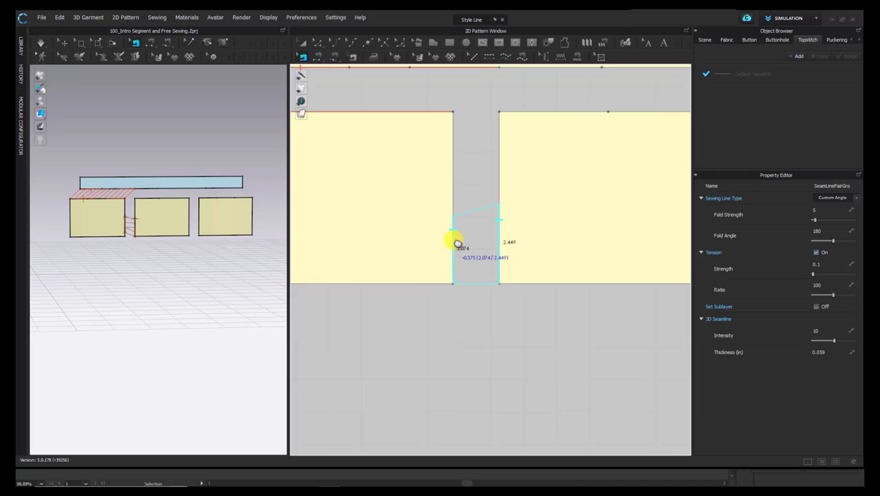
drag(458, 247, 456, 265)
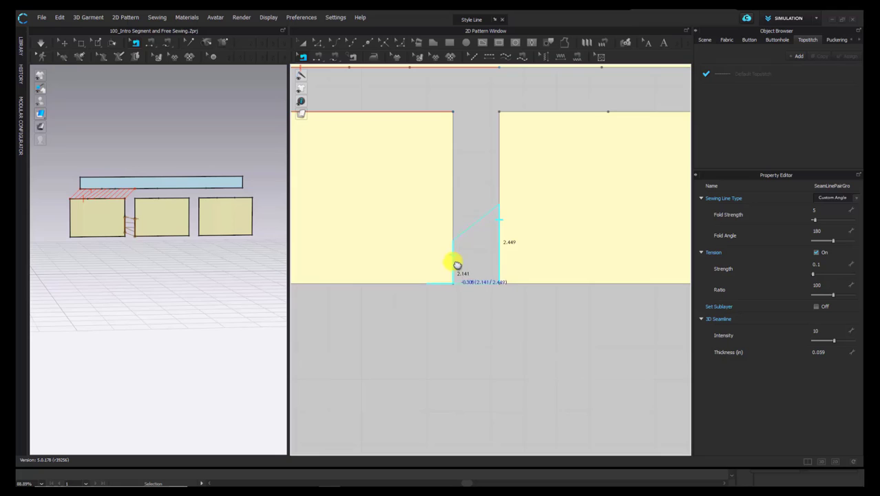
click(476, 225)
mouse_move(455, 216)
mouse_down()
mouse_move(454, 195)
mouse_move(454, 214)
mouse_move(457, 198)
mouse_move(458, 209)
mouse_up()
scroll(475, 155, down, 1)
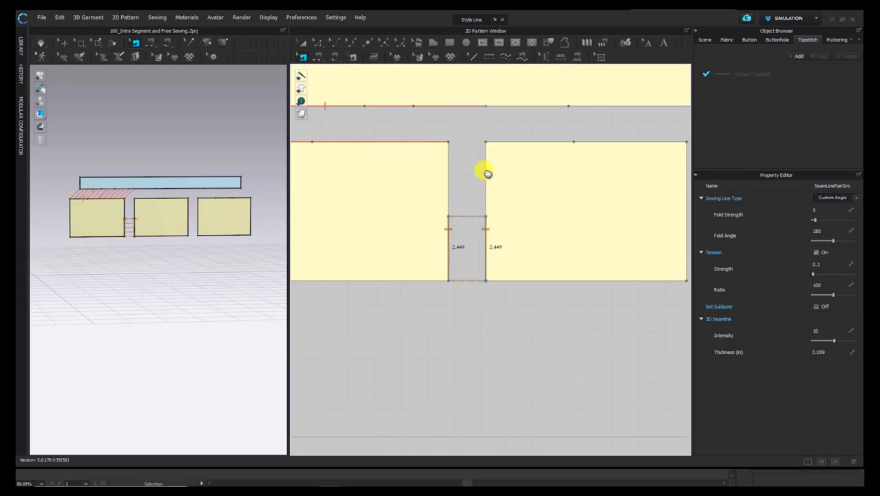
click(459, 129)
click(448, 139)
scroll(456, 124, down, 1)
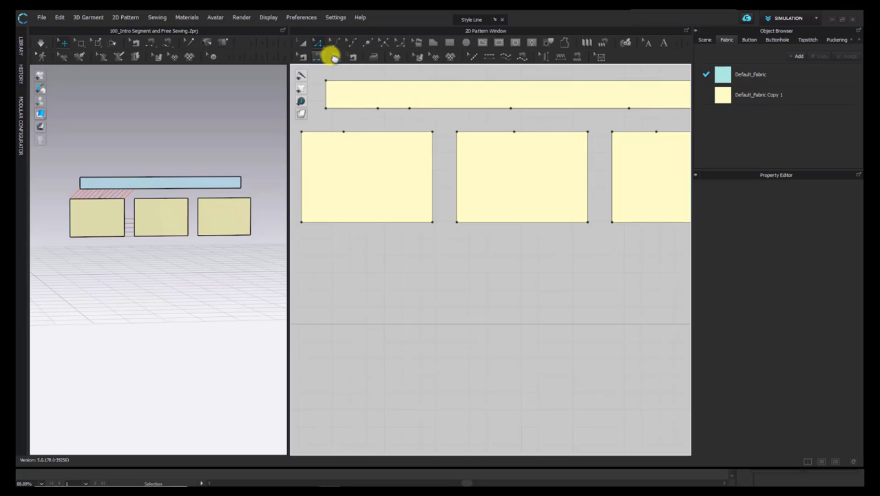
click(333, 57)
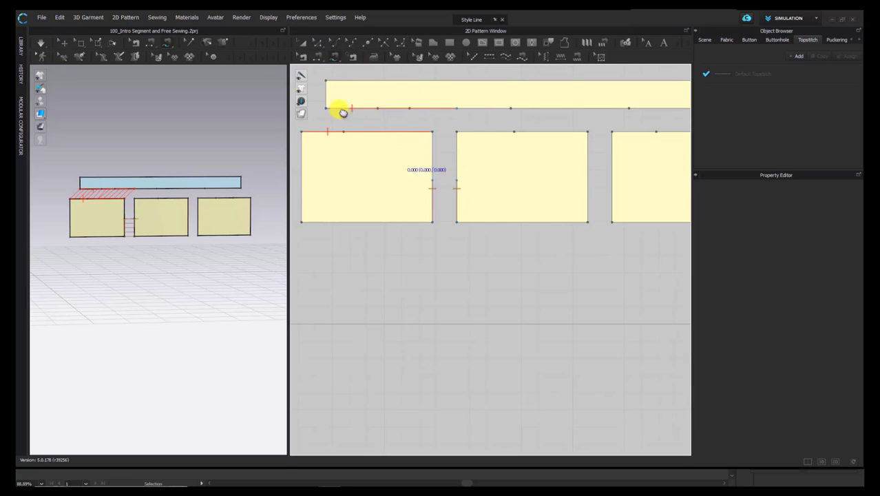
click(303, 56)
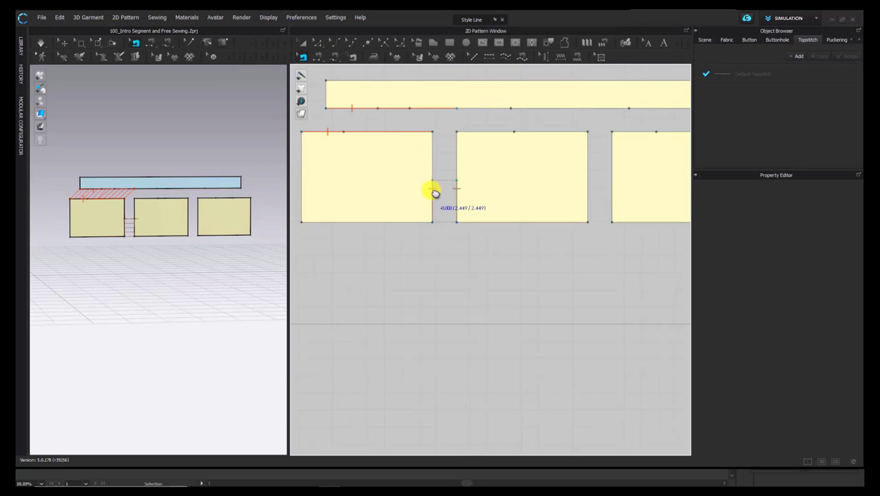
middle_drag(480, 120, 456, 117)
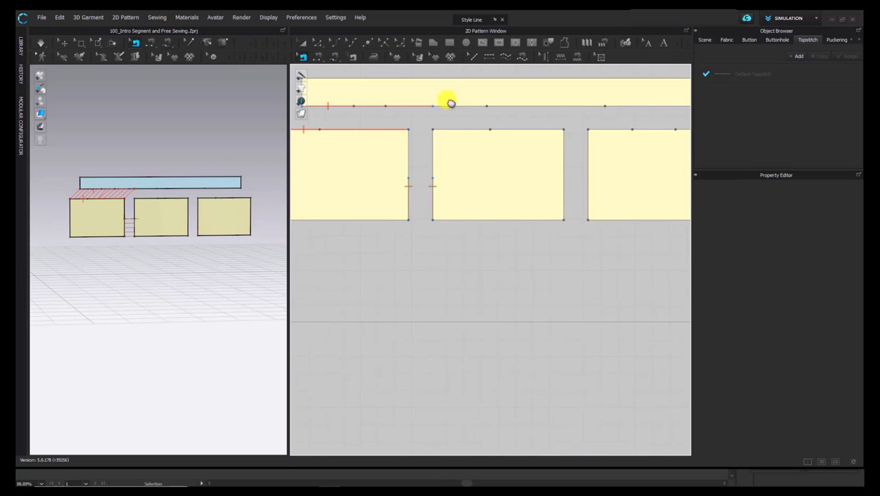
- Free-sew the middle square's whole upper edge to an equal length of the rectangle's lower edge, starting where the first seam ends
click(332, 57)
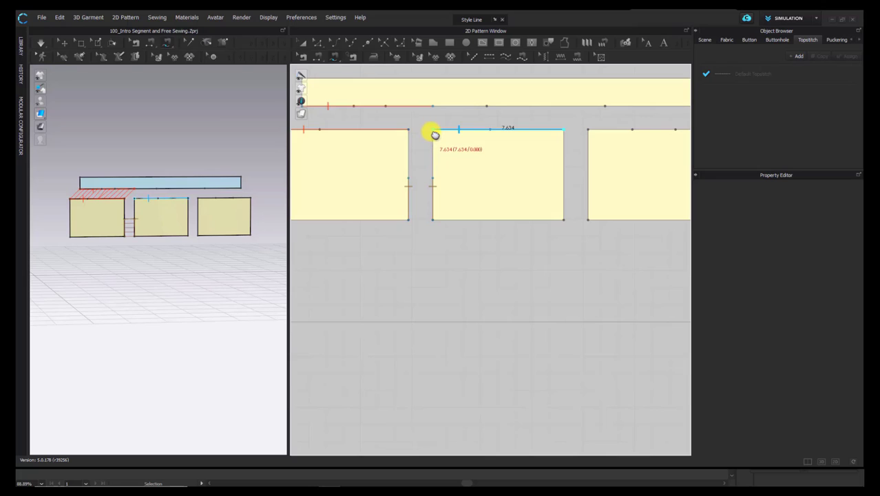
click(434, 131)
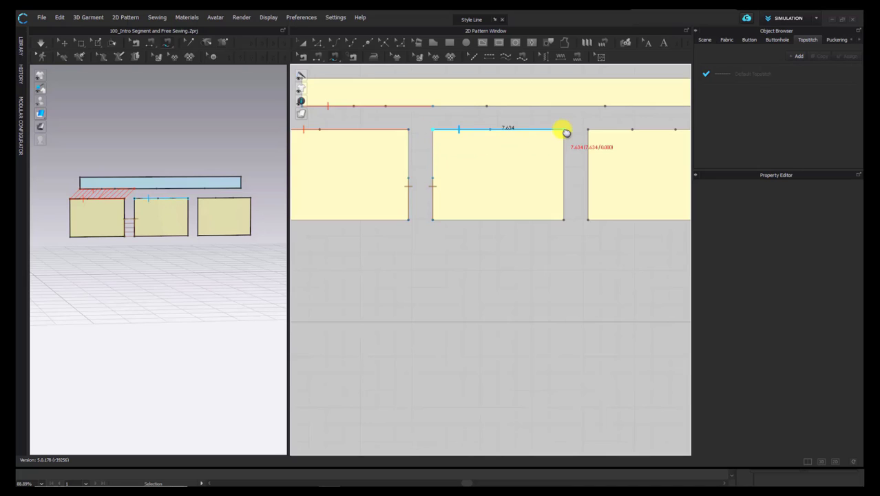
click(433, 105)
click(564, 106)
scroll(147, 171, up, 2)
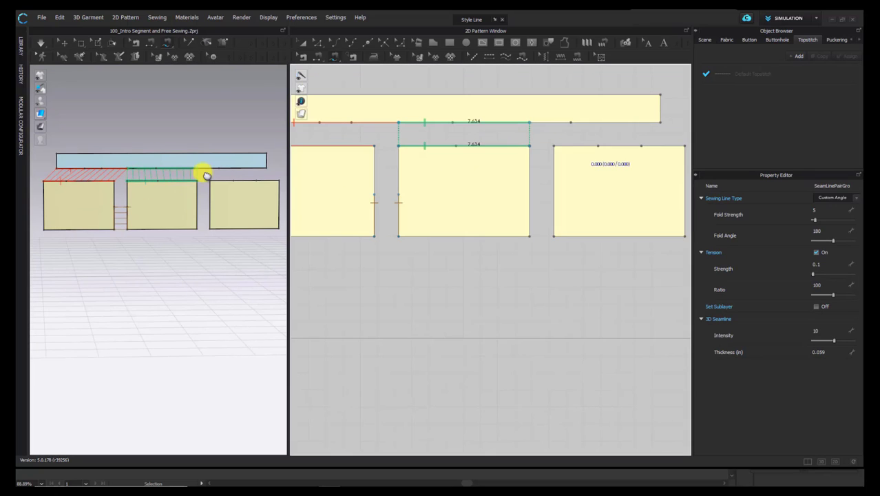
scroll(206, 175, up, 2)
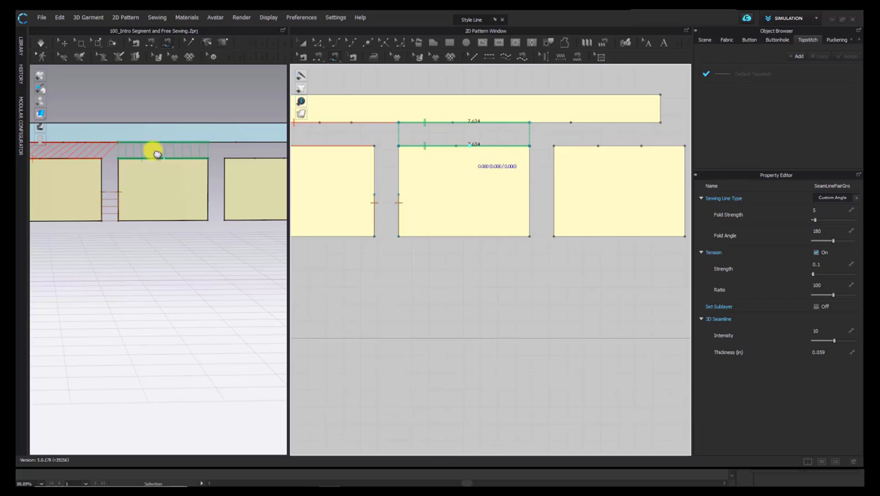
- Free-sew the rectangle's remaining 7.634 in of lower edge rightward to the right square's whole upper edge taken leftward, so the seam crosses
middle_drag(577, 160, 549, 173)
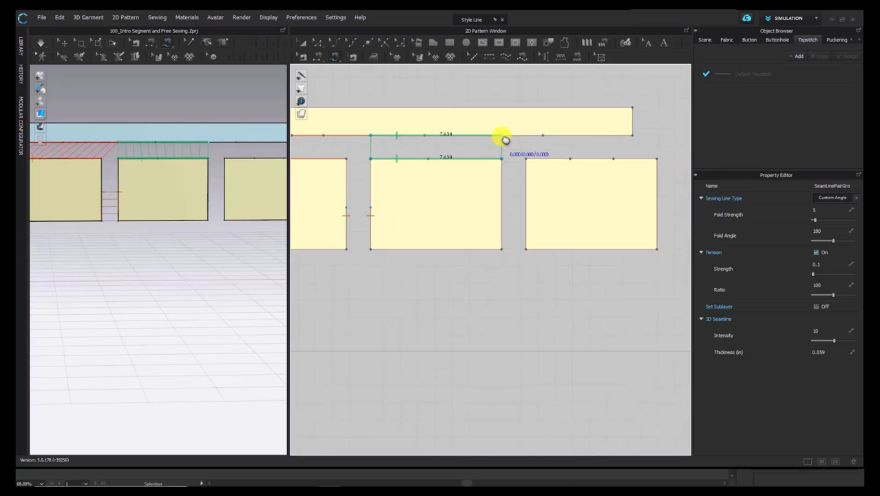
click(503, 136)
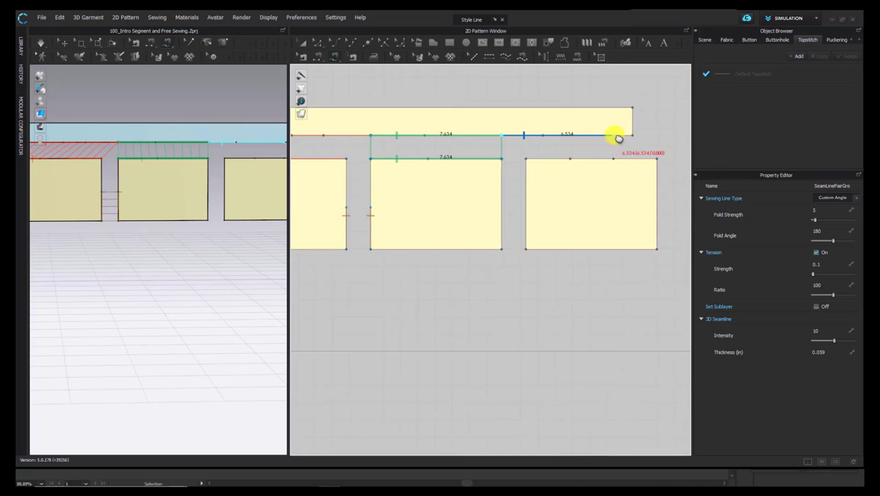
click(636, 137)
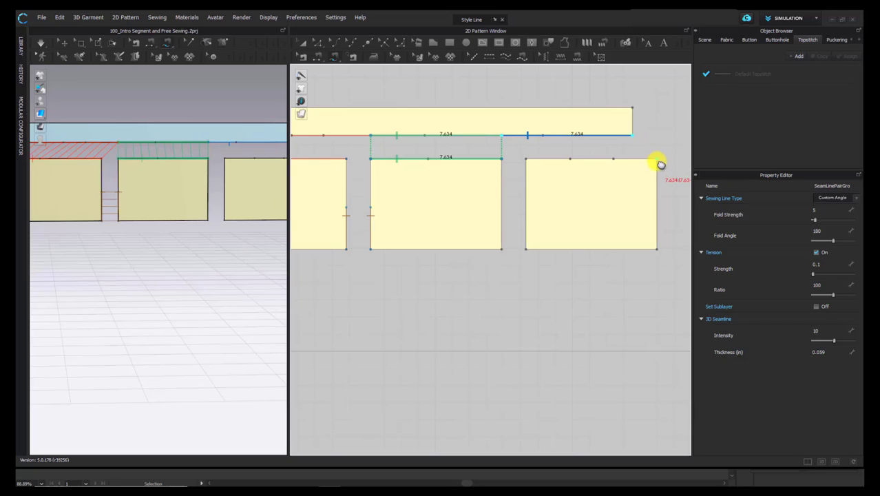
click(660, 161)
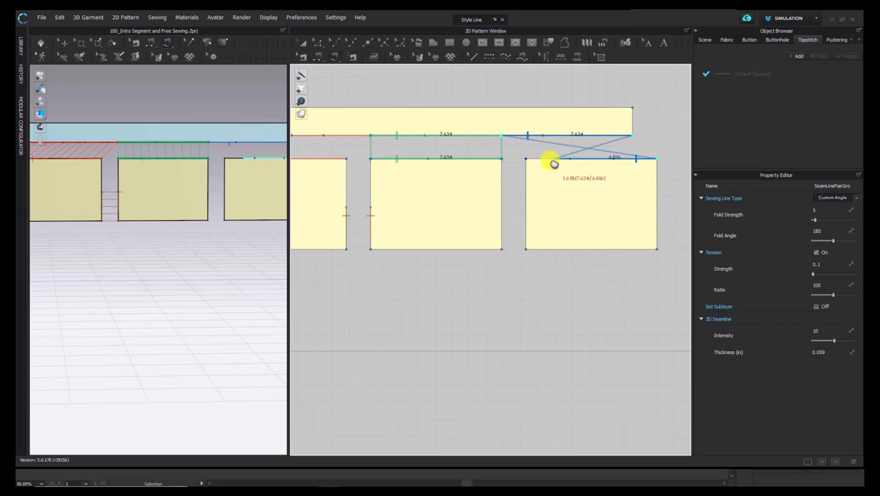
click(529, 161)
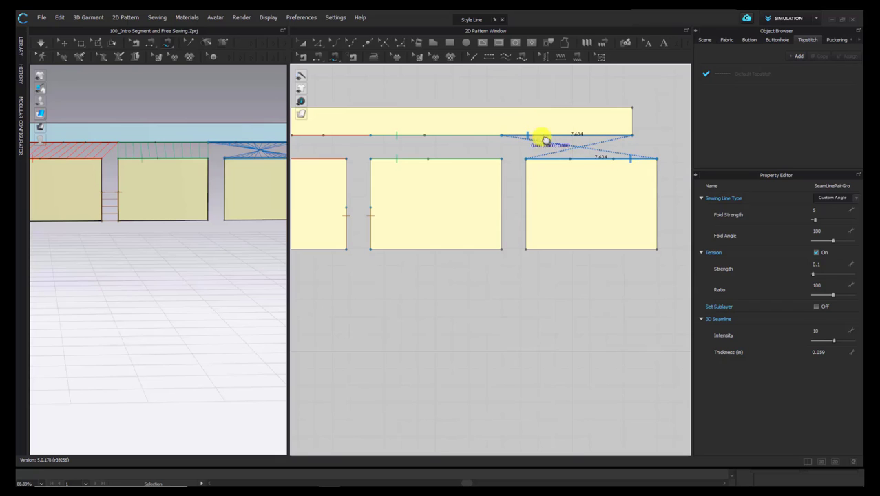
- Free-sew the middle square's full right edge to the right square's full left edge, both from the upper corner down
scroll(153, 204, down, 2)
click(502, 161)
click(502, 248)
click(525, 169)
click(526, 249)
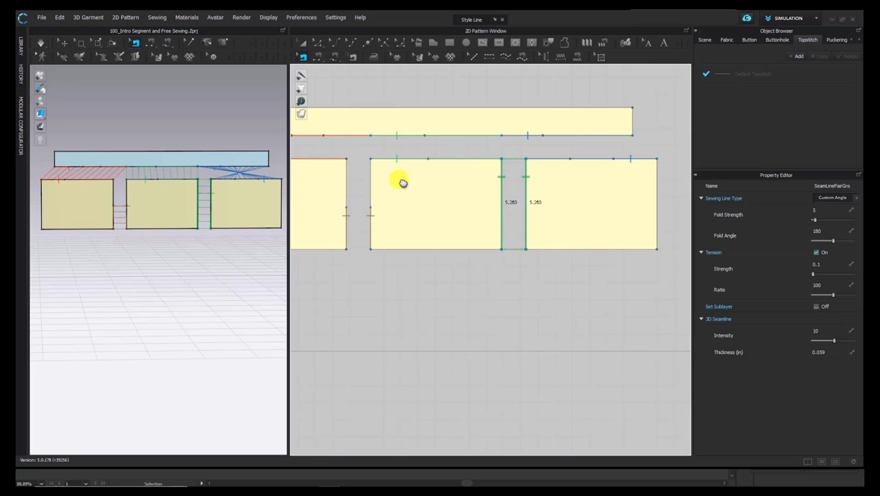
- Examine the crossed seam between the rectangle and the right square in 3D, and simulate the sewn pieces to see them drape
scroll(444, 186, down, 2)
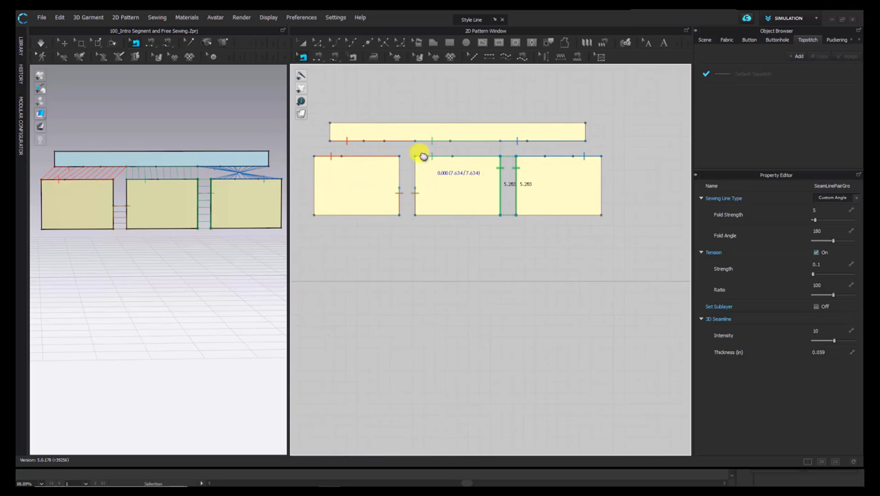
right_drag(239, 195, 243, 213)
scroll(241, 213, down, 2)
middle_drag(235, 212, 227, 212)
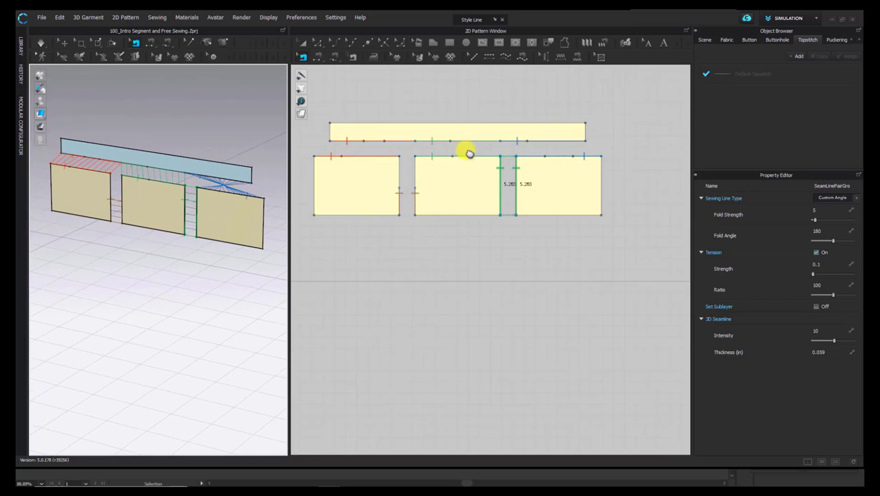
scroll(499, 147, up, 2)
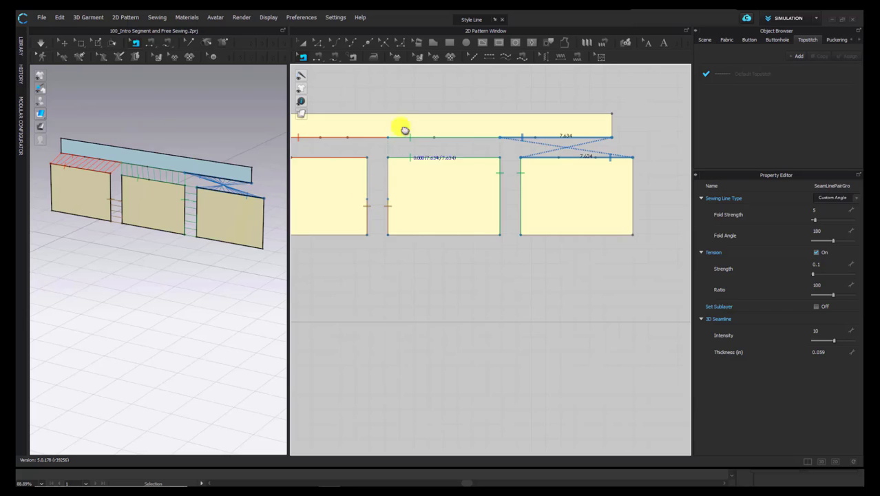
scroll(392, 133, down, 4)
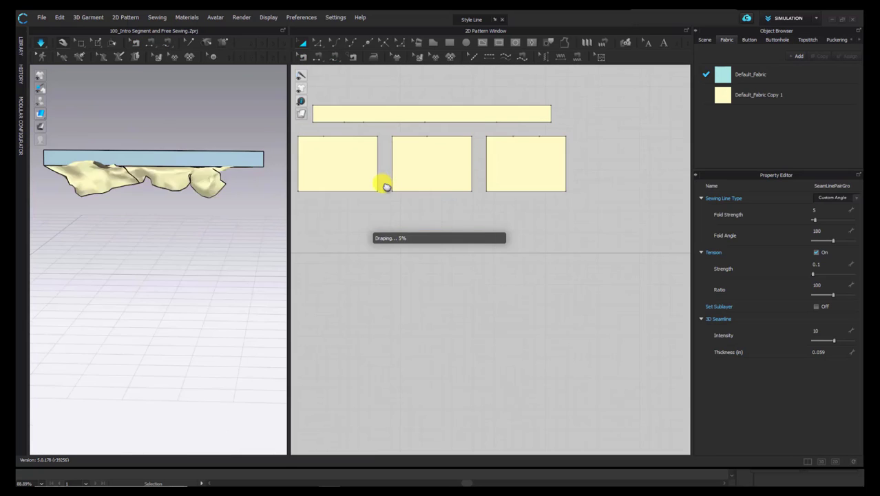
mouse_move(208, 181)
right_down()
mouse_move(348, 190)
mouse_move(393, 204)
mouse_move(196, 195)
mouse_move(210, 189)
right_up()
click(151, 164)
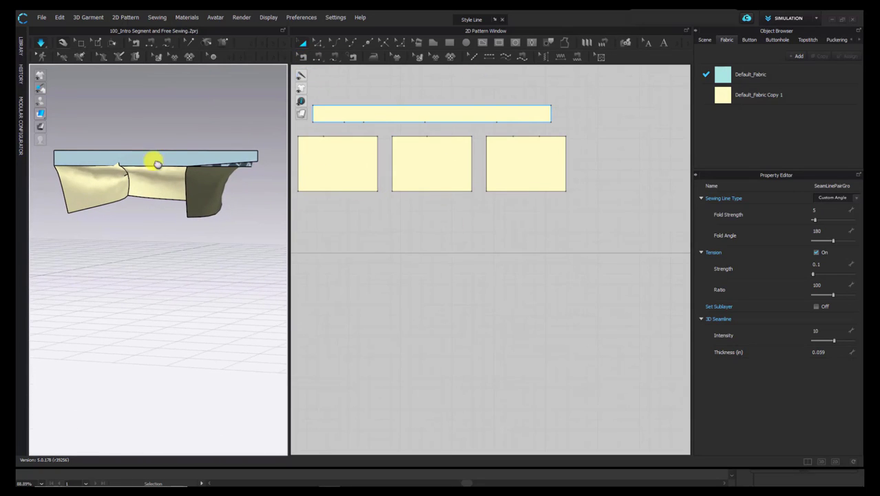
- Delete both partial side seams between the left and middle squares using Edit Sewing
click(303, 57)
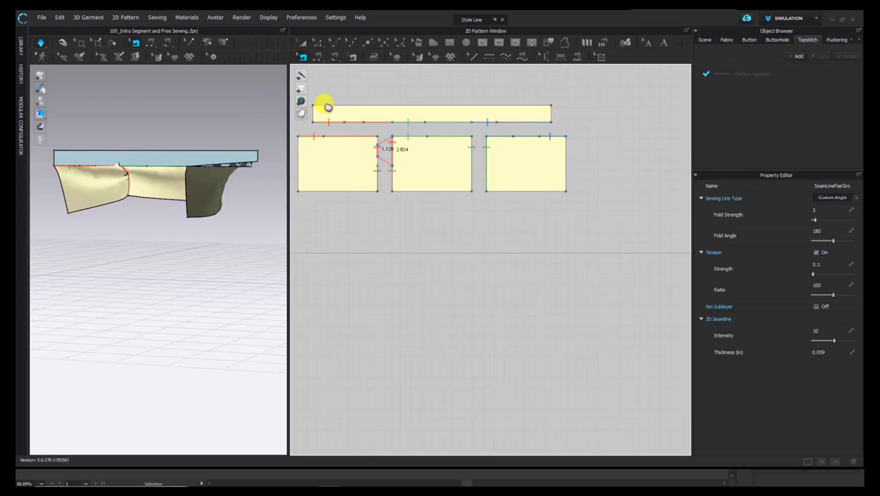
scroll(386, 201, up, 1)
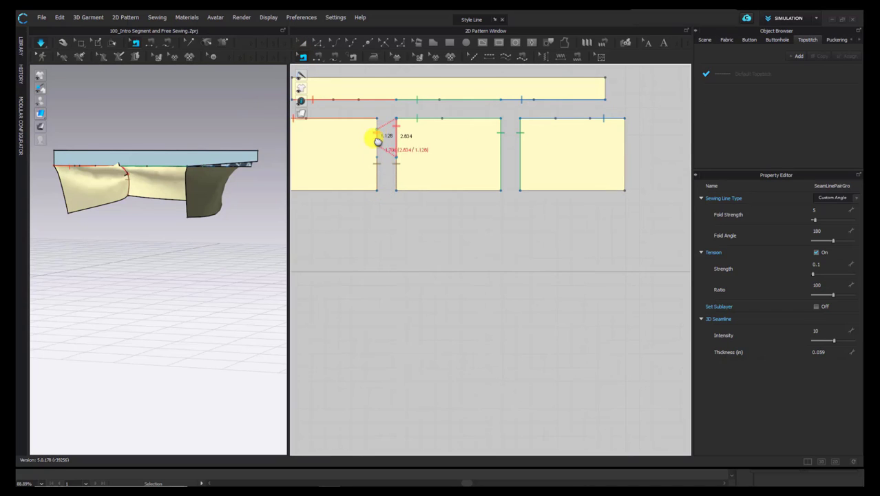
click(377, 163)
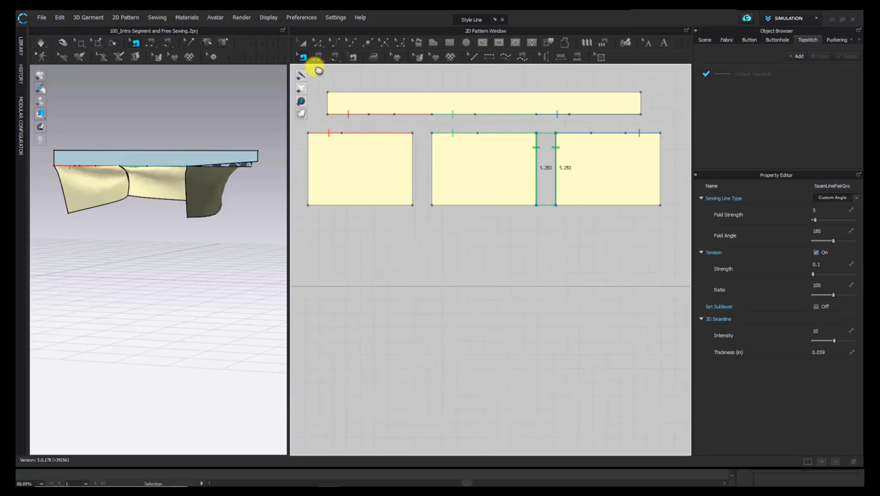
- Reverse the direction of the crossed seam between the rectangle and the right square
click(304, 57)
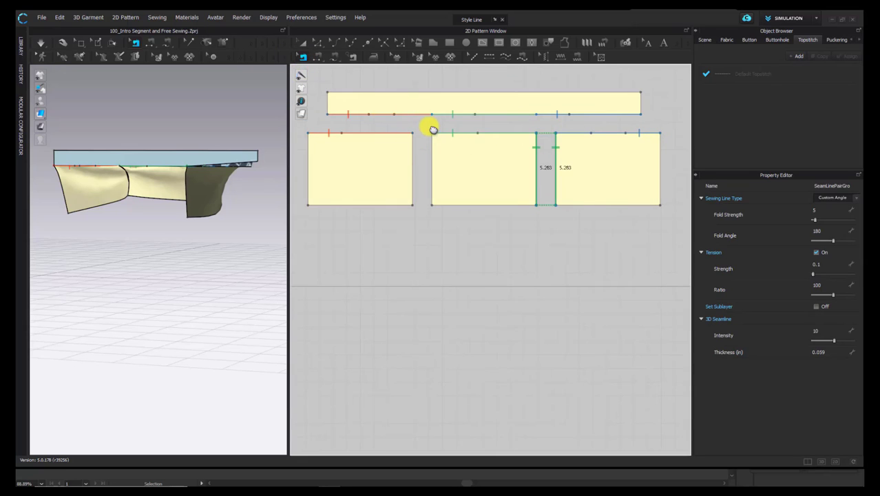
scroll(491, 128, up, 3)
scroll(495, 114, down, 2)
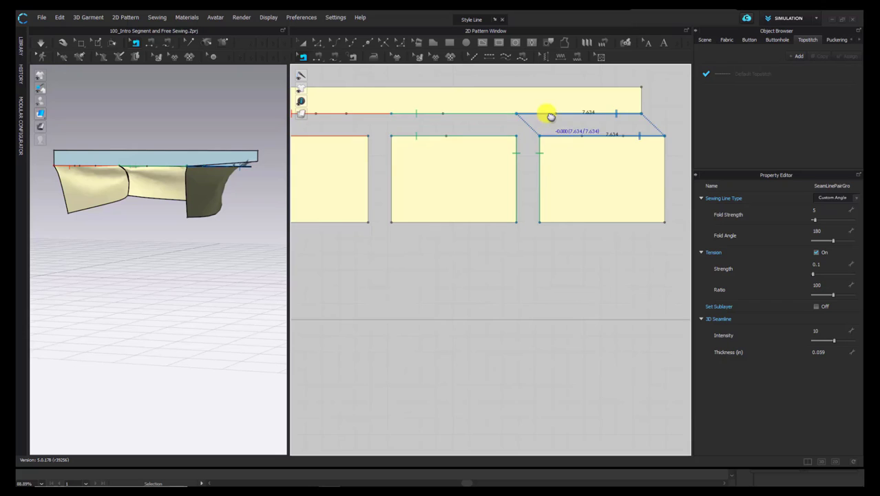
- Select the middle square's seam at the point shared with the right square's seam and shorten its segment on the rectangle from that end
scroll(500, 122, up, 2)
scroll(527, 122, down, 1)
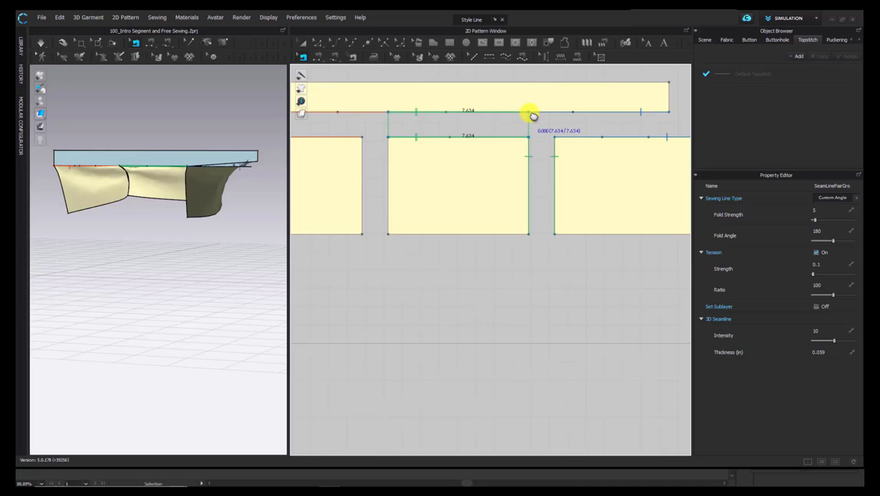
click(532, 115)
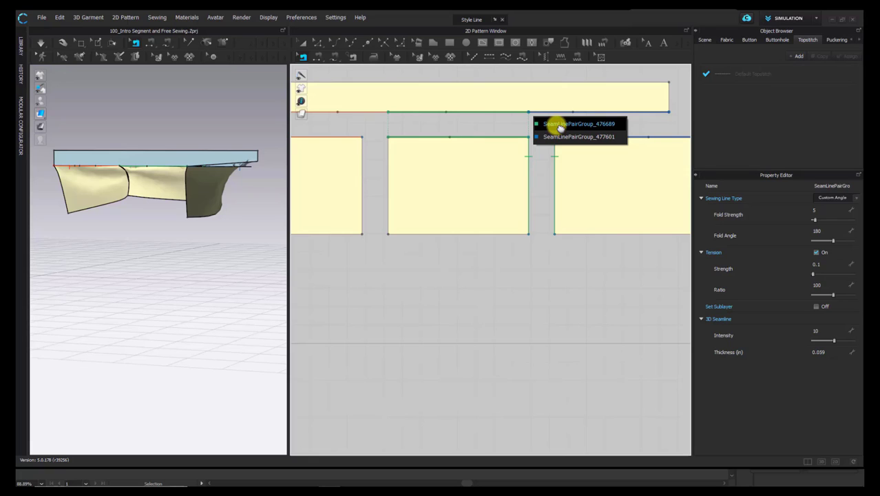
click(560, 125)
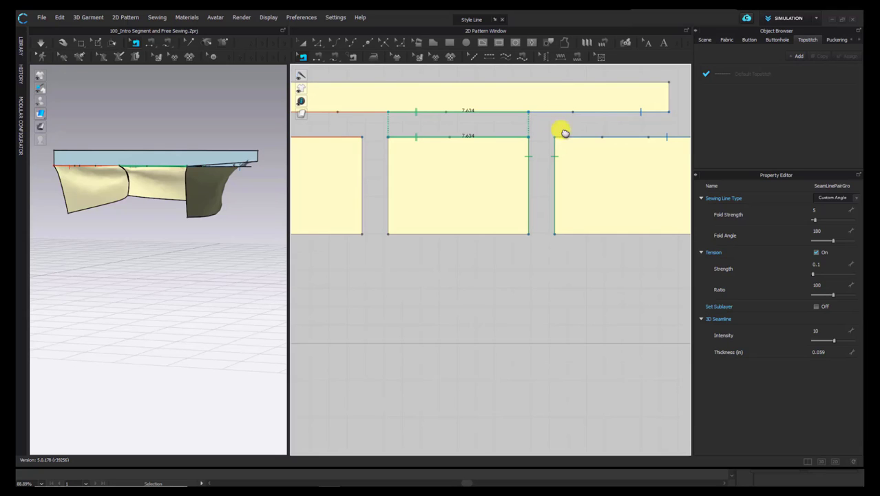
drag(531, 112, 499, 127)
- Select the left square's seam where it meets the middle square's seam on the rectangle and pull that end of its segment inward
scroll(422, 137, down, 1)
middle_drag(421, 137, 514, 153)
click(482, 129)
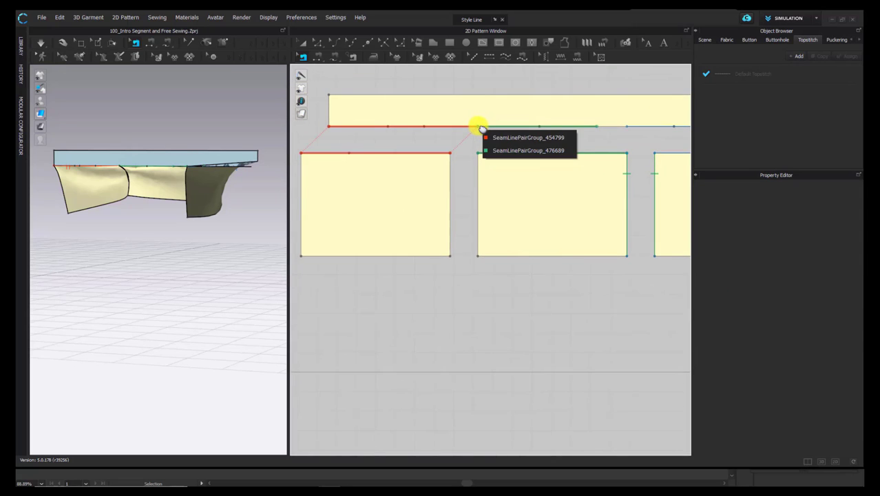
click(491, 138)
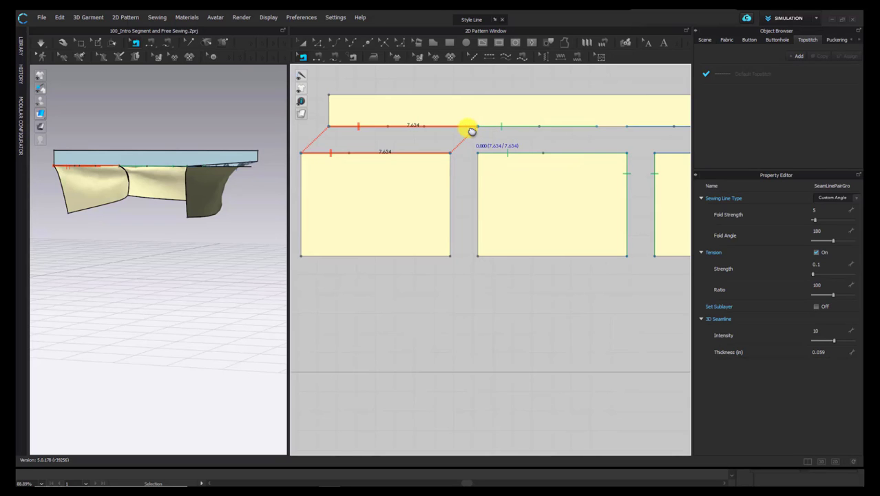
mouse_move(449, 126)
mouse_down()
mouse_move(389, 126)
mouse_move(442, 130)
mouse_up()
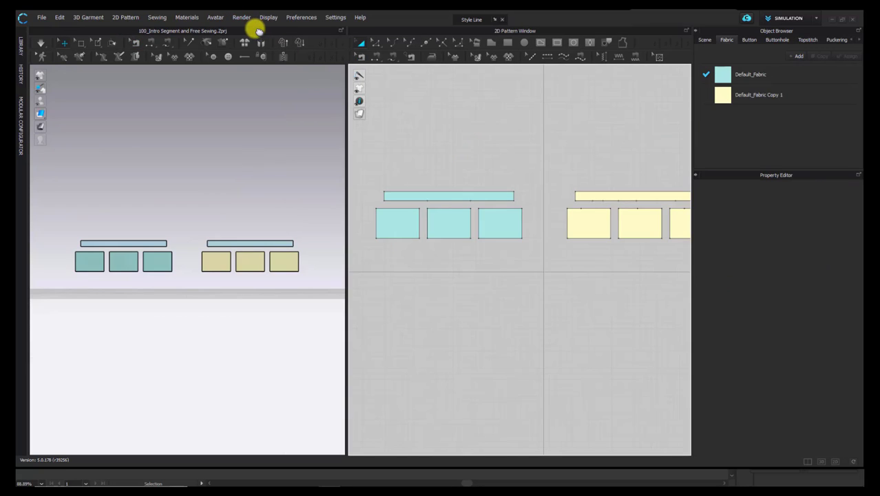
- Segment-sew the turquoise set's first lower rectangle segment to the left square's upper edge in the 3D view
click(136, 43)
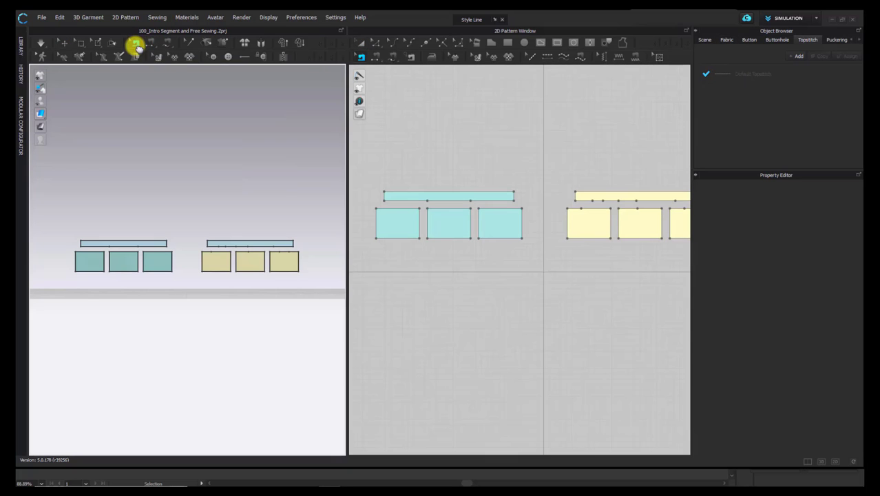
middle_drag(153, 167, 167, 90)
scroll(92, 178, down, 1)
scroll(152, 205, down, 2)
middle_drag(151, 205, 178, 209)
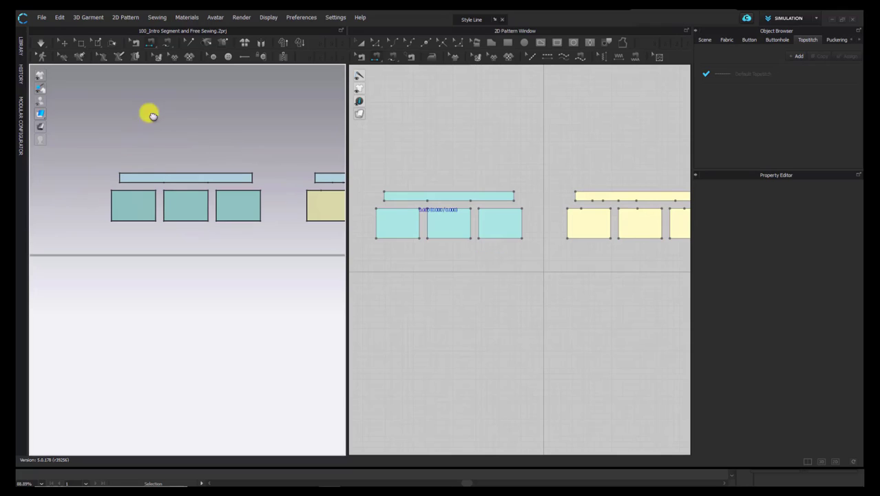
scroll(140, 184, down, 1)
click(122, 170)
click(102, 228)
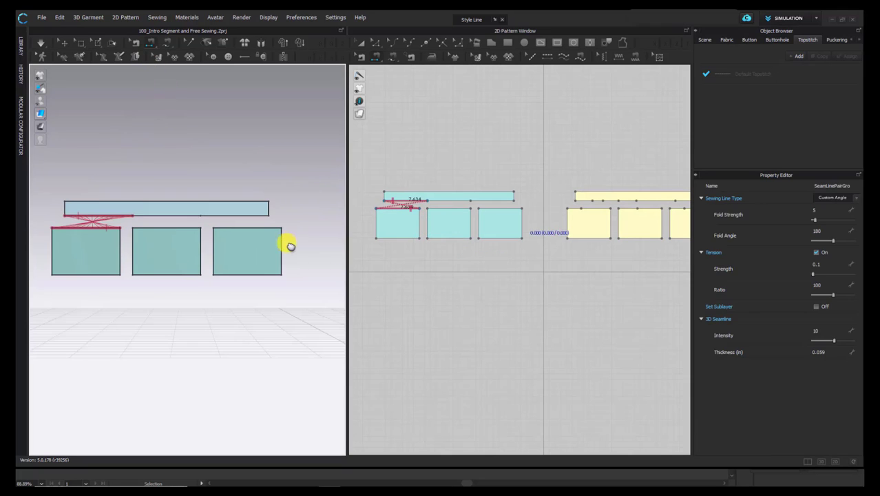
- Segment-sew the rectangle's middle and right lower segments to the upper edges of the middle and right squares
click(157, 213)
click(166, 233)
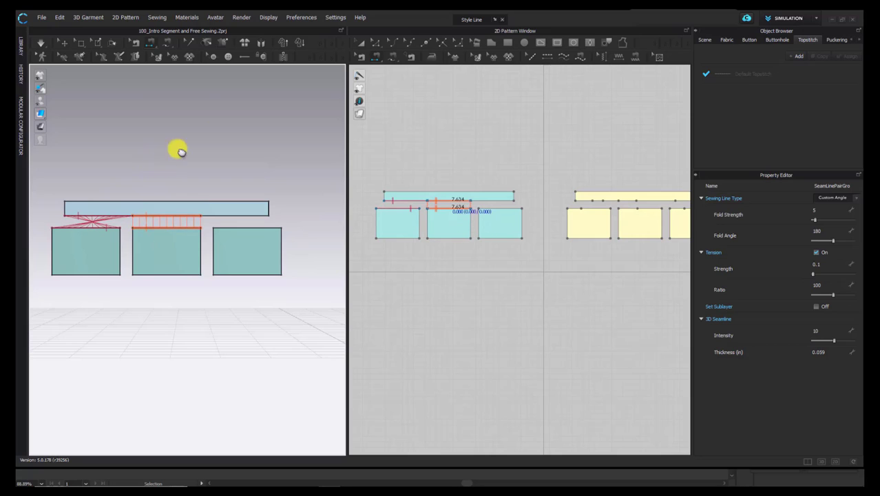
click(135, 43)
click(236, 216)
click(237, 228)
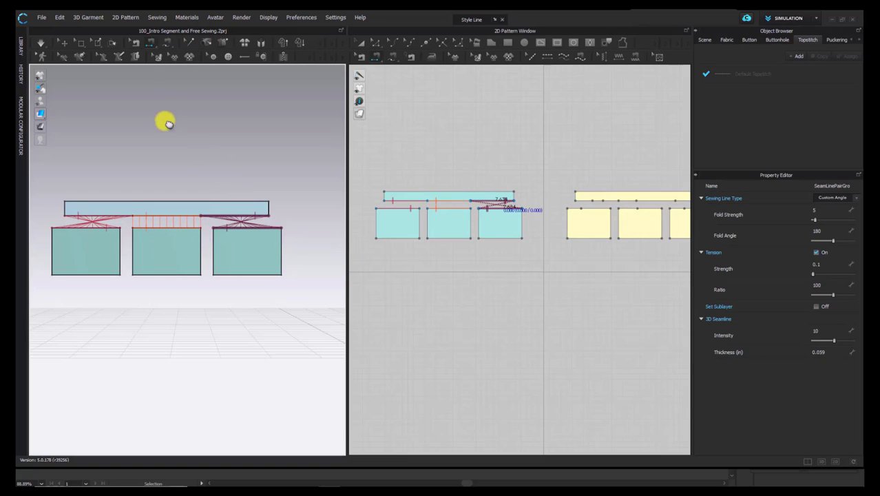
- Reverse the two crossed seams joining the rectangle to the left and right squares using Edit Sewing
click(132, 43)
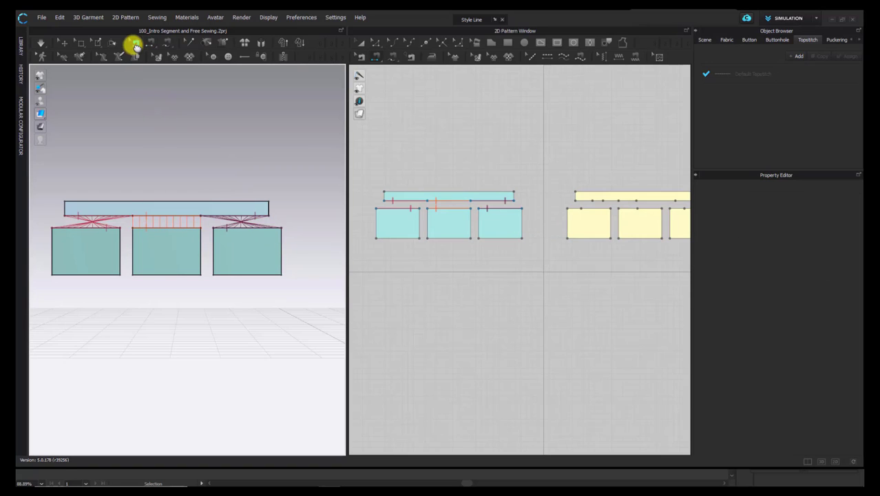
right_click(93, 218)
click(121, 248)
right_click(242, 218)
click(253, 249)
right_drag(501, 217, 500, 186)
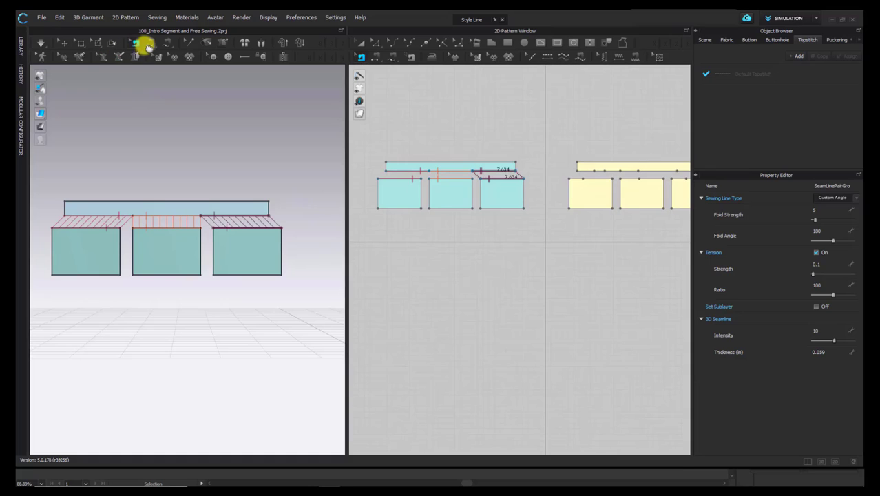
- Segment-sew the facing side edges of the left and middle squares, and those of the middle and right squares
click(320, 250)
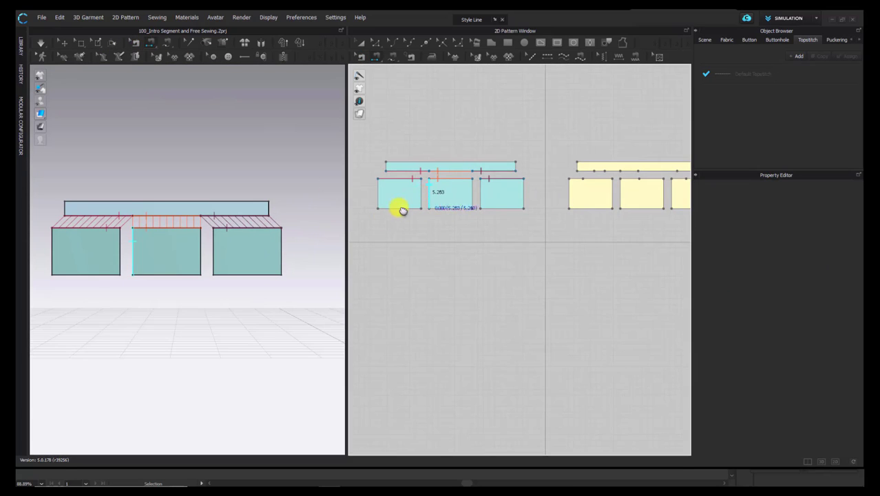
click(130, 252)
click(121, 239)
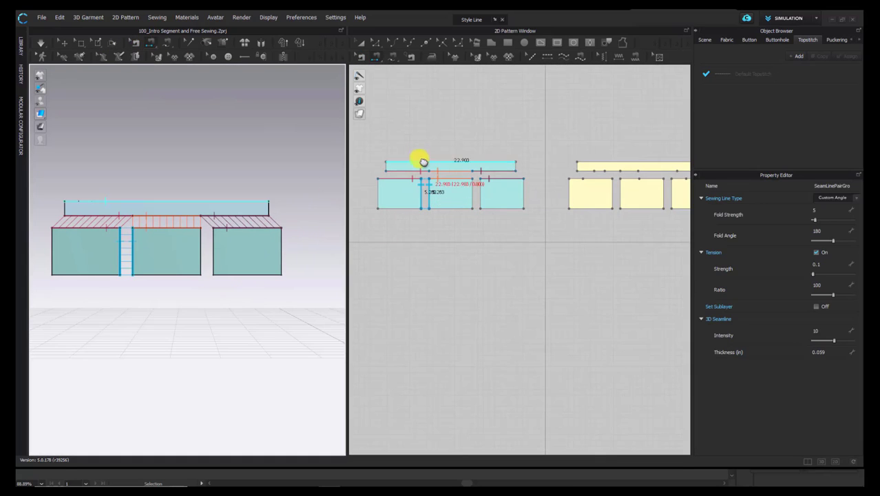
click(201, 241)
click(485, 191)
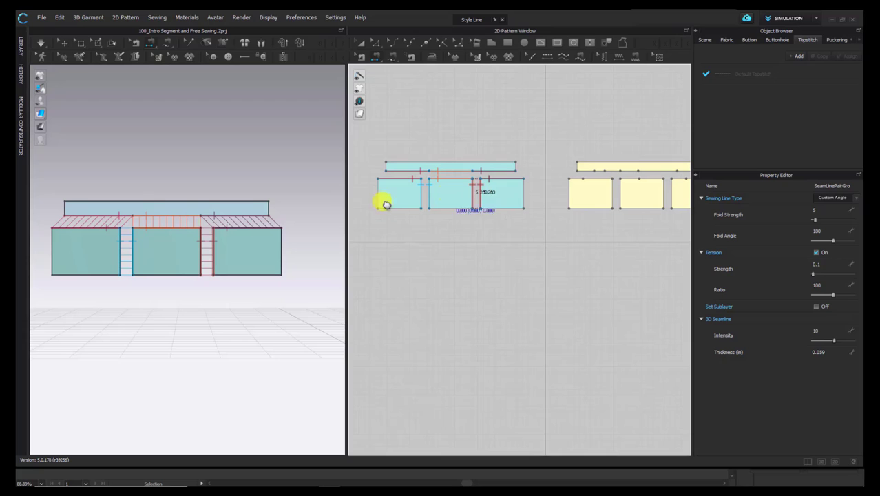
- Try free-sewing the yellow set's whole rectangle lower edge to the left square's upper edge, and delete that seam
scroll(194, 241, up, 5)
scroll(177, 192, down, 5)
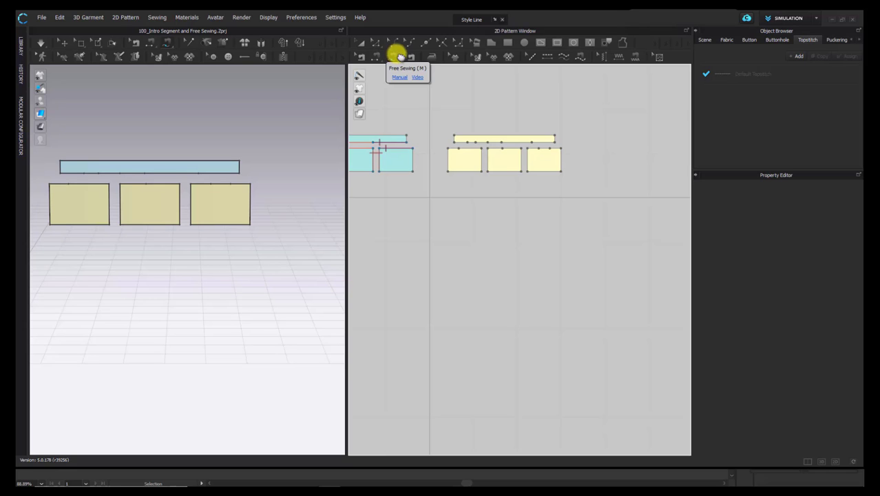
click(398, 55)
scroll(486, 137, up, 3)
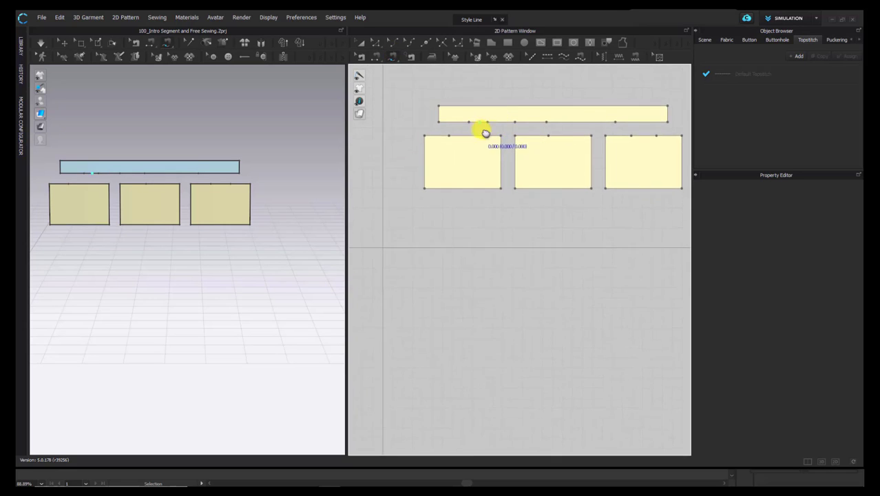
scroll(486, 133, down, 2)
click(459, 123)
click(607, 125)
click(452, 136)
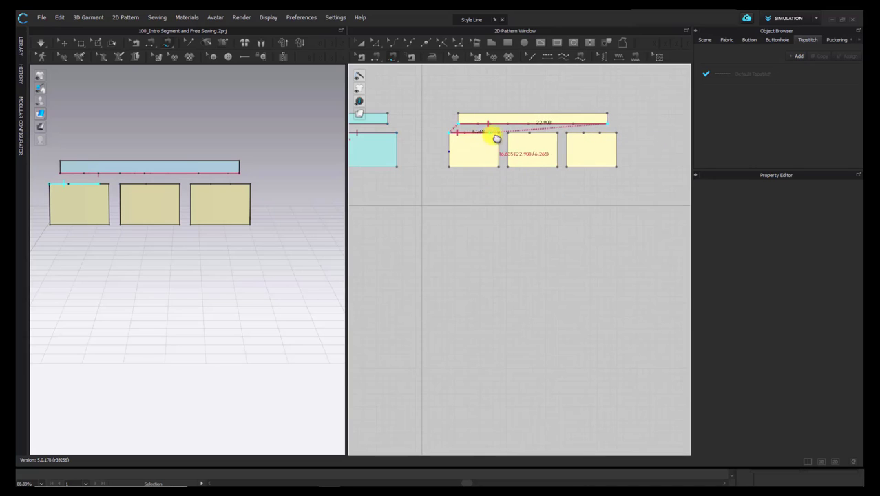
click(498, 135)
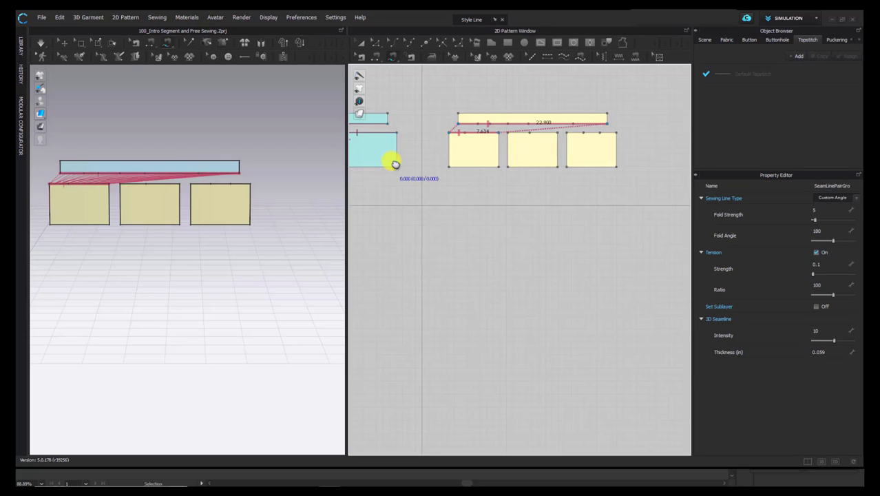
key(Delete)
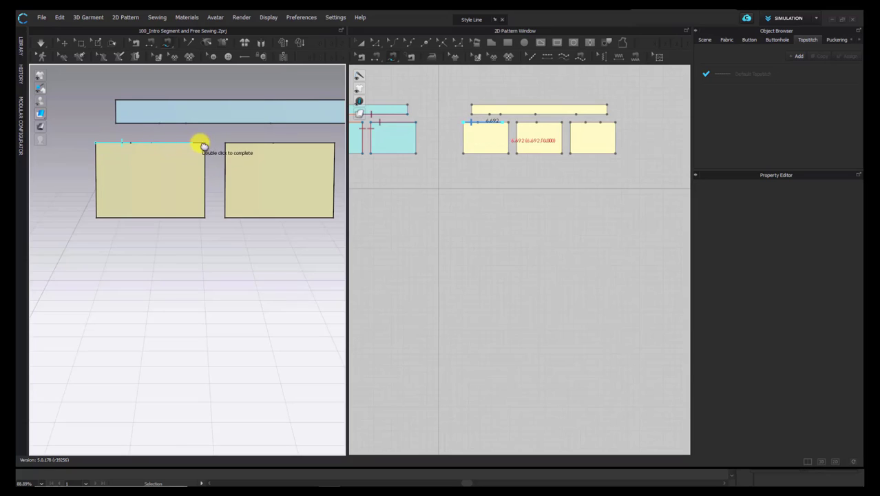
- Free-sew the left yellow square's full upper edge to a matching 7.634 length from the start of the rectangle's lower edge
click(208, 146)
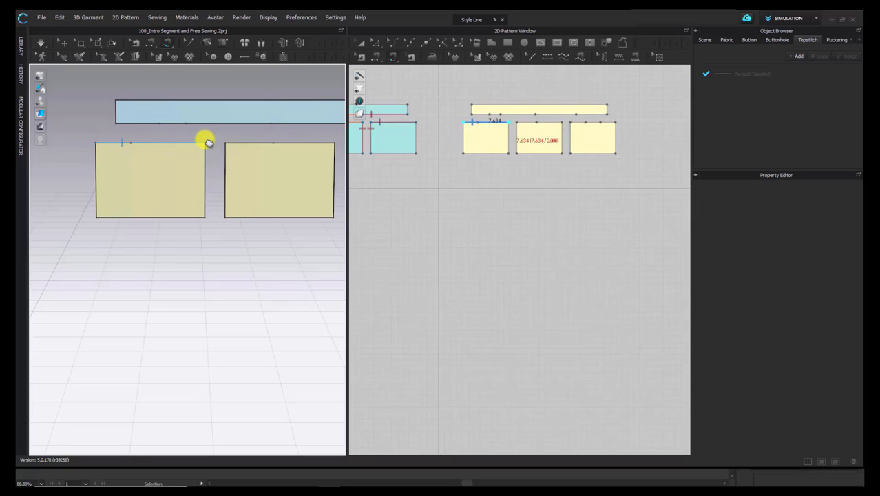
click(119, 126)
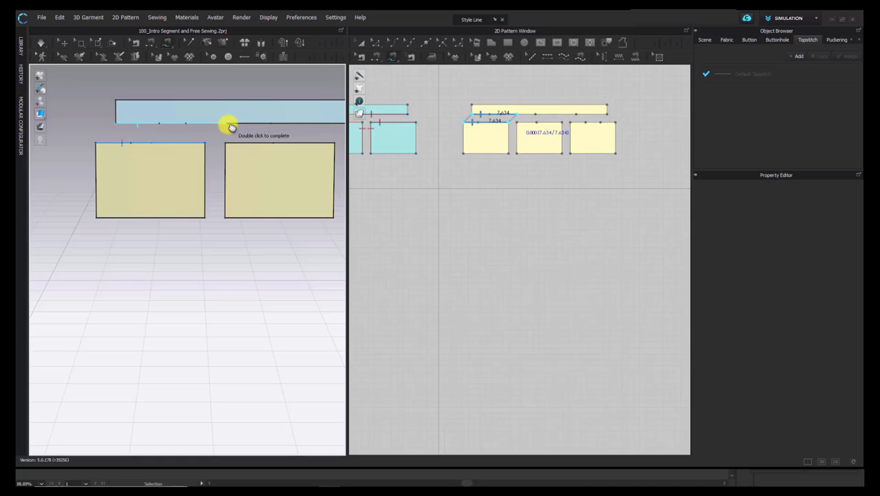
scroll(225, 124, down, 1)
scroll(230, 136, up, 1)
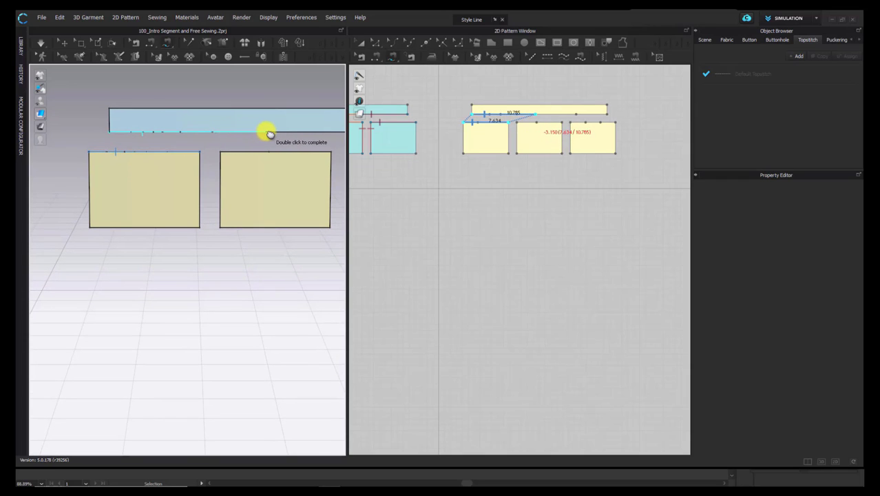
scroll(525, 125, up, 5)
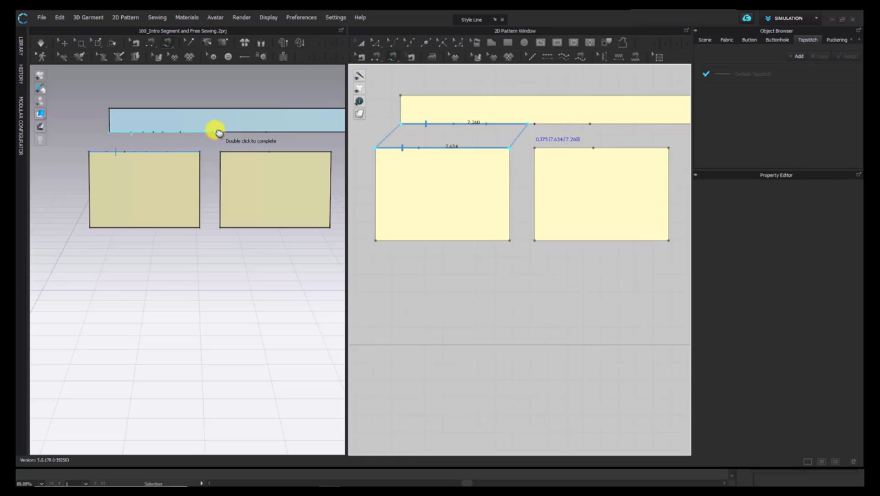
double_click(221, 131)
click(537, 125)
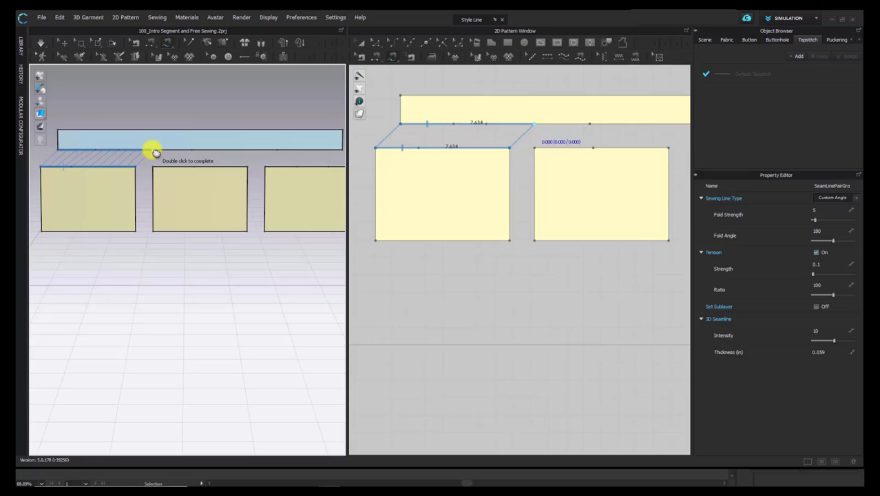
- Free-sew the next 4.724 of the rectangle's lower edge, starting where the first seam ends, to the middle square's full upper edge
click(154, 151)
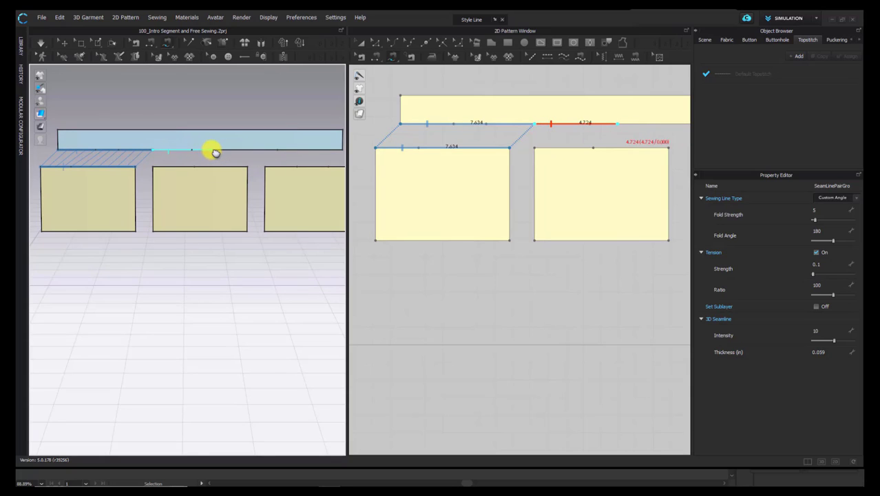
double_click(214, 150)
click(154, 167)
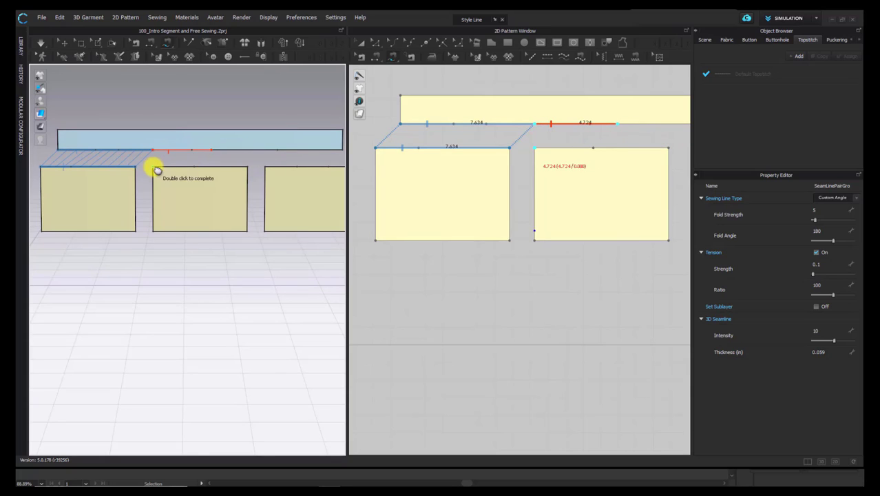
double_click(249, 168)
scroll(289, 173, up, 1)
middle_drag(289, 173, 151, 173)
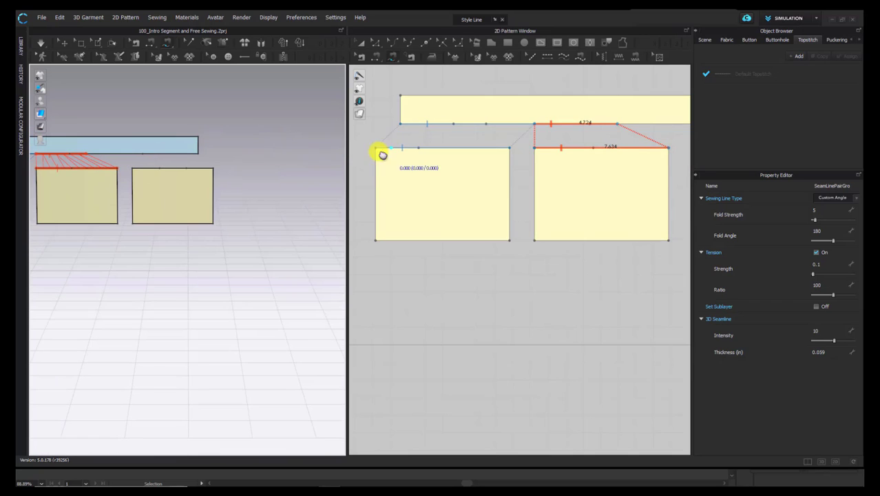
- Free-sew the right square's upper edge, starting from its right corner, to the remaining stretch of the rectangle's lower edge
scroll(470, 147, up, 1)
middle_drag(471, 147, 346, 124)
click(153, 169)
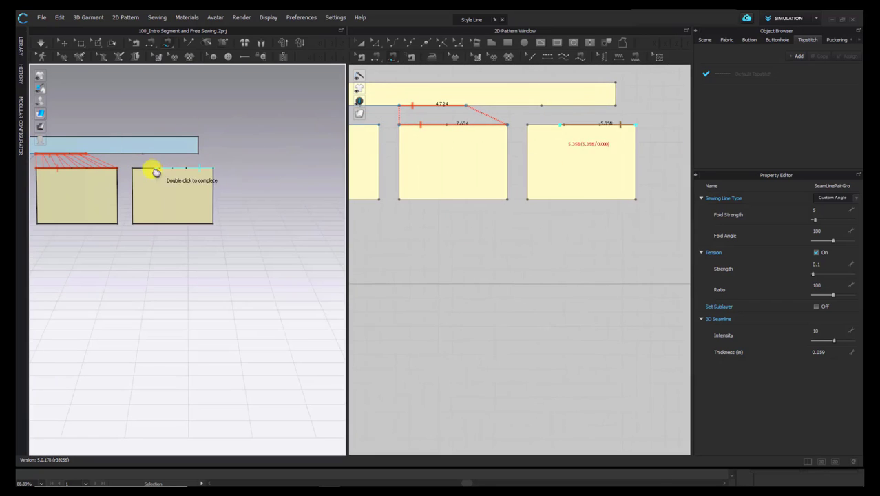
click(115, 155)
click(198, 153)
- Simulate the yellow set so its free-sewn seams pull together
scroll(257, 139, up, 2)
middle_drag(258, 140, 316, 135)
key(space)
scroll(487, 139, down, 2)
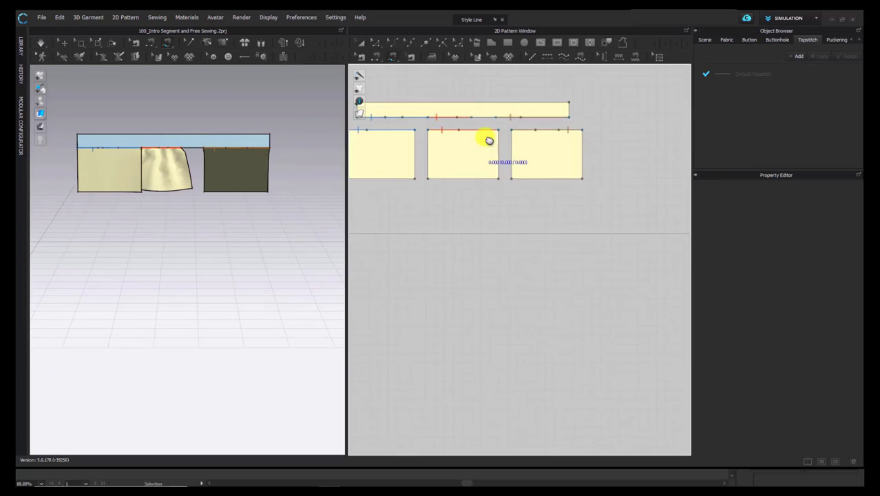
middle_drag(487, 140, 518, 126)
- Open the A_000_M-N Sewing project from the CLO Training folder without saving the current file, and collapse the library
double_click(84, 332)
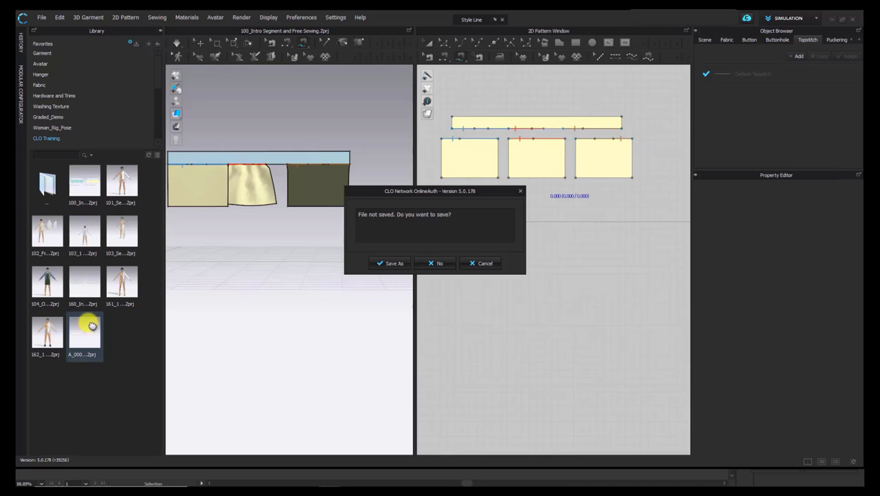
click(431, 261)
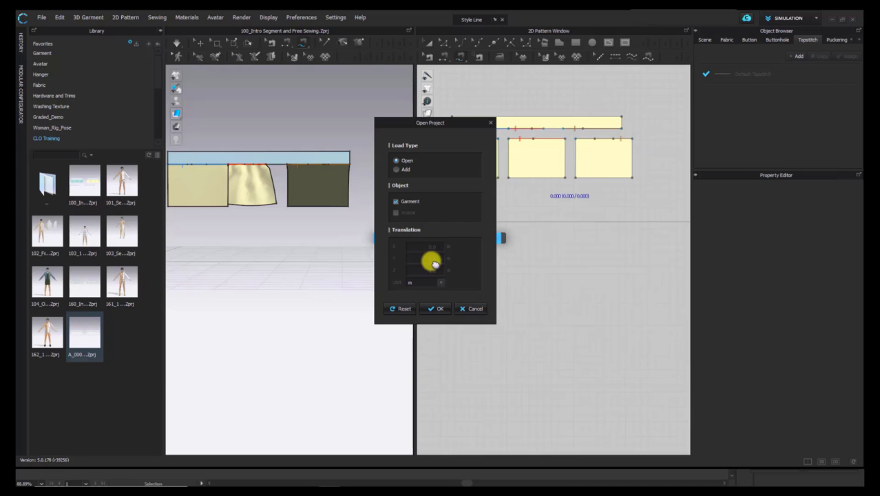
click(434, 309)
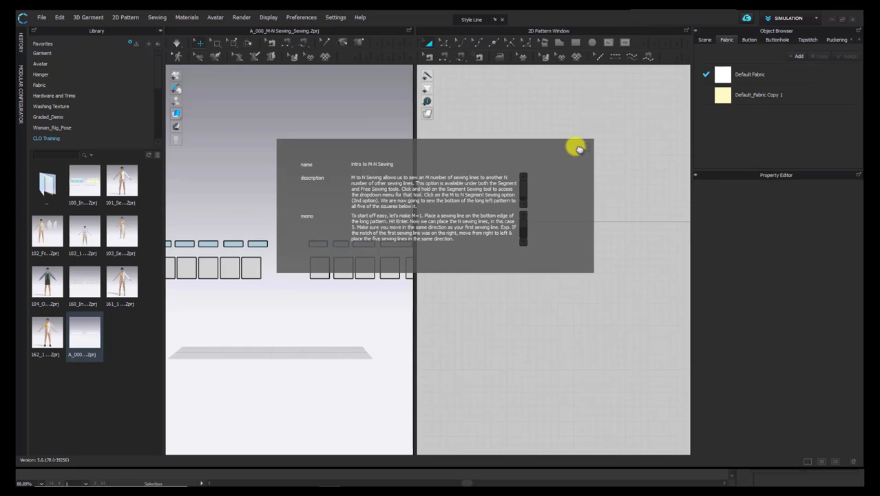
click(160, 31)
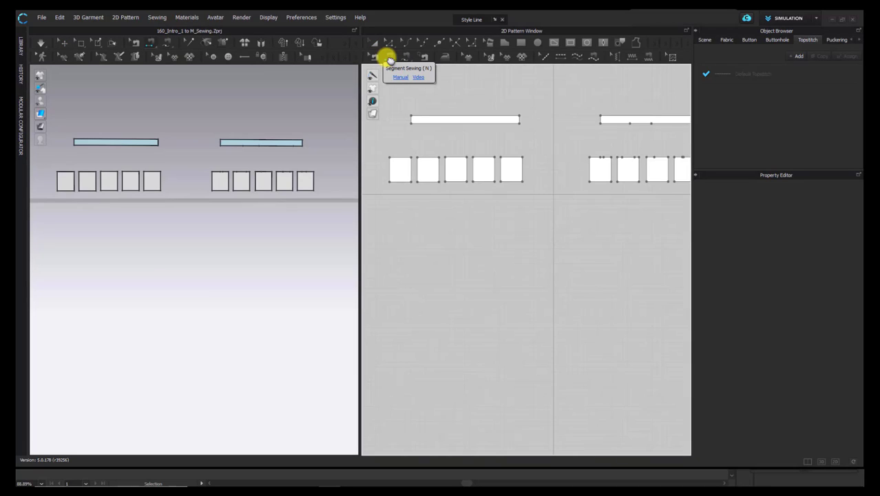
- Segment-sew the first rectangle's lower edge to all five squares' upper edges as one one-to-many seam, with the fourth square's direction reversed
click(389, 58)
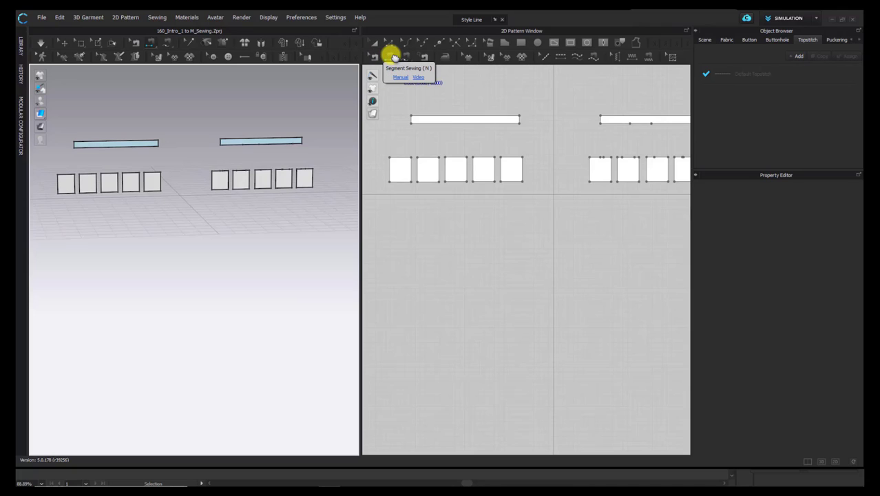
click(392, 56)
scroll(458, 169, up, 3)
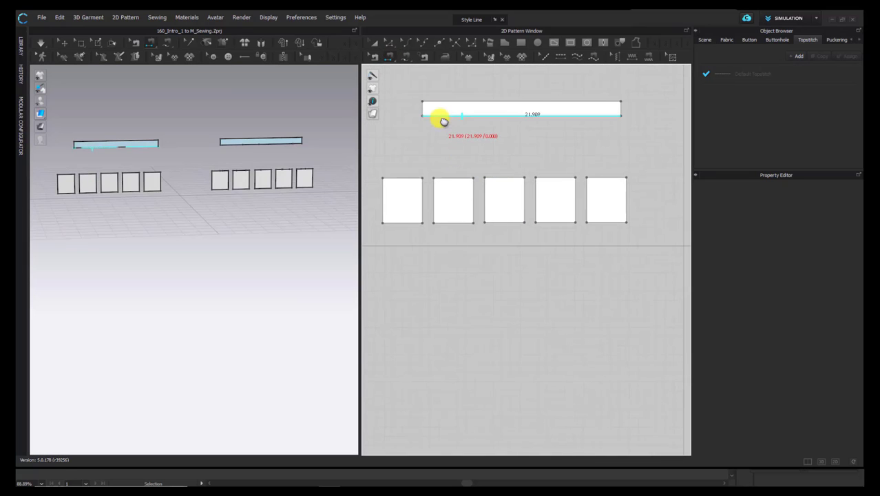
click(444, 118)
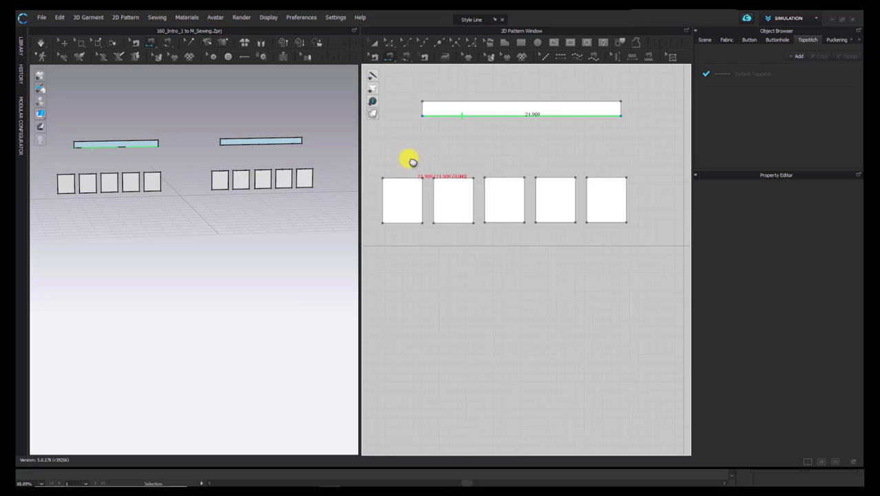
click(401, 179)
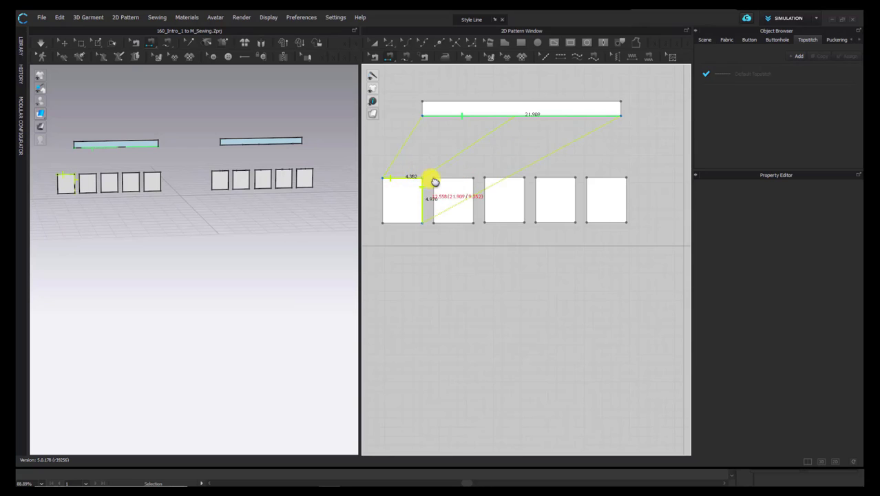
click(437, 178)
click(503, 178)
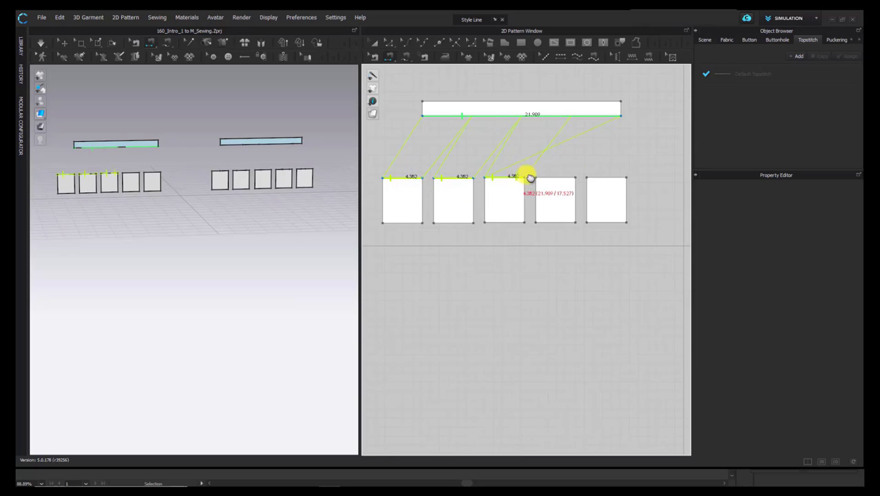
click(566, 177)
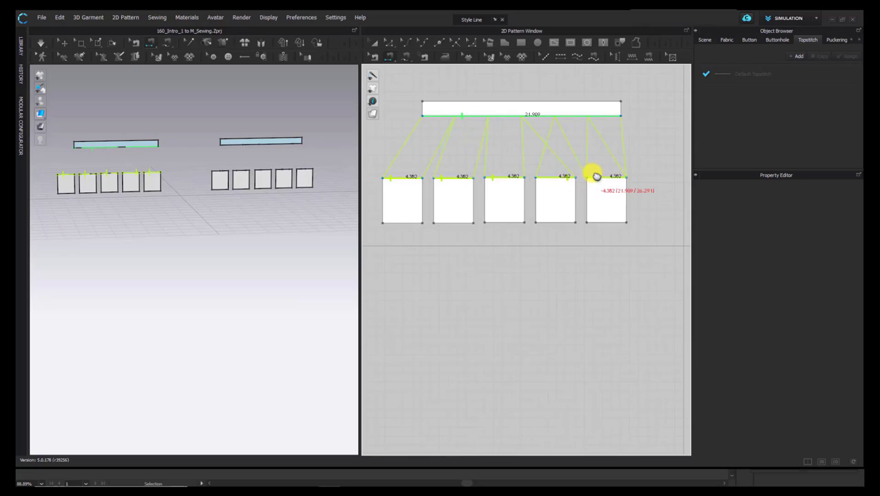
click(596, 178)
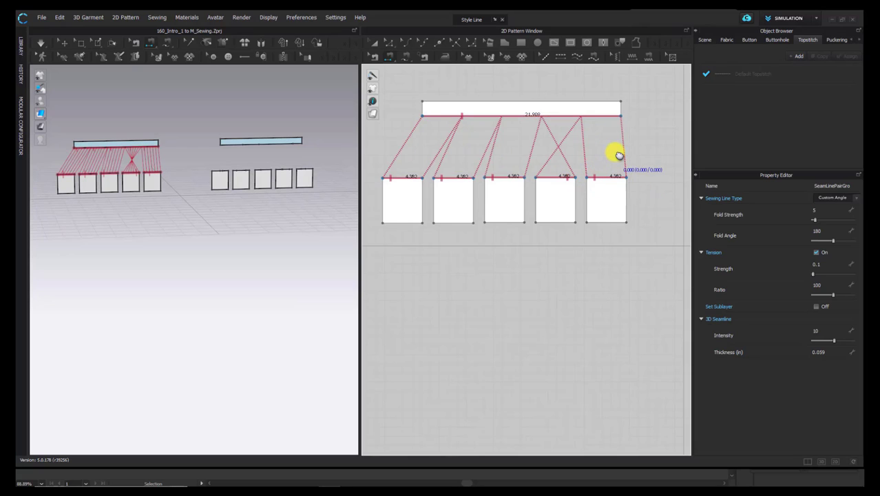
- With one-to-many Free Sewing, trace the second rectangle's full lower edge from its left corner to its right corner
scroll(626, 163, down, 2)
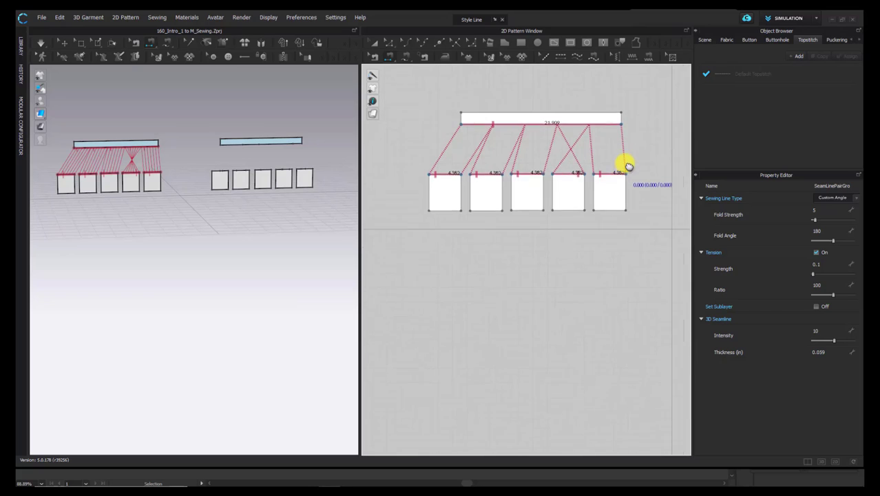
scroll(627, 161, down, 1)
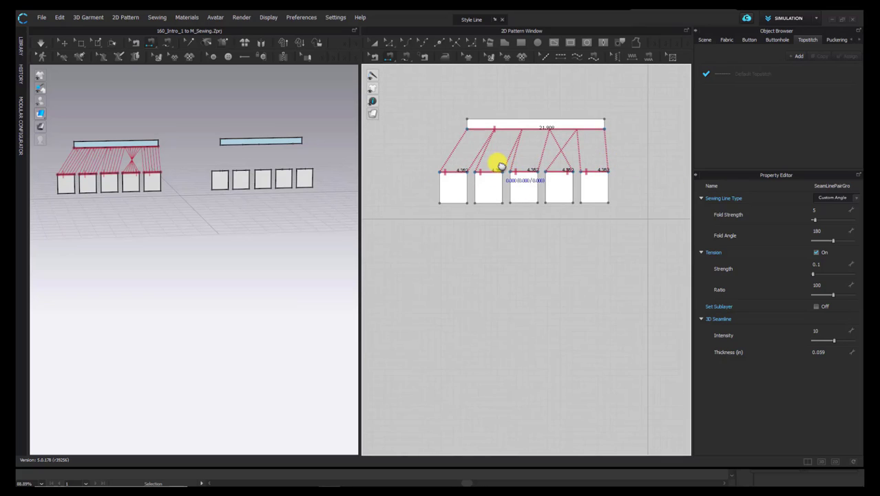
middle_drag(509, 175, 470, 190)
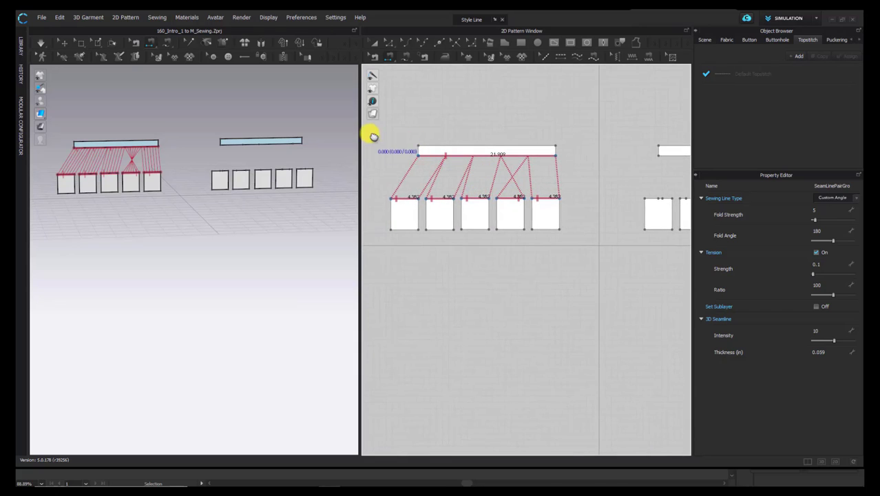
middle_drag(489, 187, 484, 200)
click(388, 54)
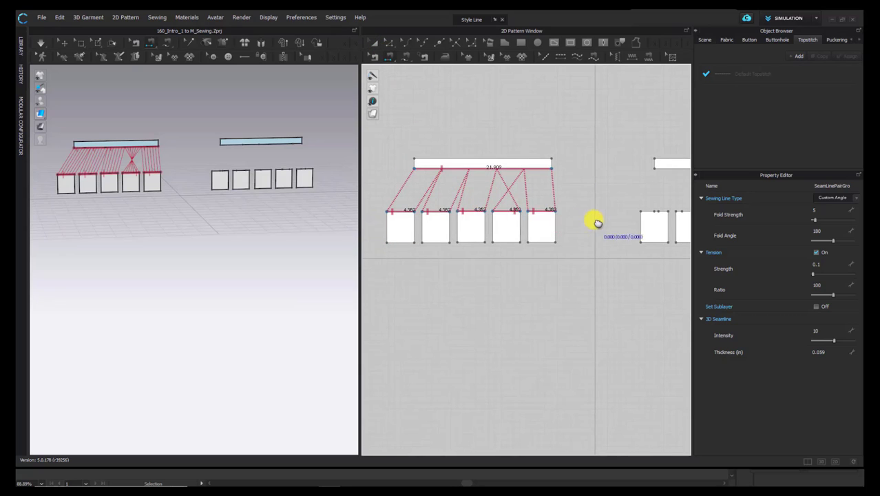
scroll(559, 228, down, 5)
middle_drag(586, 225, 504, 191)
middle_drag(577, 198, 554, 191)
scroll(564, 190, up, 4)
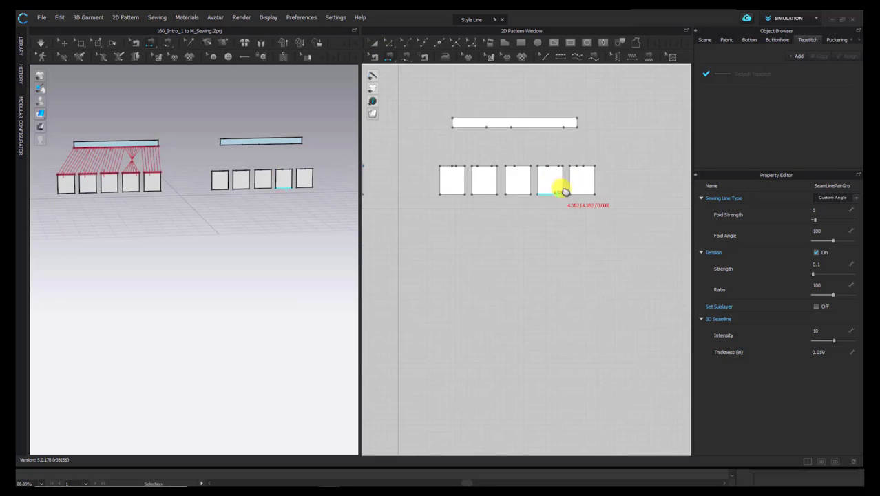
click(407, 56)
click(454, 126)
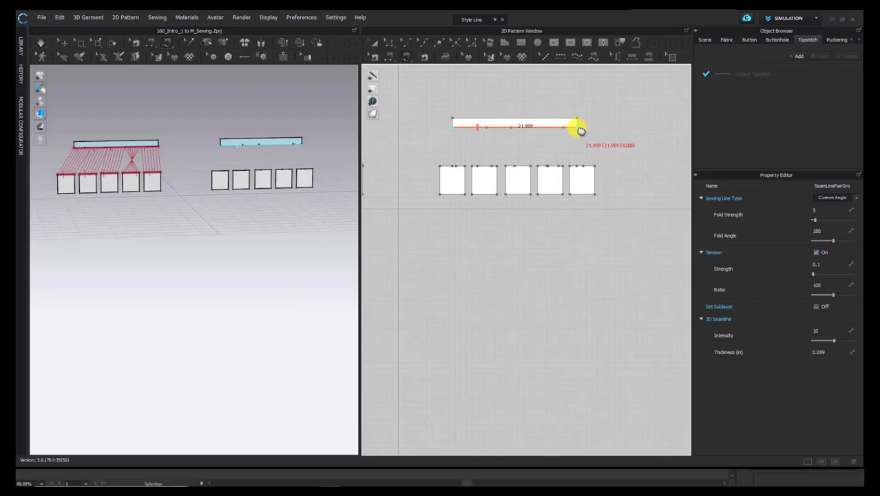
click(586, 133)
- Trace the upper edges of all five squares under the second rectangle from left to right and complete the one-to-many free sewing
scroll(468, 173, up, 3)
click(406, 157)
click(462, 157)
click(478, 156)
click(535, 157)
scroll(564, 161, down, 2)
click(511, 177)
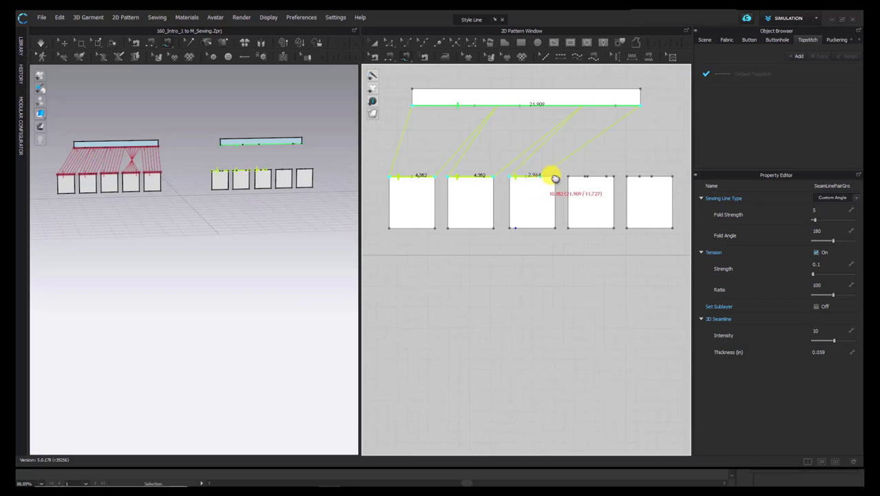
click(556, 177)
click(614, 176)
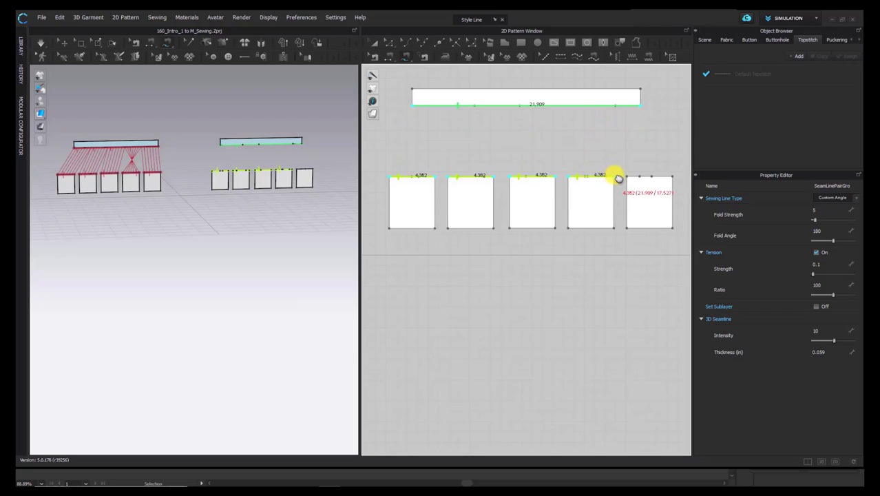
click(627, 175)
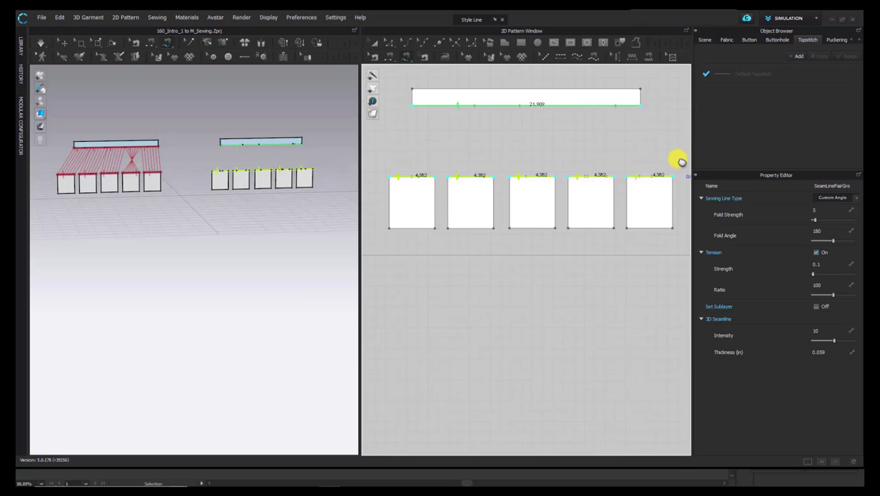
key(Return)
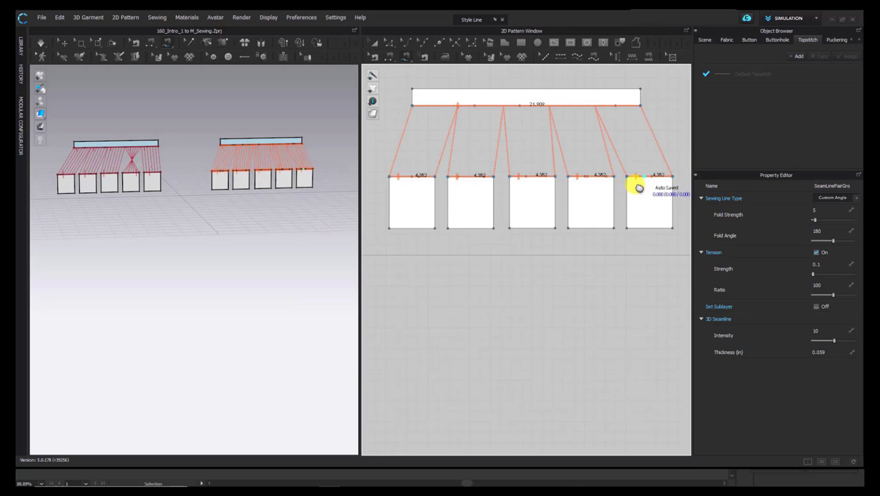
- With Edit Sewing, try to reverse the first rectangle's combined seam to correct the fourth square's crossed direction
right_drag(270, 211, 253, 211)
scroll(542, 211, down, 3)
middle_drag(549, 209, 545, 202)
right_click(504, 108)
right_drag(506, 110, 603, 98)
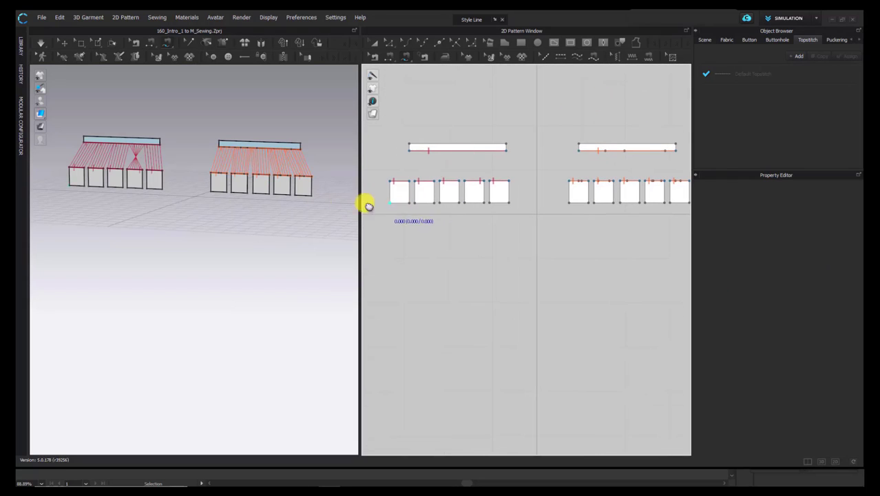
scroll(269, 187, up, 1)
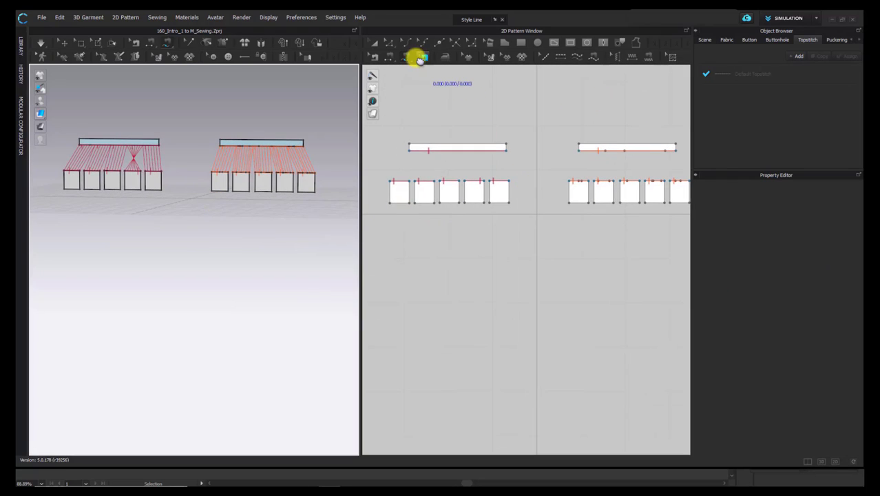
click(376, 56)
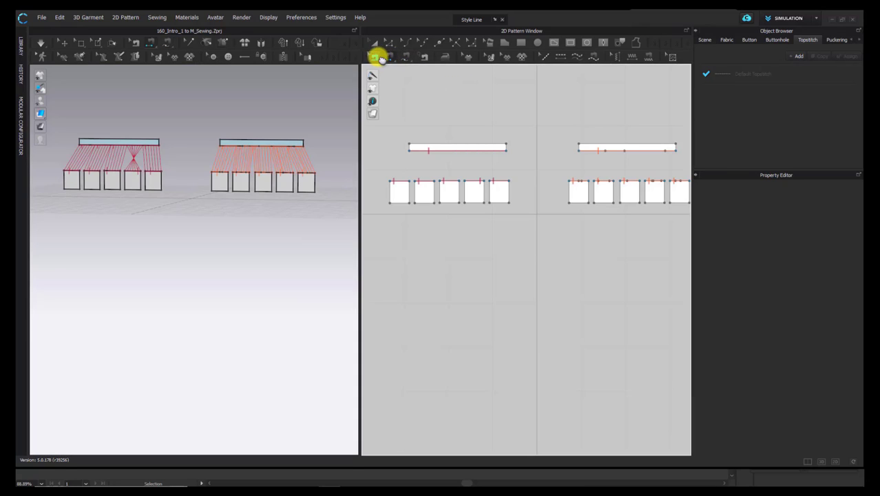
click(460, 150)
right_click(463, 153)
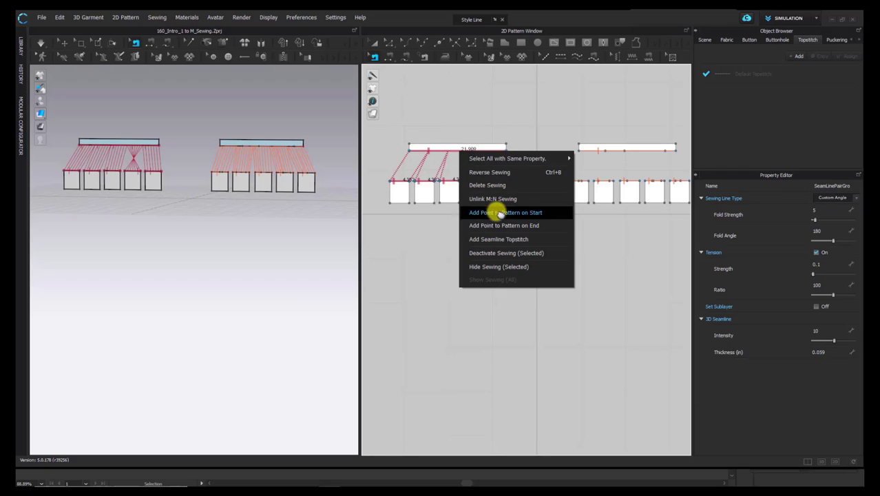
click(492, 172)
right_click(452, 149)
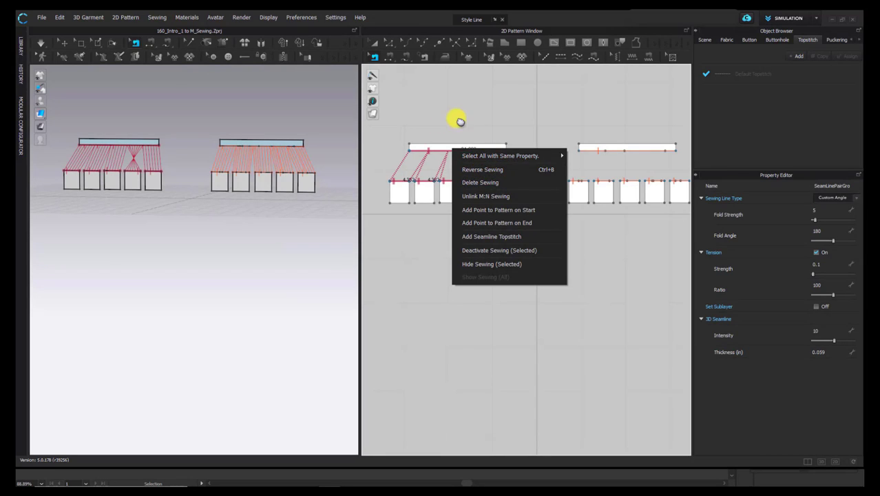
click(467, 169)
right_click(458, 153)
click(484, 173)
click(474, 136)
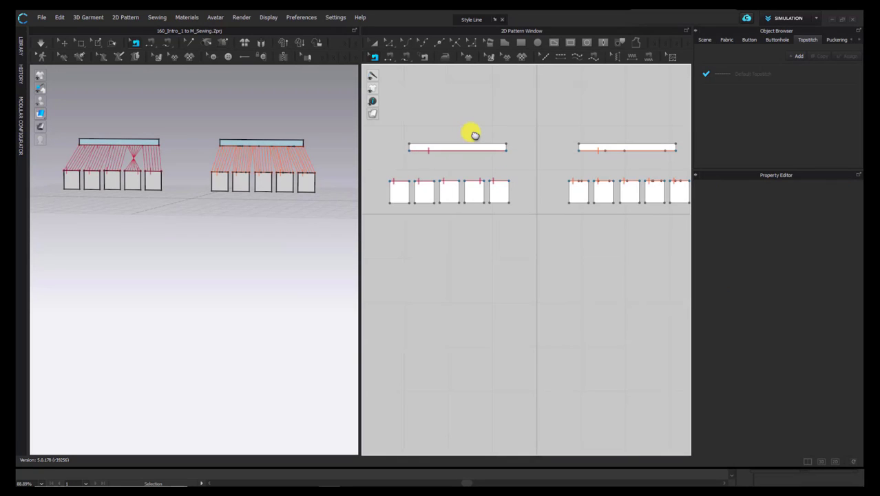
- Unlink the first rectangle's M:N sewing so each square has its own seam
click(373, 56)
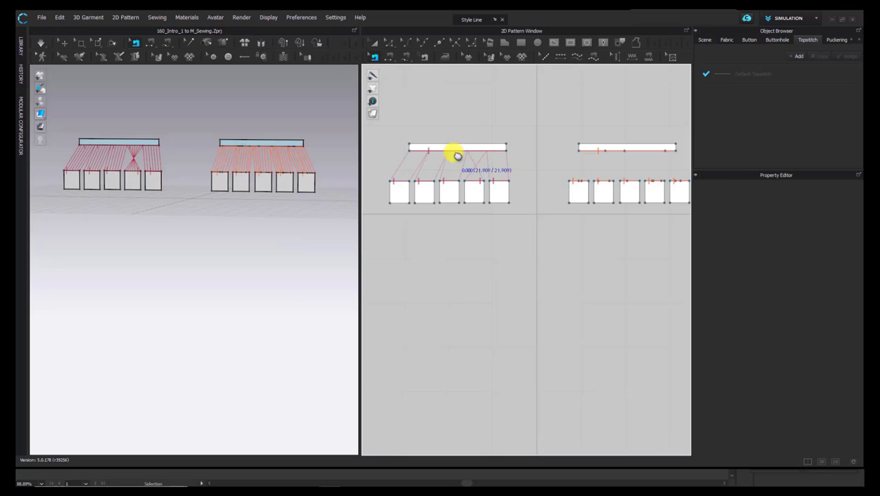
right_click(456, 152)
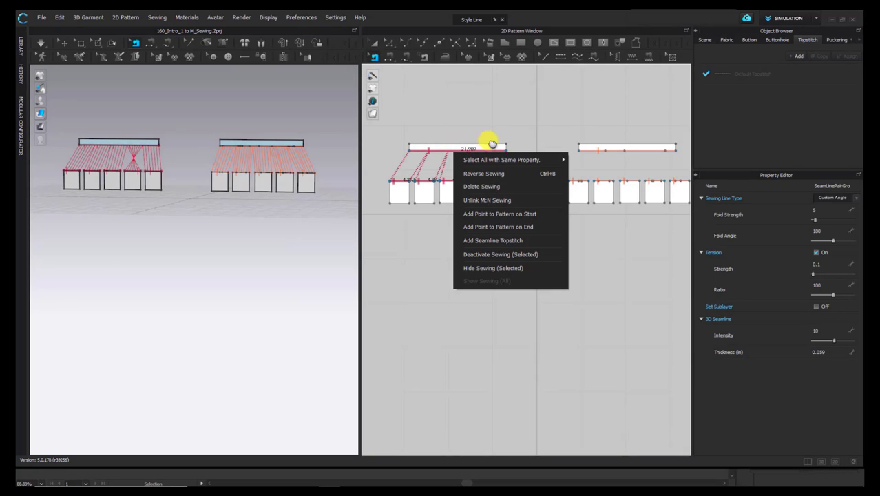
click(520, 201)
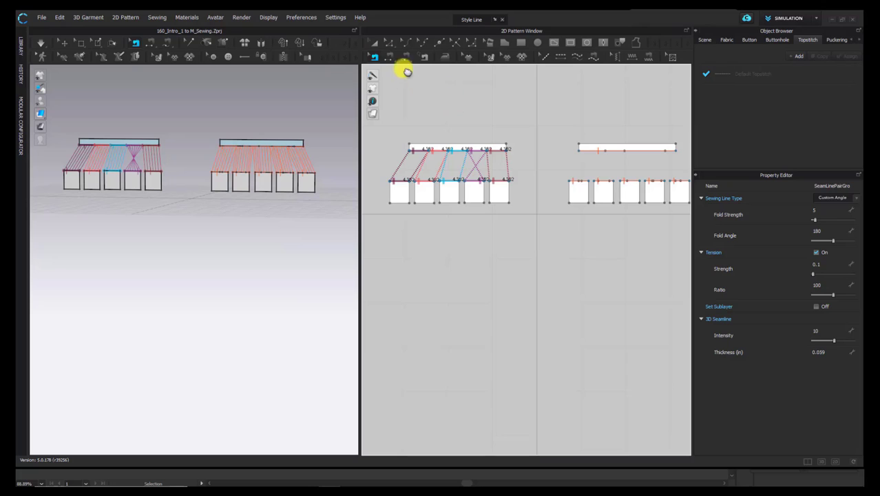
click(449, 100)
- Reverse the direction of the fourth square's seam in the first set
click(472, 153)
right_click(481, 157)
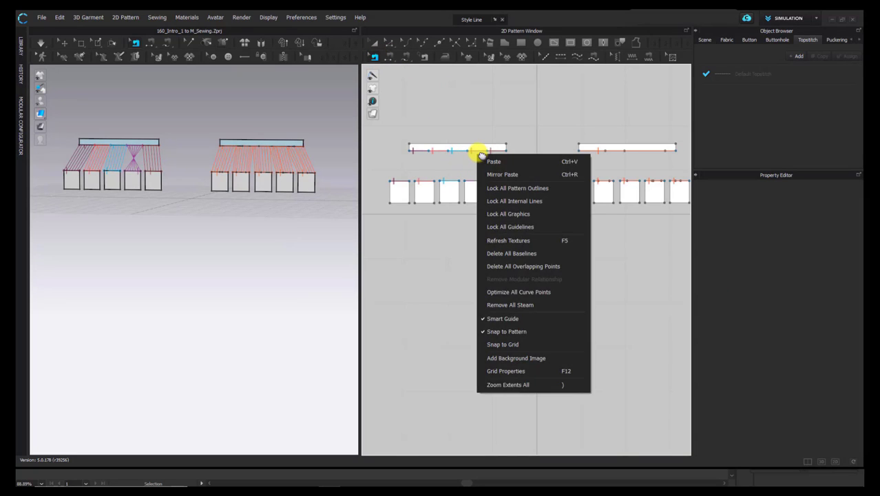
right_click(482, 151)
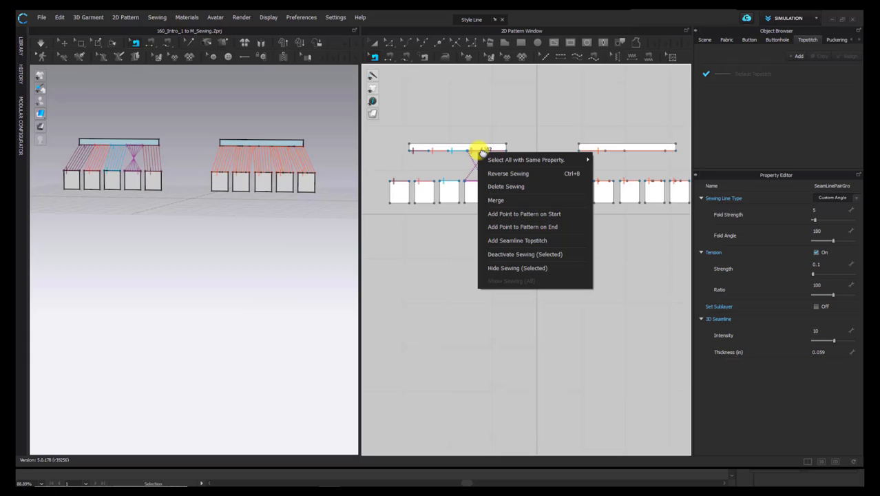
click(508, 173)
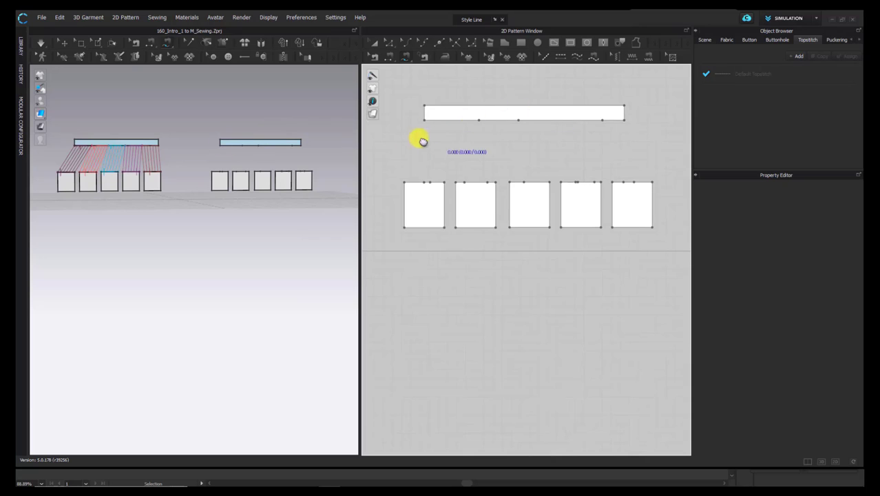
- Widen the 2D Pattern window and trace the second rectangle's full lower edge from left to right with one-to-many Free Sewing
drag(361, 103, 310, 150)
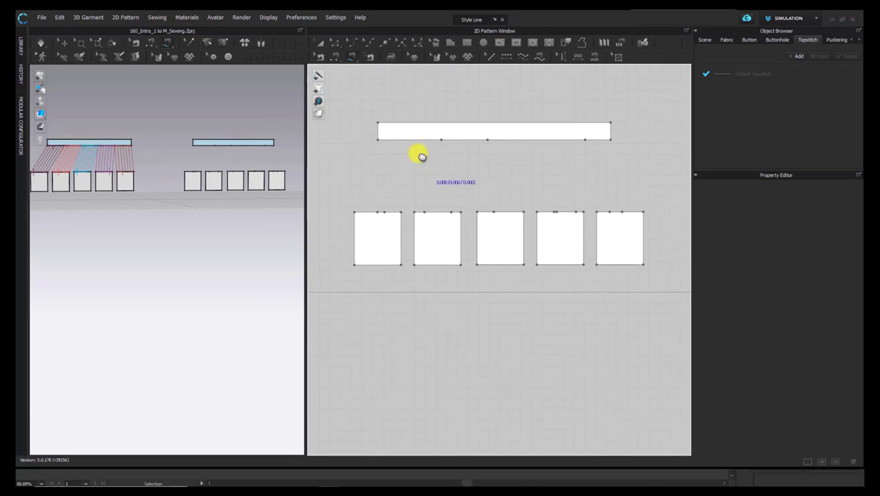
click(379, 139)
click(612, 139)
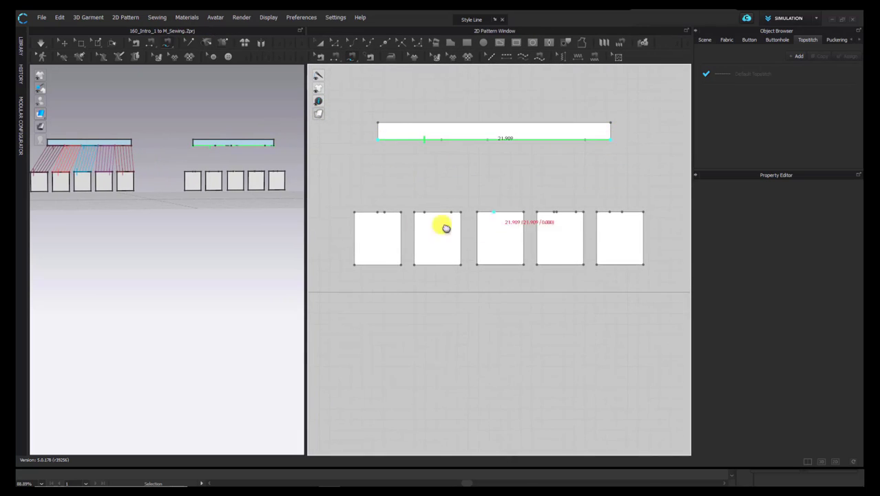
- Trace the full upper edges of the first three squares under the second rectangle, redoing any misplaced sewing points
click(358, 212)
click(401, 211)
click(414, 211)
click(460, 211)
click(523, 212)
click(489, 212)
click(554, 212)
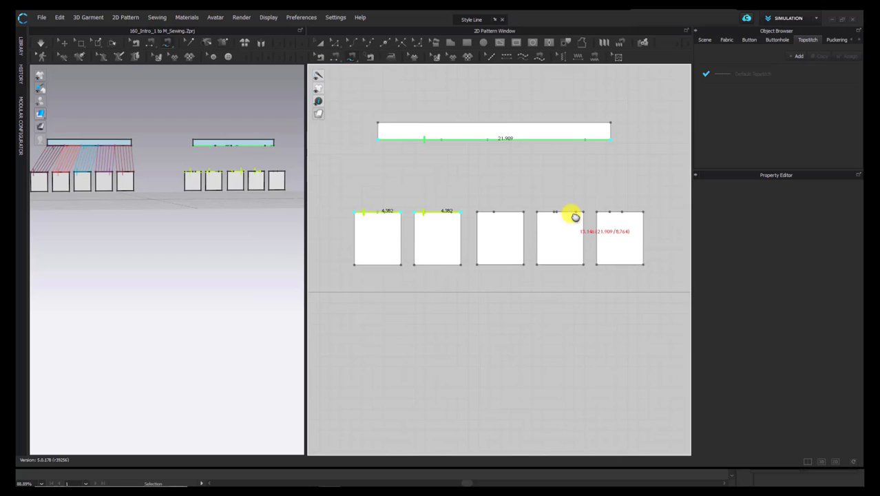
click(440, 212)
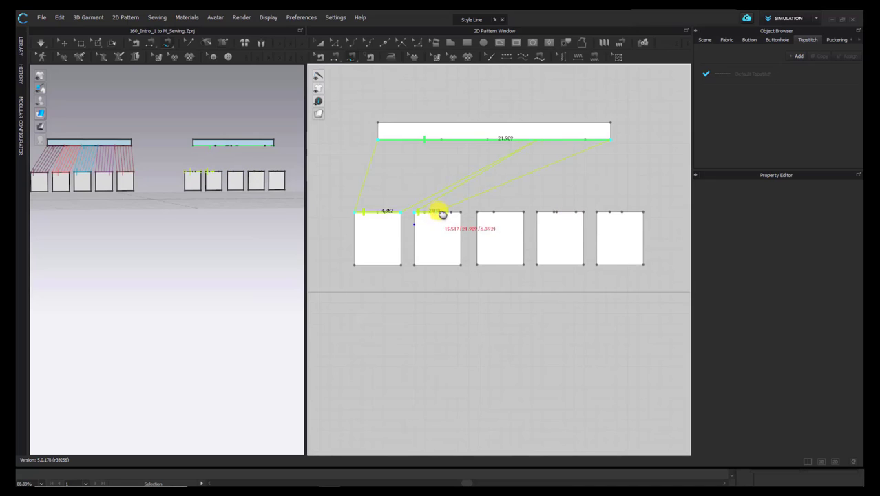
click(496, 212)
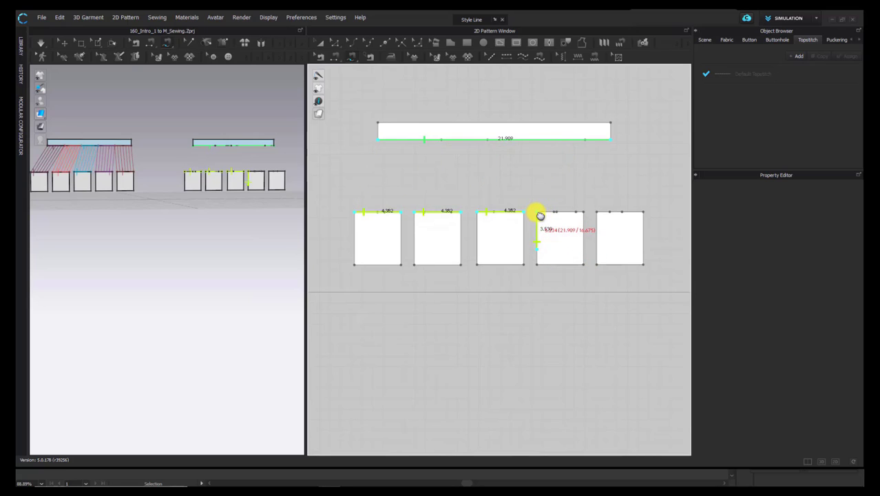
- Trace the upper edges of the fourth and fifth squares from left to right and complete the one-to-many free sewing
click(540, 214)
click(597, 237)
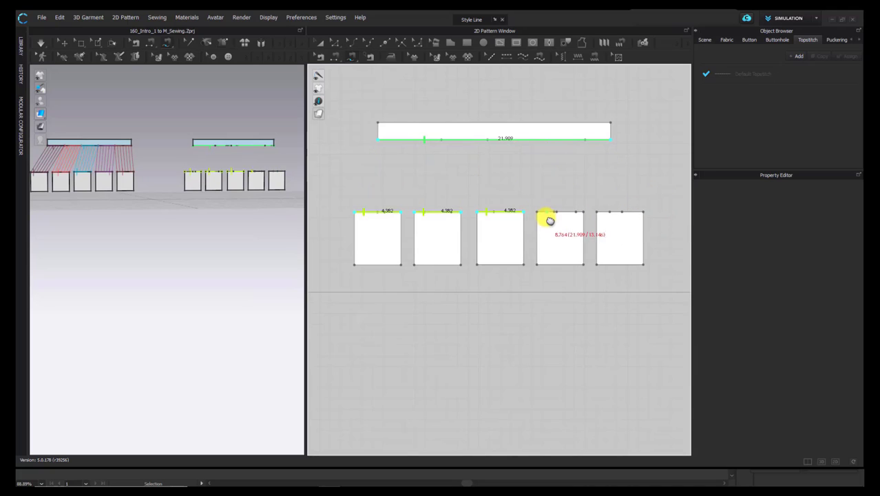
click(585, 211)
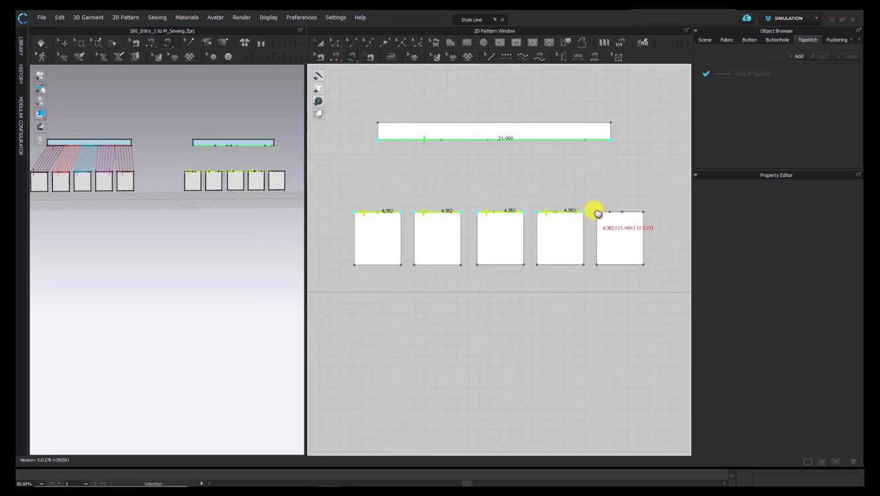
click(644, 212)
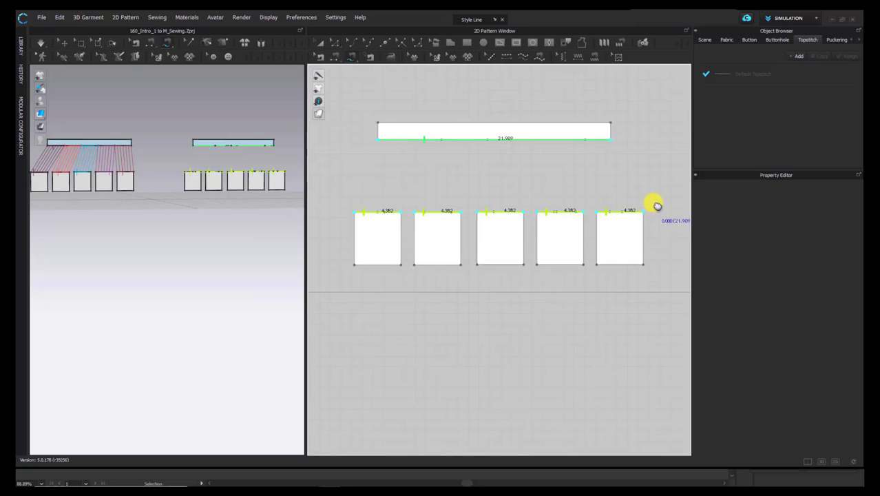
key(Return)
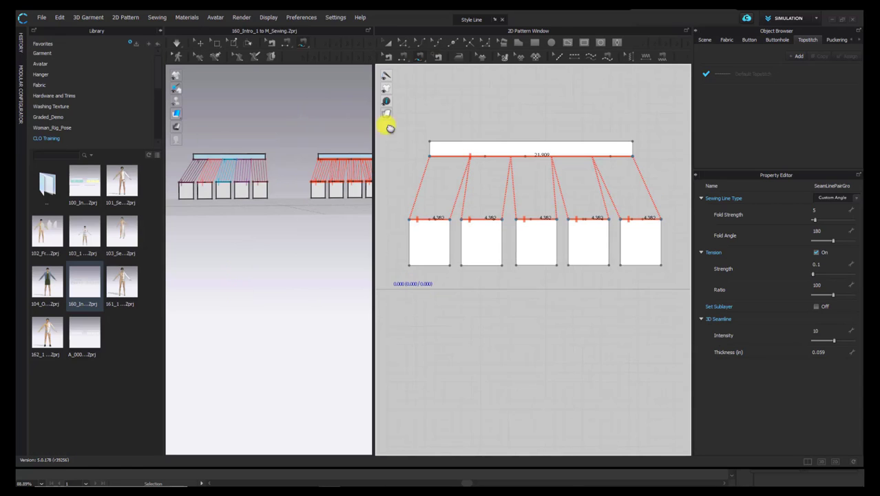
click(405, 56)
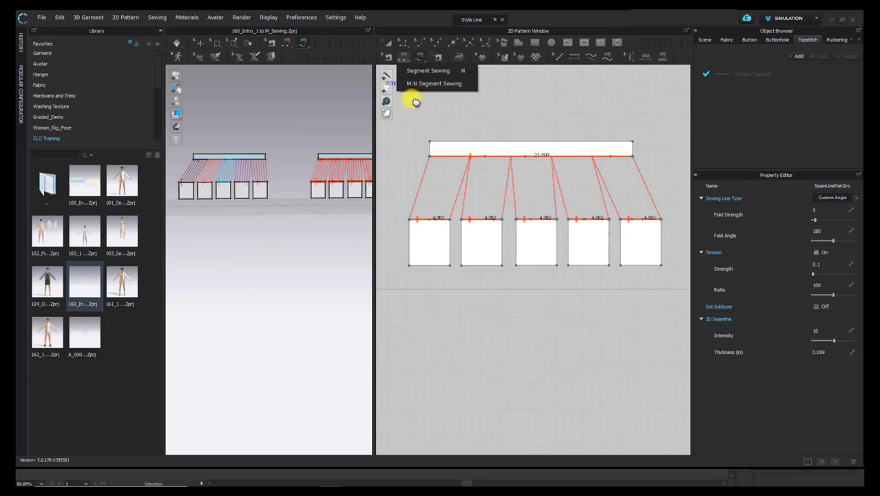
click(418, 58)
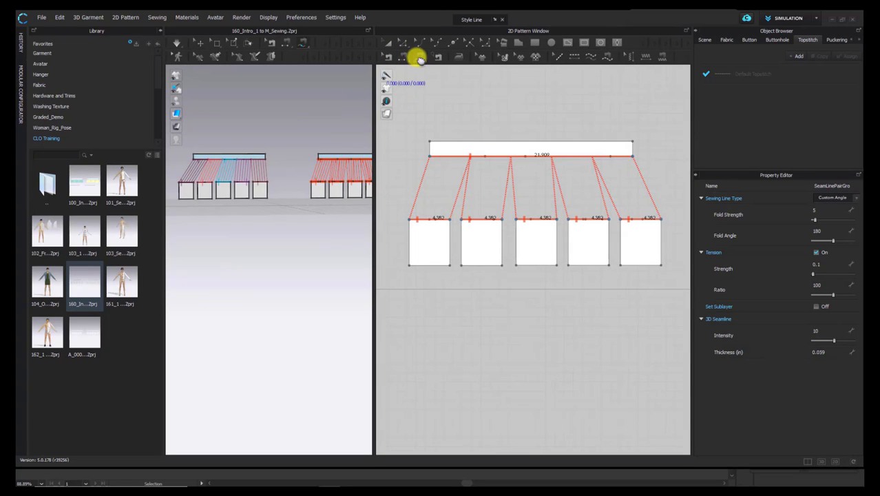
click(418, 58)
click(416, 58)
click(391, 74)
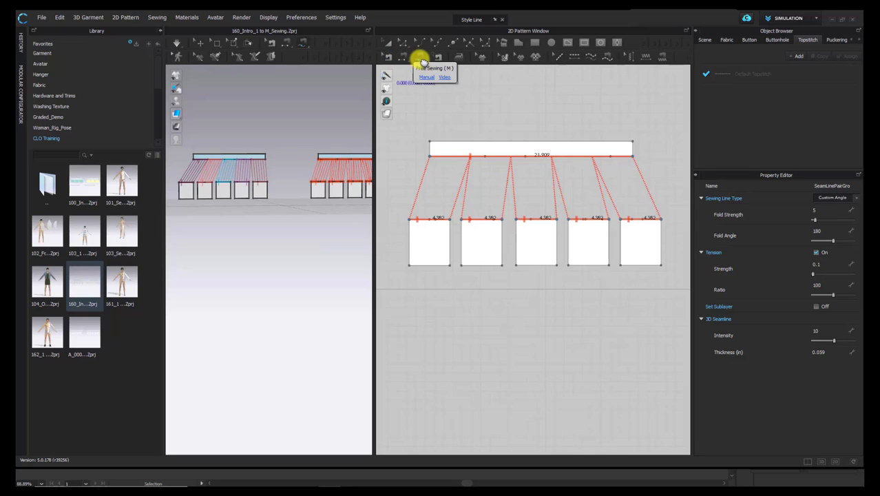
- Open the A_000_M-N Sewing_Sewing project from the CLO Training library without saving the current file, collapse the library and move the Style Line palette clear of the pattern area
mouse_move(92, 335)
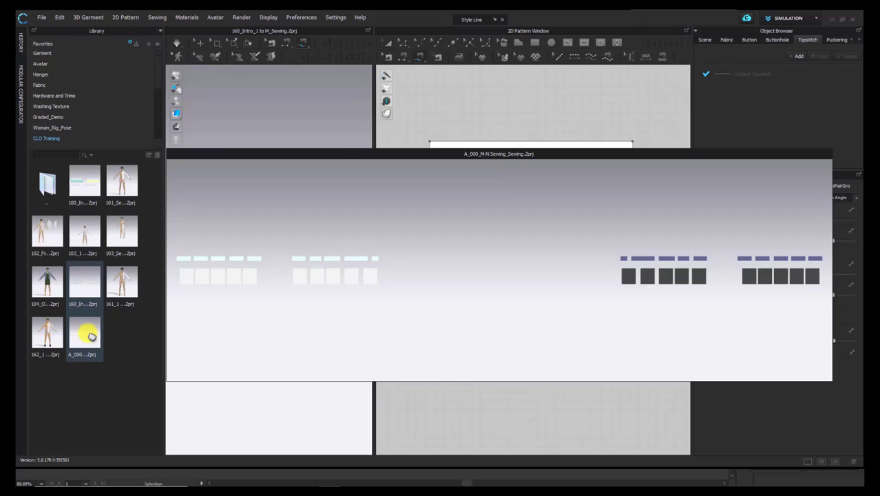
double_click(93, 336)
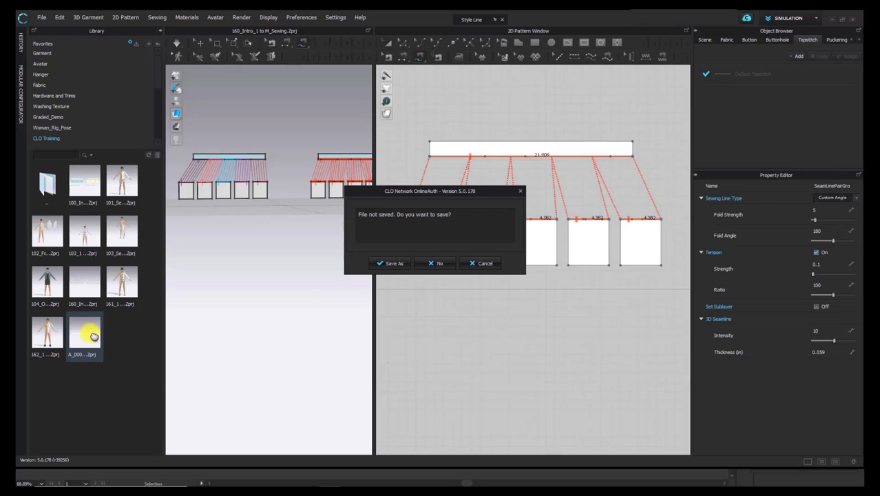
click(440, 257)
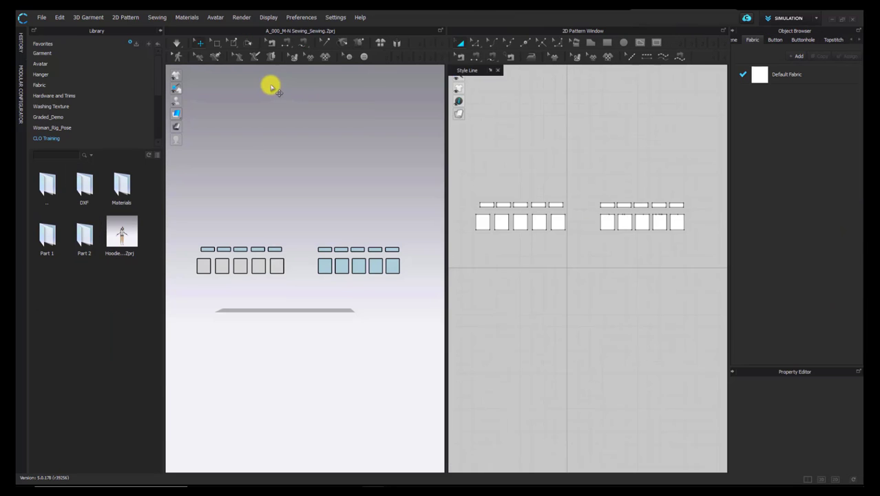
click(160, 32)
drag(463, 70, 409, 15)
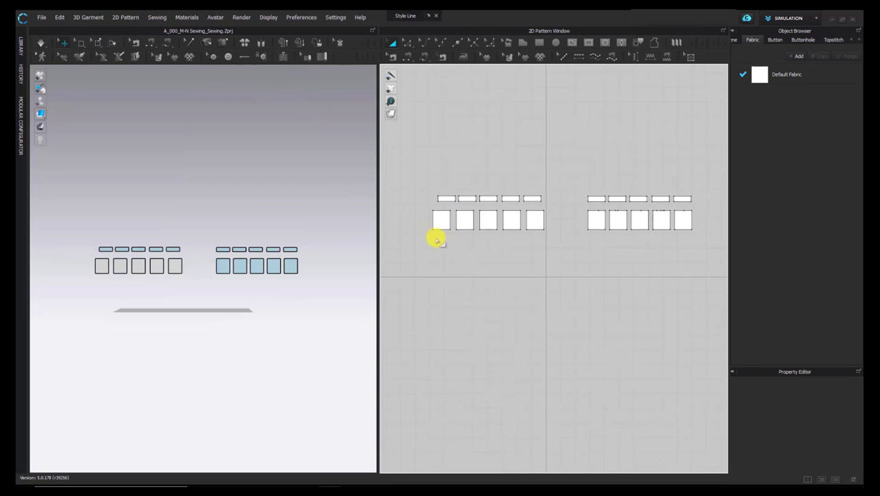
click(408, 57)
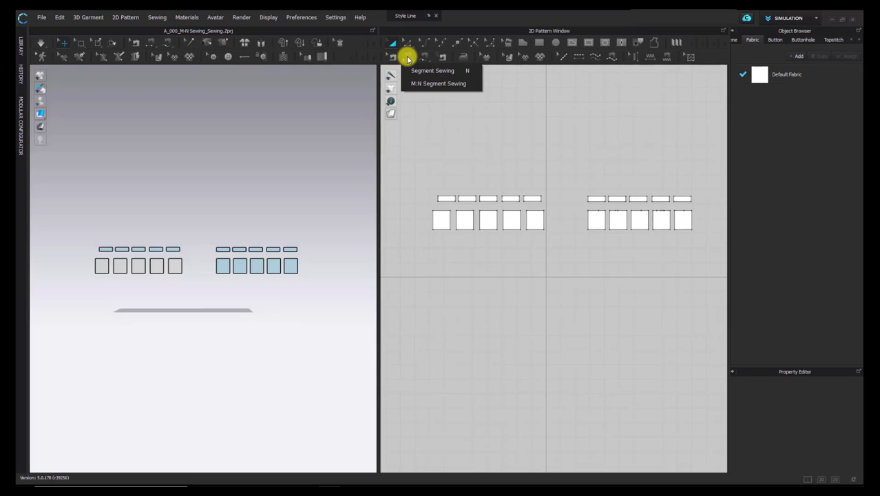
click(409, 59)
click(409, 58)
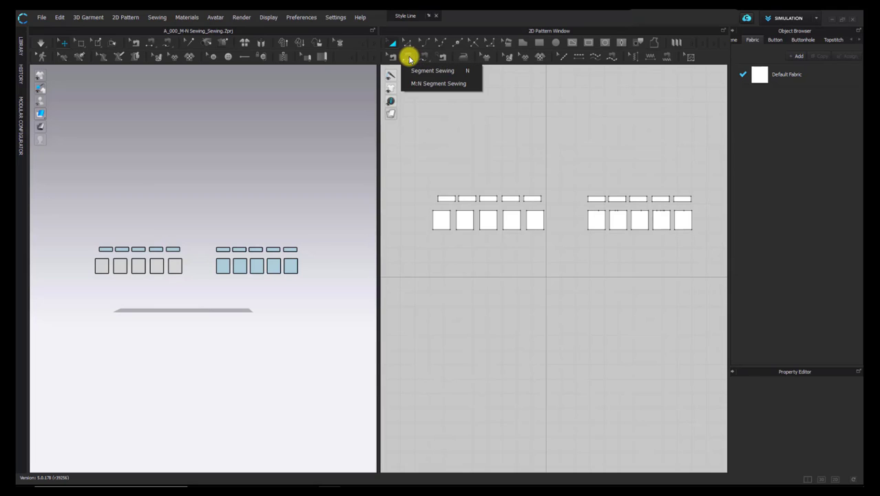
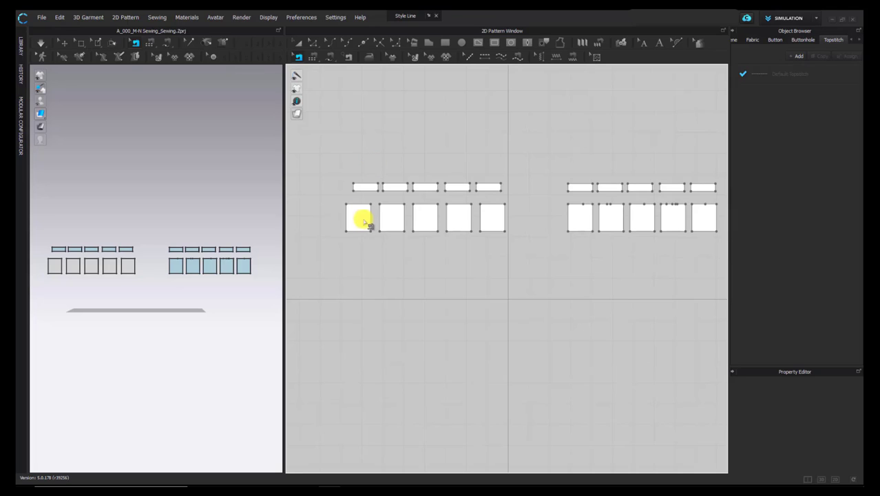
- Start M:N Segment Sewing and select the lower edges of the first group's five small rectangles from left to right, completing the M side
click(312, 57)
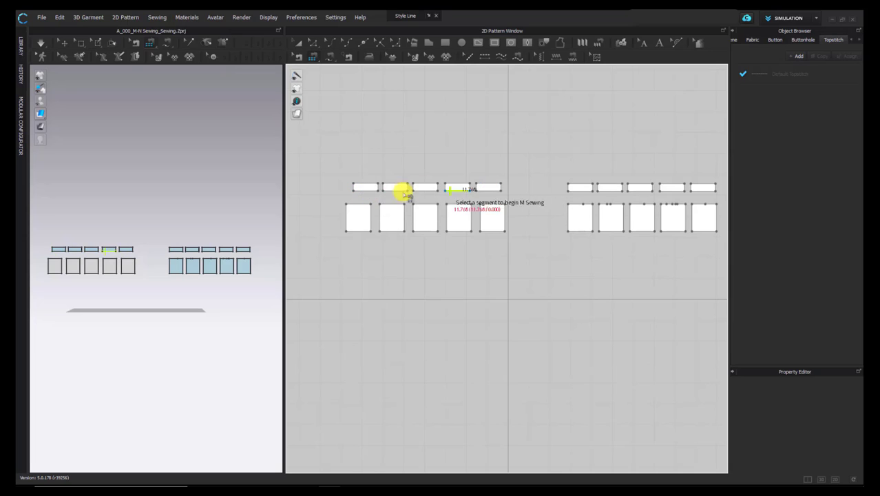
click(359, 190)
click(392, 190)
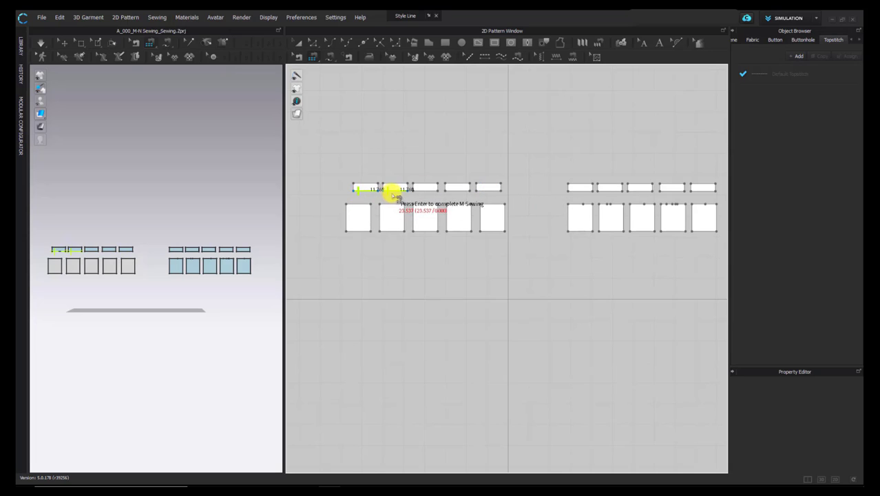
click(428, 190)
click(460, 190)
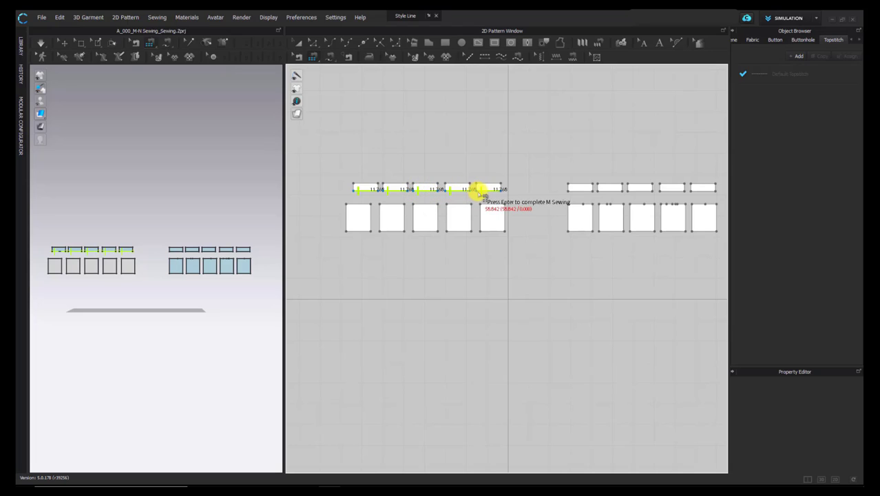
click(488, 190)
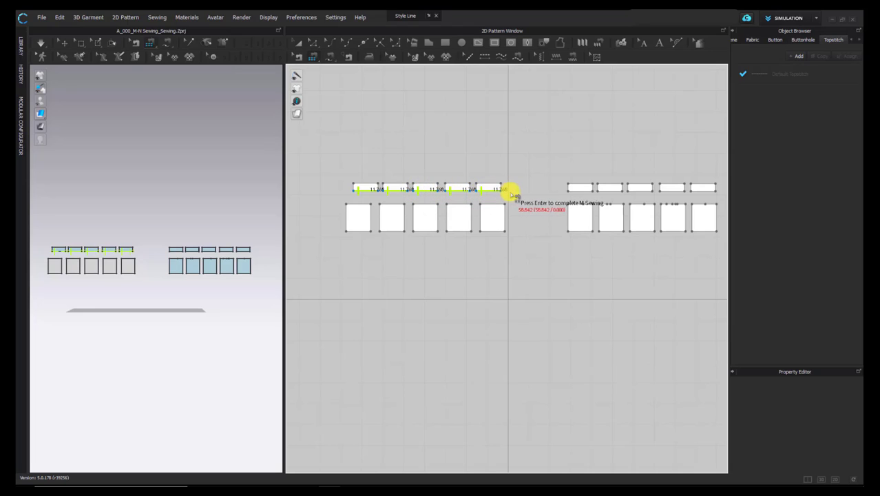
click(477, 137)
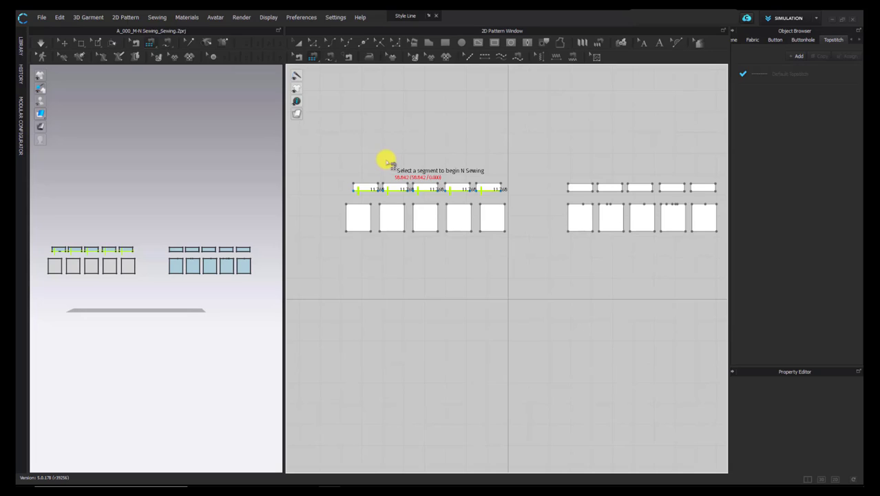
key(Return)
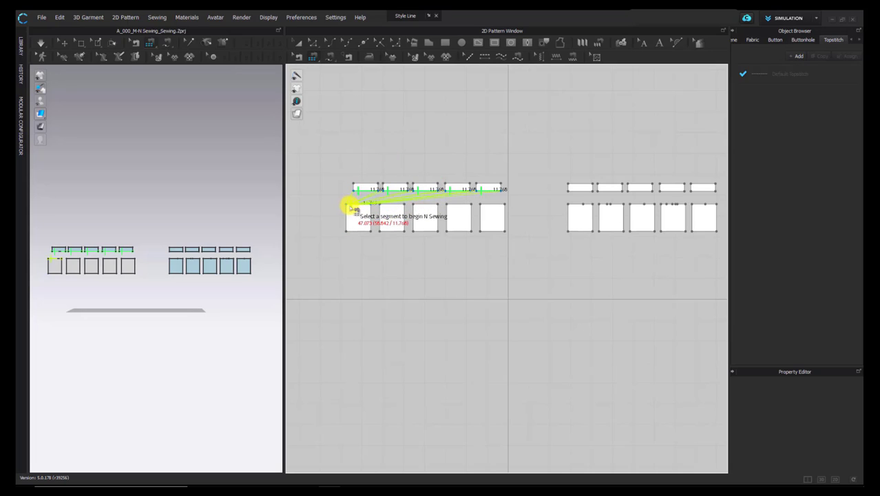
- Select the upper edges of the five squares below from left to right as the N side and complete the M:N segment sewing
click(350, 205)
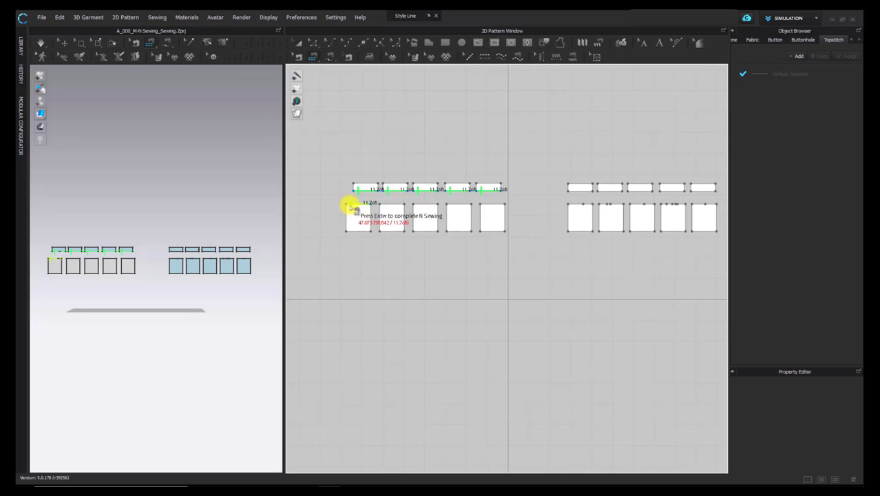
click(394, 205)
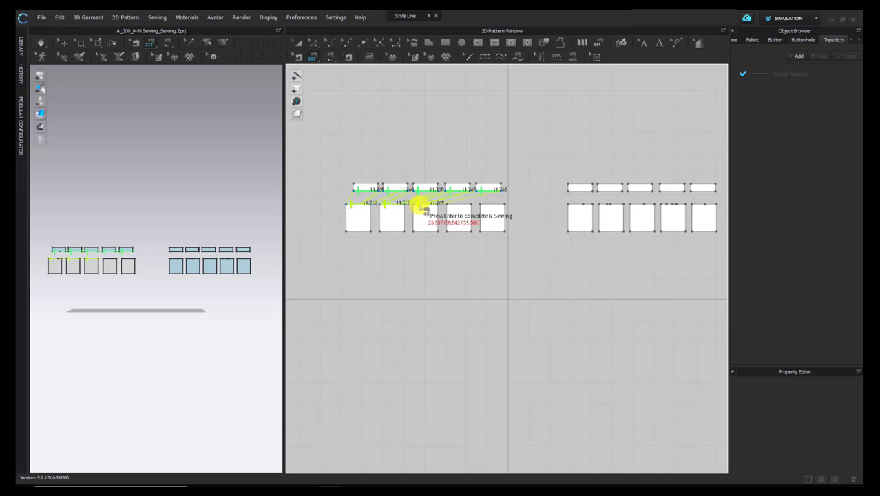
click(423, 205)
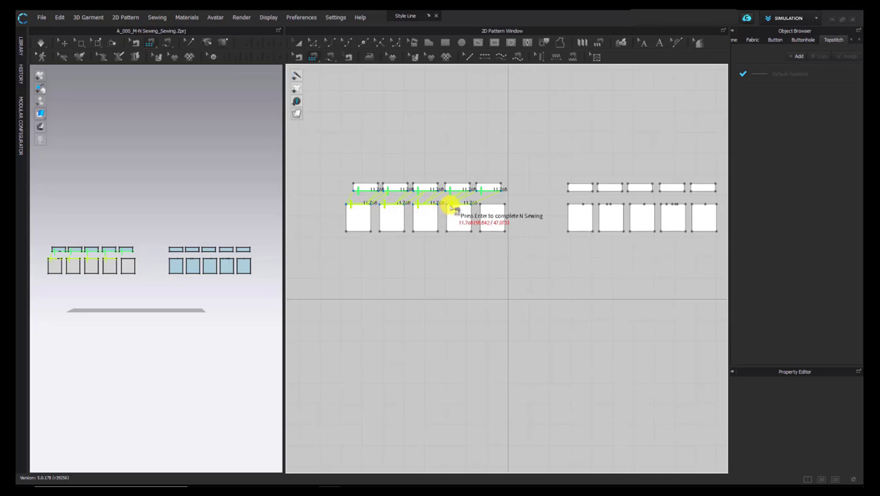
click(456, 206)
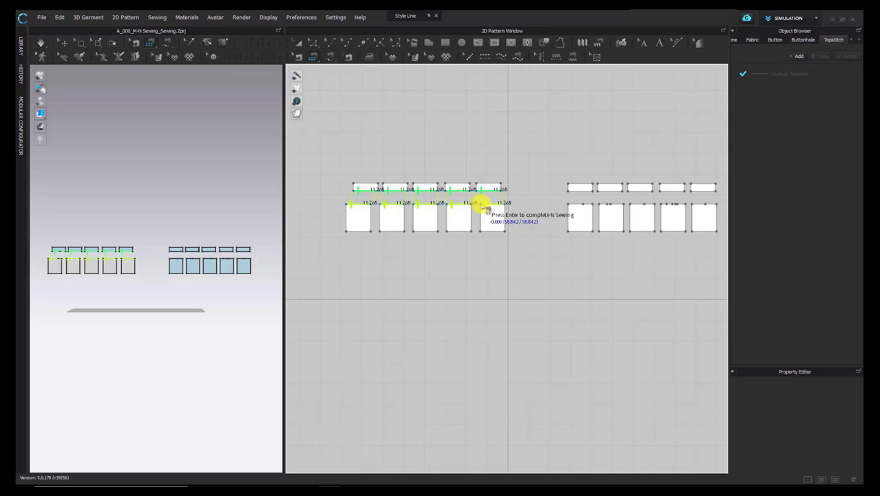
click(484, 204)
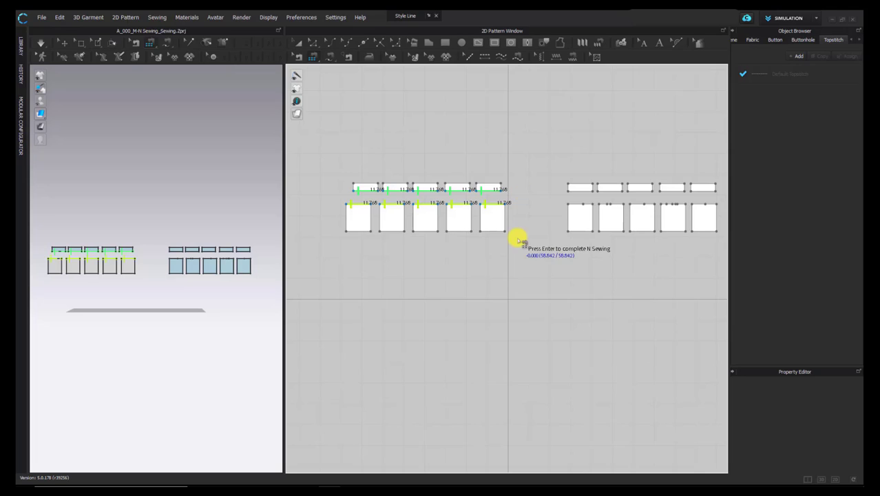
key(ctrl)
key(Return)
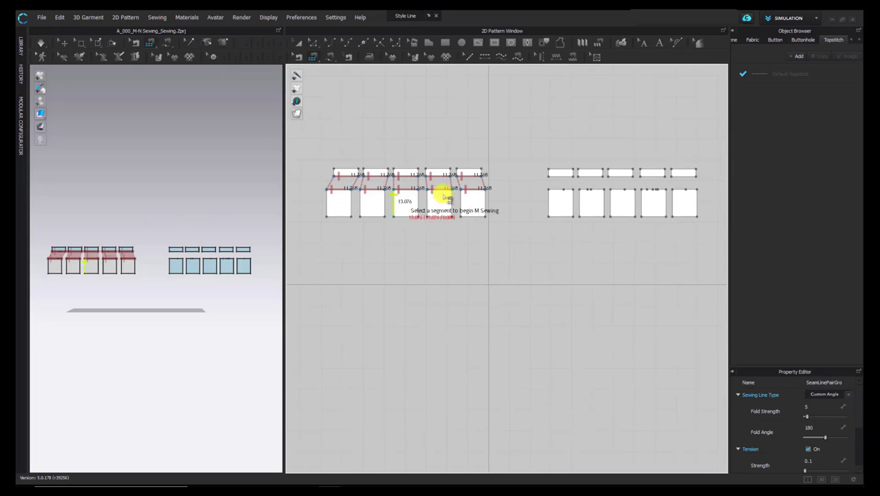
- Start M:N Free Sewing and trace the full lower edges of the first two small rectangles in the second pattern group
scroll(120, 214, up, 3)
middle_drag(456, 179, 338, 179)
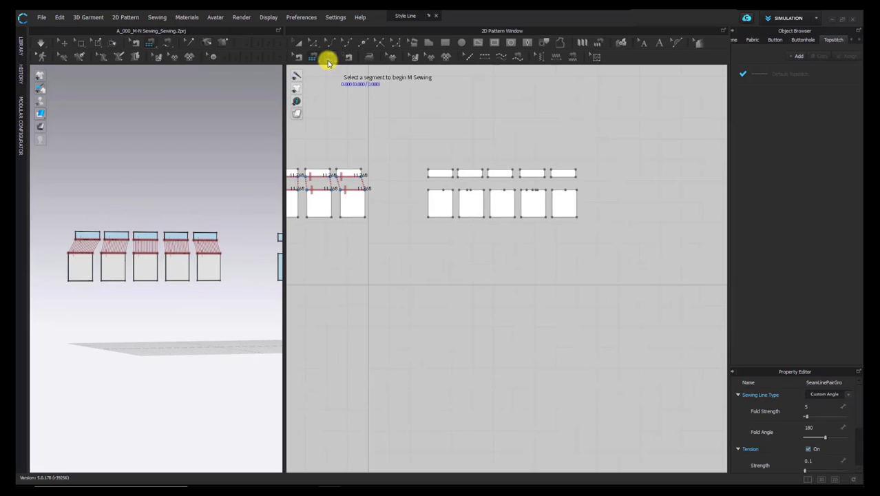
click(328, 61)
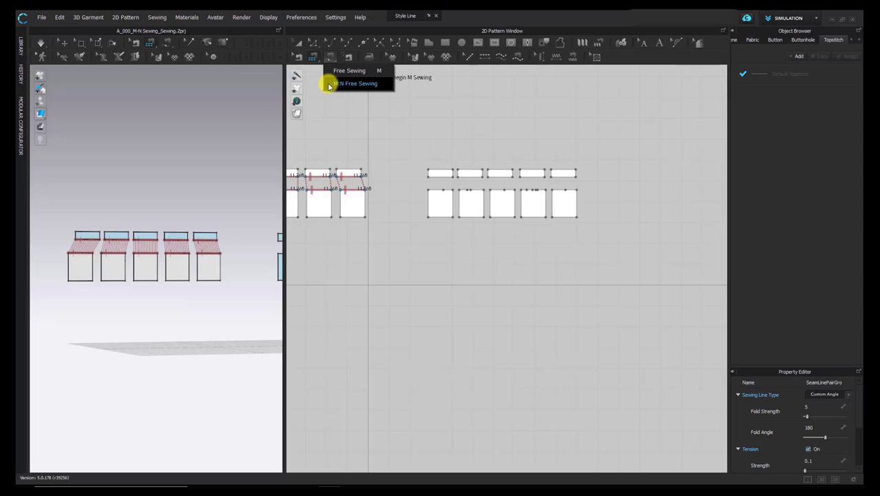
click(329, 85)
scroll(422, 190, up, 2)
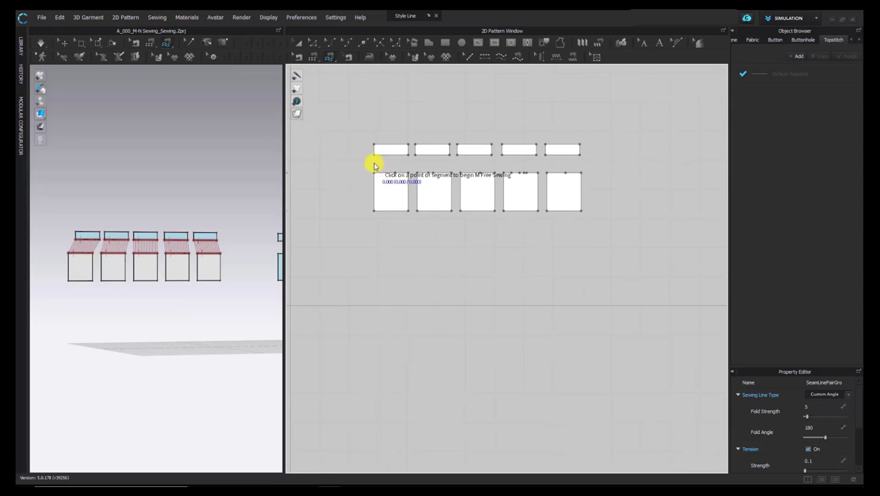
click(375, 157)
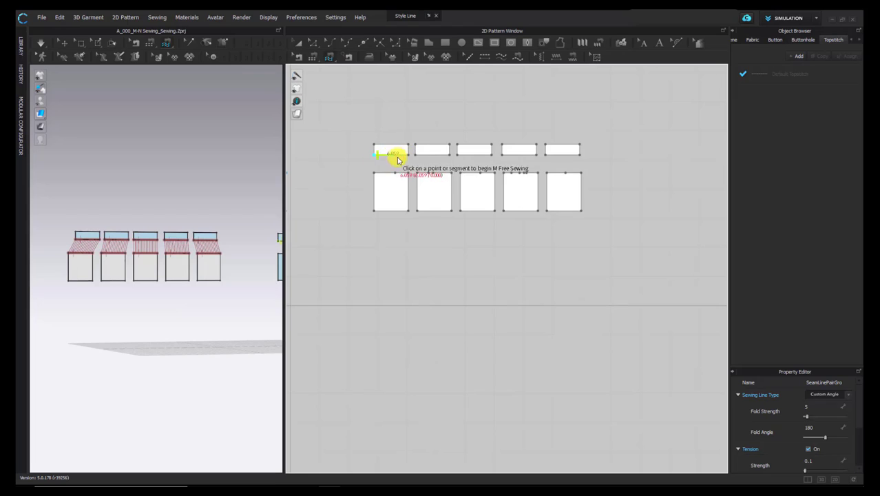
click(408, 156)
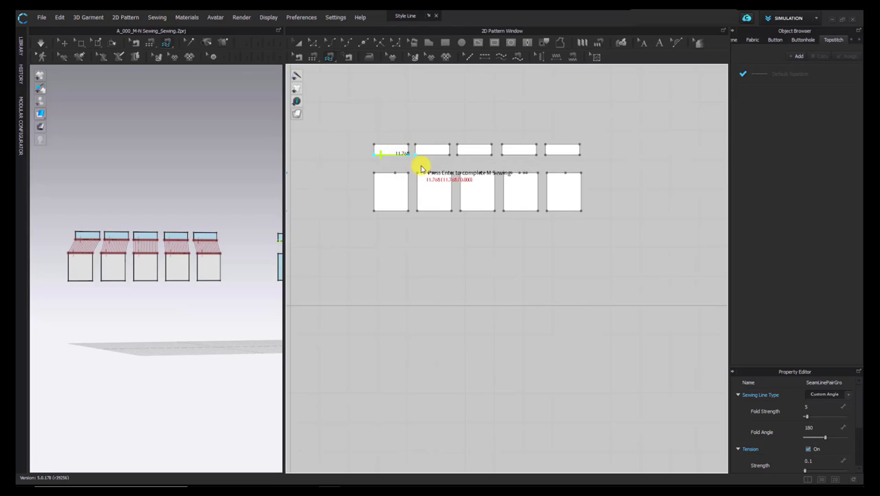
click(417, 153)
click(451, 154)
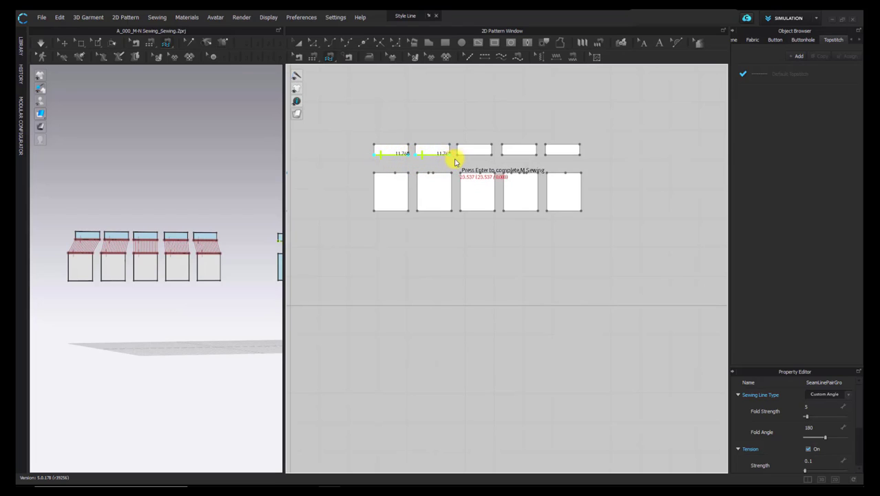
- Trace the lower edges of the third, fourth and fifth small rectangles from left to right to finish the M side
click(459, 155)
click(492, 155)
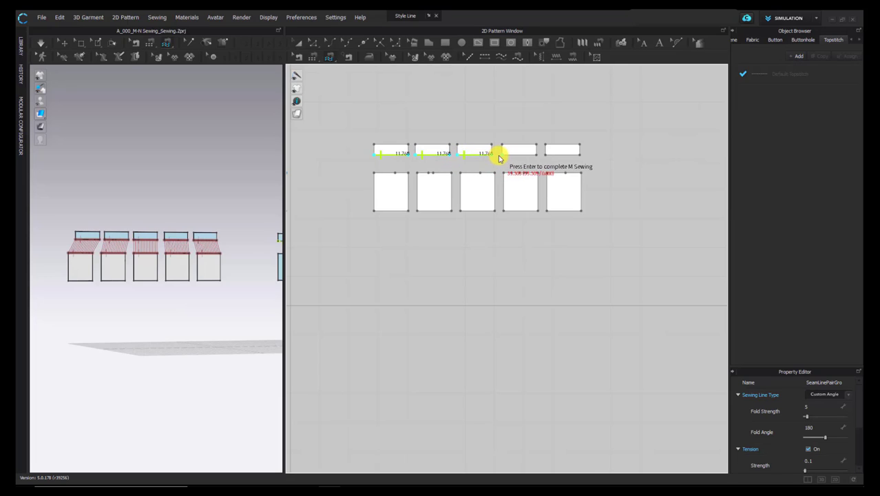
click(502, 155)
click(538, 154)
click(546, 154)
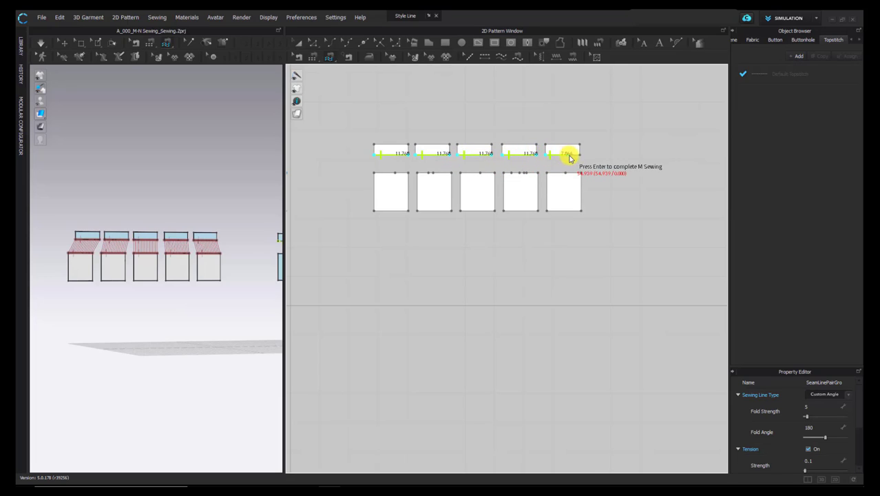
click(581, 156)
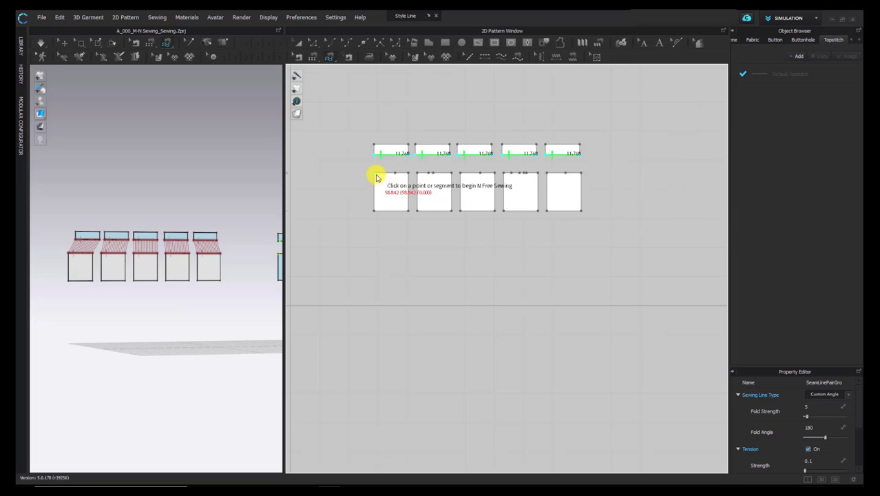
- Trace the full upper edges of the second group's first three squares from left to right as N-side free sewing
click(375, 173)
click(409, 173)
click(417, 173)
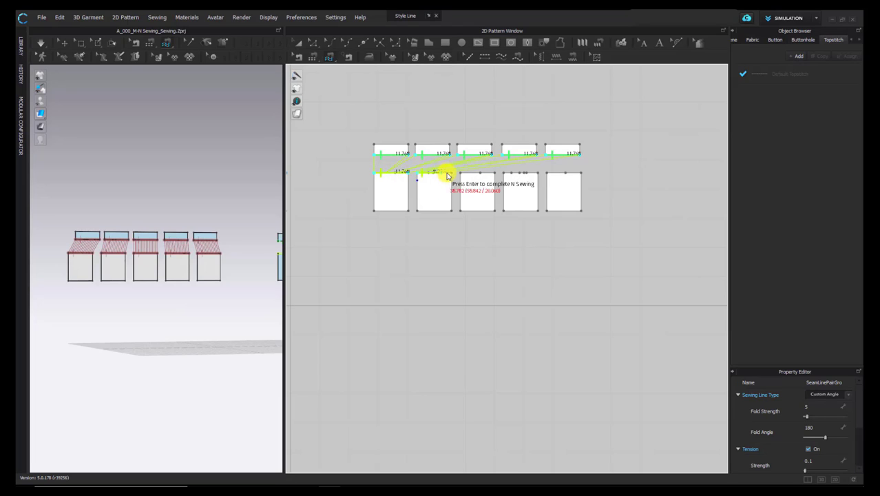
click(451, 172)
click(461, 173)
click(494, 173)
- Trace the upper edges of the fourth and fifth squares from left to right and complete the M:N free sewing
click(504, 173)
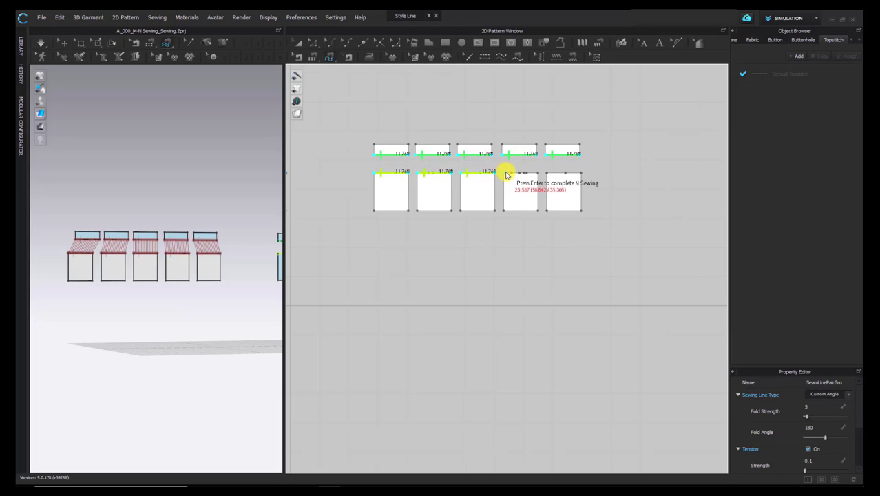
click(538, 173)
click(547, 173)
click(581, 172)
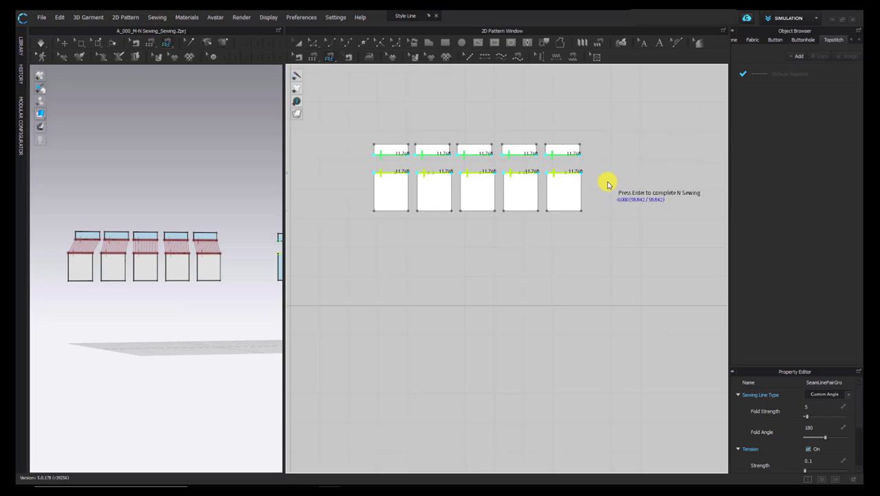
key(Return)
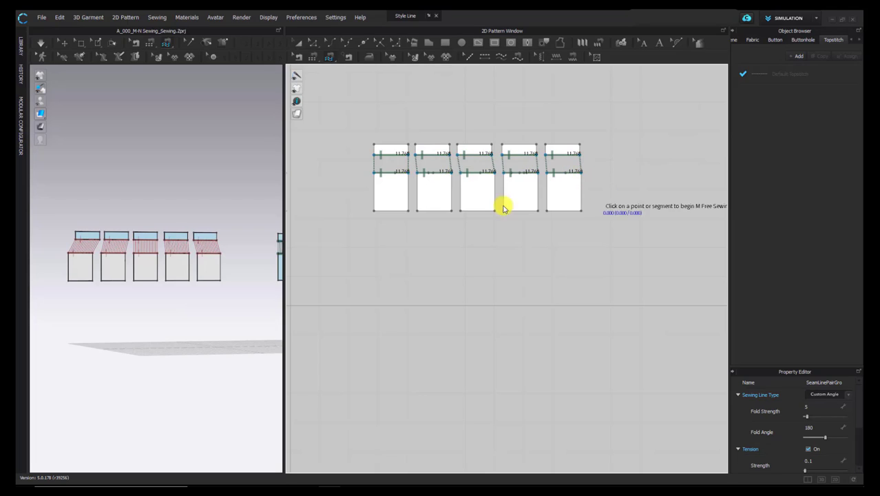
- Turn on Check Sewing Length for the sewn squares and place its expanded settings palette above the patterns
scroll(212, 224, down, 2)
middle_drag(212, 225, 136, 217)
right_drag(135, 218, 173, 208)
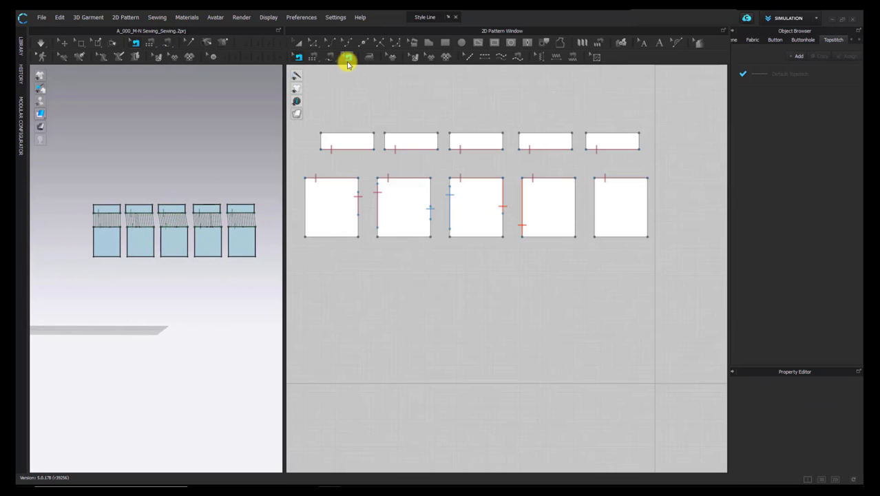
click(348, 58)
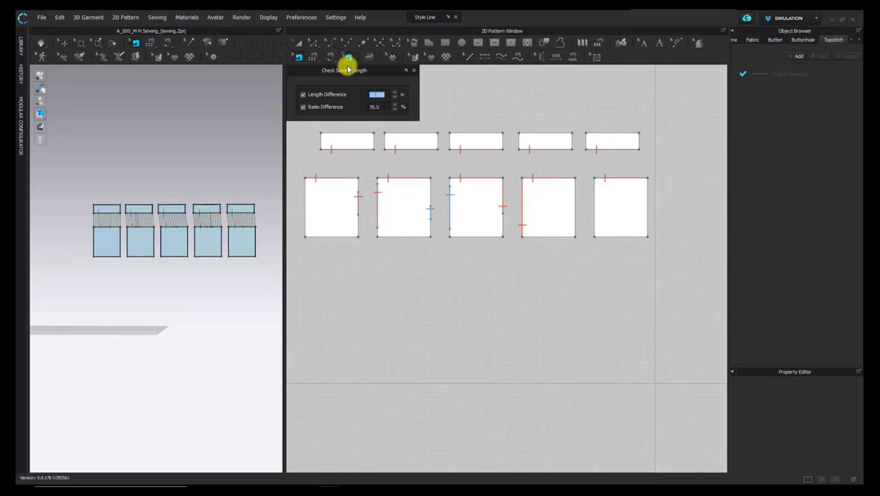
click(347, 57)
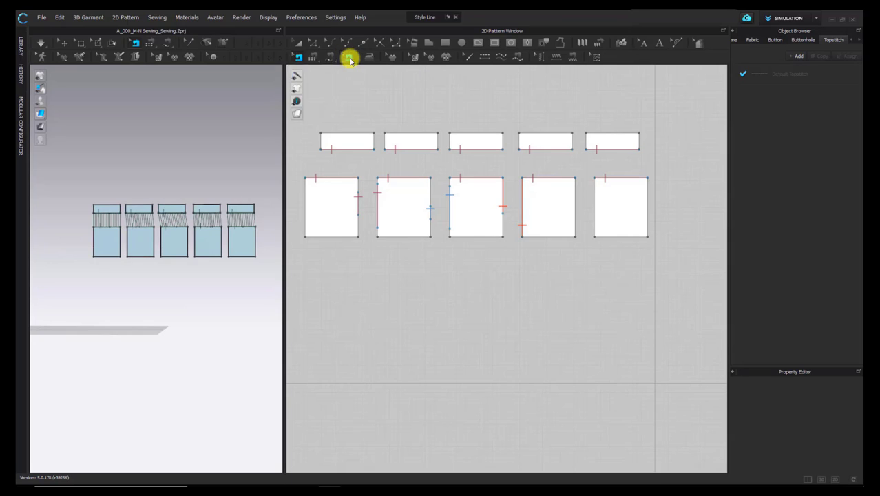
click(349, 58)
drag(346, 76, 369, 76)
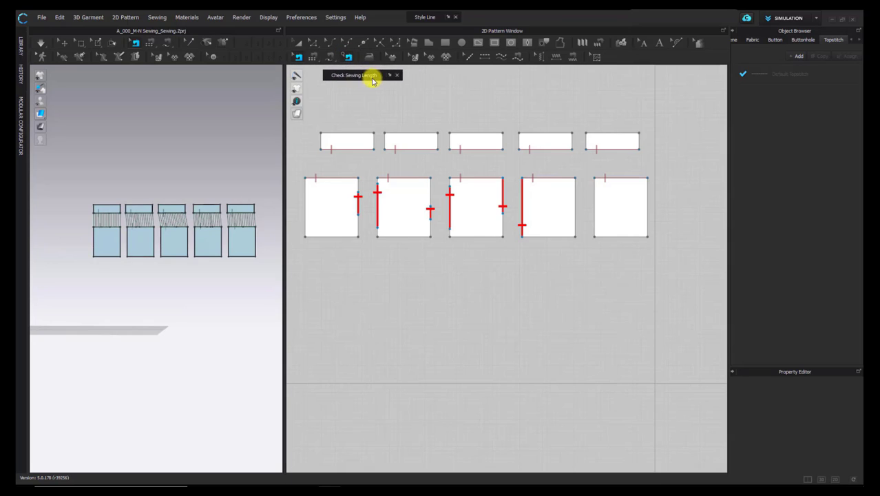
click(388, 76)
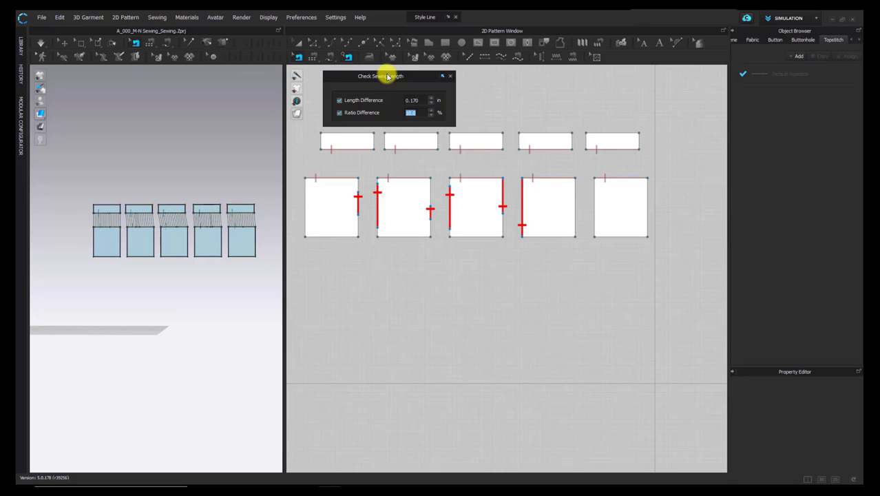
- Examine the Length Difference and Ratio Difference tolerances in the Check Sewing Length settings
click(413, 98)
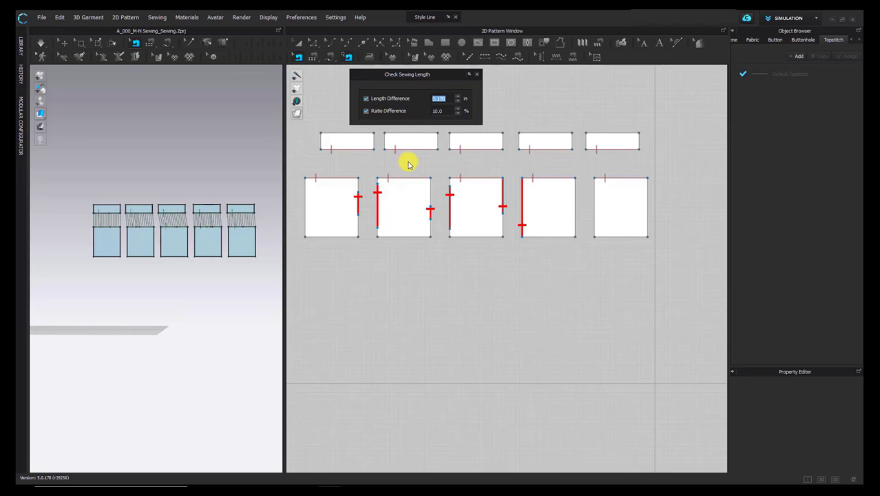
click(451, 99)
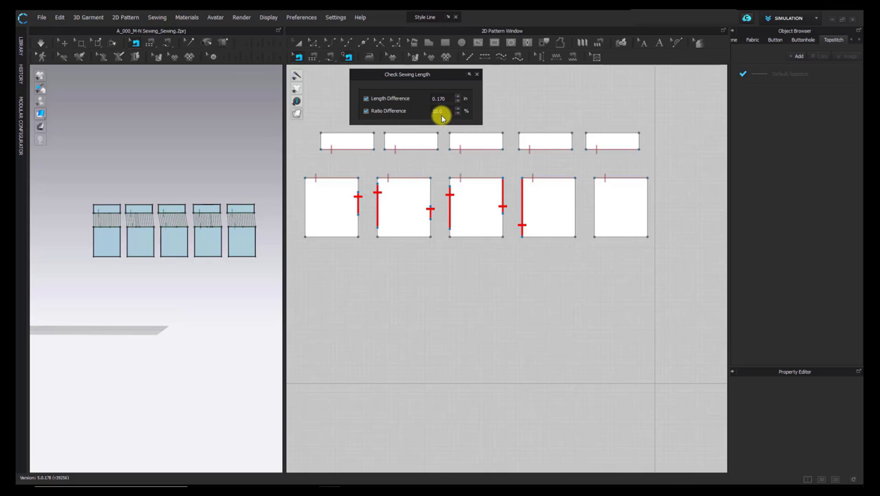
drag(432, 99, 472, 95)
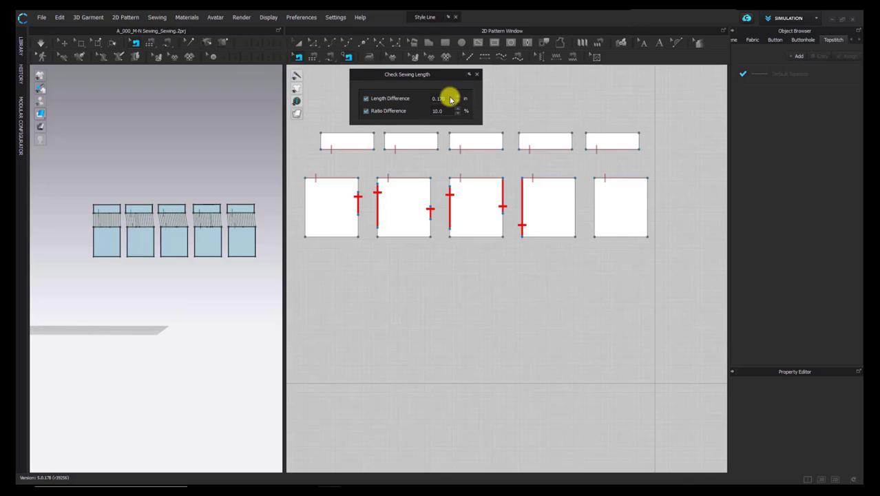
double_click(439, 100)
key(BackSpace)
drag(433, 99, 457, 99)
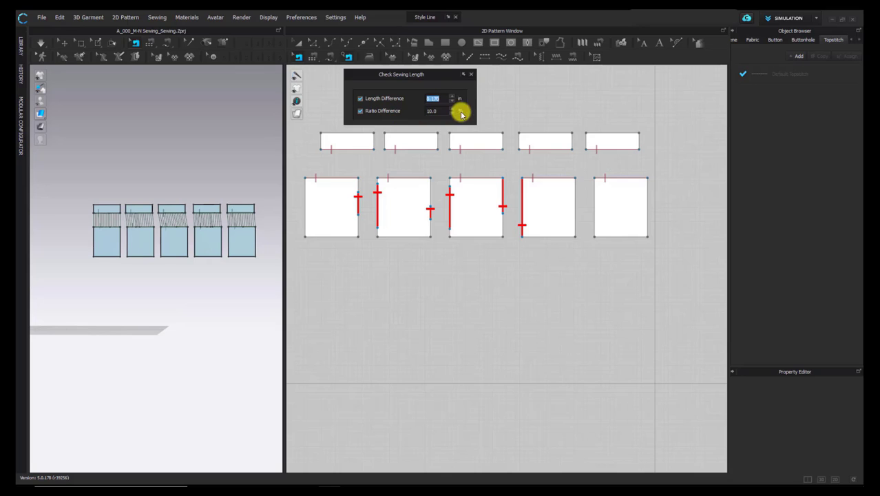
click(361, 98)
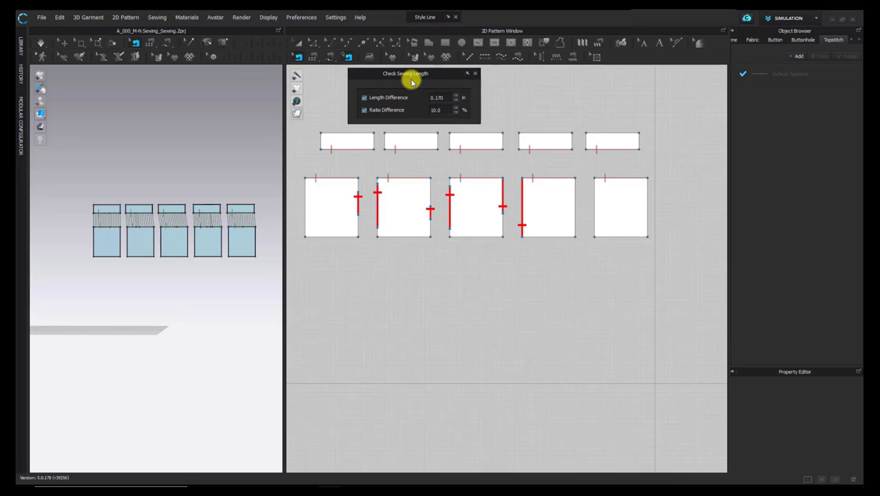
- Inspect the seam lengths along the squares' upper edges and the mismatched side seams between neighbouring squares
click(413, 150)
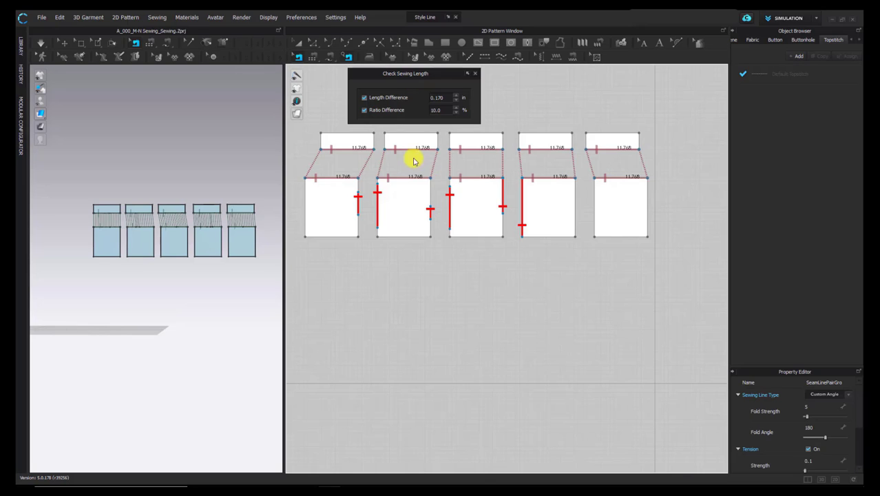
click(376, 192)
click(449, 197)
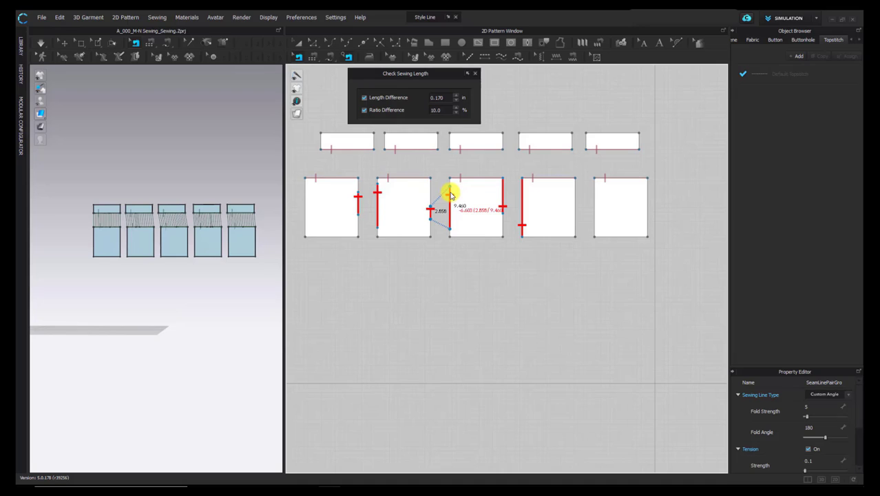
double_click(436, 97)
click(503, 197)
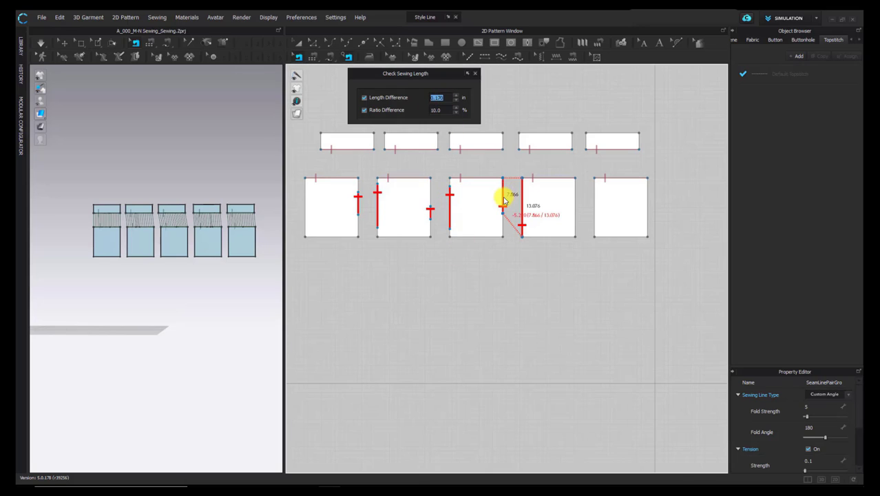
mouse_move(525, 189)
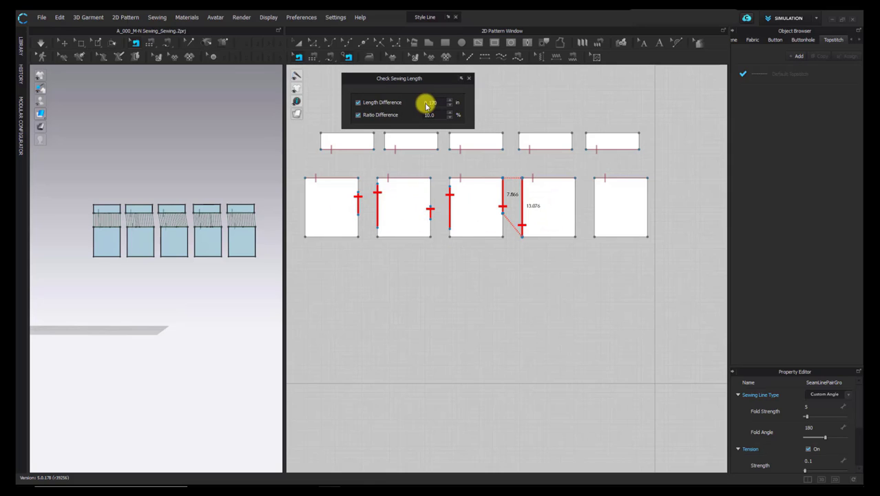
- Reposition the Check Sewing Length palette and close it to turn off the seam length check
drag(424, 105, 446, 104)
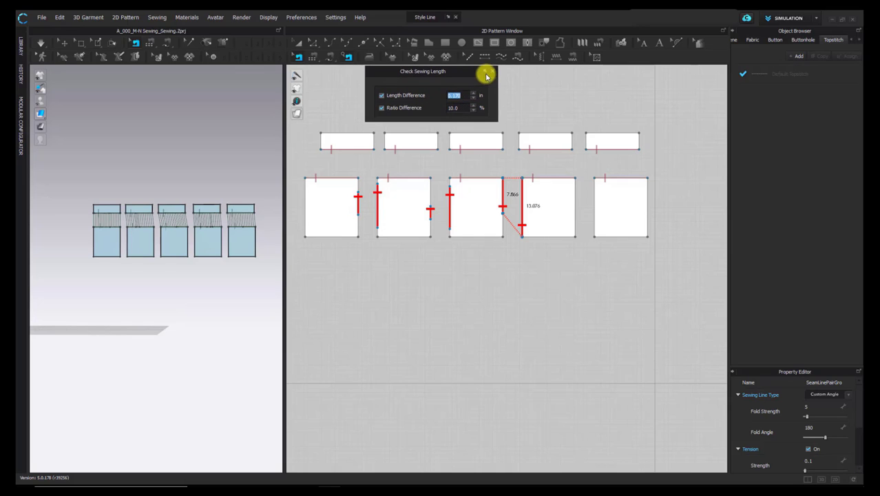
drag(461, 81, 484, 74)
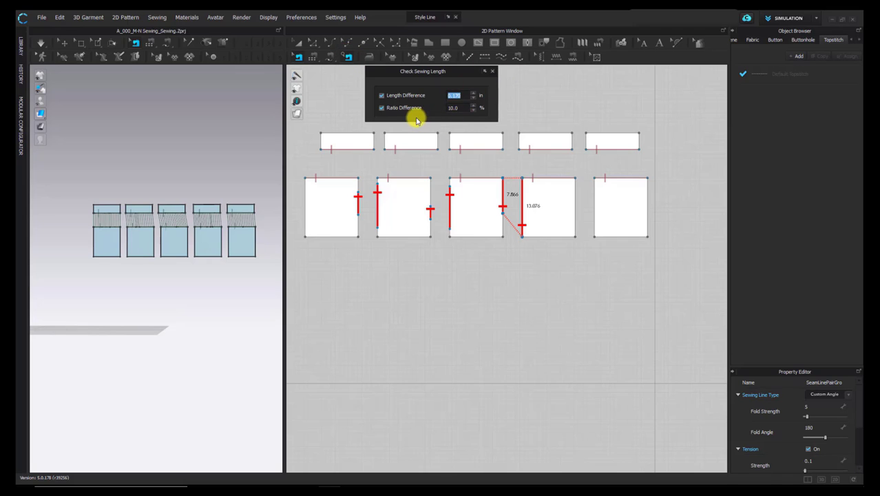
drag(455, 74, 481, 79)
click(480, 79)
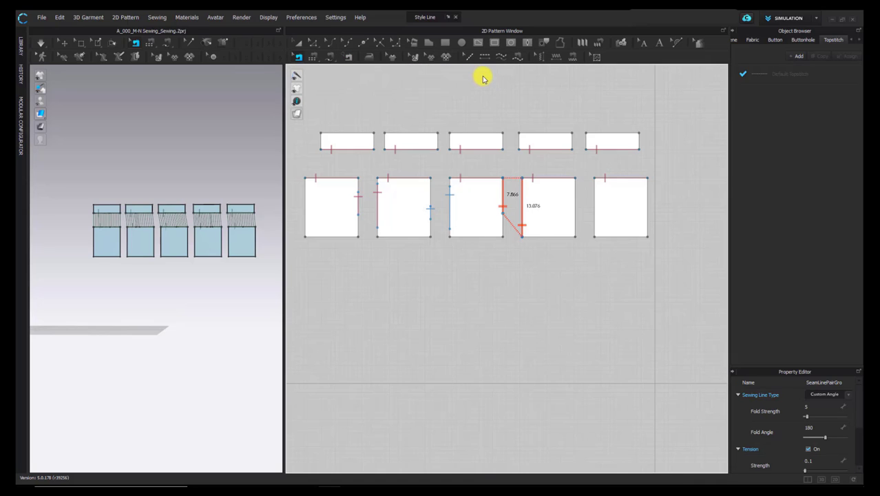
- Review the standard and M:N variants of the Free Sewing and Segment Sewing tools
middle_drag(474, 91, 434, 88)
click(313, 43)
scroll(401, 180, up, 4)
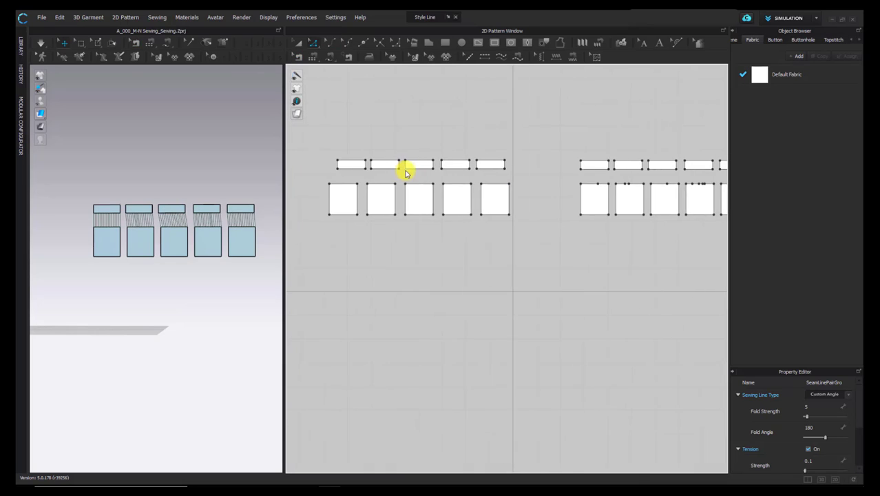
click(326, 56)
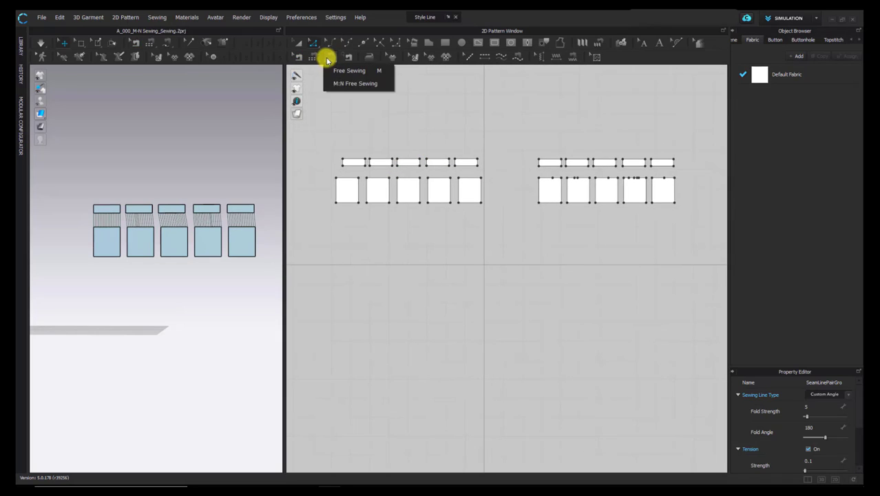
click(316, 60)
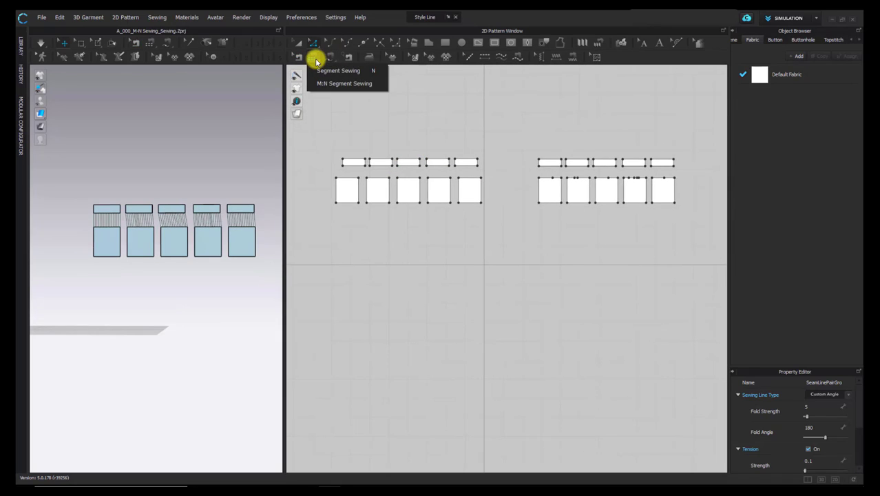
click(321, 72)
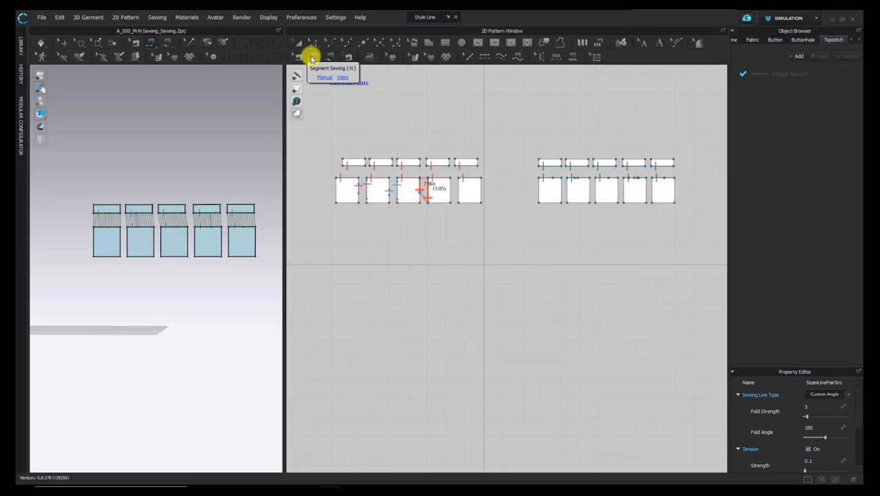
click(311, 59)
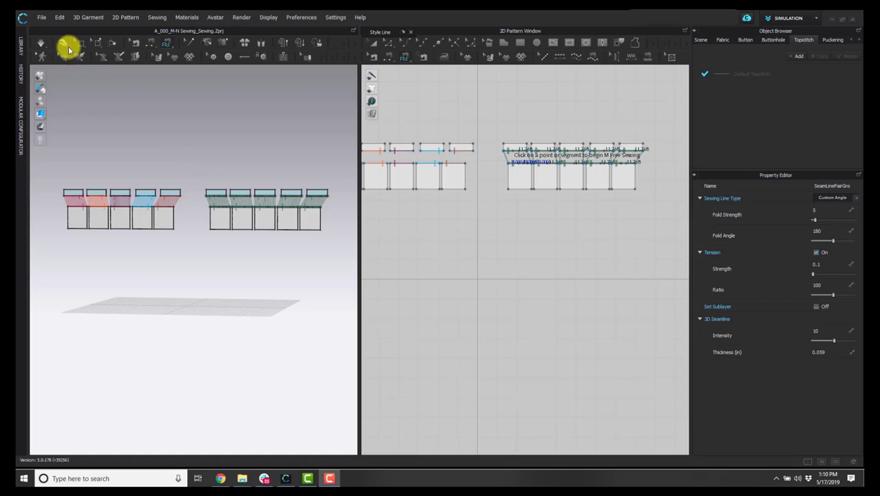
- Open the 101_Segment Sewing Practice project from the CLO Training folder in the library
click(65, 44)
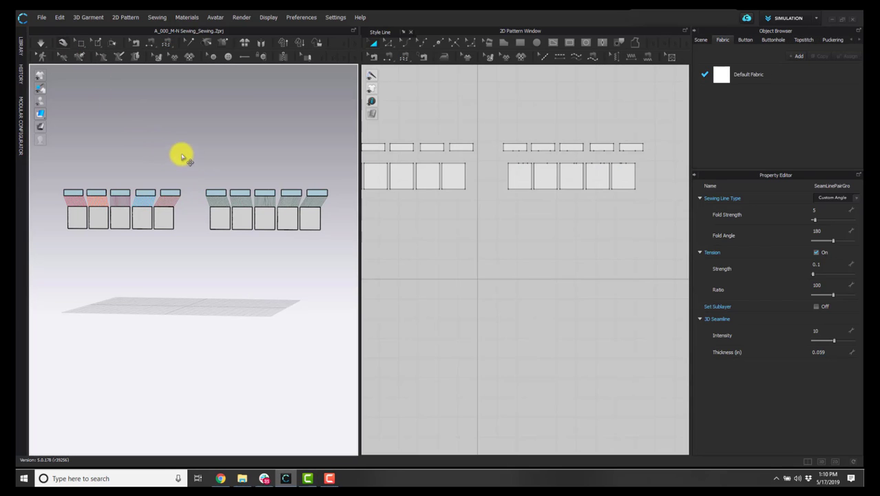
click(22, 43)
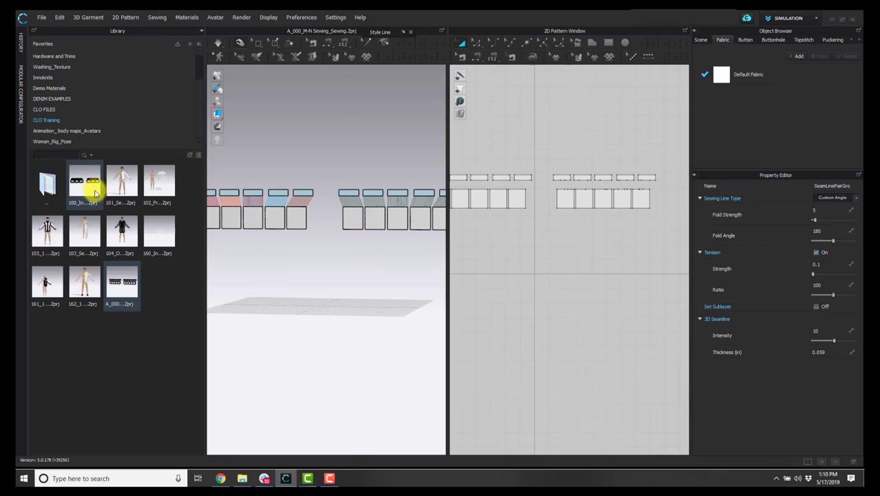
mouse_move(116, 180)
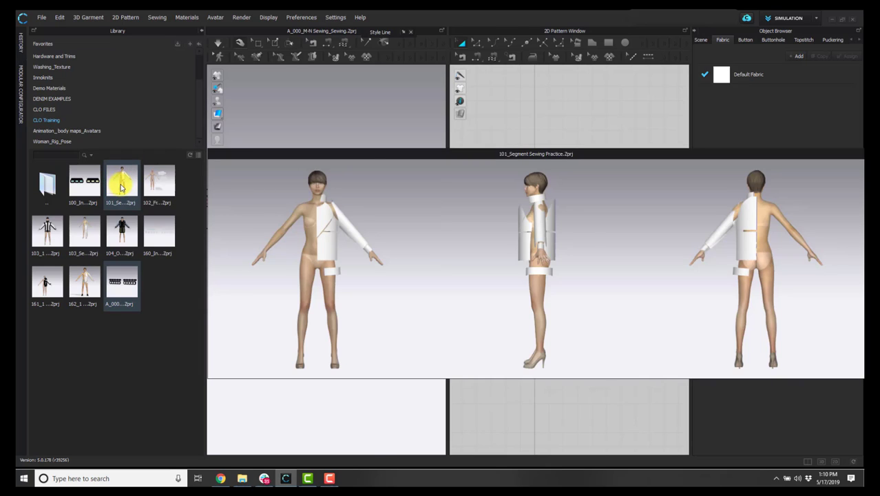
double_click(120, 184)
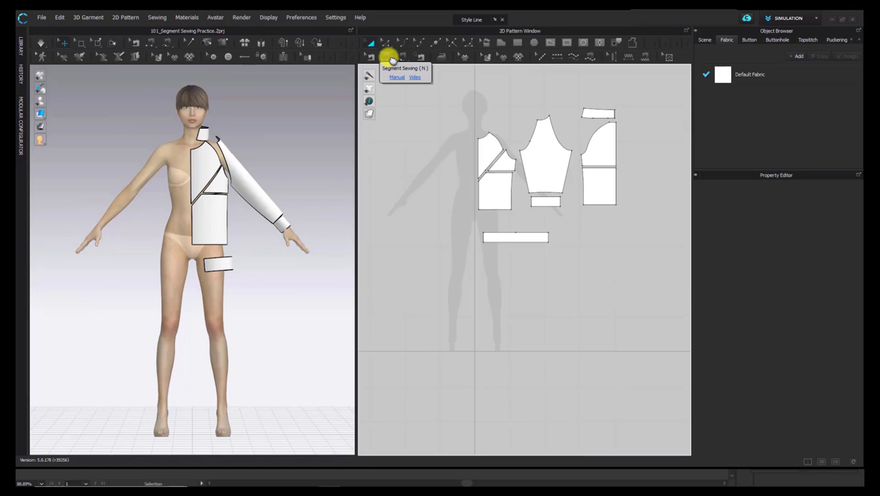
- Segment-sew the lower edge of the front side panel to the horizontal upper edge of the lower front panel
click(389, 58)
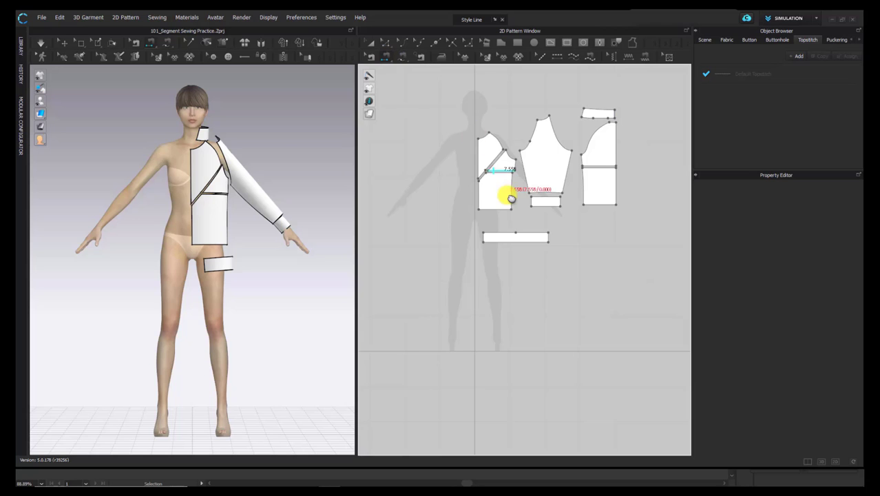
scroll(508, 166, down, 5)
scroll(268, 186, down, 3)
mouse_move(269, 187)
right_down()
mouse_move(249, 211)
mouse_move(264, 192)
right_up()
scroll(260, 190, up, 1)
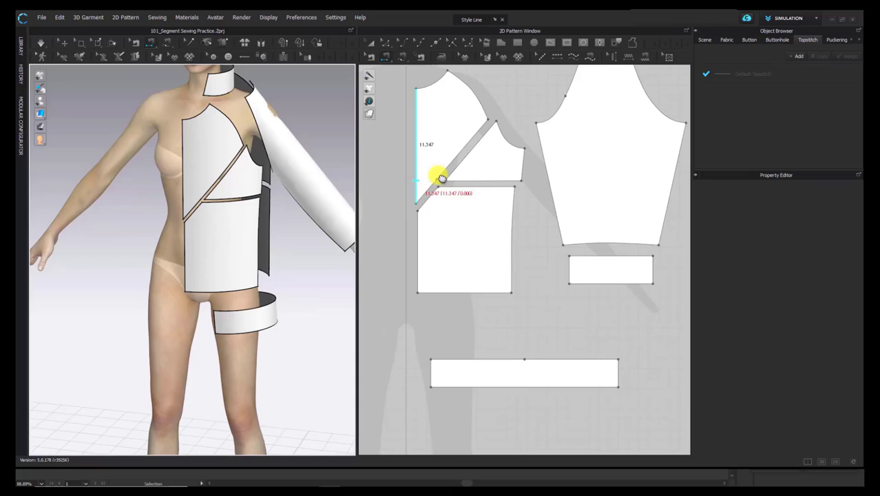
scroll(441, 177, up, 5)
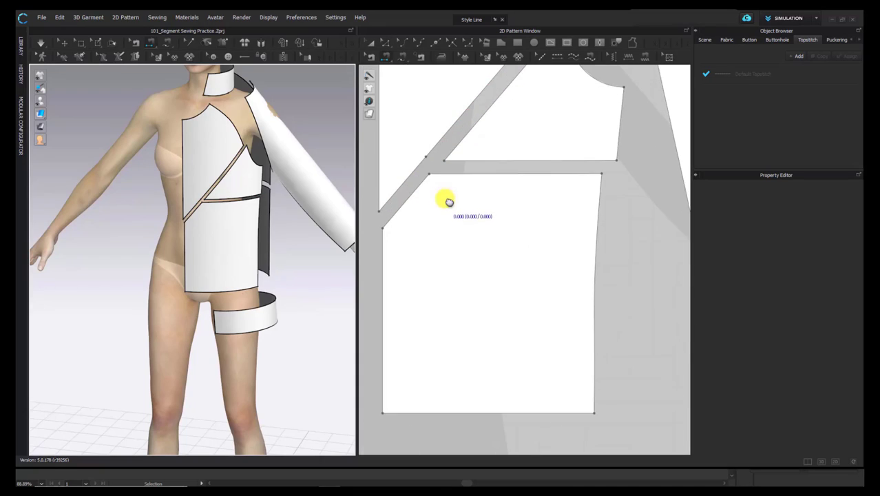
click(473, 198)
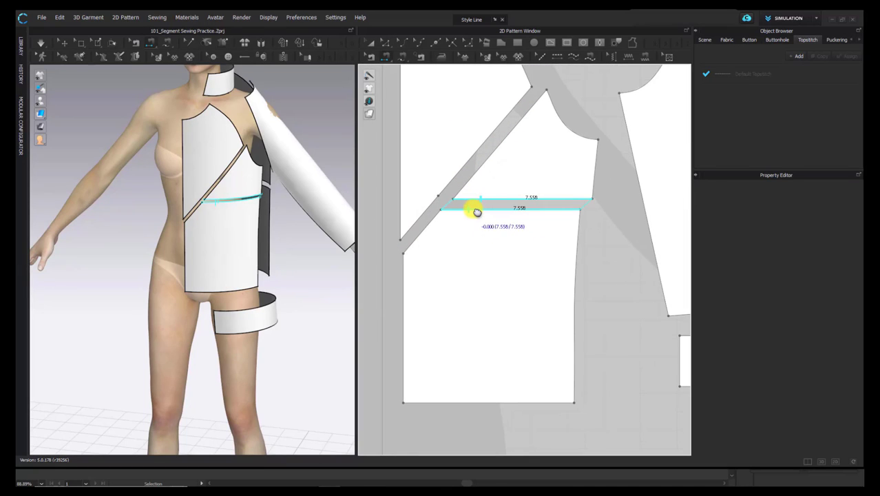
click(477, 211)
- Segment-sew the upper front panel's diagonal edges to the matching edges of the side panel and the lower front panel
scroll(229, 176, up, 3)
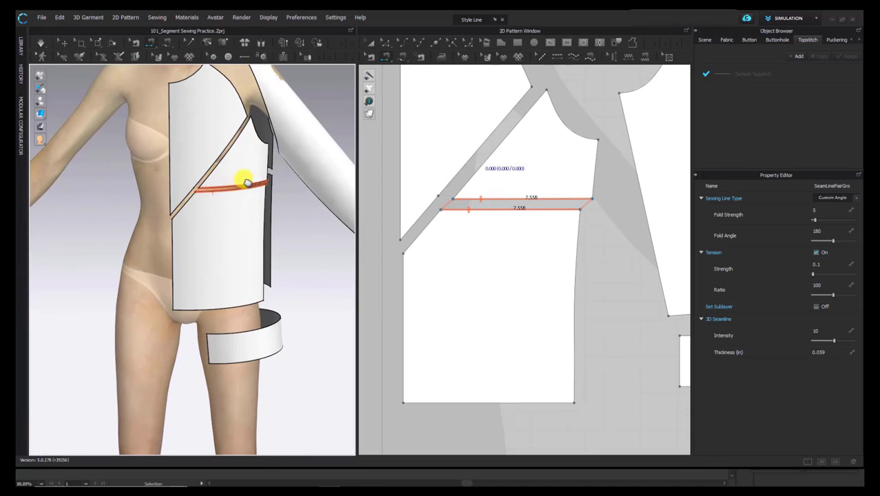
scroll(246, 181, up, 2)
middle_drag(246, 181, 242, 221)
click(476, 154)
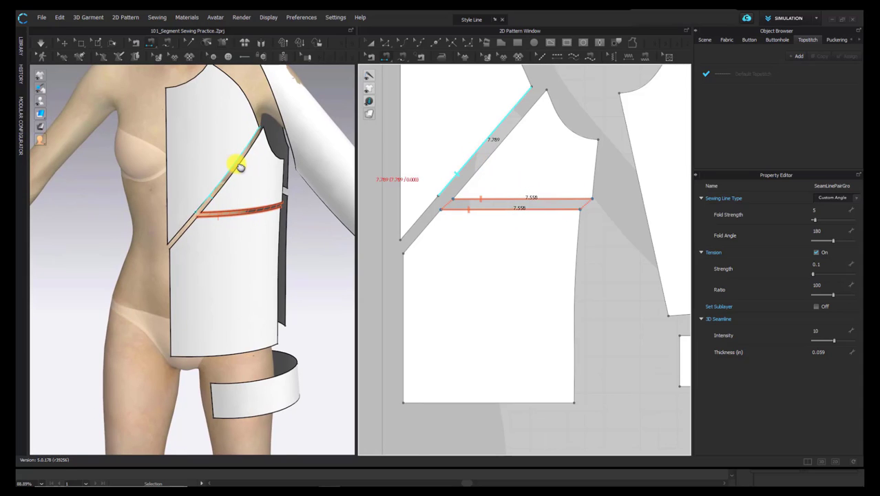
scroll(239, 166, up, 3)
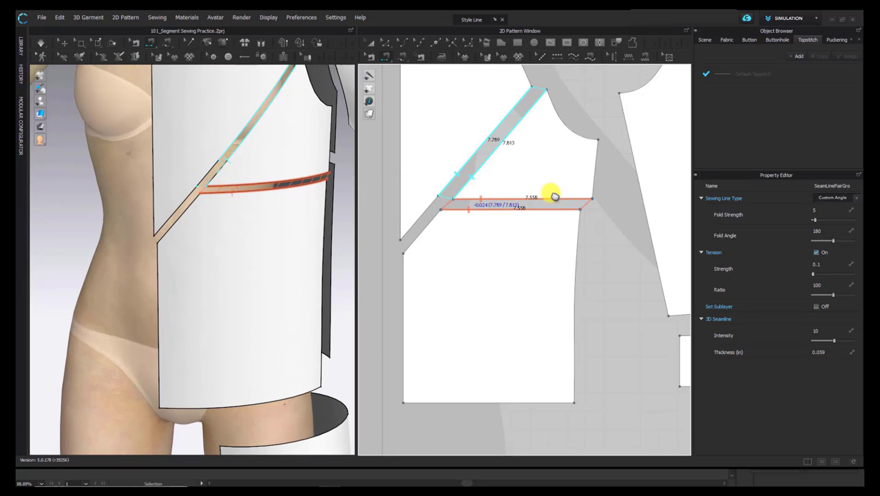
click(517, 167)
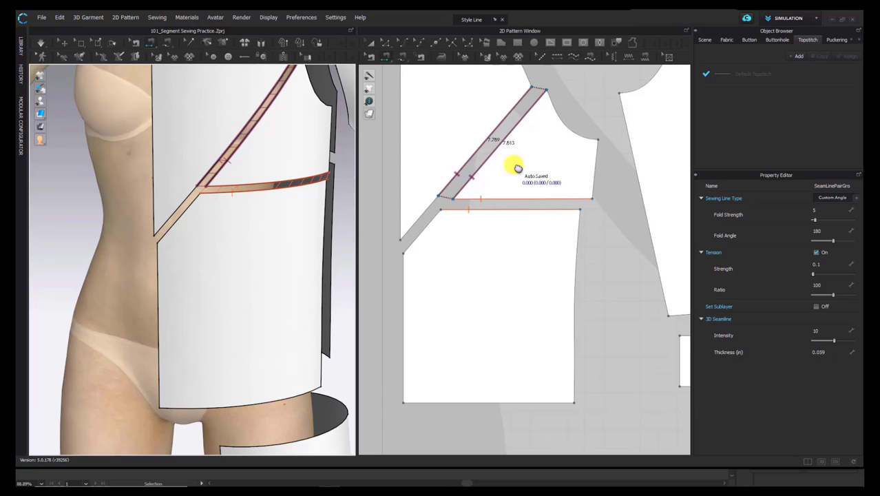
click(186, 207)
middle_drag(166, 234, 131, 227)
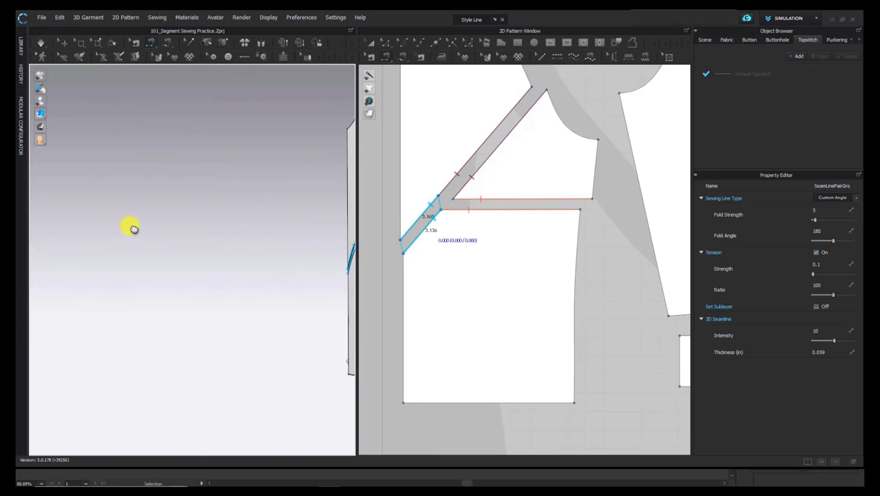
- Segment-sew the horizontal seam joining the upper and lower back panels
key(8)
scroll(166, 222, up, 2)
scroll(191, 244, up, 2)
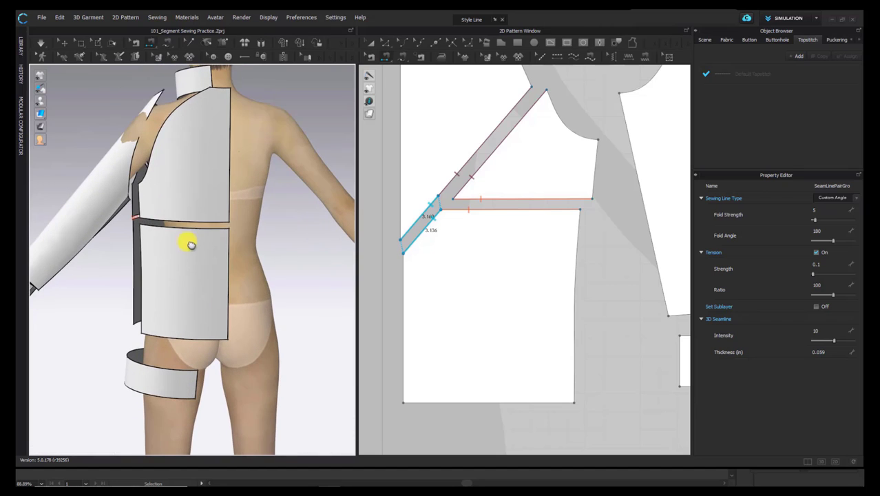
click(184, 227)
scroll(509, 208, down, 3)
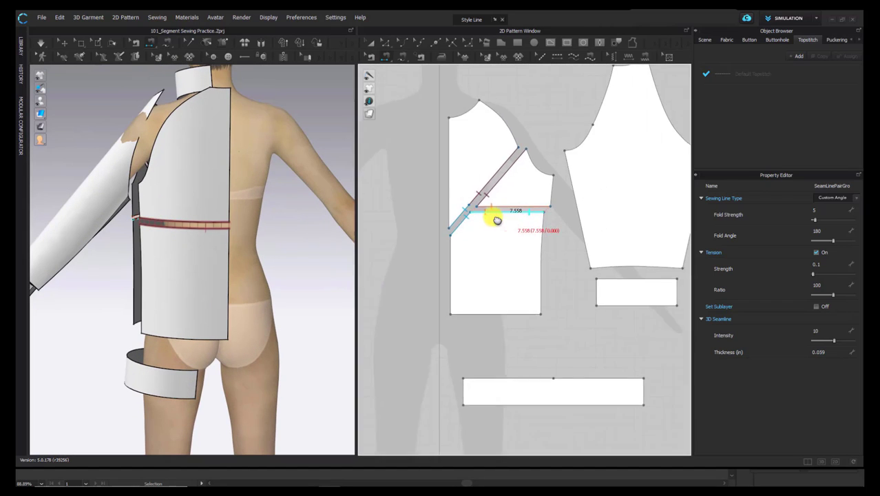
- Segment-sew the back panel's armhole curve to the back curve of the sleeve cap
middle_drag(562, 196, 399, 224)
middle_drag(537, 211, 475, 234)
click(552, 157)
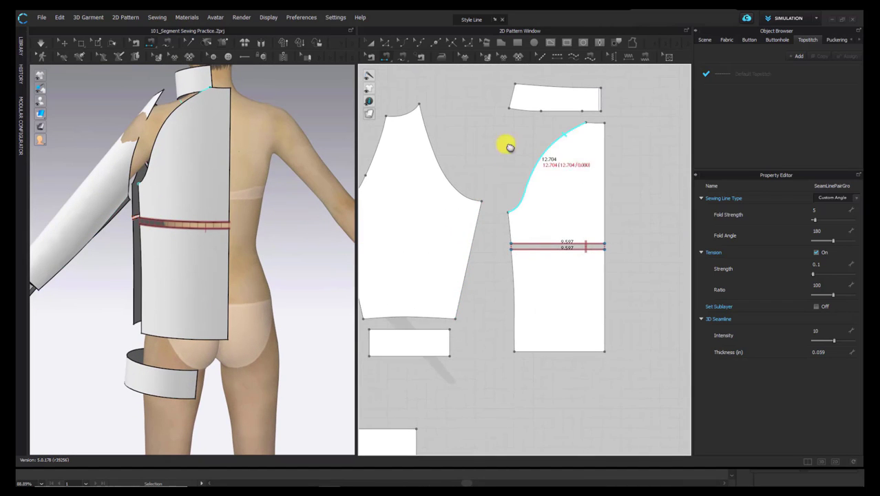
click(429, 145)
scroll(482, 200, down, 4)
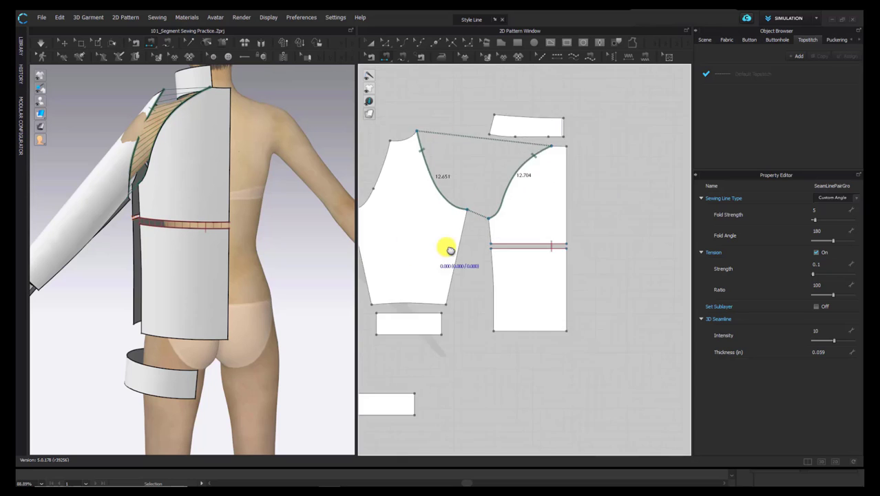
- Segment-sew the front and back side seams, joining the lower panels and the short underarm edges above them
right_drag(292, 264, 247, 247)
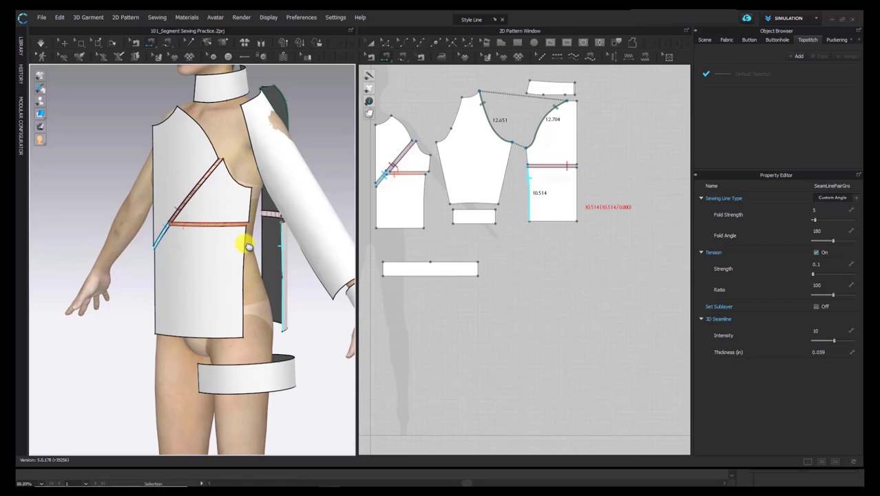
click(249, 246)
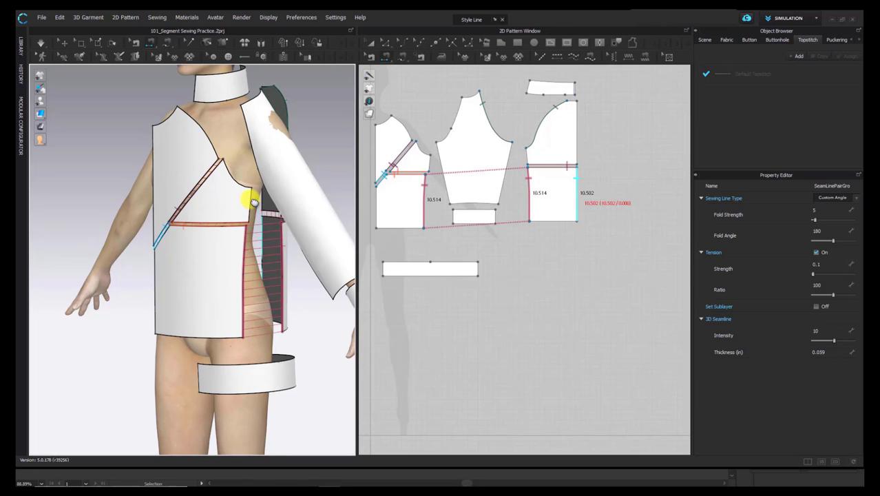
right_drag(295, 212, 177, 216)
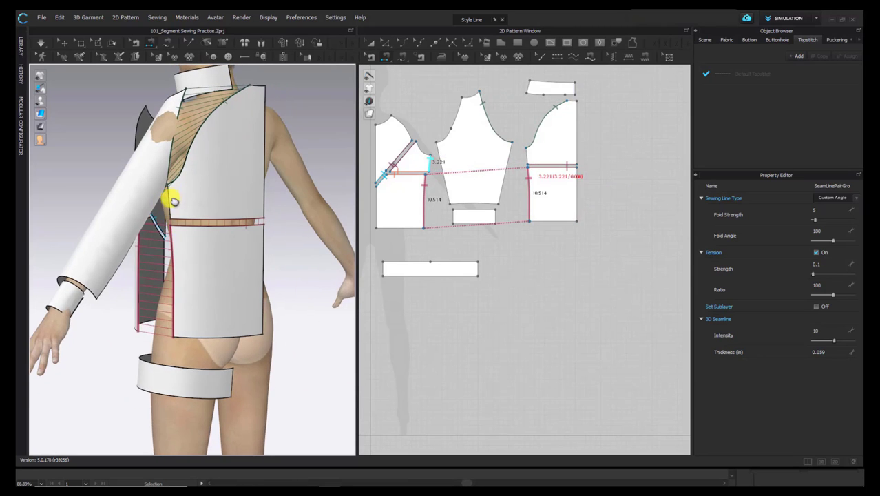
click(173, 200)
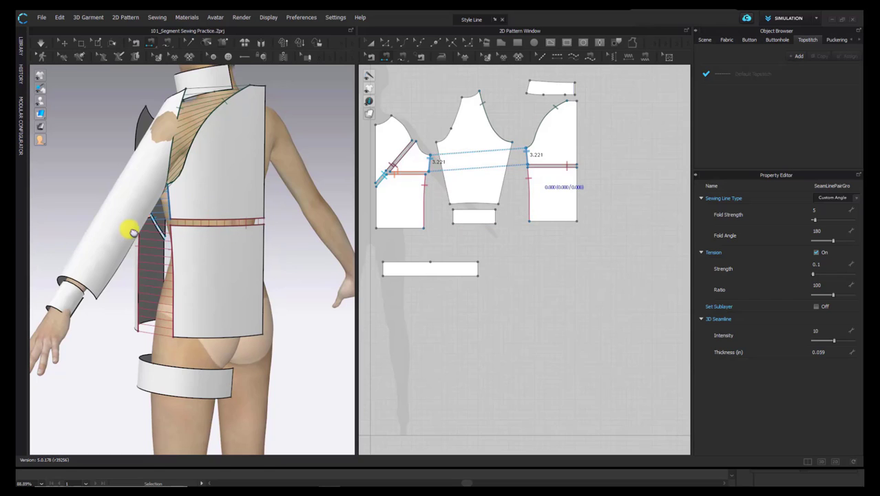
right_click(94, 232)
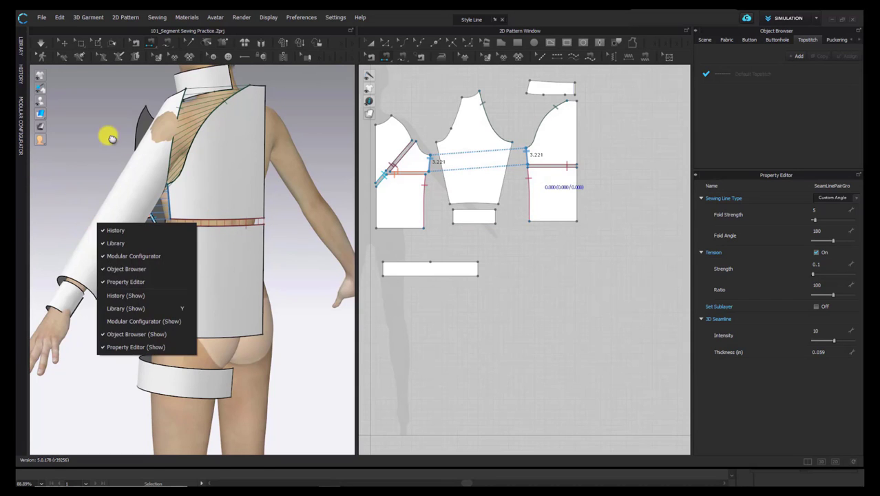
click(84, 147)
right_drag(98, 173, 208, 186)
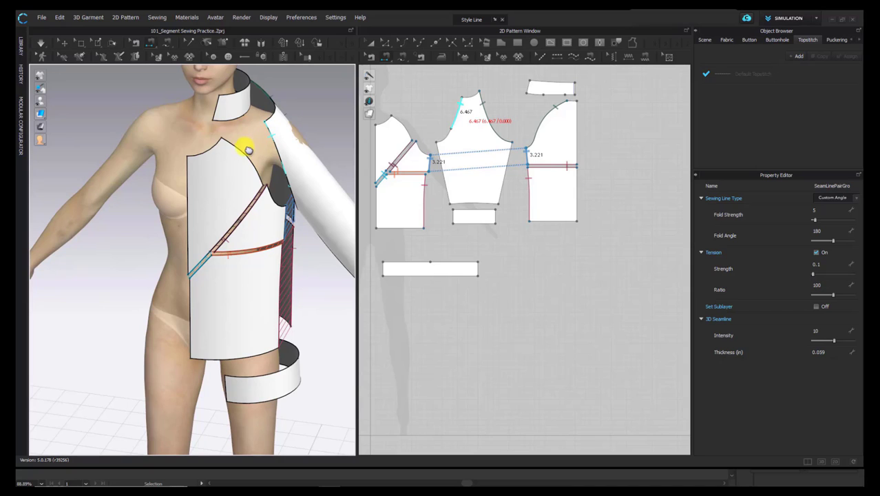
- Segment-sew the upper front panel's armhole curve to the sleeve's front edge, and the side panel's armhole curve to the sleeve's lower front curve
right_drag(246, 149, 200, 131)
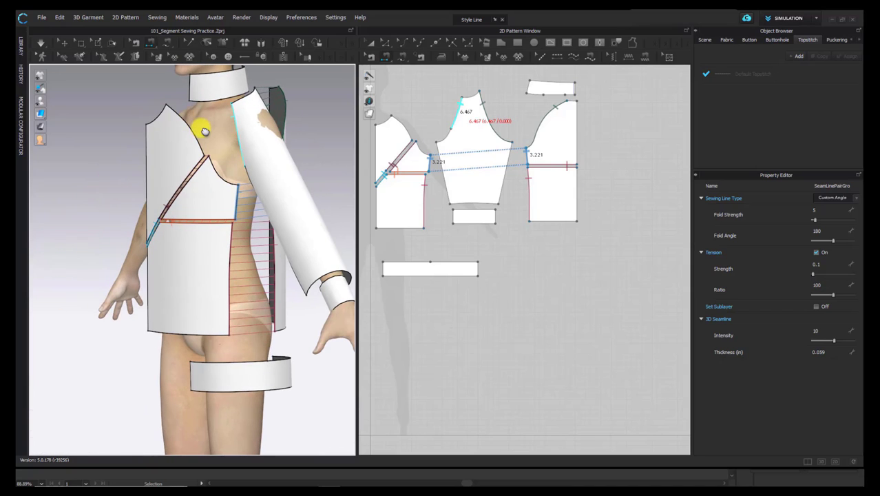
click(195, 123)
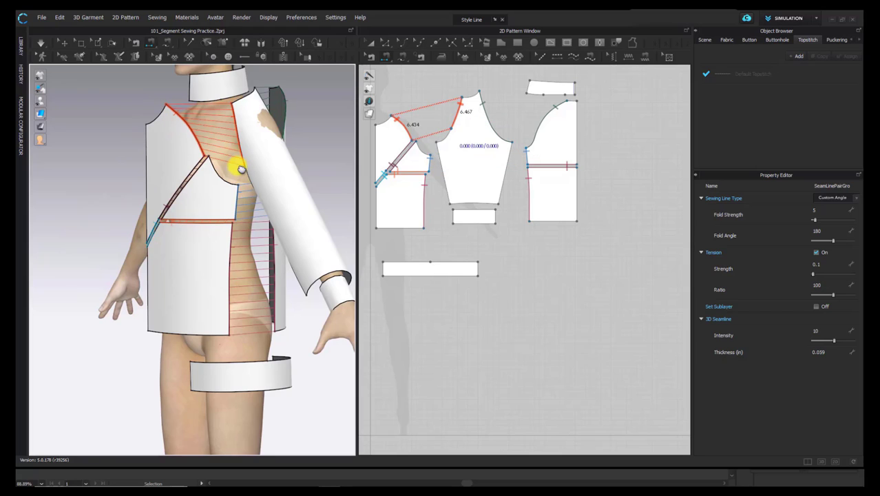
click(422, 152)
middle_drag(267, 148, 249, 193)
right_drag(250, 192, 276, 194)
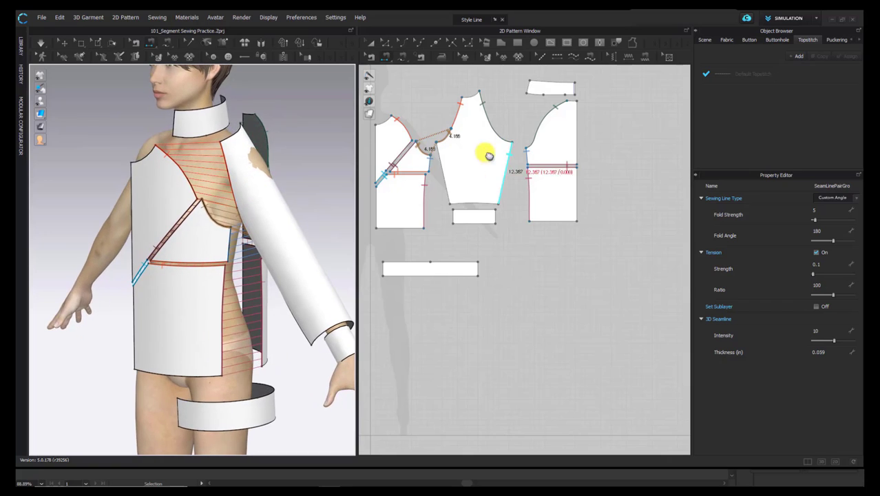
- Segment-sew the sleeve's top neck edge to the collar's middle bottom segment, and the front panel's neckline to the collar's front bottom segment
right_drag(125, 130, 173, 171)
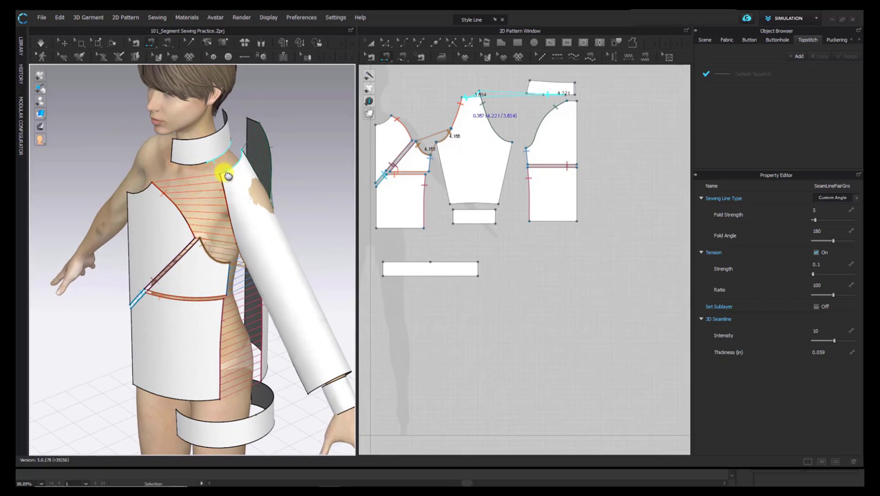
click(270, 173)
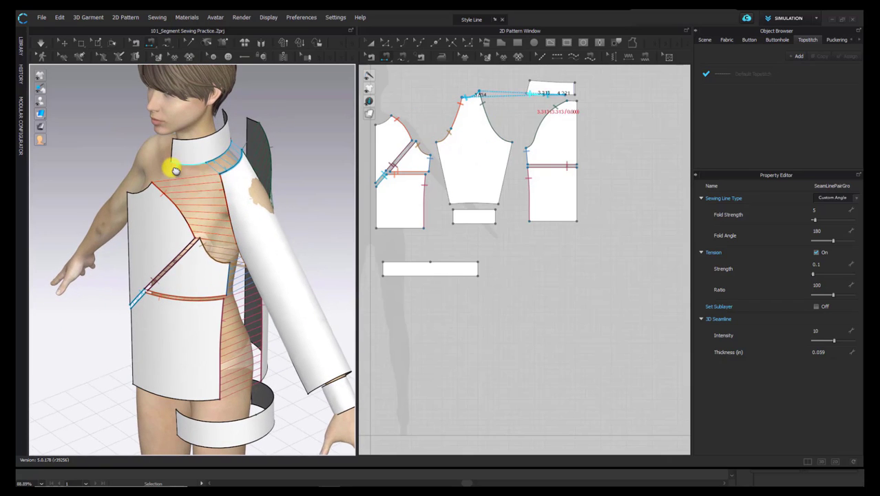
click(131, 194)
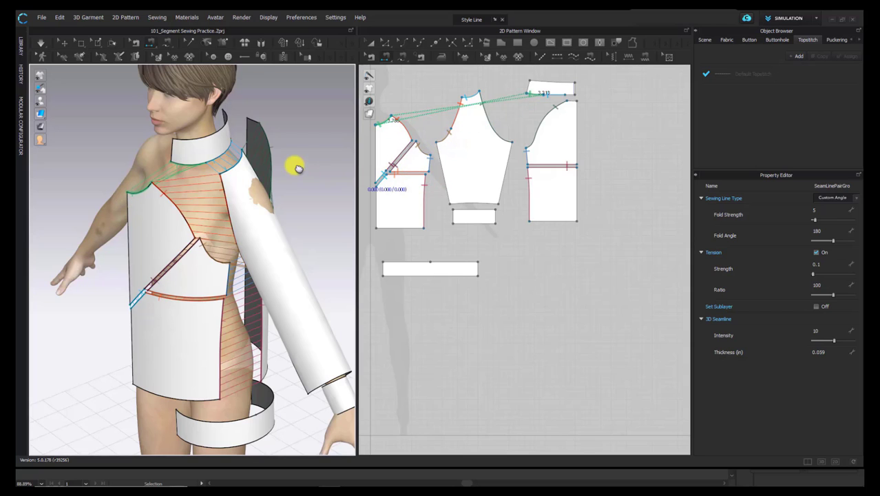
right_drag(285, 166, 234, 157)
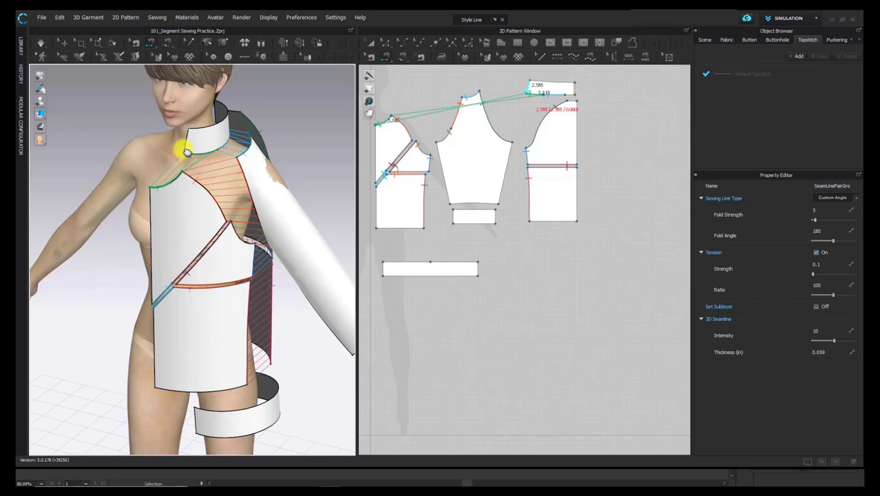
right_drag(163, 230, 201, 220)
scroll(527, 192, up, 5)
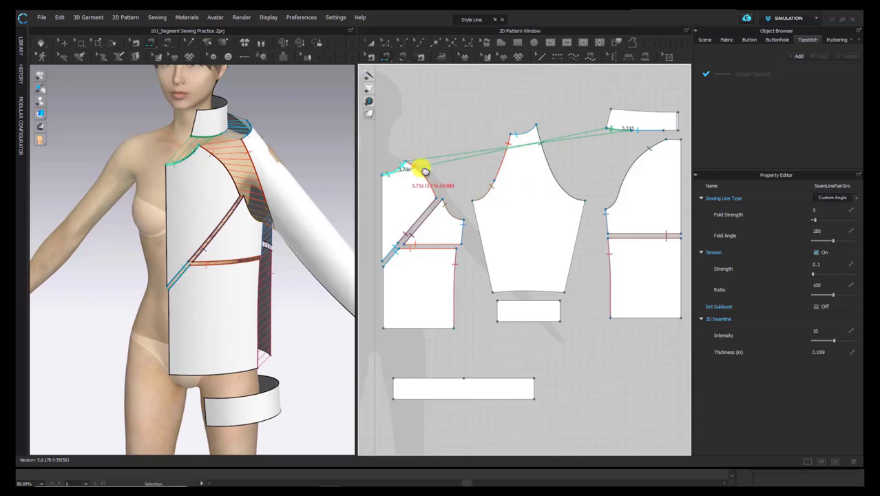
click(624, 127)
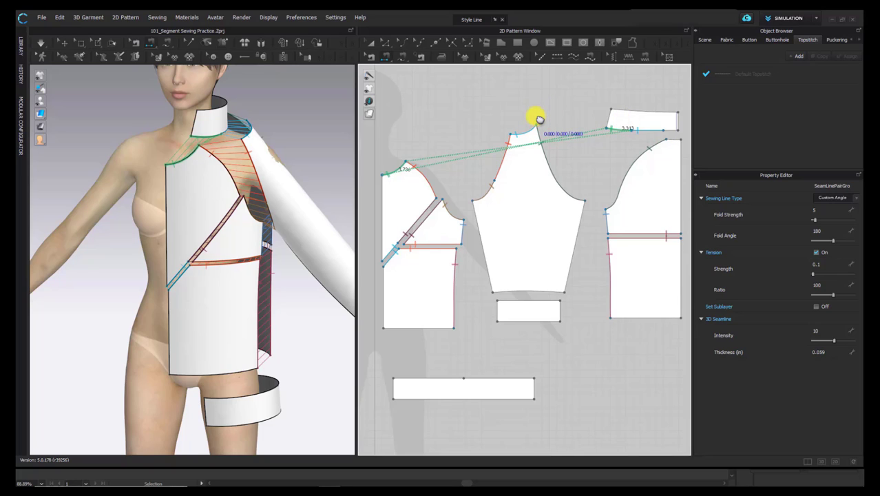
- Move the collar piece from above the back bodice to above the front bodice neckline
click(513, 127)
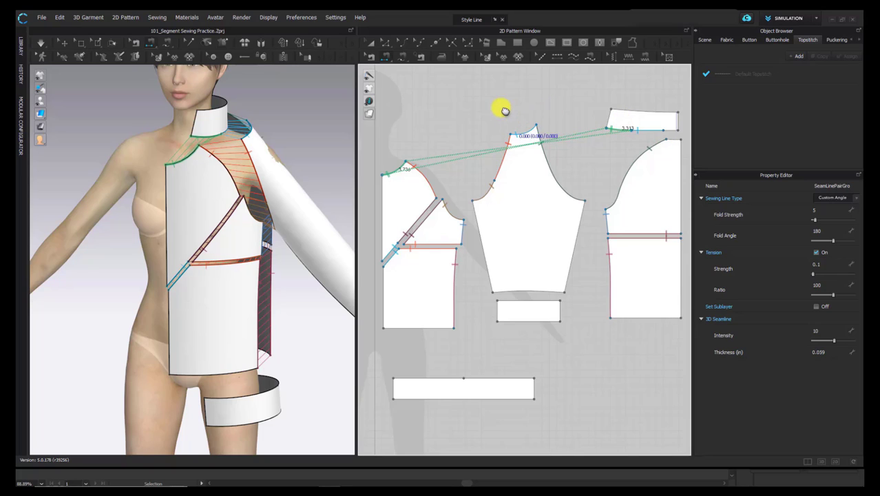
click(371, 57)
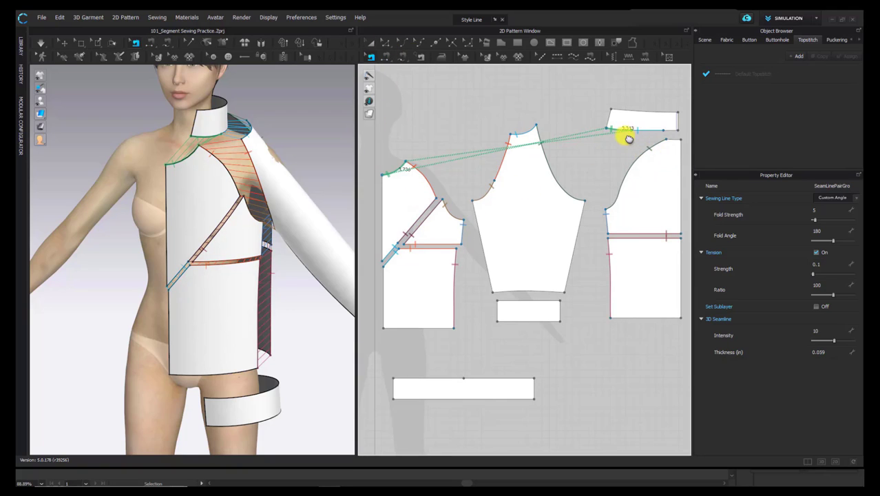
click(367, 41)
click(627, 120)
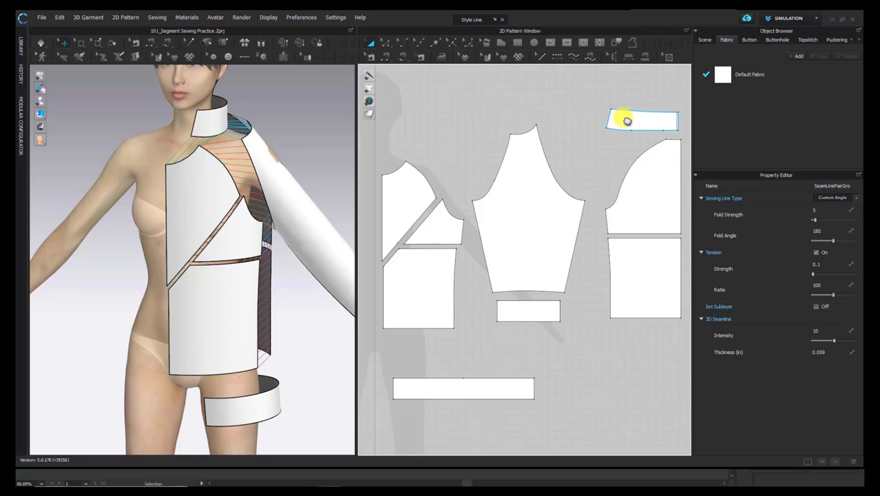
drag(626, 121, 415, 89)
- Select the seam joining the collar to the front neckline and examine how its two edges pair up
click(370, 57)
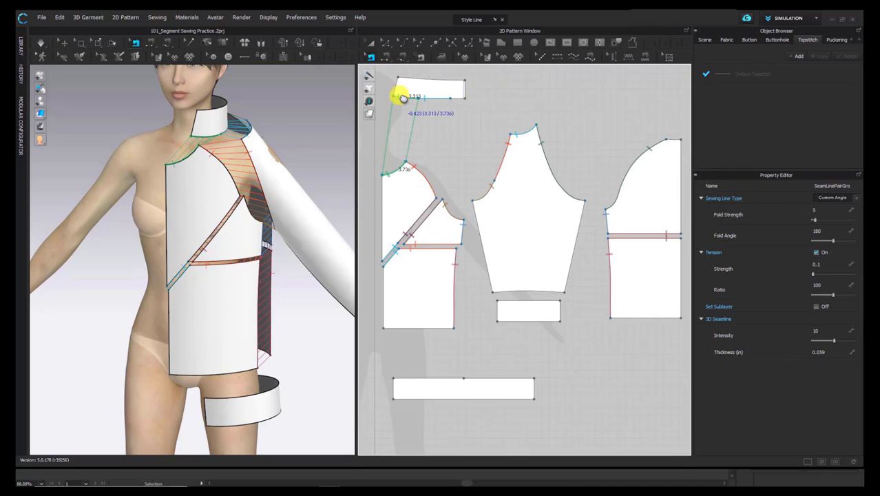
click(403, 97)
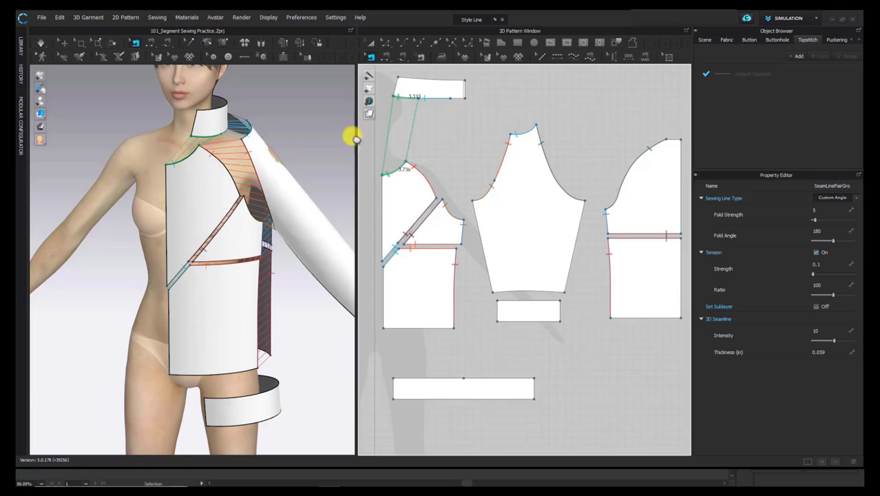
click(390, 177)
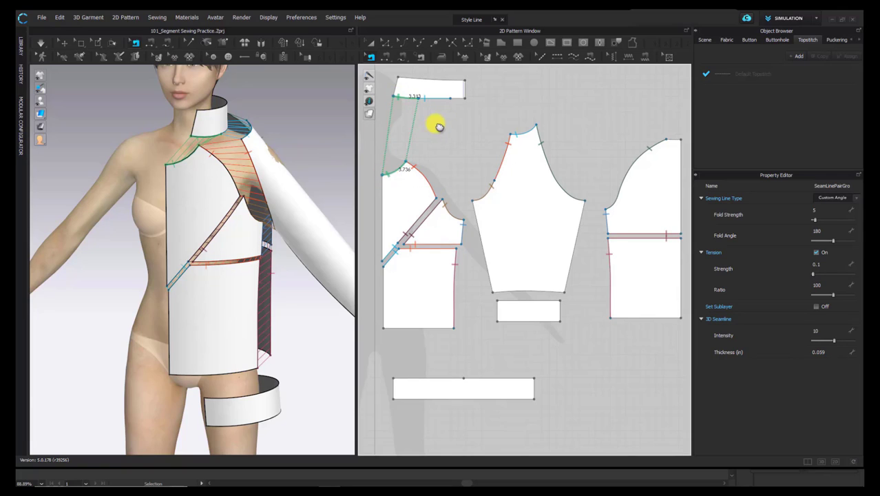
click(400, 92)
click(390, 177)
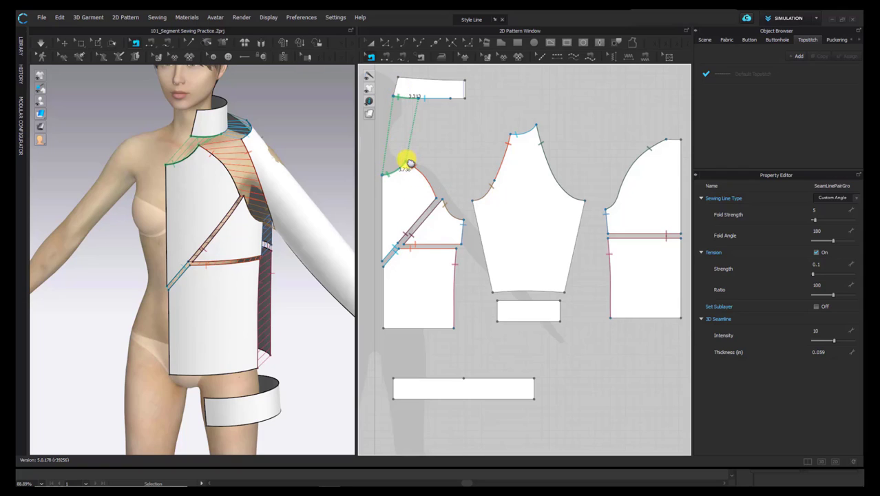
- Move the collar piece back above the back bodice and select its seam with the front neckline
click(379, 48)
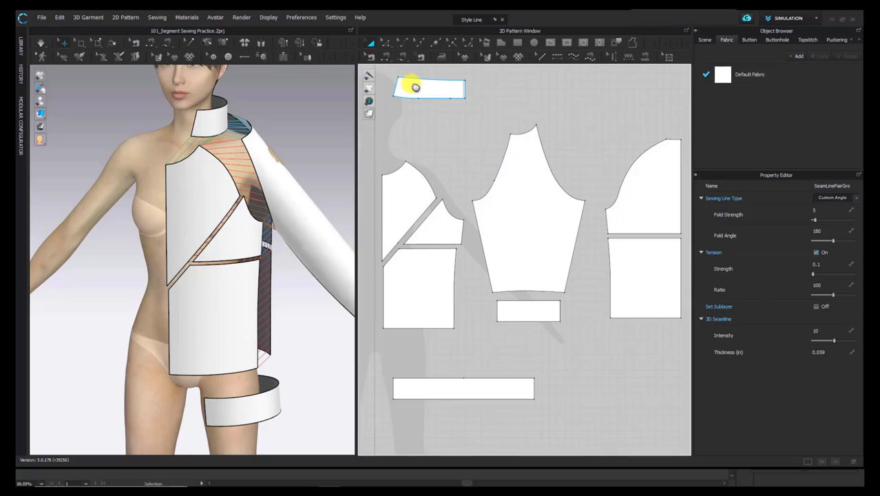
drag(413, 84, 624, 109)
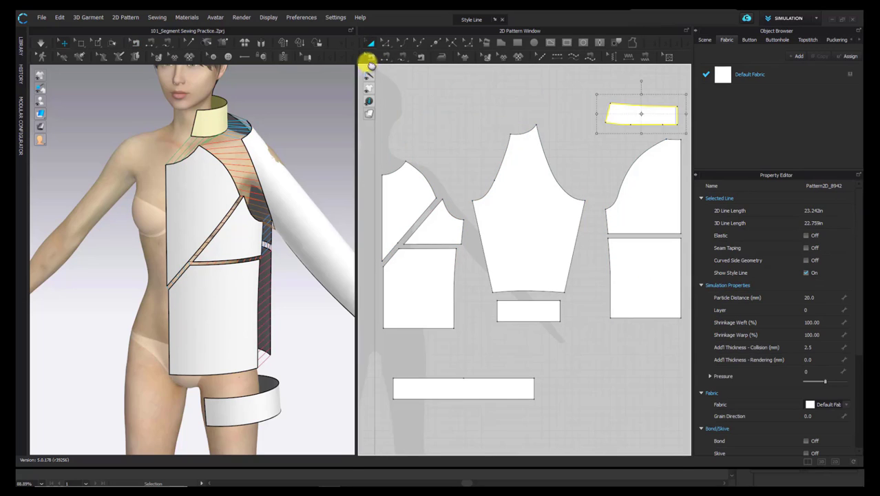
click(371, 57)
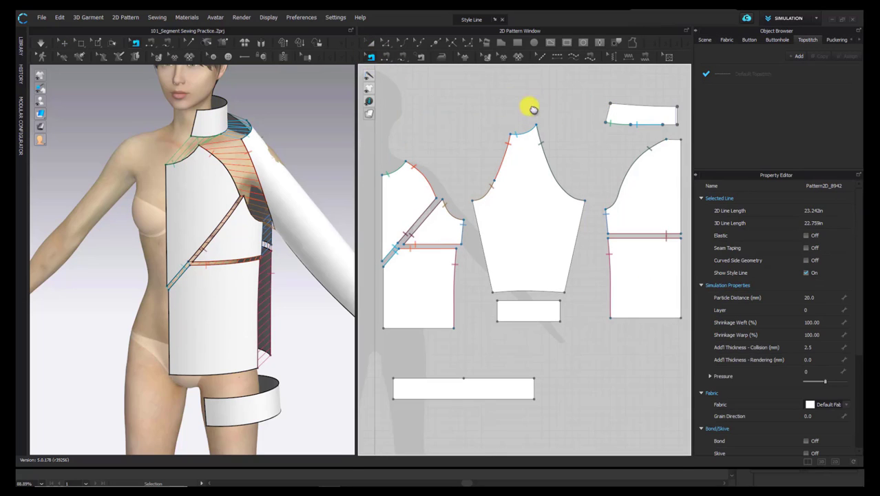
click(613, 128)
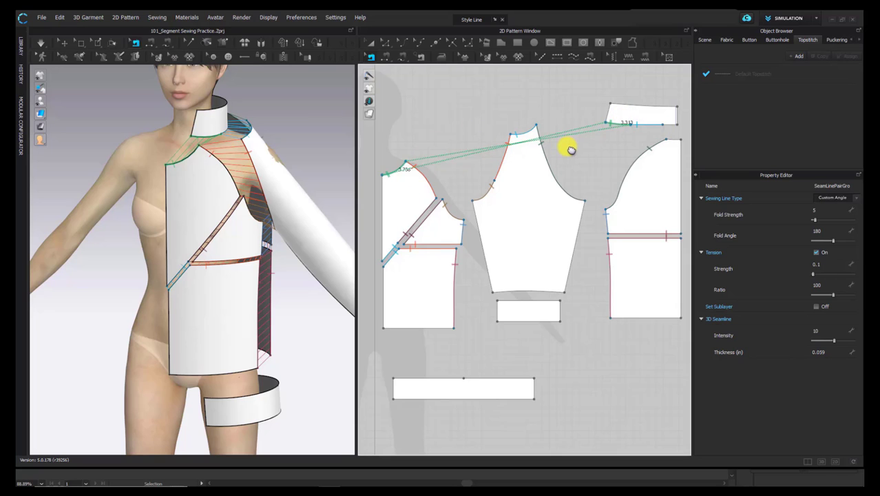
- Reverse the sewing direction of the seam between the collar and the front neckline
right_drag(266, 161, 187, 133)
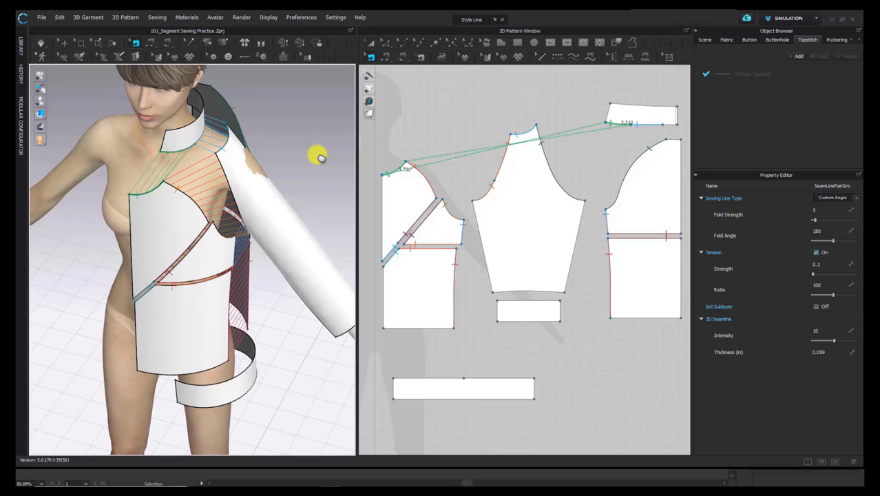
right_drag(319, 157, 130, 142)
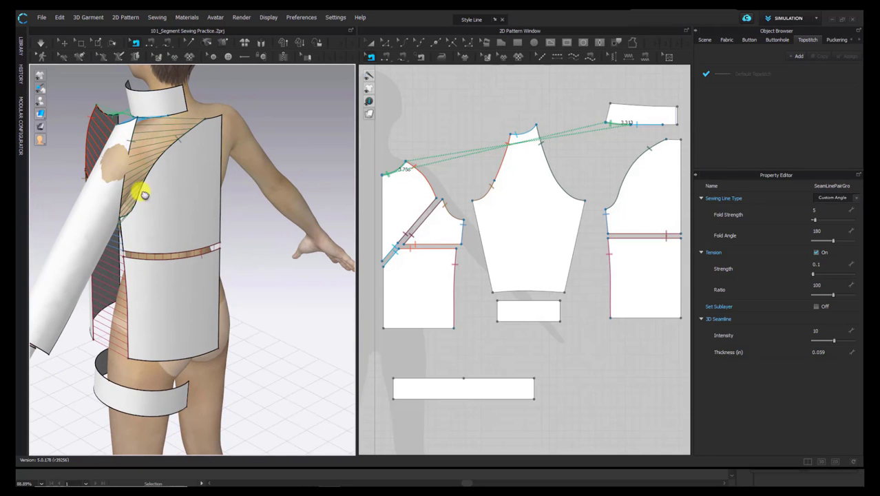
right_drag(143, 195, 342, 195)
scroll(385, 204, up, 3)
scroll(524, 195, down, 2)
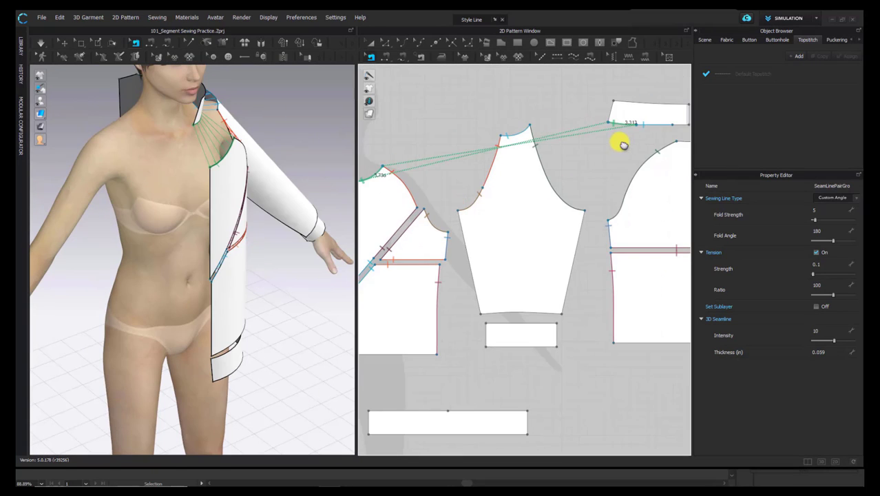
middle_drag(623, 144, 639, 151)
right_click(639, 130)
click(671, 152)
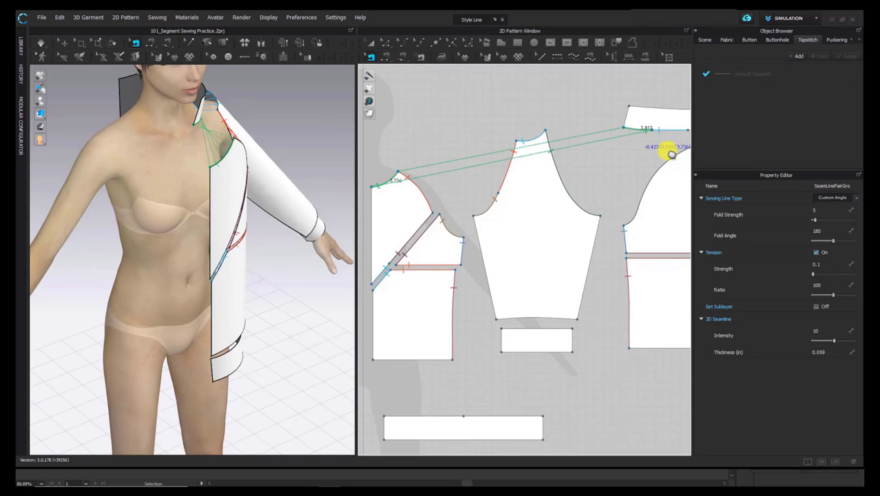
- Reverse the collar-to-front-neckline seam again to restore its original direction
right_drag(330, 160, 214, 160)
scroll(217, 159, up, 2)
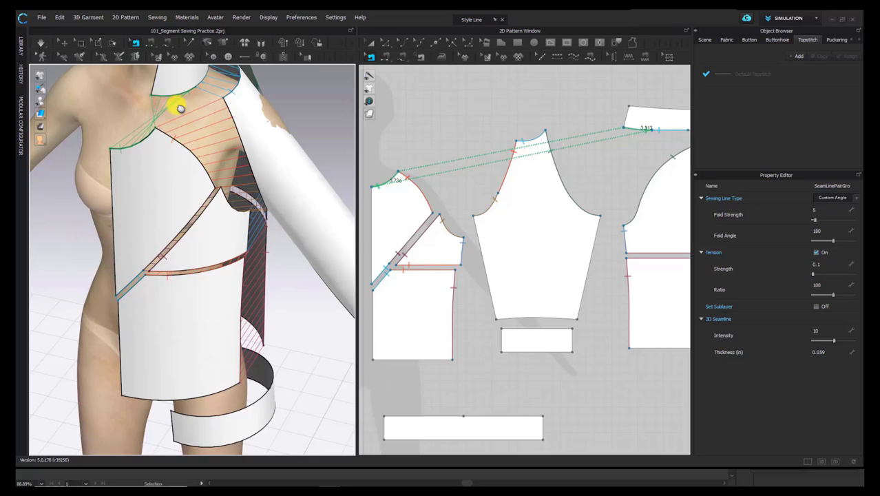
right_click(633, 128)
click(668, 153)
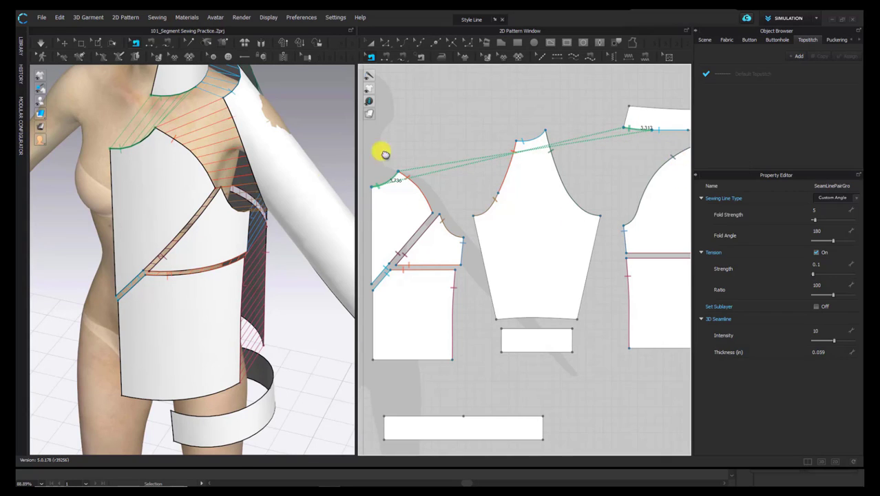
- Sew the remaining segment of the collar's lower edge to the back bodice neckline with Segment Sewing
scroll(553, 169, down, 3)
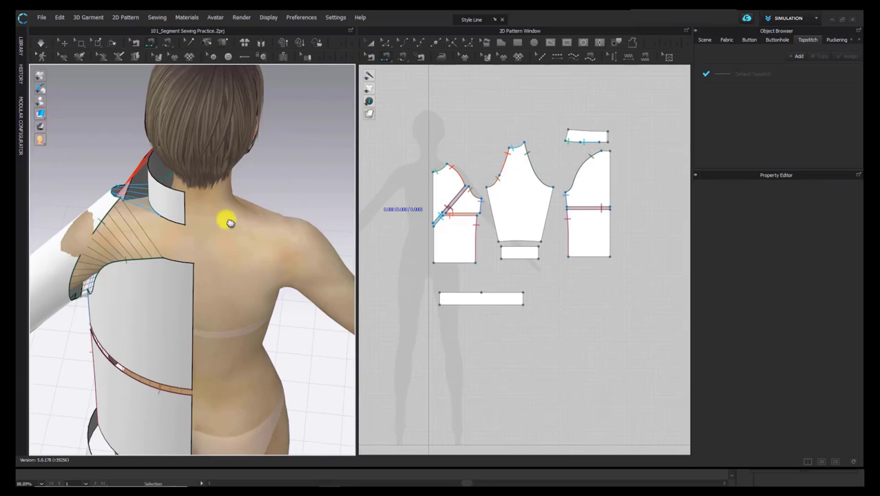
click(162, 254)
- Sew the front and back bodice hems to the two halves of the waistband's upper edge
right_drag(163, 253, 98, 141)
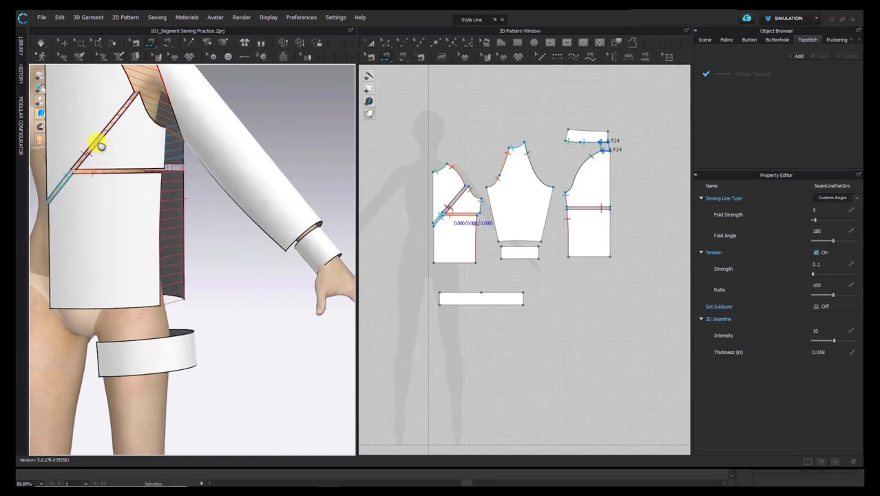
click(474, 292)
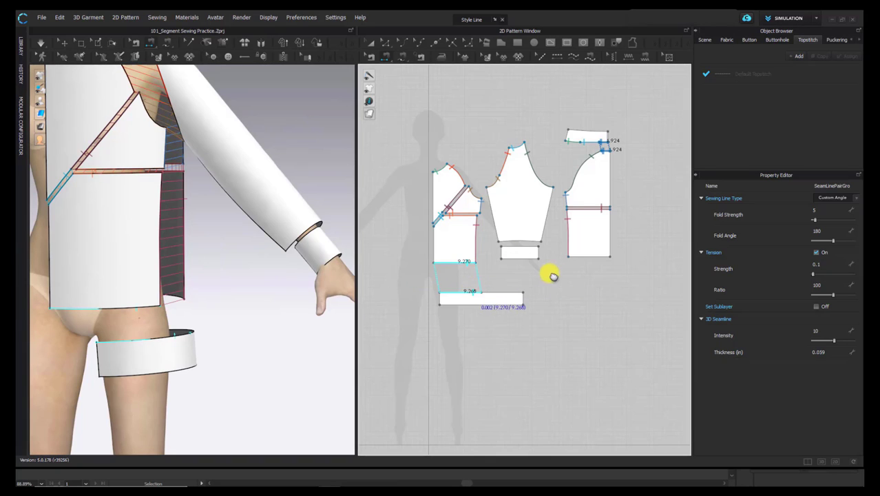
click(575, 256)
click(495, 296)
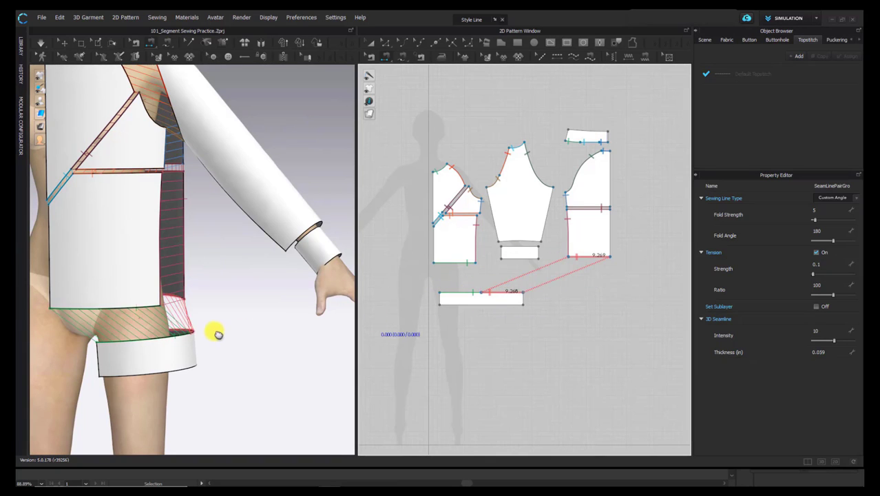
- Sew the sleeve's bottom edge to the upper edge of the cuff
right_drag(217, 330, 248, 310)
click(508, 241)
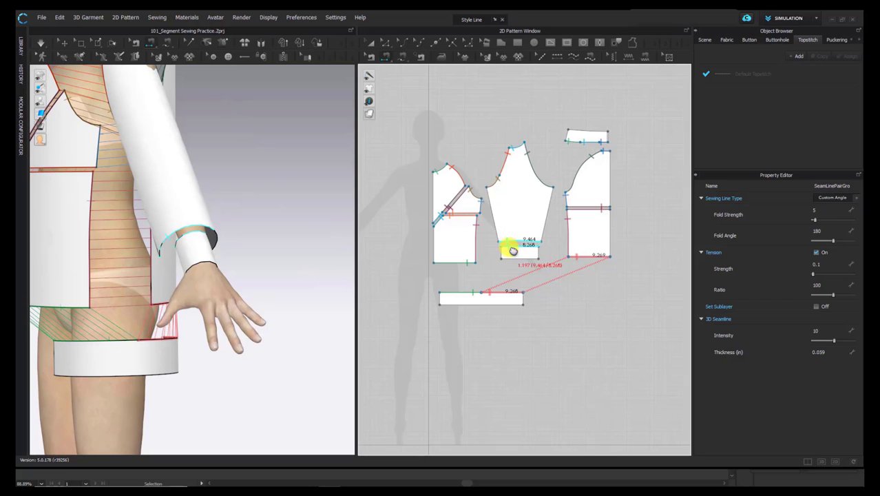
click(508, 246)
- Sew the cuff's two short ends together and join the sleeve's two underarm edges
click(501, 251)
click(538, 251)
click(548, 225)
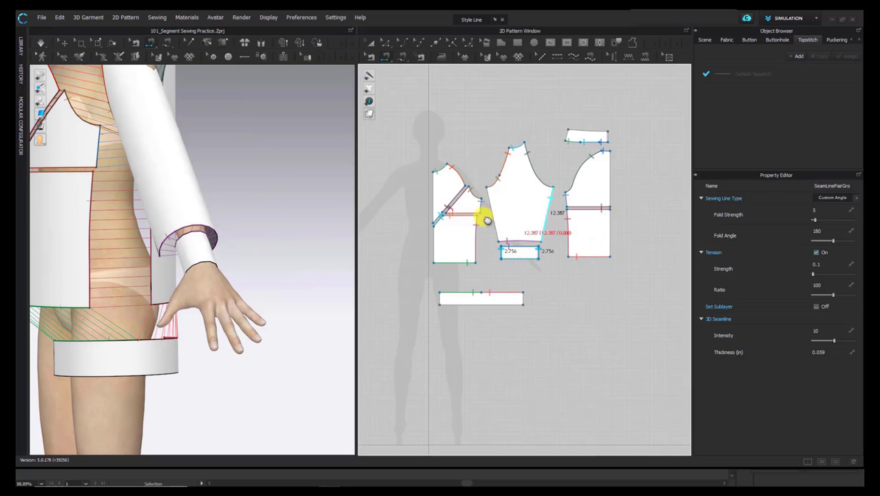
click(489, 207)
- Examine the sewn half garment on the avatar and the layout of all its 2D pattern pieces
mouse_move(265, 279)
right_down()
mouse_move(178, 279)
mouse_move(258, 283)
right_up()
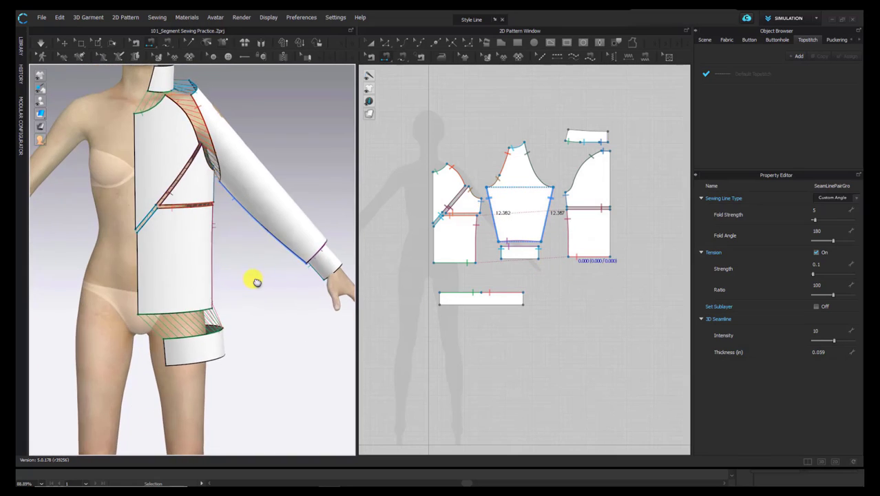
scroll(118, 244, down, 1)
scroll(114, 246, up, 1)
scroll(479, 189, down, 4)
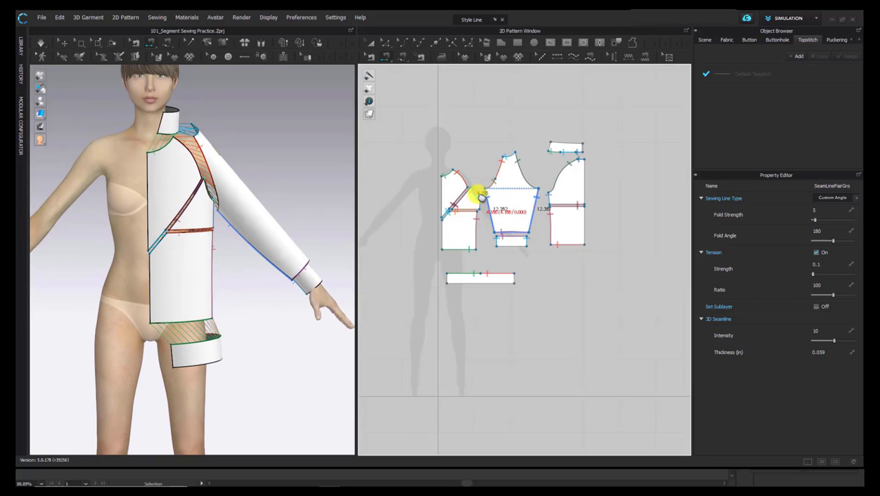
click(372, 43)
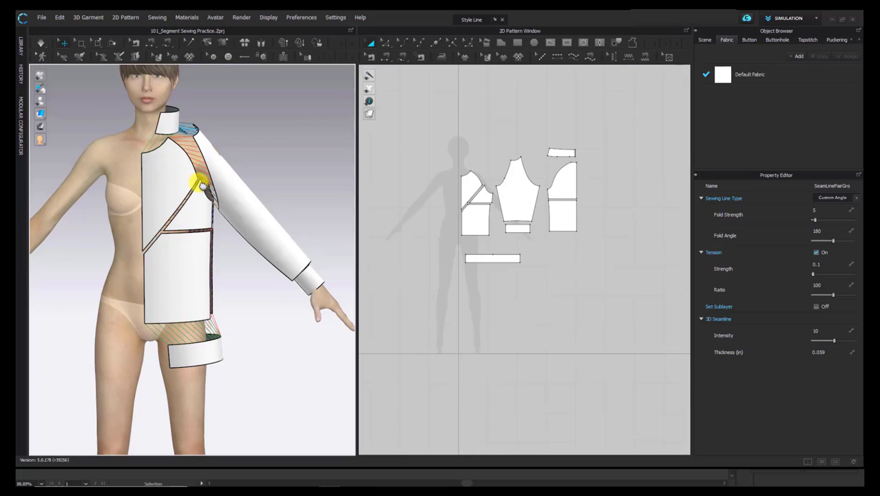
scroll(226, 180, down, 3)
scroll(541, 177, down, 3)
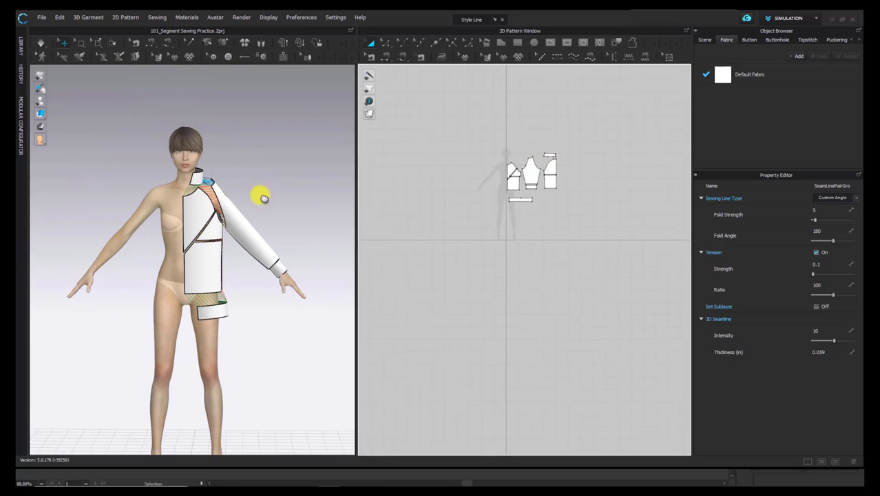
scroll(187, 195, down, 2)
scroll(517, 198, up, 2)
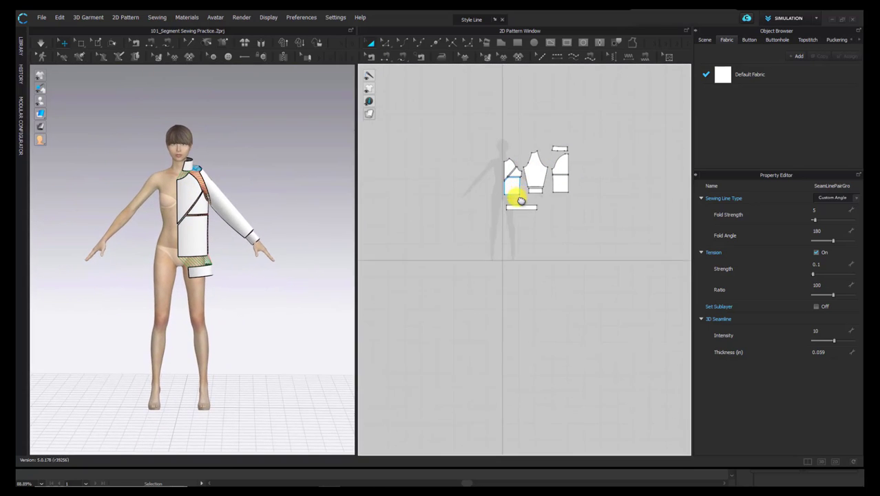
scroll(261, 193, down, 1)
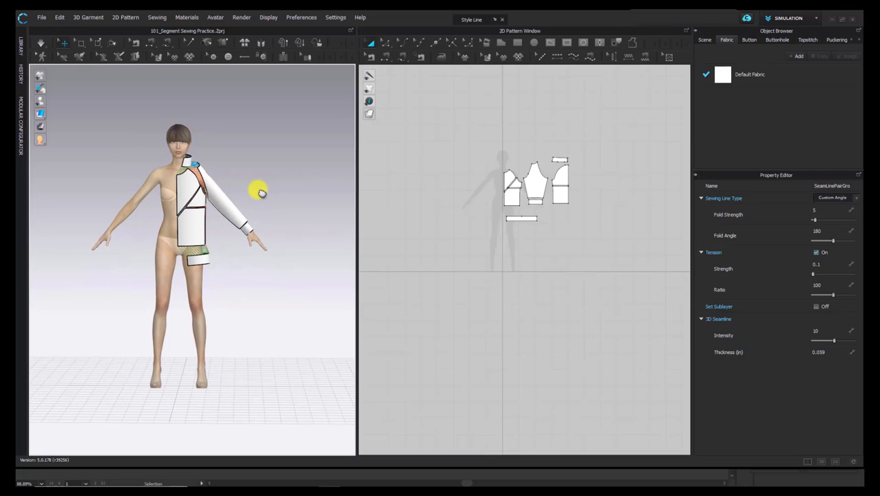
scroll(536, 200, up, 3)
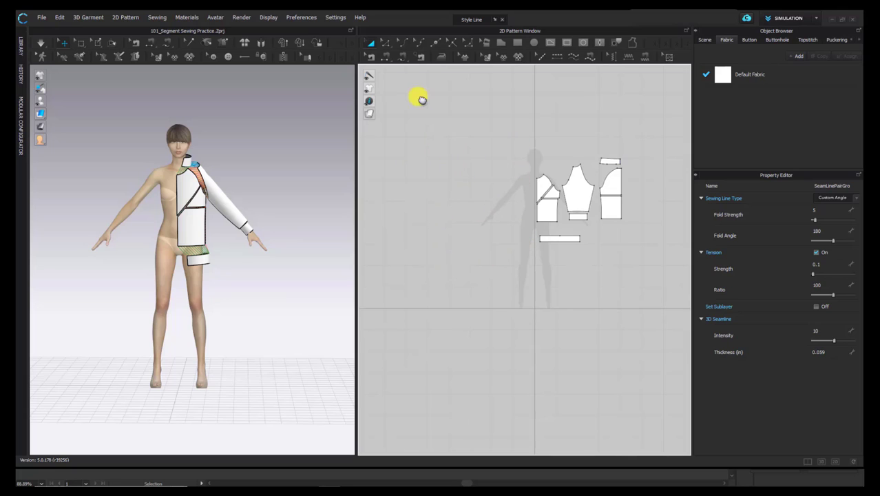
- Clone all pattern pieces of the half garment as Symmetric Pattern (with Sewing) and place the copies across the centre line from the originals
click(374, 44)
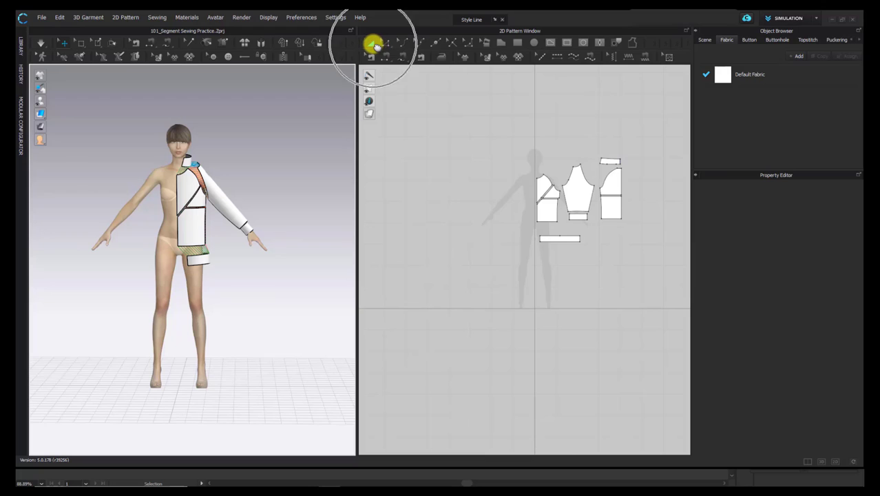
click(373, 44)
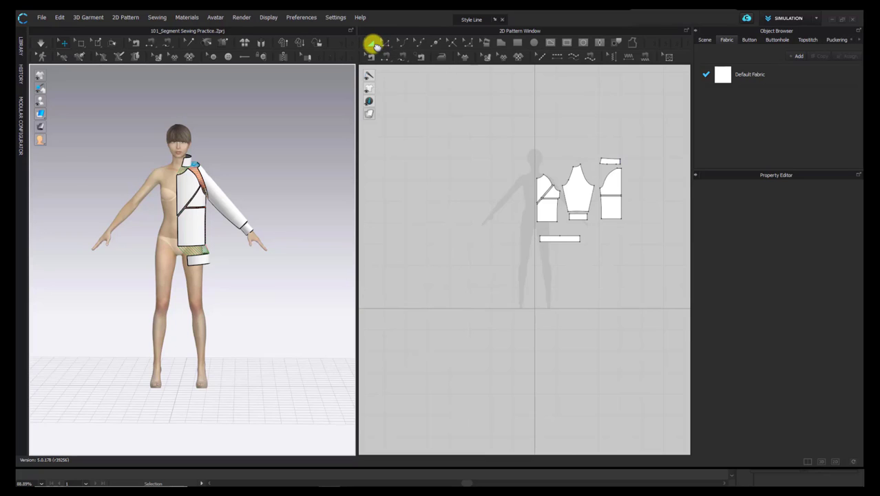
drag(491, 132, 629, 267)
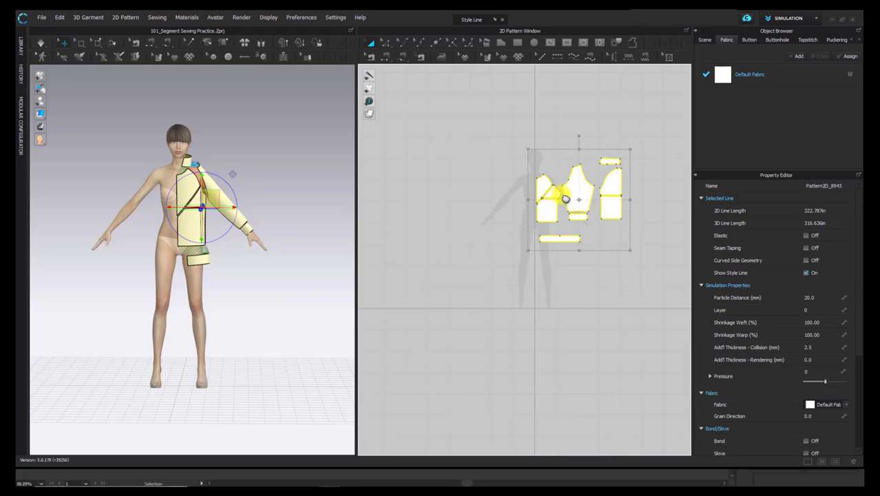
right_click(581, 193)
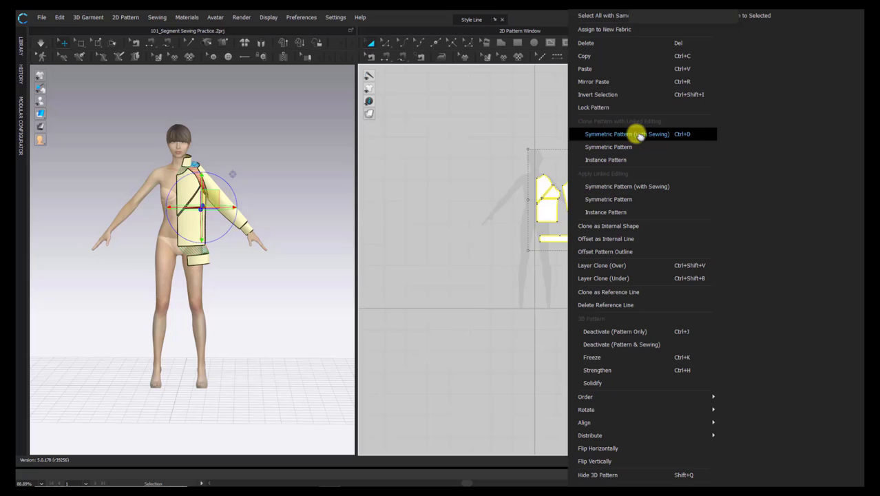
click(581, 122)
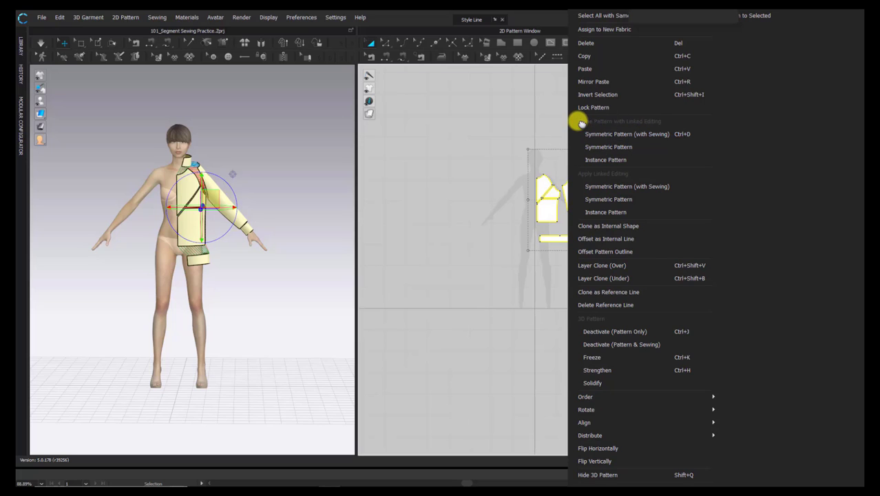
click(582, 123)
click(581, 123)
click(582, 123)
click(581, 123)
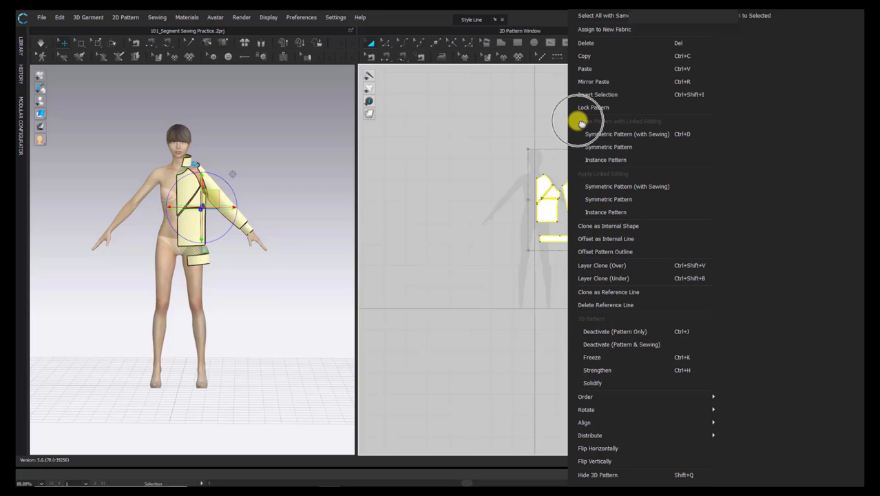
click(581, 123)
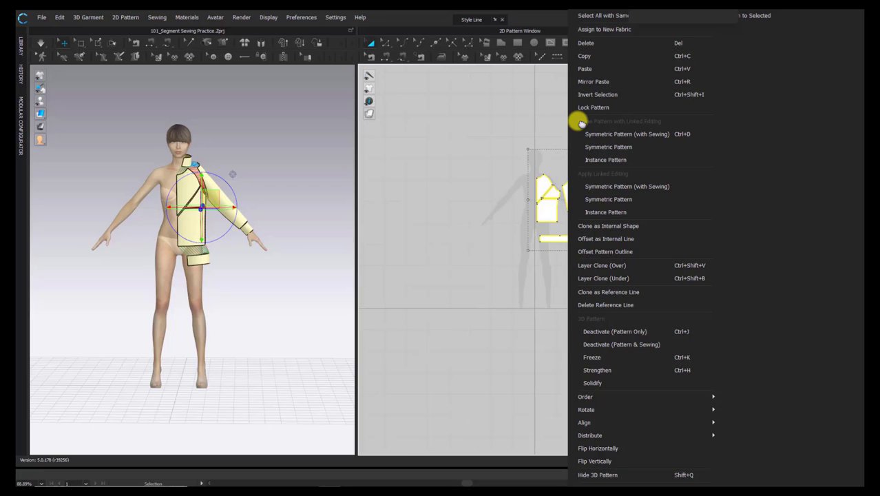
click(707, 136)
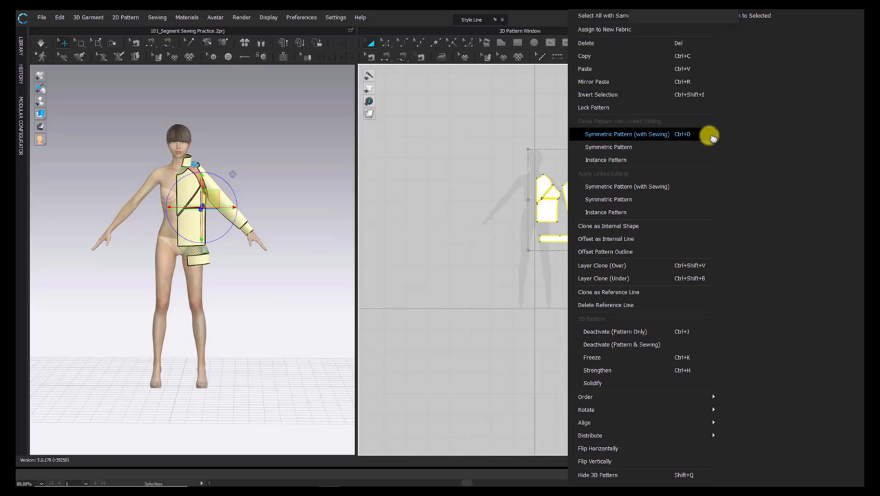
click(710, 136)
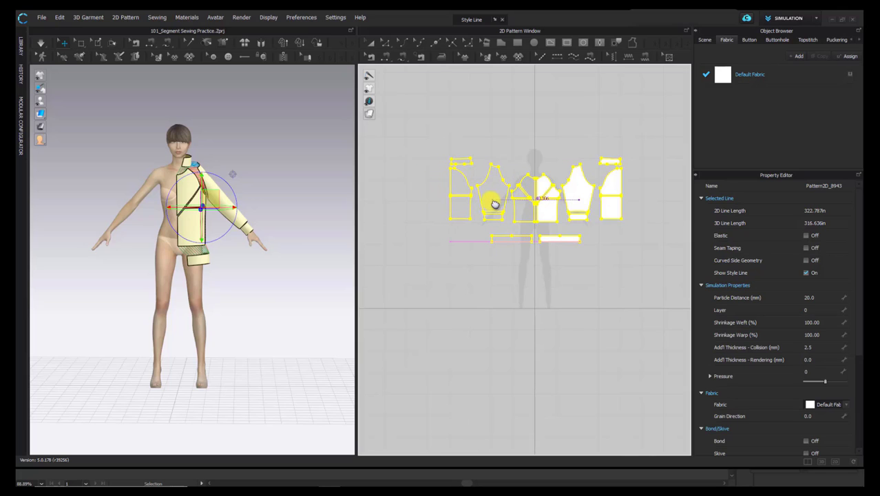
scroll(493, 203, up, 8)
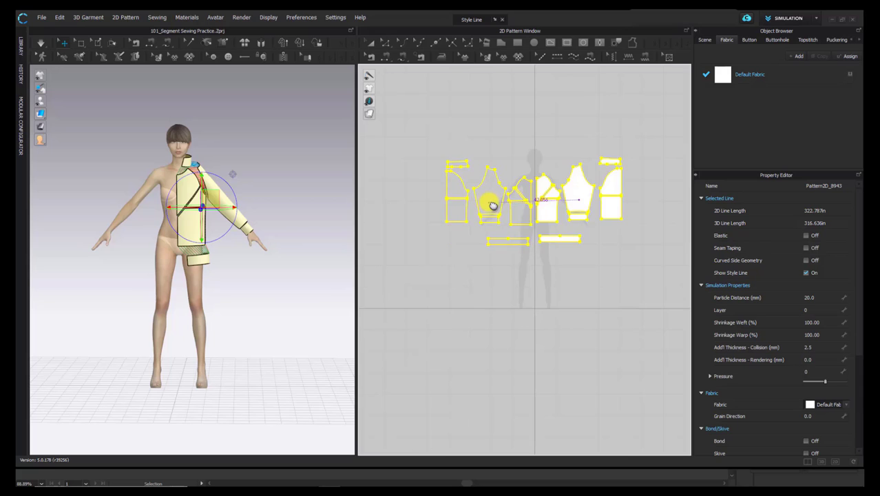
middle_drag(409, 196, 407, 197)
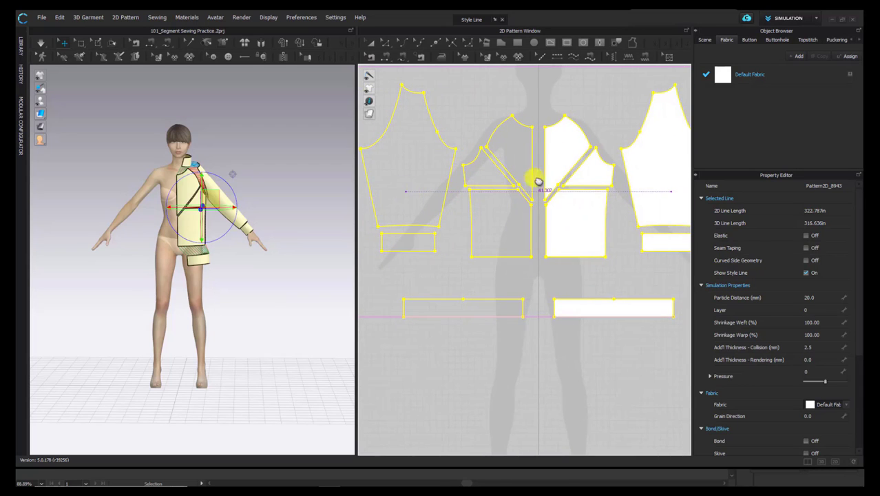
click(466, 195)
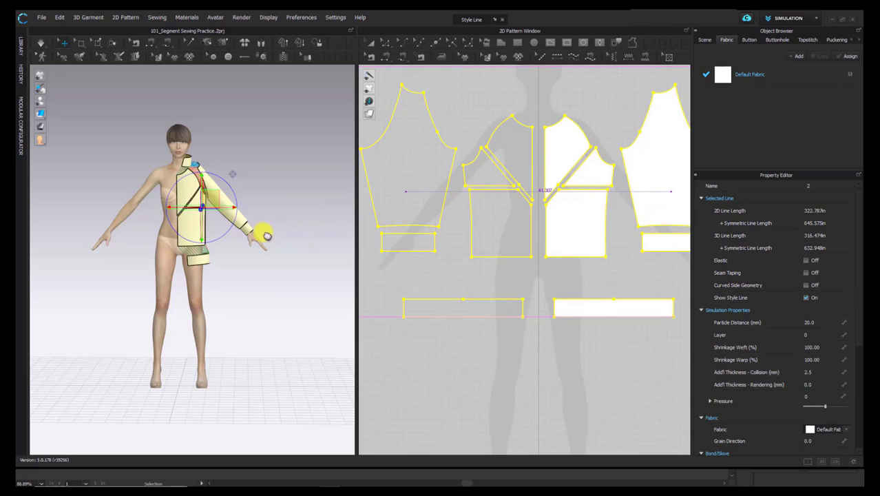
- Move the mirrored half garment sideways on the avatar until its centre front meets the original half
middle_drag(159, 186, 178, 182)
scroll(172, 218, up, 2)
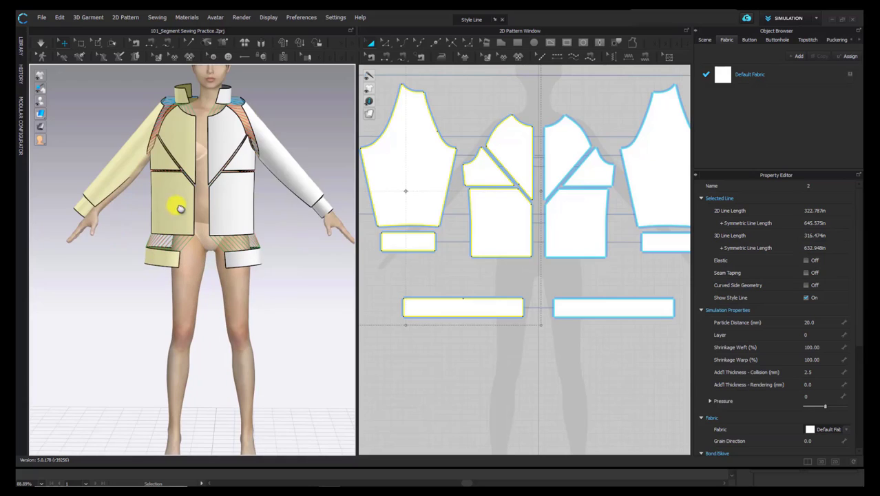
key(space)
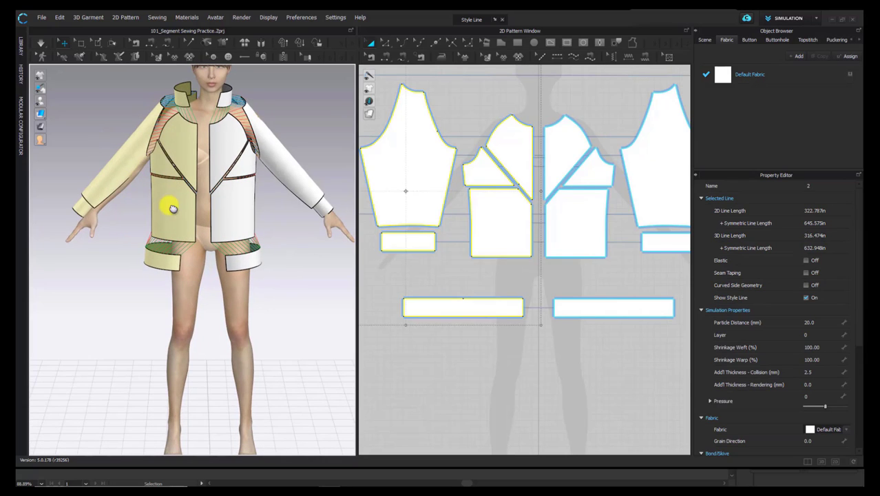
click(140, 164)
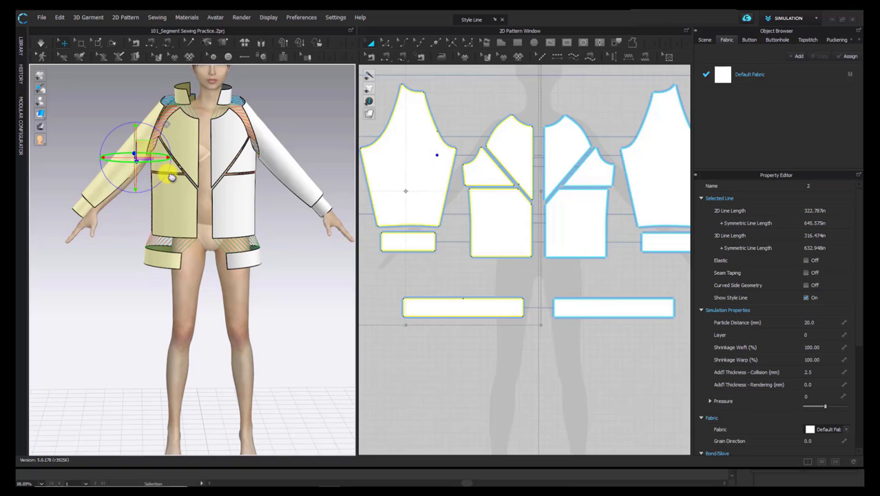
drag(168, 159, 182, 158)
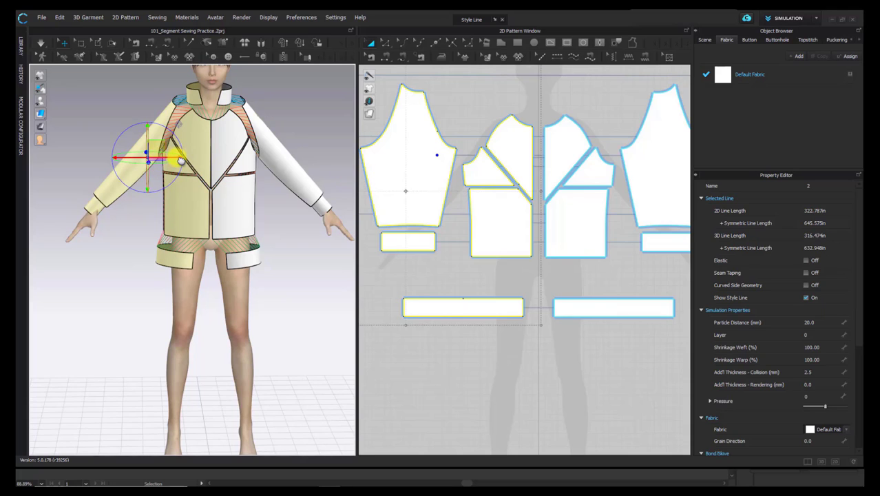
key(2)
click(296, 93)
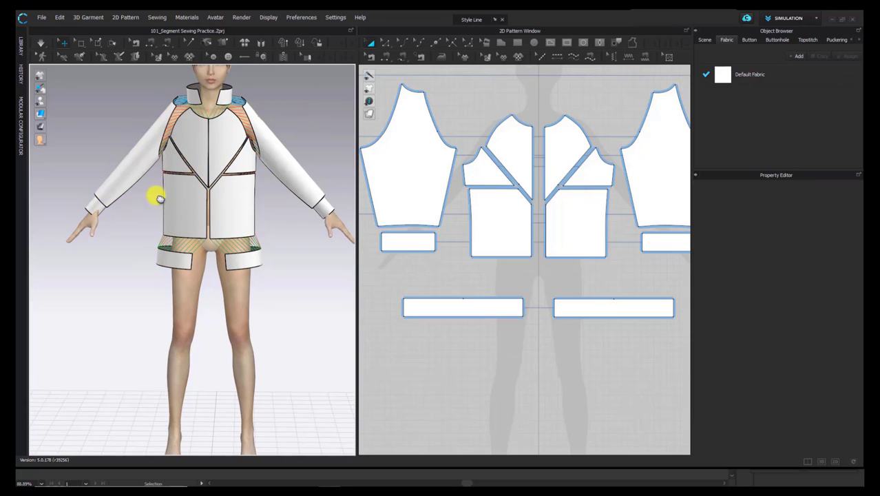
- Segment-sew the centre-back edges of the upper back panels together, and likewise those of the lower back panels
scroll(423, 264, down, 5)
scroll(515, 200, down, 1)
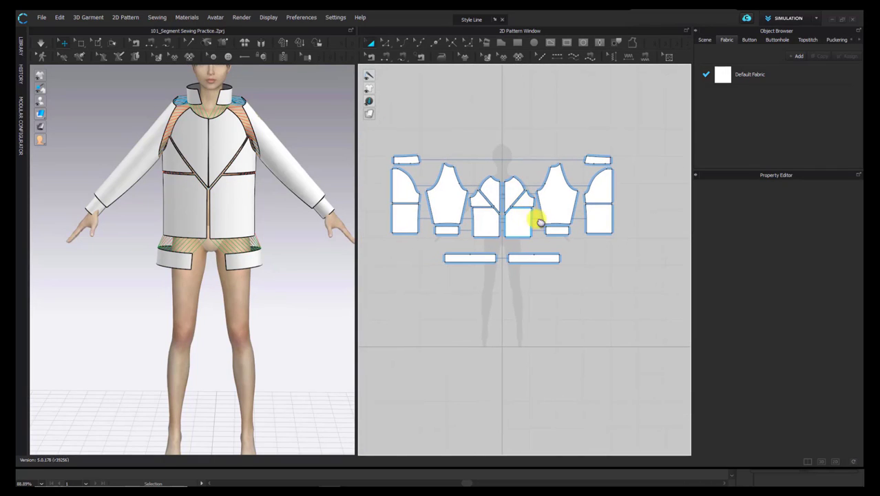
right_drag(288, 179, 135, 179)
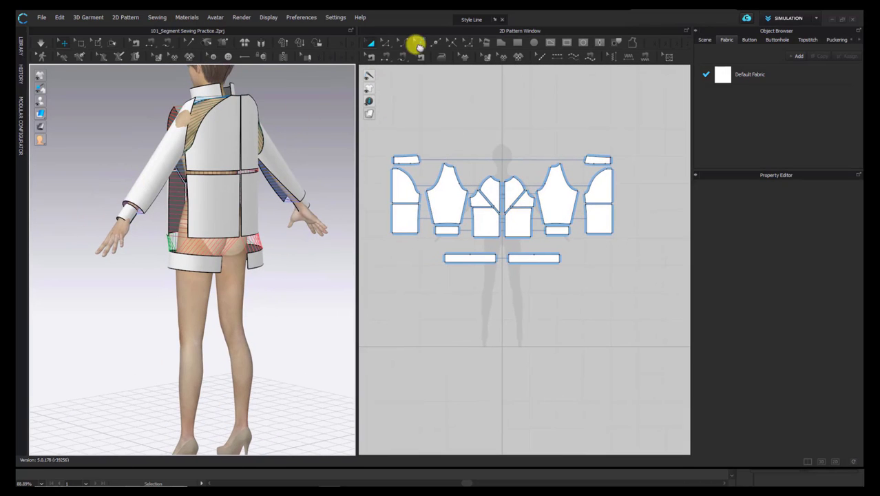
click(390, 58)
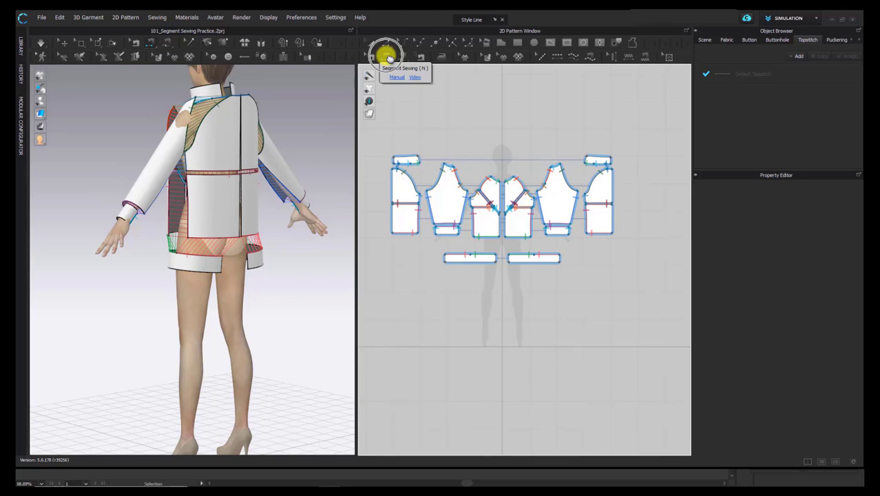
click(613, 182)
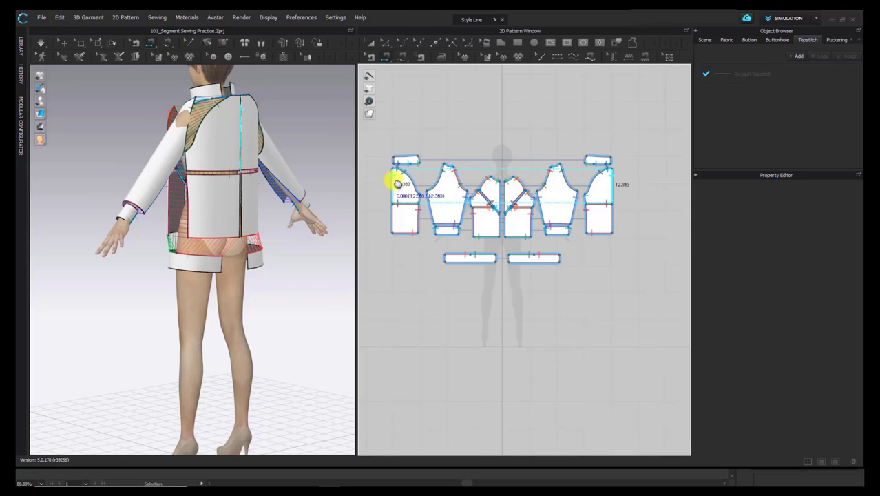
click(398, 183)
click(613, 217)
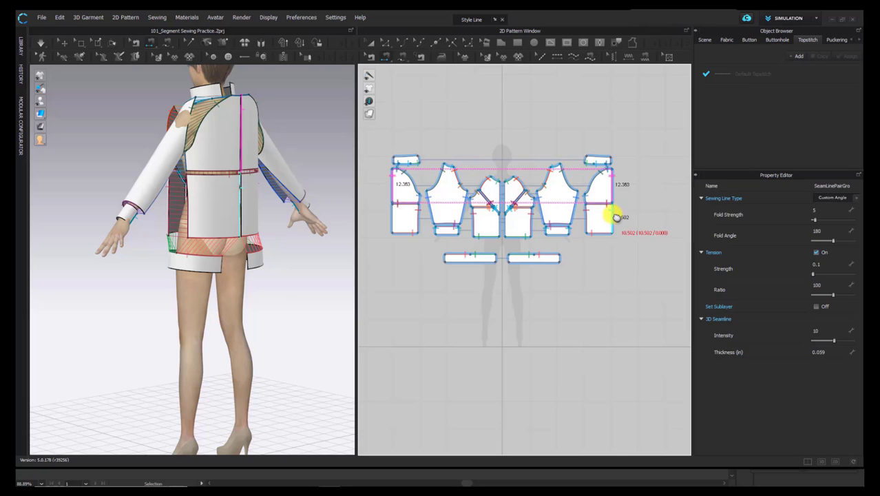
click(440, 217)
- Sew the centre-front edges of the two front bodice halves together and simulate the garment on the avatar
right_drag(153, 205, 110, 213)
right_drag(176, 218, 228, 228)
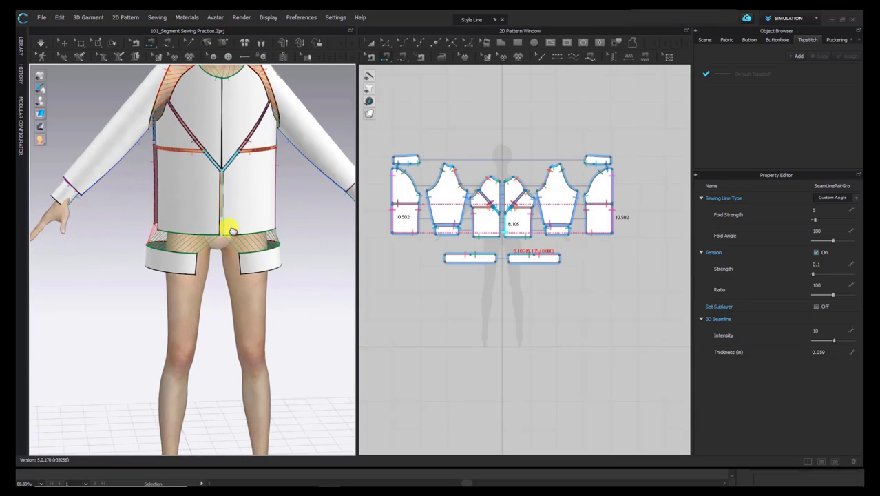
middle_drag(228, 228, 221, 246)
scroll(513, 205, up, 5)
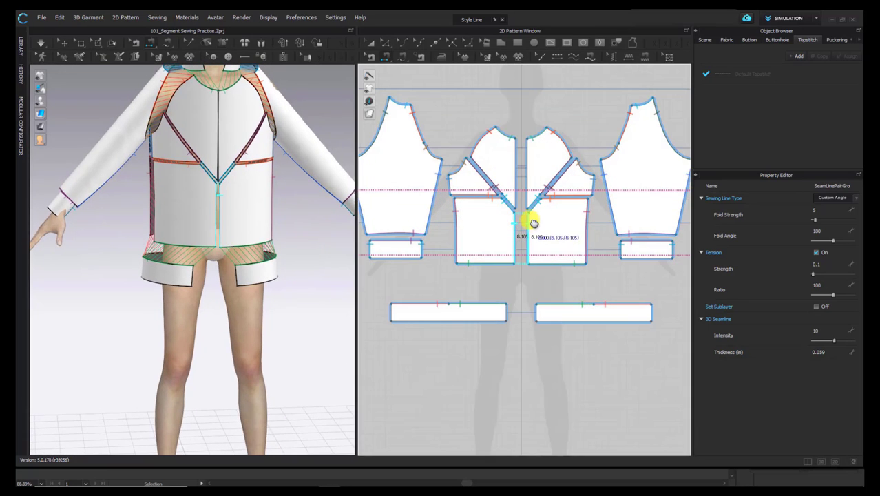
click(534, 221)
middle_drag(250, 181, 236, 230)
key(space)
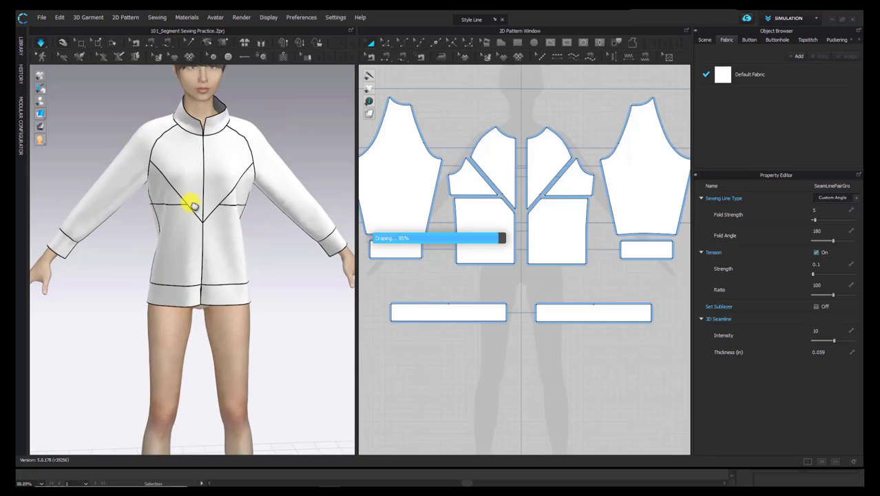
- Sew the centre-back ends of the two waistband pieces together with Segment Sewing
key(n)
right_drag(158, 215, 346, 218)
scroll(504, 193, up, 2)
middle_drag(555, 229, 507, 140)
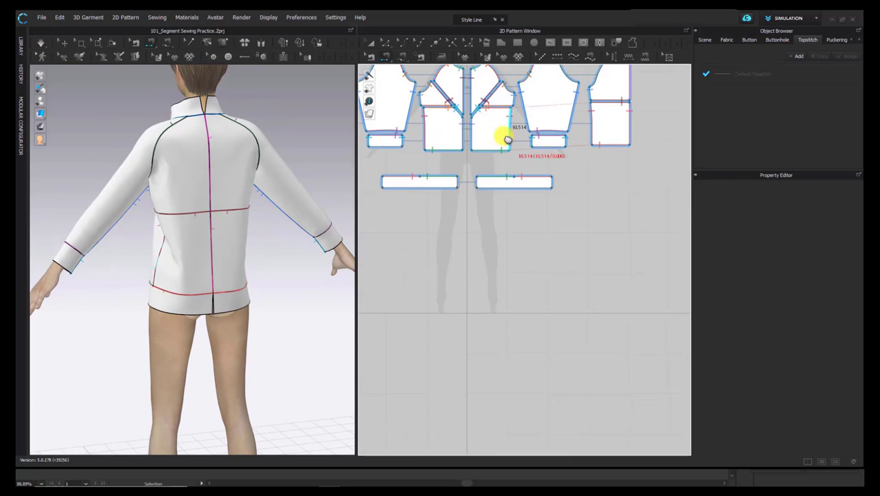
click(553, 179)
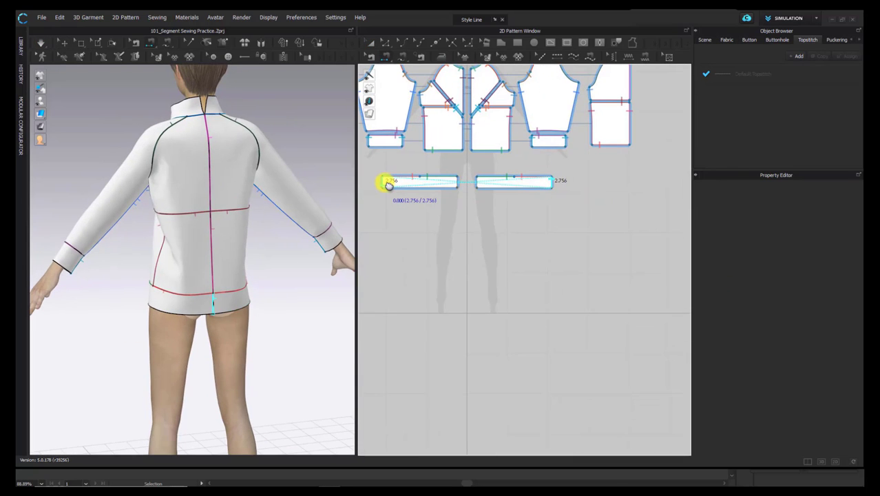
click(385, 182)
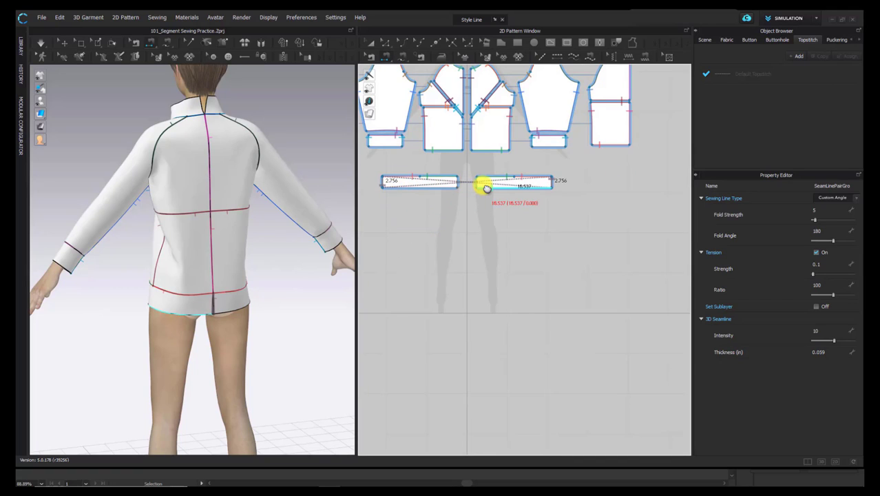
- Sew the centre-back ends of the two collar pieces together
key(ctrl+b)
middle_drag(555, 154, 558, 200)
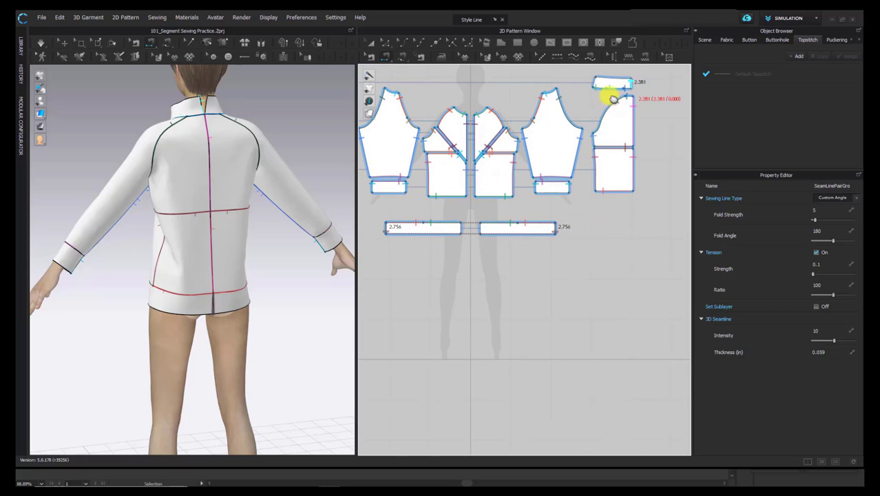
middle_drag(581, 118, 606, 124)
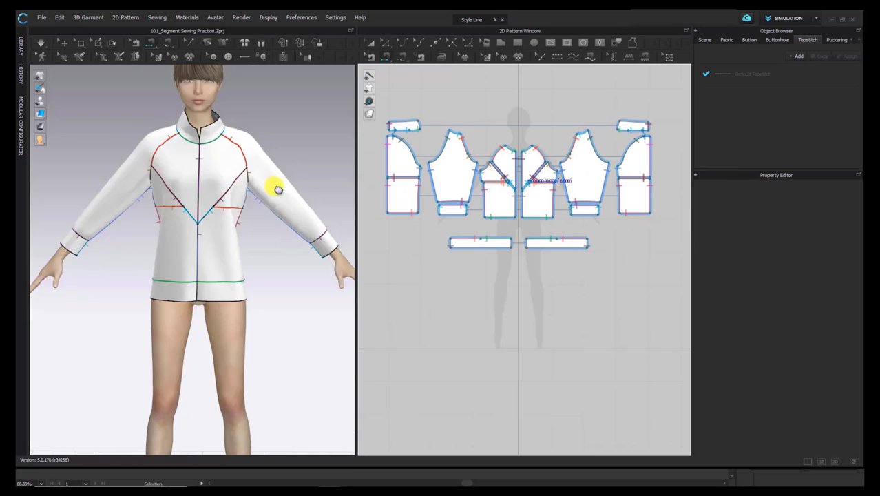
mouse_move(277, 187)
right_down()
mouse_move(138, 191)
mouse_move(272, 183)
right_up()
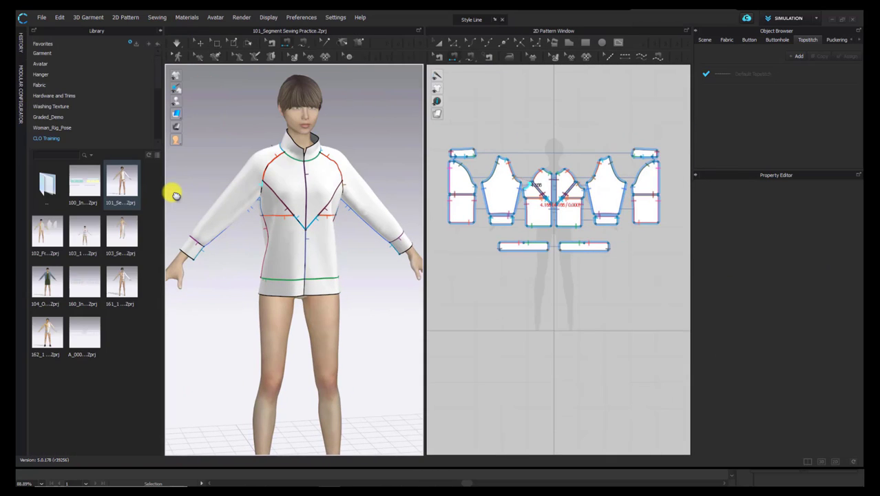
- Open the project 102_Free Sewing Practice.Zprj from the CLO Training library folder
mouse_move(38, 234)
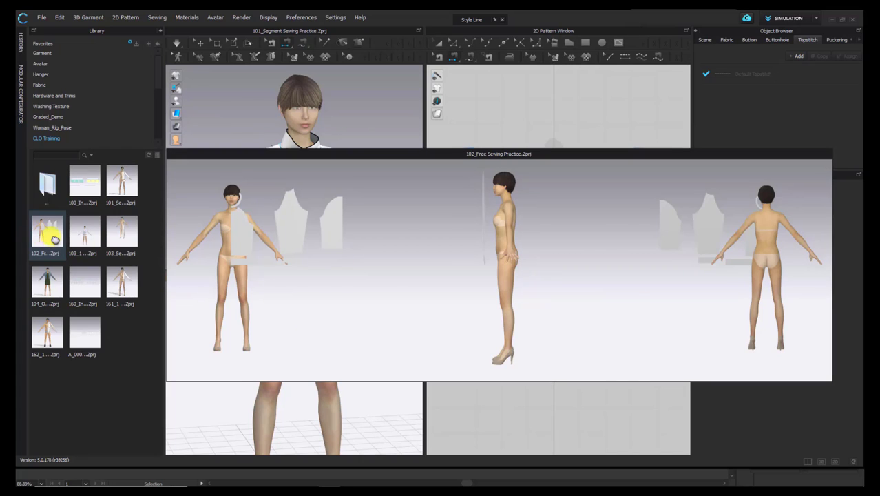
double_click(54, 237)
click(453, 277)
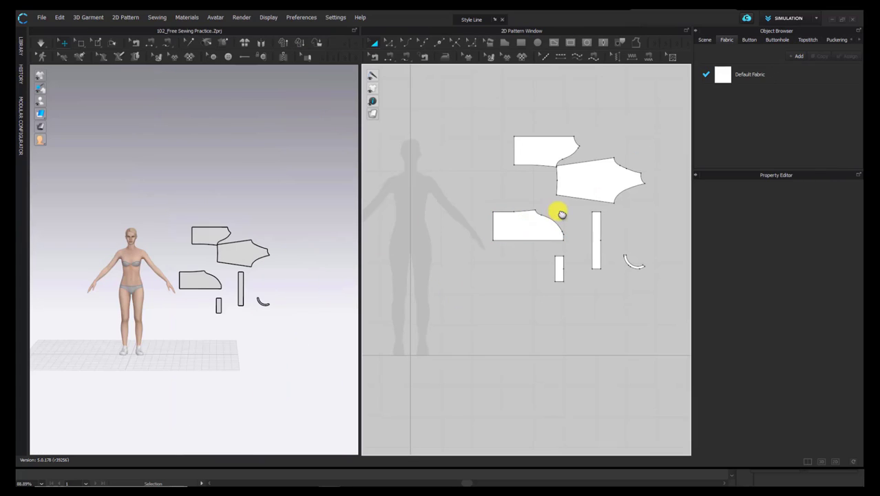
middle_drag(562, 215, 582, 205)
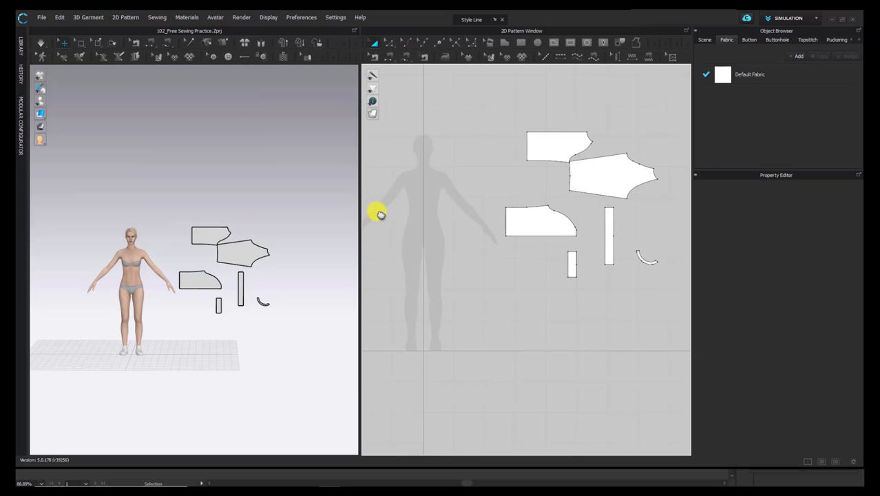
middle_drag(166, 229, 165, 172)
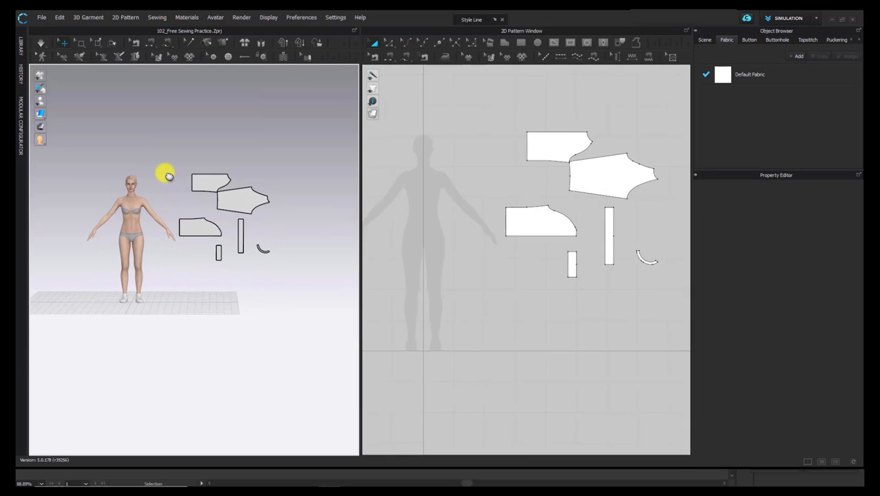
- Rotate all pattern pieces together 90 degrees counterclockwise so they stand upright in the 2D layout
click(570, 145)
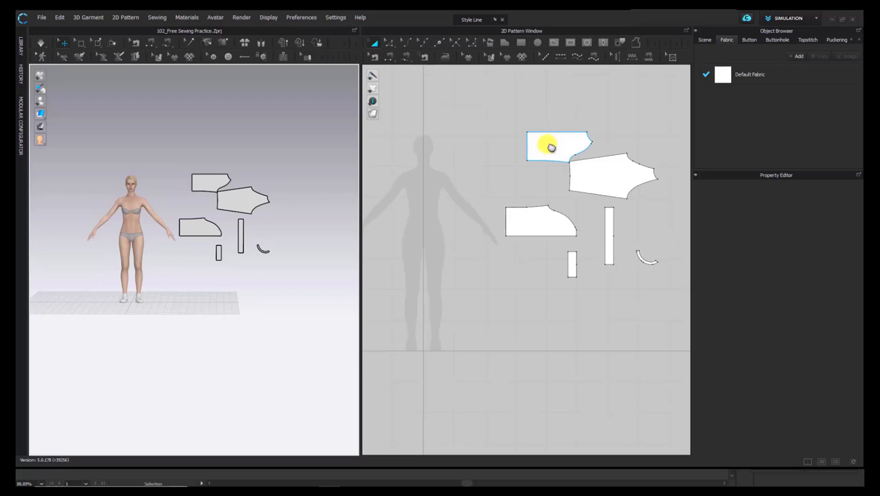
click(430, 83)
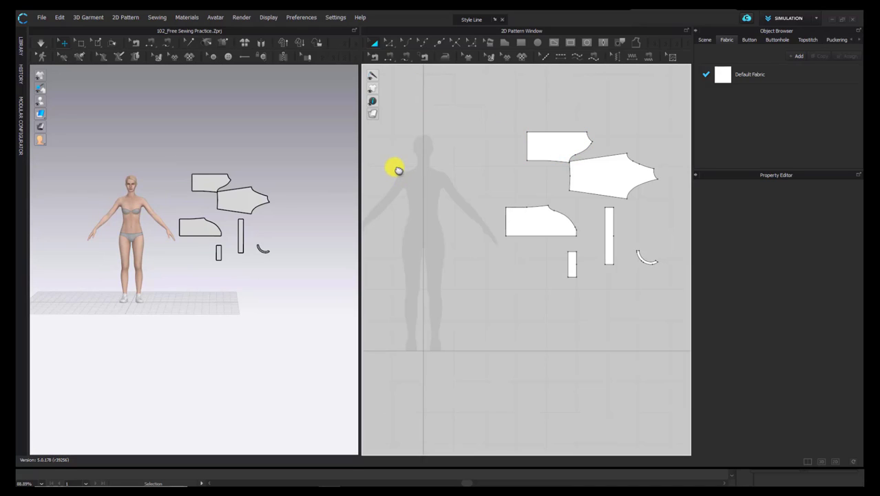
middle_drag(397, 171, 393, 174)
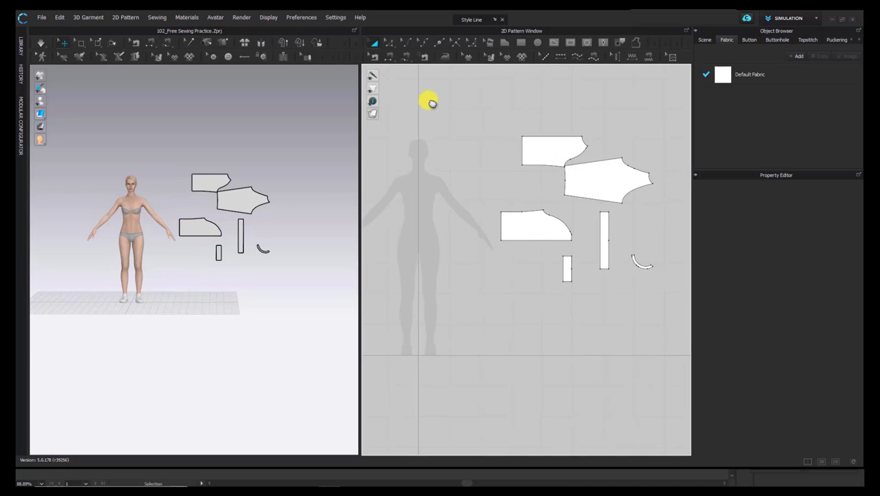
click(374, 42)
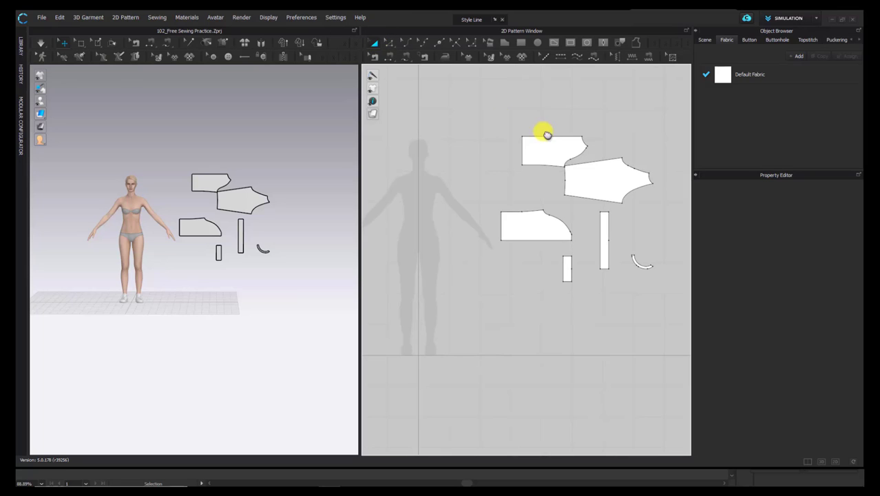
drag(460, 104, 667, 318)
middle_drag(588, 289, 571, 309)
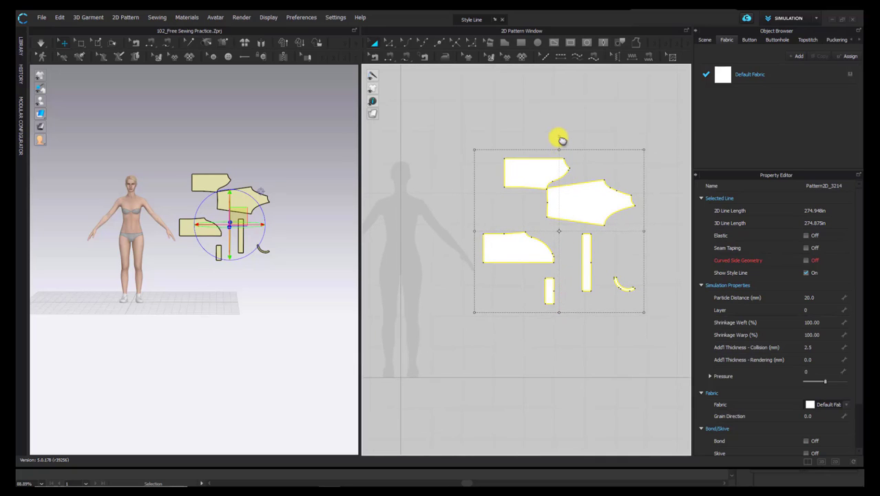
drag(562, 140, 495, 239)
click(509, 316)
middle_drag(517, 294, 538, 268)
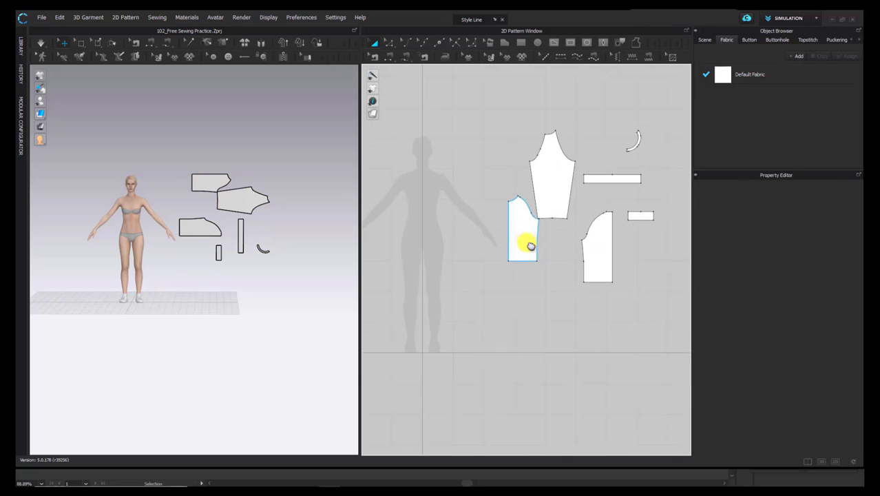
- Place the front bodice over the avatar silhouette's torso and bring the sleeve and back bodice closer beside it
drag(523, 242, 448, 215)
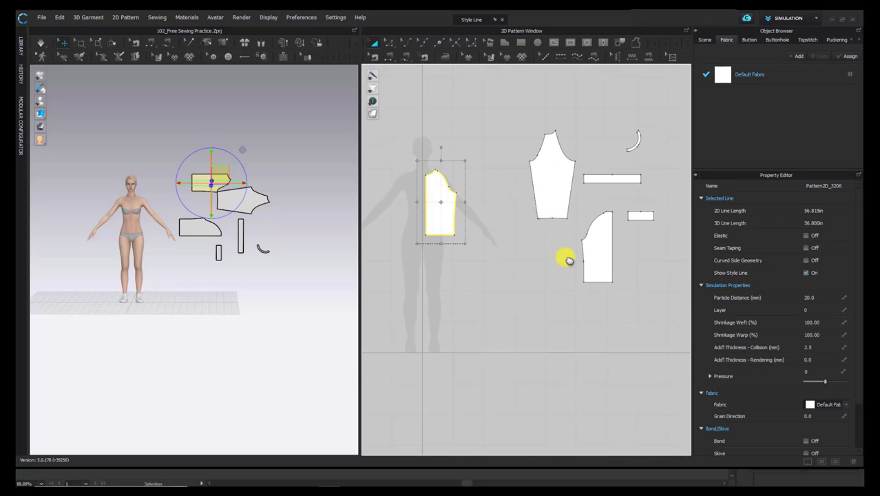
drag(554, 171, 503, 159)
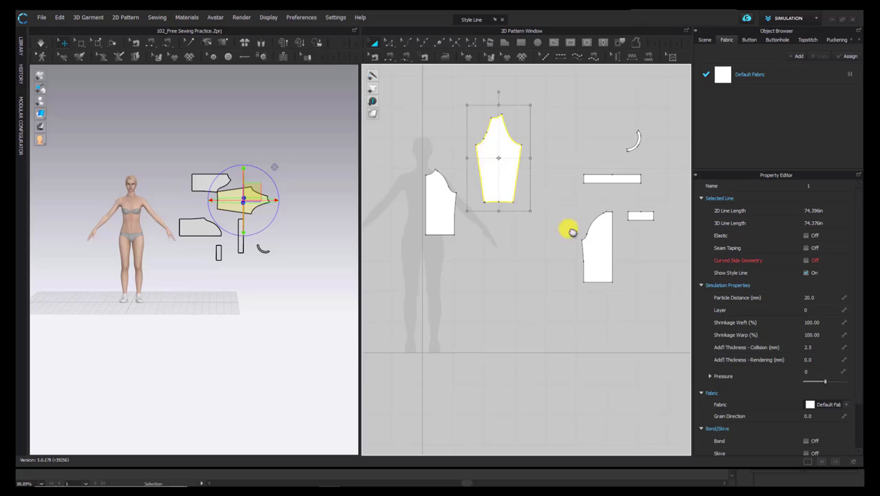
drag(597, 258, 544, 226)
drag(499, 186, 492, 307)
click(539, 235)
drag(538, 234, 518, 224)
- Place the collar above the front bodice, the waistband below it, and the sleeve and cuff between the bodice pieces
drag(639, 142, 448, 157)
drag(609, 181, 474, 254)
drag(503, 314, 490, 169)
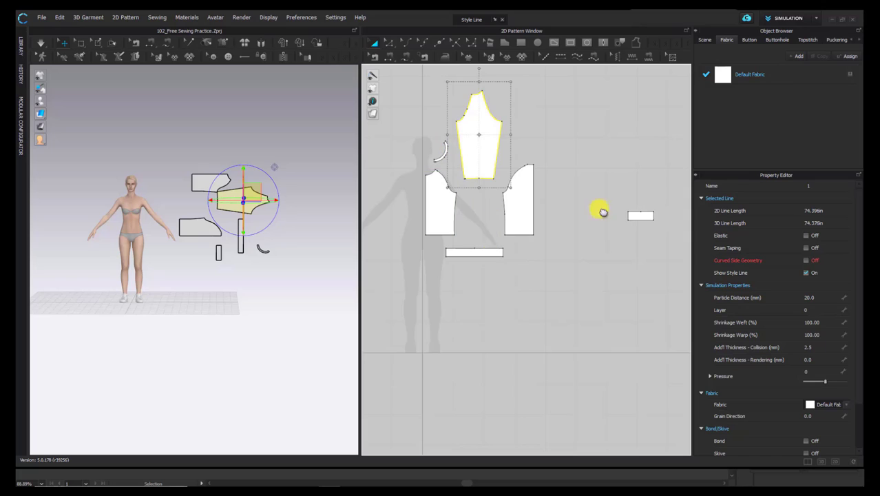
drag(641, 217, 480, 191)
- Move the back bodice farther away from the sleeve to leave space between the pieces
click(592, 241)
middle_drag(592, 241, 599, 276)
scroll(605, 252, up, 3)
drag(569, 235, 664, 243)
scroll(640, 257, down, 3)
middle_drag(639, 260, 584, 273)
click(493, 194)
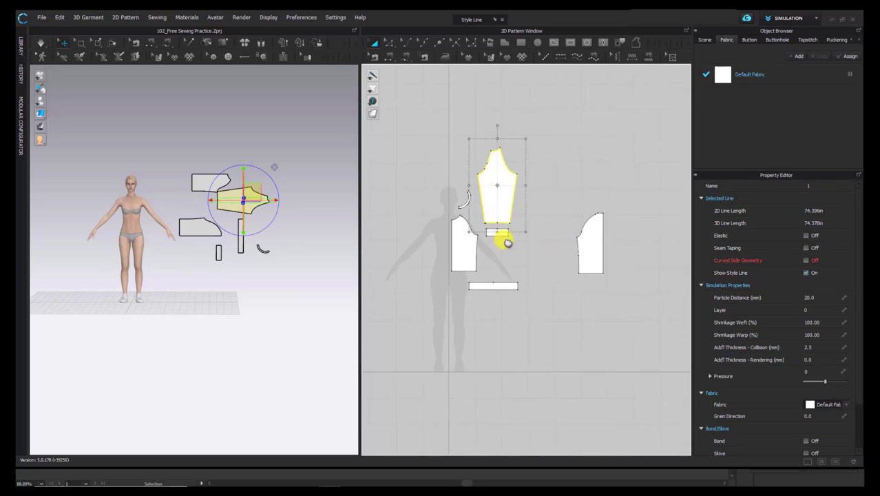
scroll(509, 230, up, 2)
scroll(523, 249, down, 1)
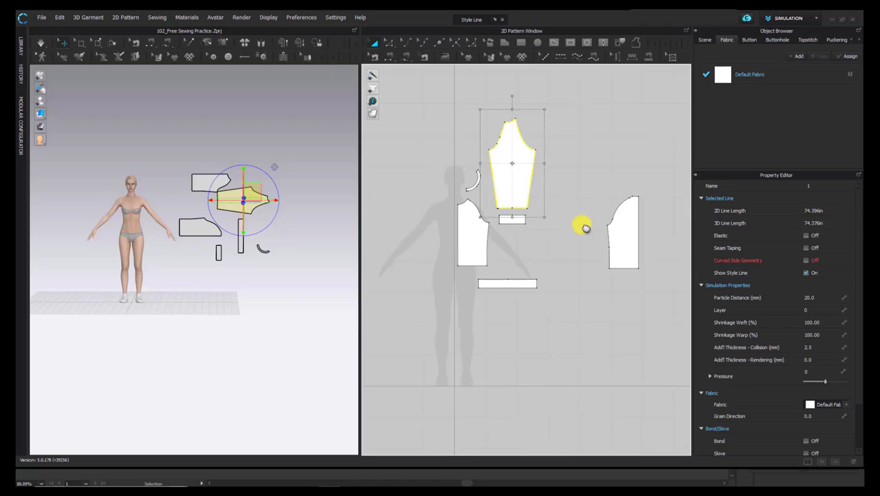
click(611, 144)
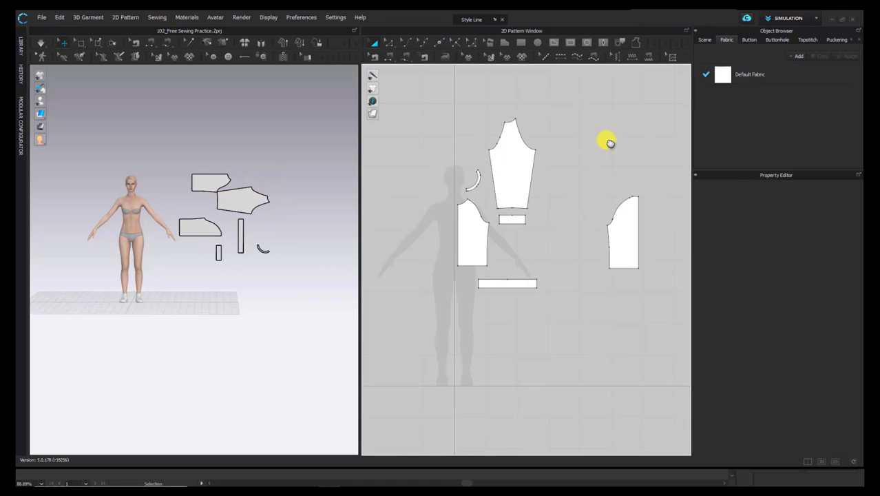
- Lower the cuff and sleeve between the bodice pieces and bring the back bodice closer to the sleeve
middle_drag(489, 181, 479, 206)
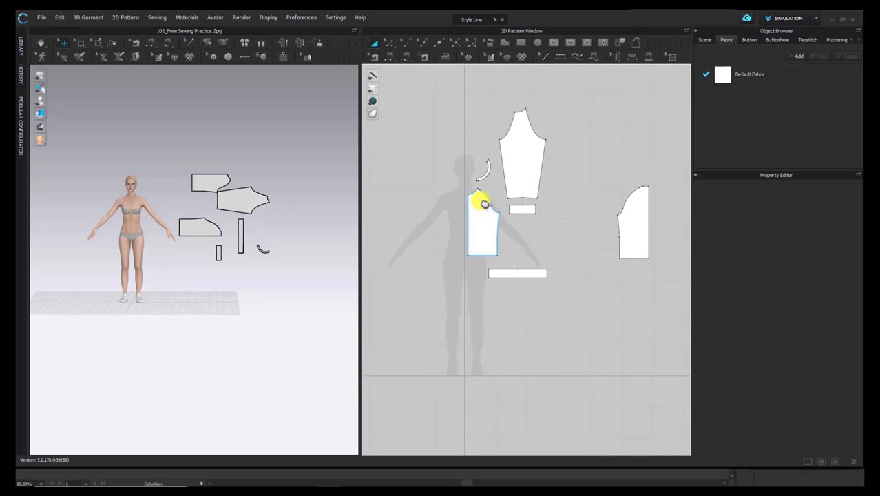
drag(522, 211, 529, 248)
click(523, 168)
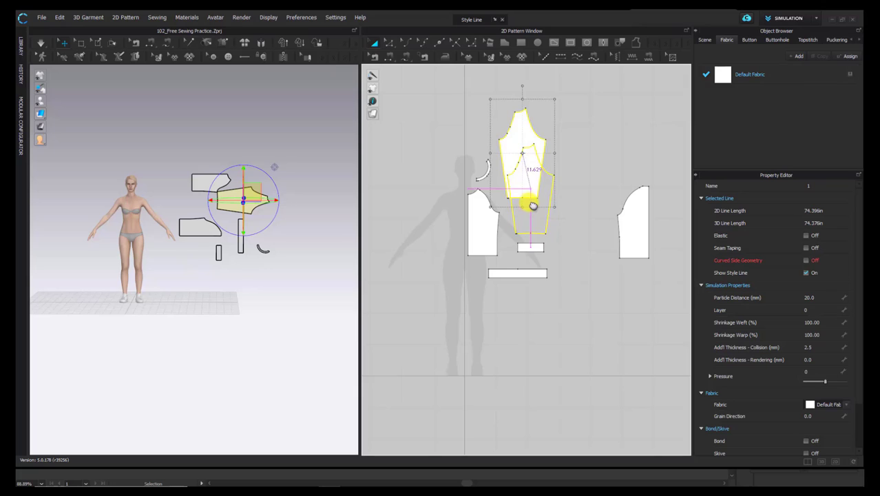
drag(642, 232, 586, 231)
click(613, 171)
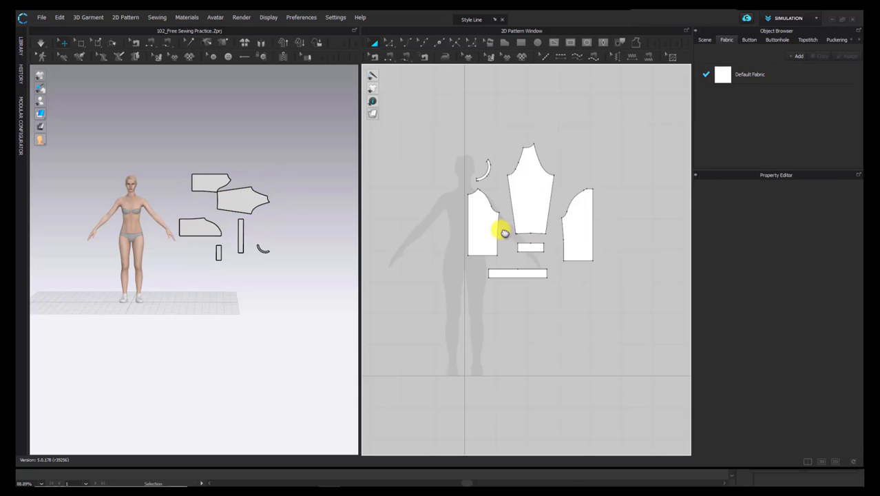
- Compare the front and back bodice side seams next to each other, and return the pieces to either side of the sleeve
drag(505, 233, 559, 319)
drag(586, 230, 568, 315)
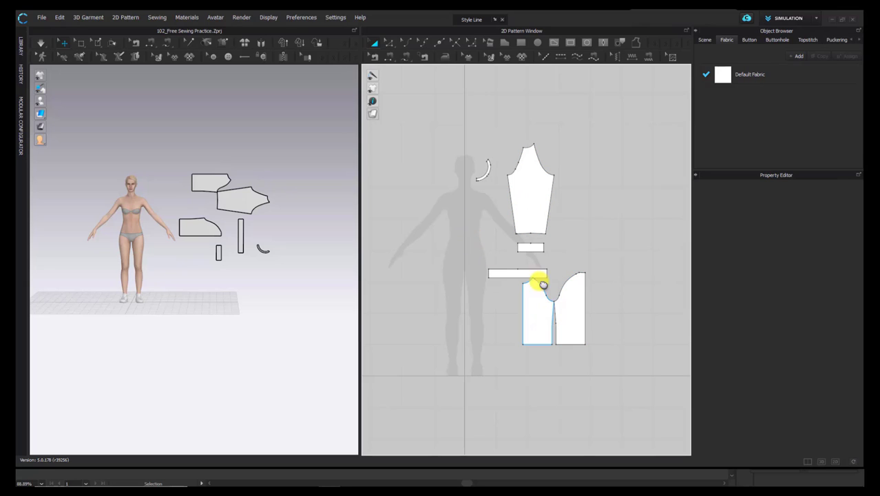
click(536, 231)
drag(503, 227, 493, 221)
drag(580, 308, 613, 226)
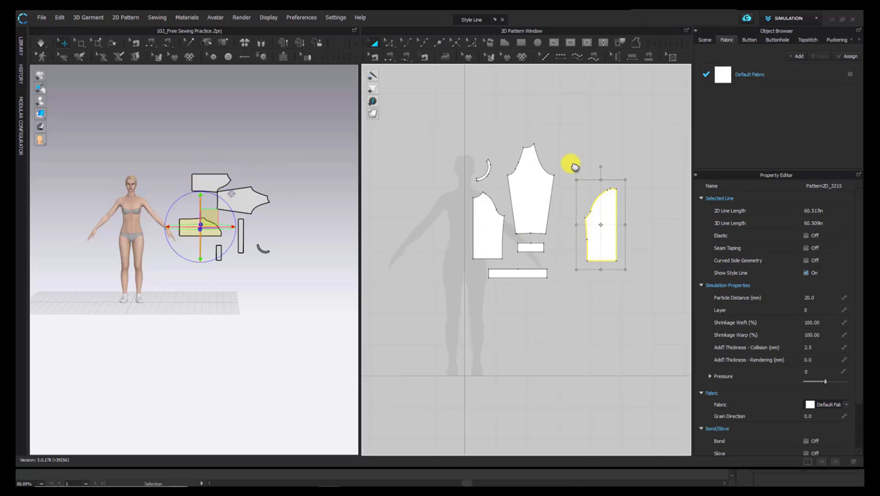
- Centre the sleeve and cuff between the bodice pieces and shift the waistband slightly lower
click(573, 166)
drag(540, 195, 551, 198)
click(574, 169)
drag(540, 252, 553, 291)
click(575, 288)
click(561, 303)
- Check the side seam line lengths of the back and front bodice with Edit Pattern
key(z)
click(587, 231)
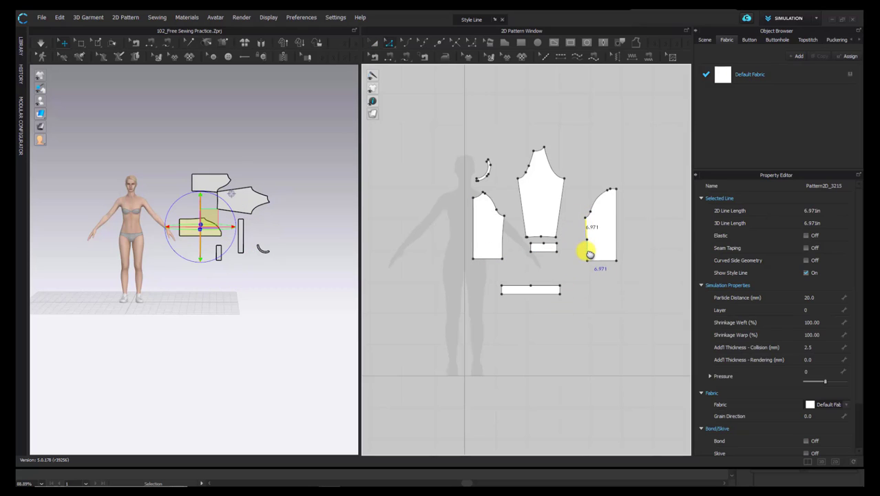
click(503, 226)
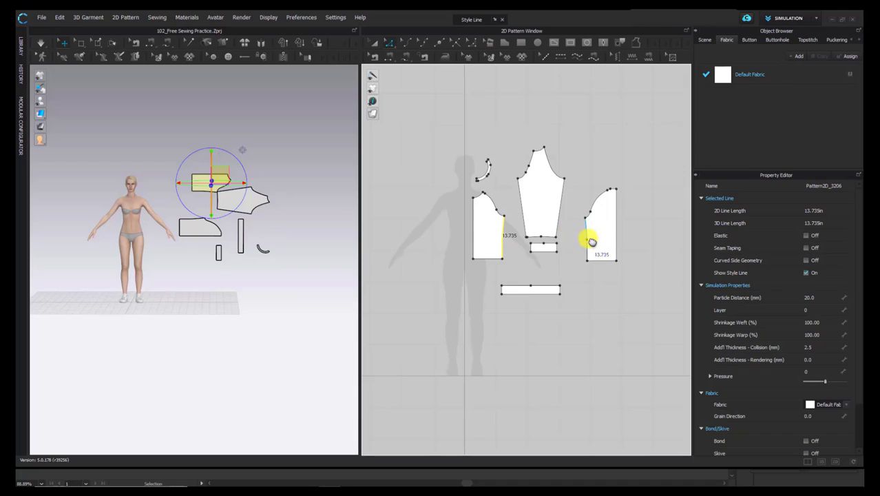
click(623, 198)
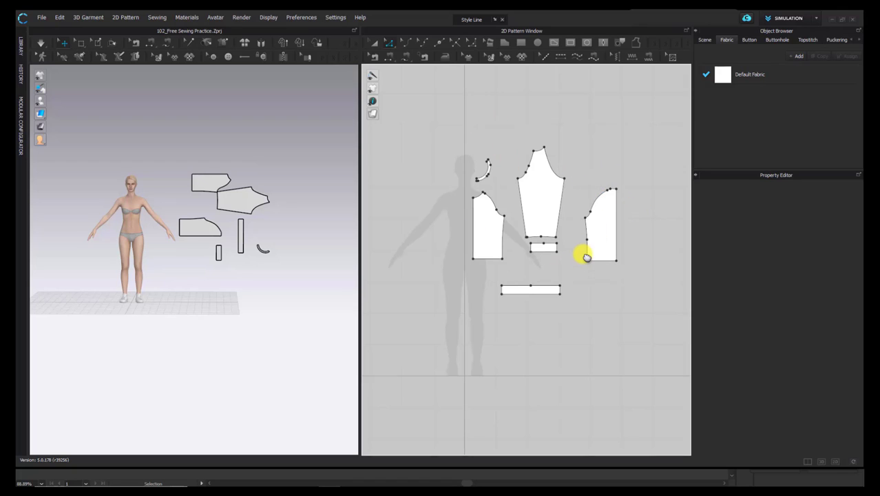
- Reset the 3D arrangement of all pattern pieces to match the 2D layout
click(241, 42)
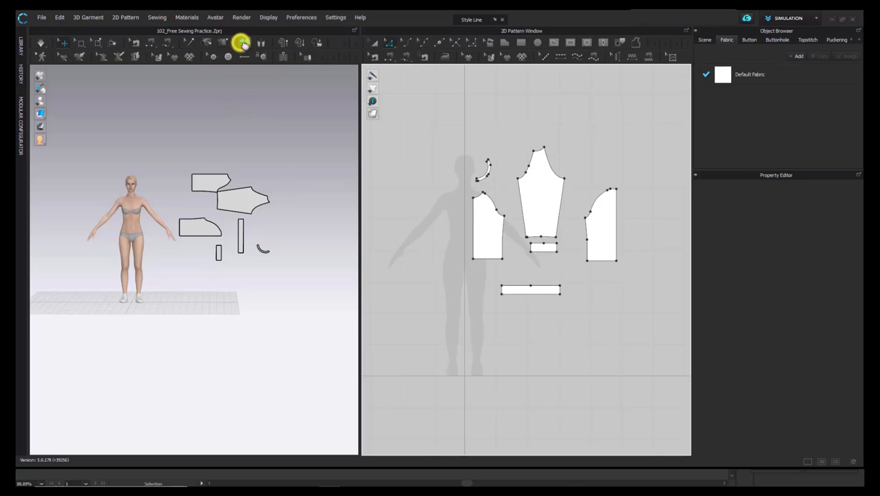
click(245, 42)
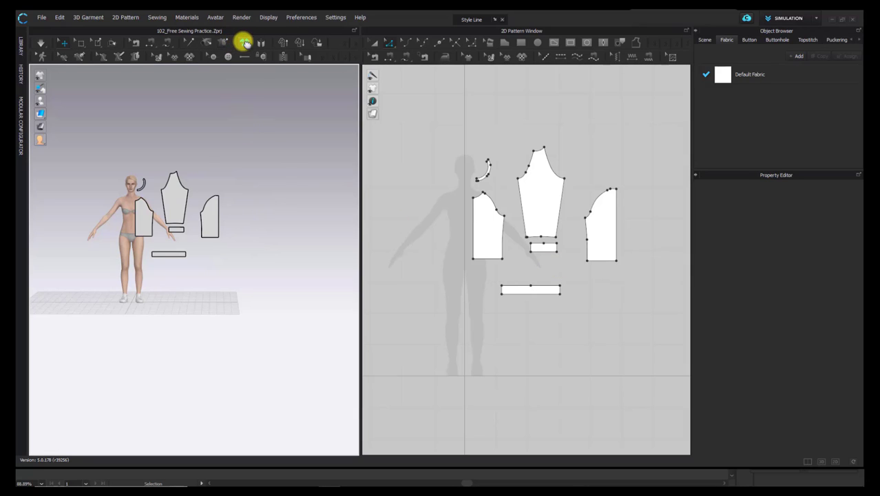
middle_drag(206, 207, 218, 203)
scroll(218, 204, up, 1)
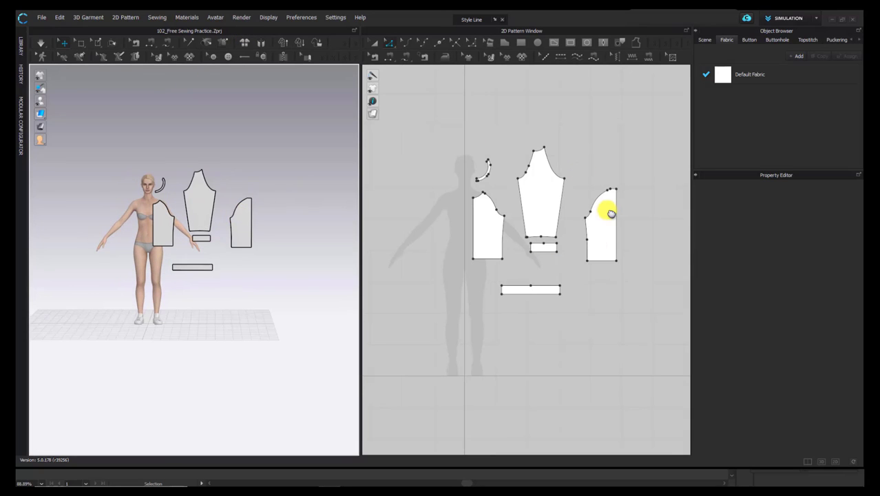
- Set the avatar to the front view and show its arrangement points
key(a)
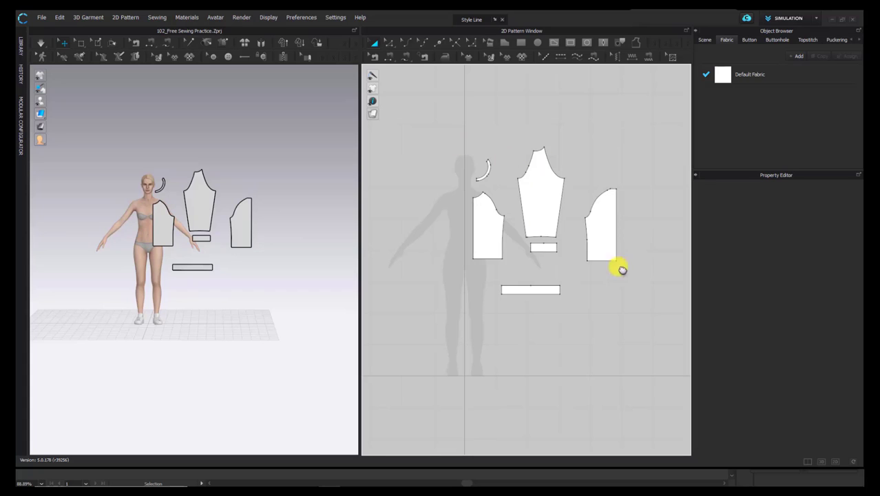
mouse_move(218, 228)
right_down()
mouse_move(235, 238)
mouse_move(215, 235)
right_up()
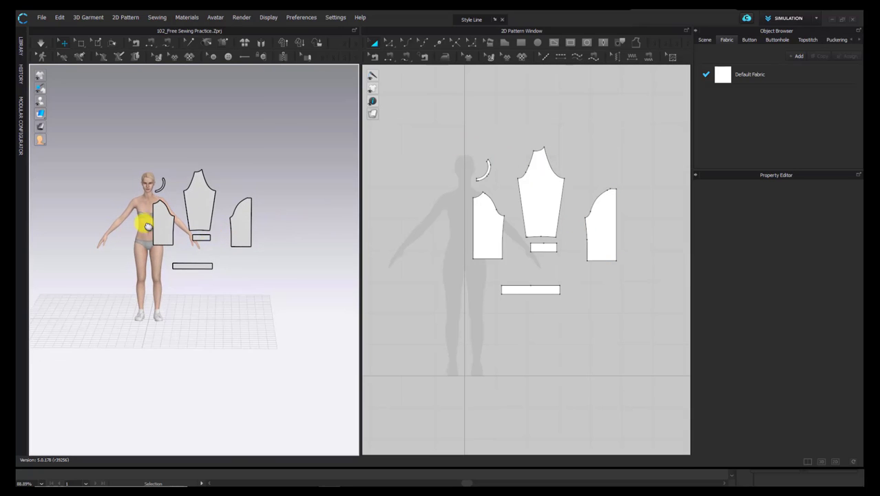
middle_drag(166, 220, 185, 223)
scroll(189, 220, down, 2)
key(2)
key(shift+f)
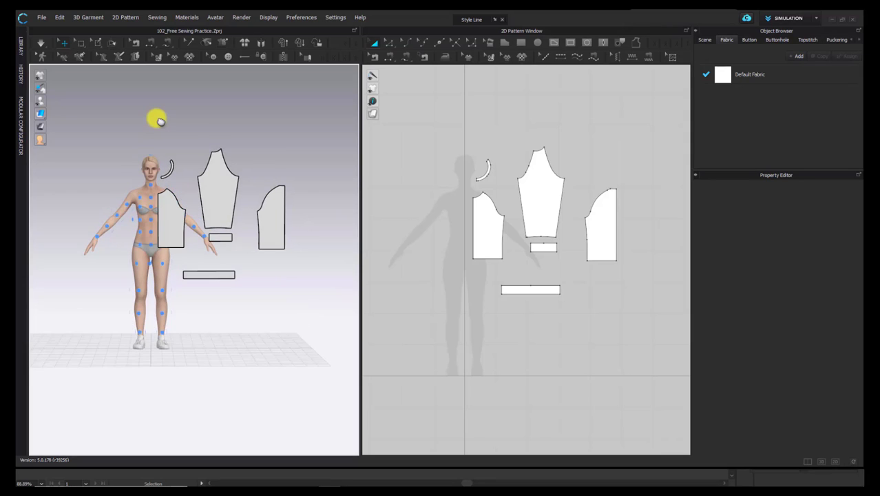
scroll(178, 191, up, 2)
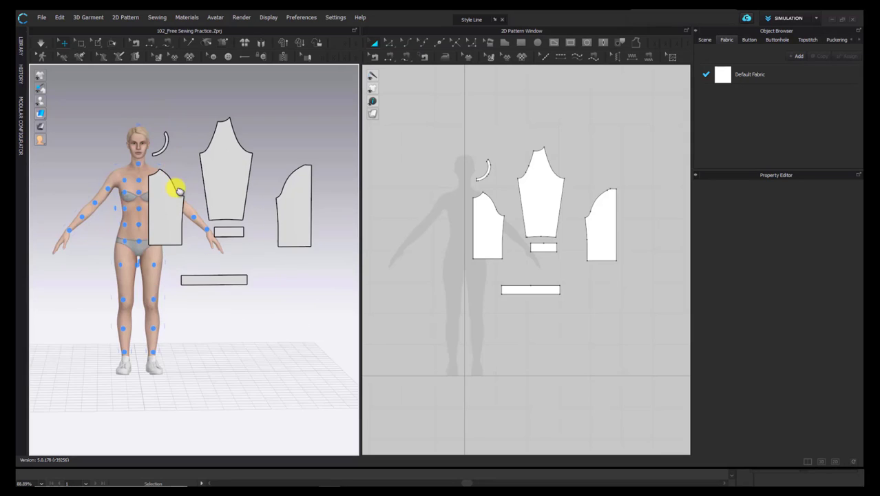
scroll(181, 195, up, 1)
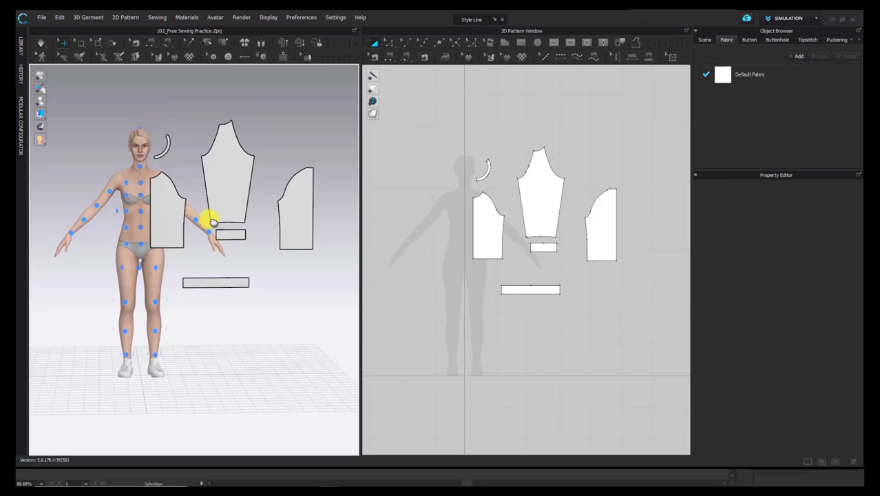
- Select all pattern pieces and move them up and away from the avatar in the 3D window
right_drag(212, 222, 167, 224)
scroll(165, 225, up, 4)
middle_drag(175, 218, 149, 233)
right_drag(149, 233, 343, 204)
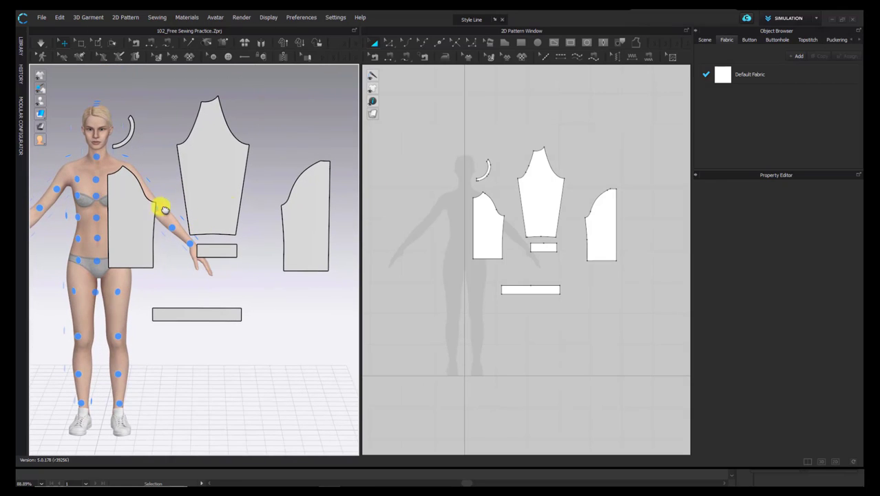
scroll(165, 210, down, 2)
middle_drag(260, 200, 266, 196)
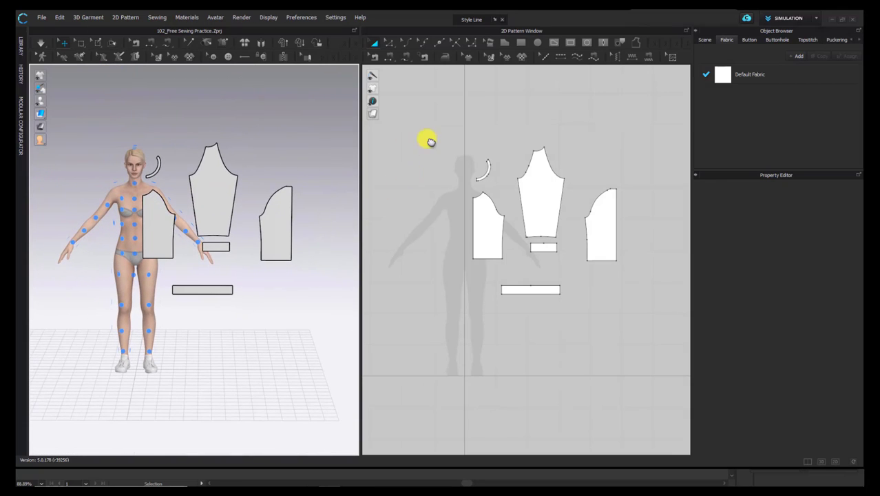
drag(429, 141, 650, 338)
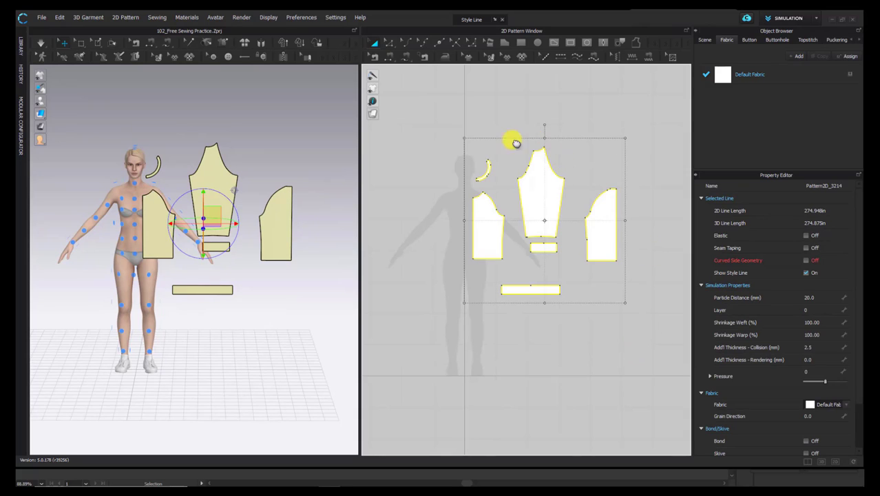
drag(429, 103, 634, 323)
right_drag(286, 222, 218, 212)
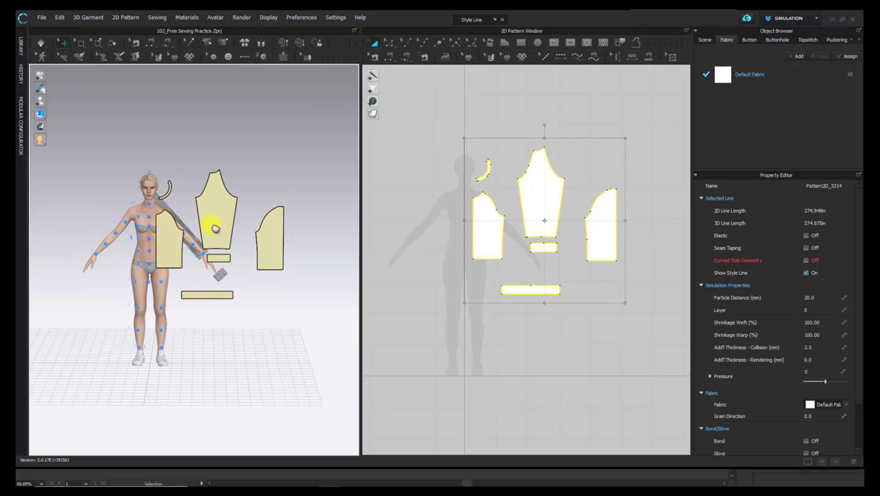
drag(215, 229, 277, 137)
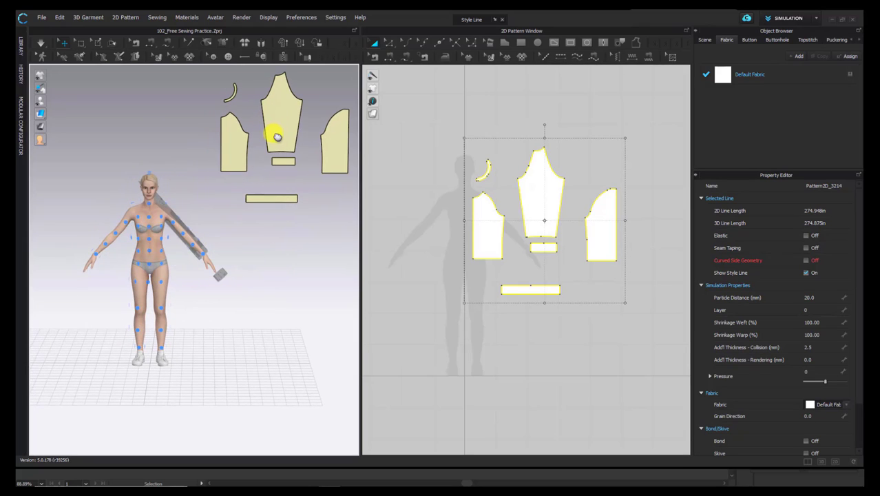
click(291, 245)
- Arrange the front bodice piece on the avatar's left front torso using its arrangement point
middle_drag(200, 242, 255, 214)
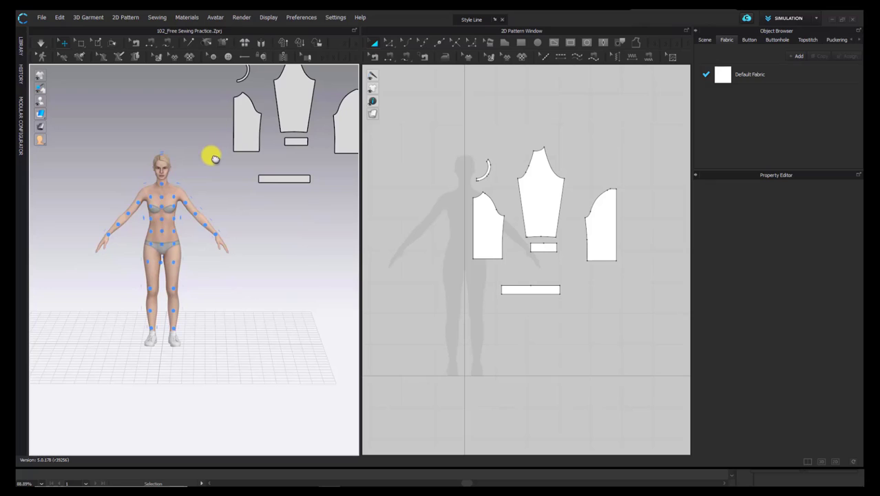
click(249, 135)
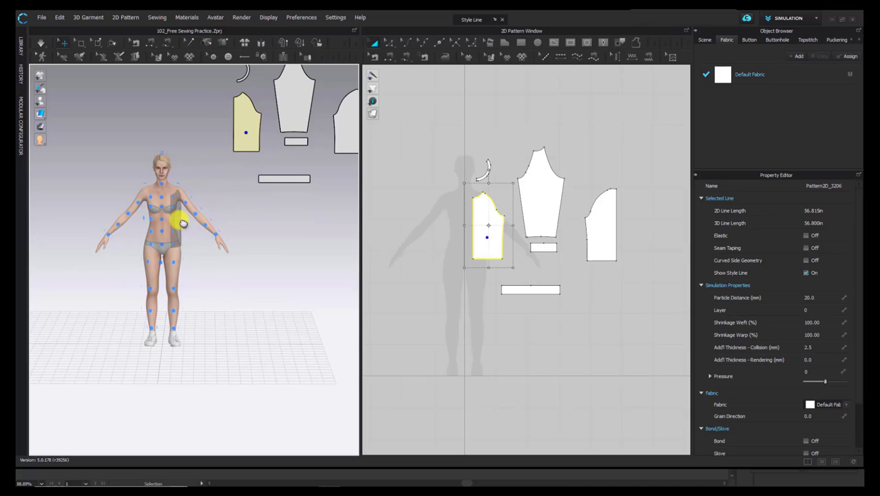
click(180, 220)
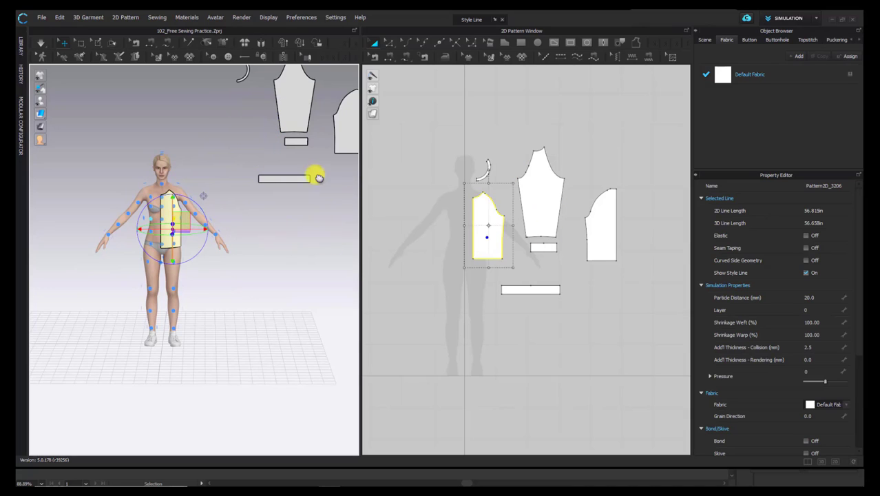
- Arrange the sleeve pattern on the avatar's left arm using an outer arm arrangement point
right_drag(266, 200, 257, 222)
click(258, 222)
scroll(250, 230, down, 3)
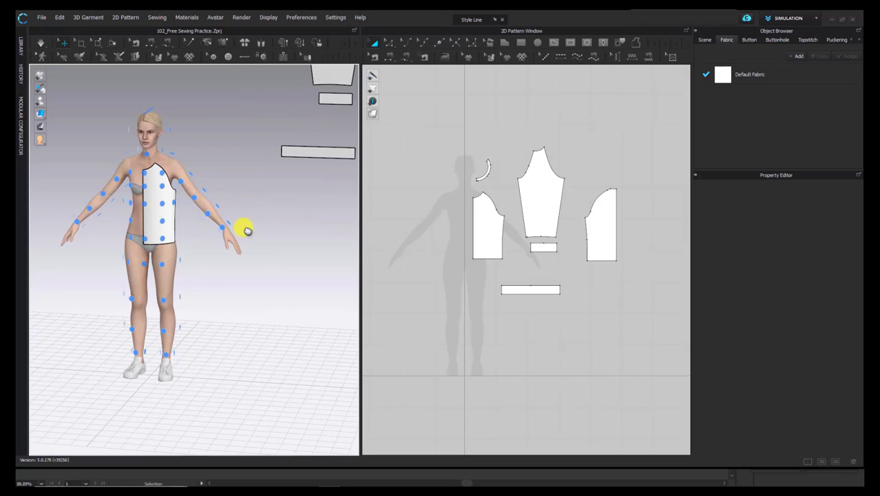
scroll(238, 225, up, 2)
scroll(173, 157, up, 4)
scroll(238, 208, up, 3)
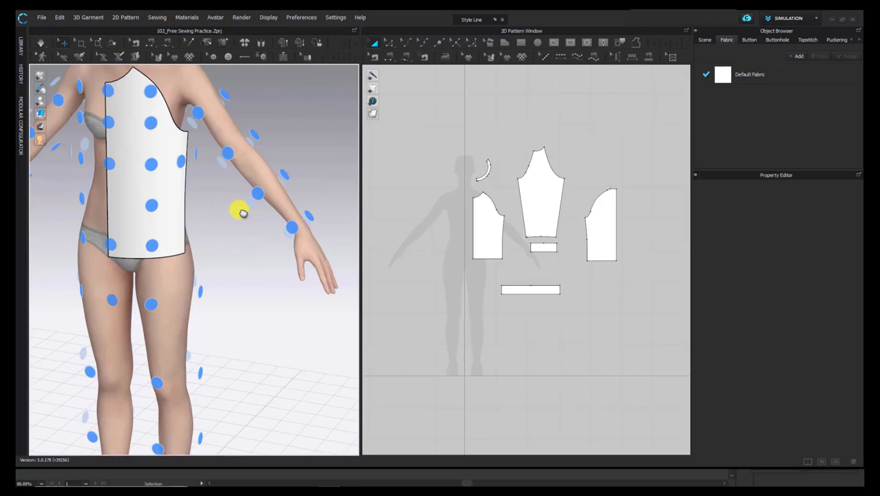
right_drag(234, 211, 238, 210)
middle_drag(238, 210, 254, 234)
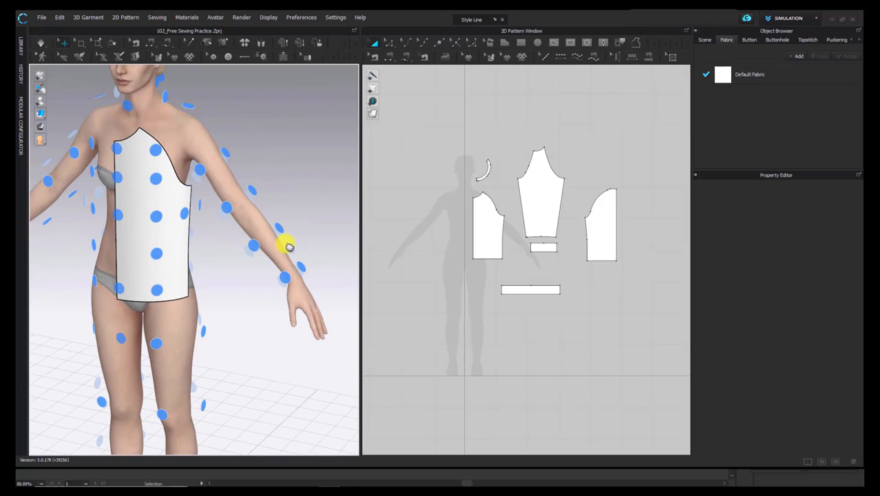
click(551, 195)
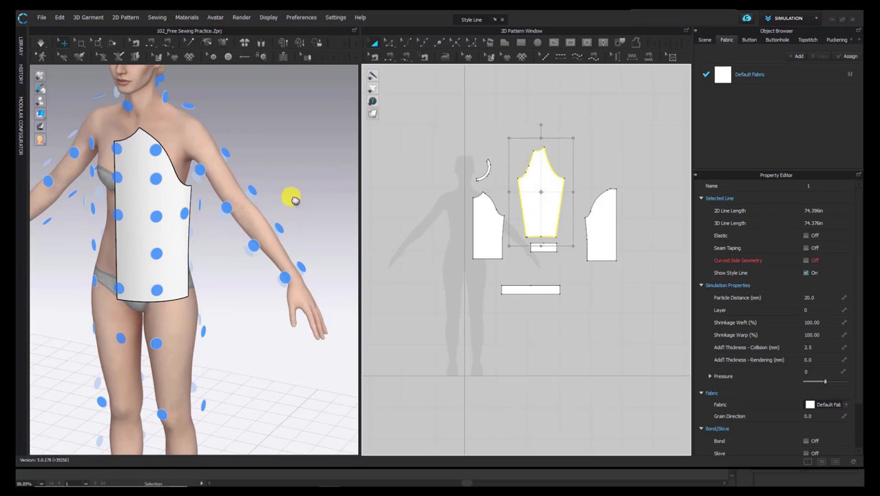
click(255, 195)
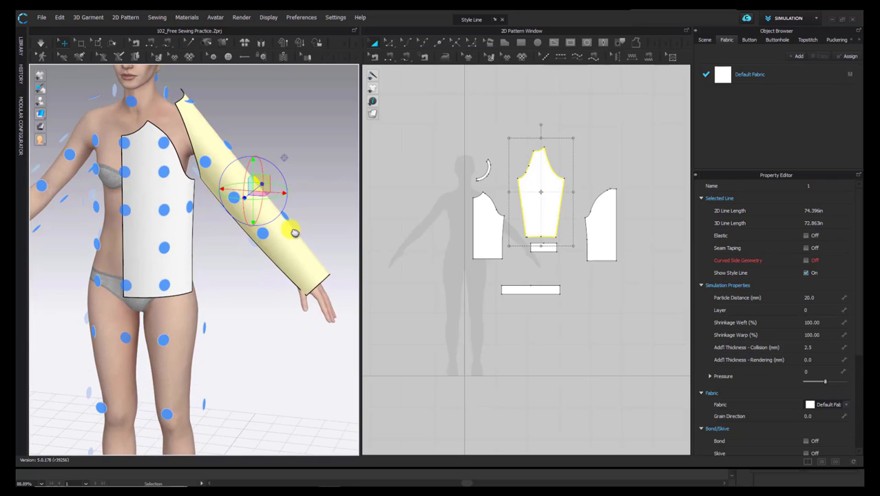
- Arrange the back bodice piece on the left half of the avatar's back using its arrangement point
right_drag(275, 231, 151, 219)
click(605, 225)
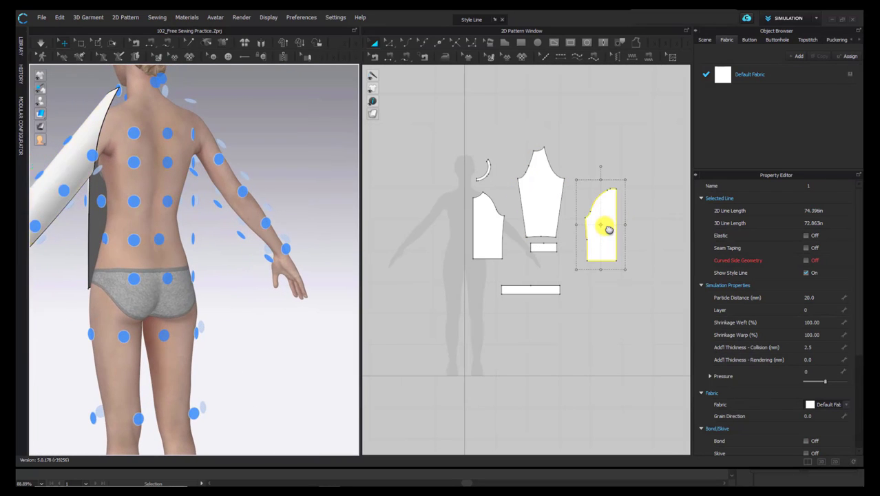
right_drag(153, 210, 191, 222)
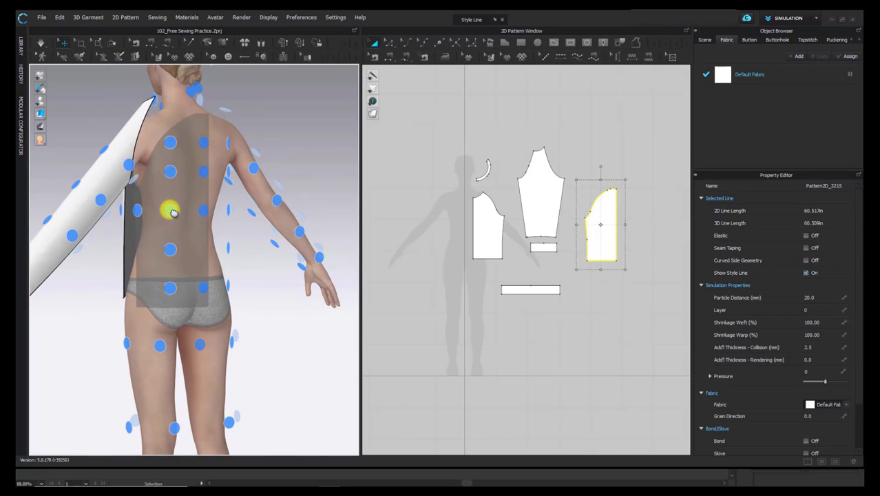
click(169, 209)
- Arrange the small cuff pattern around the avatar's left wrist, just below the sleeve hem
right_drag(169, 208, 235, 250)
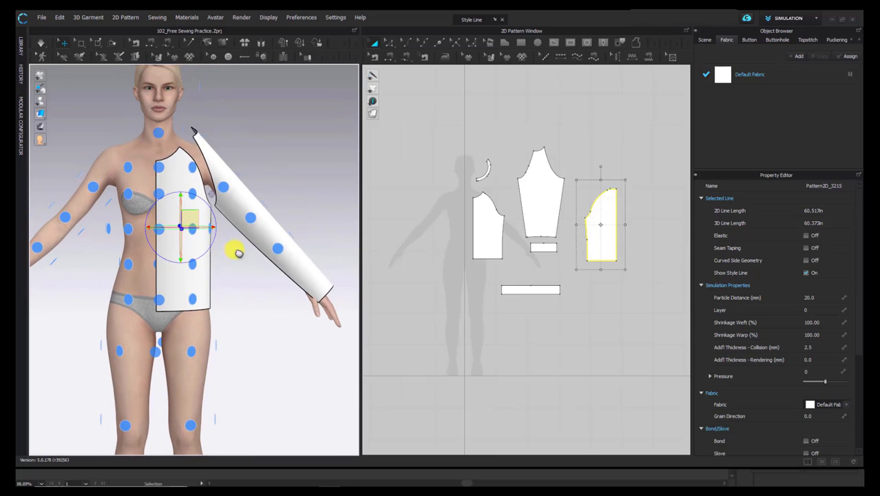
click(544, 257)
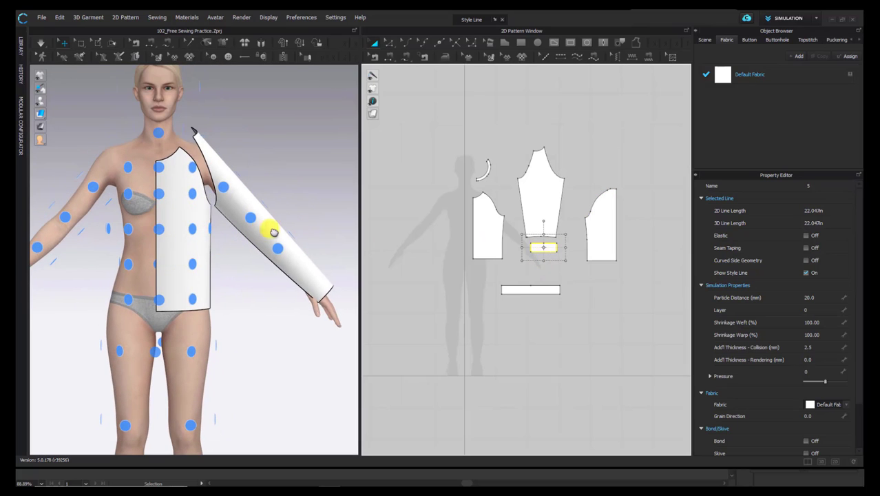
right_drag(297, 211, 262, 217)
click(307, 208)
drag(269, 228, 251, 204)
click(554, 250)
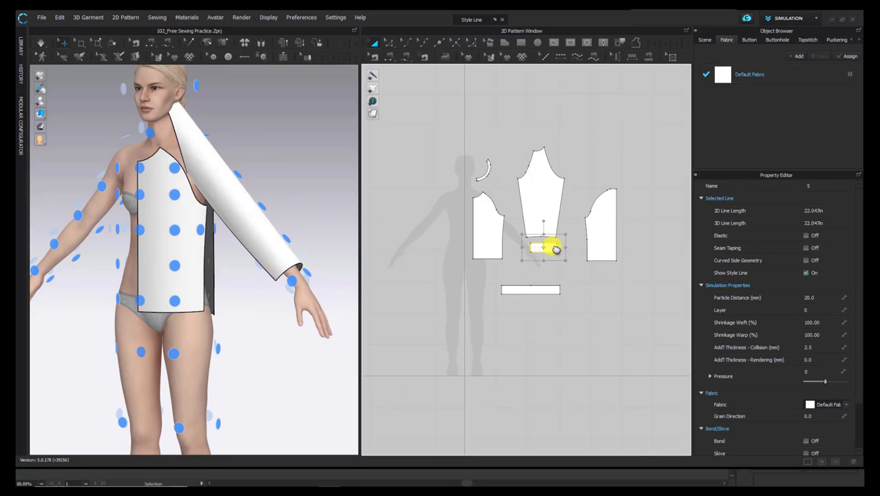
- Arrange the long waistband piece around the avatar's left upper thigh, below the bodice hem
click(543, 291)
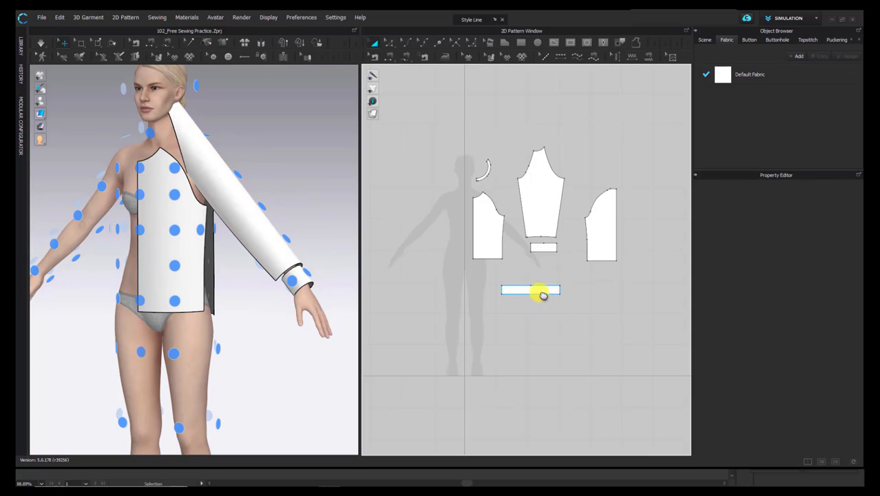
right_drag(250, 301, 261, 297)
middle_drag(228, 365, 255, 287)
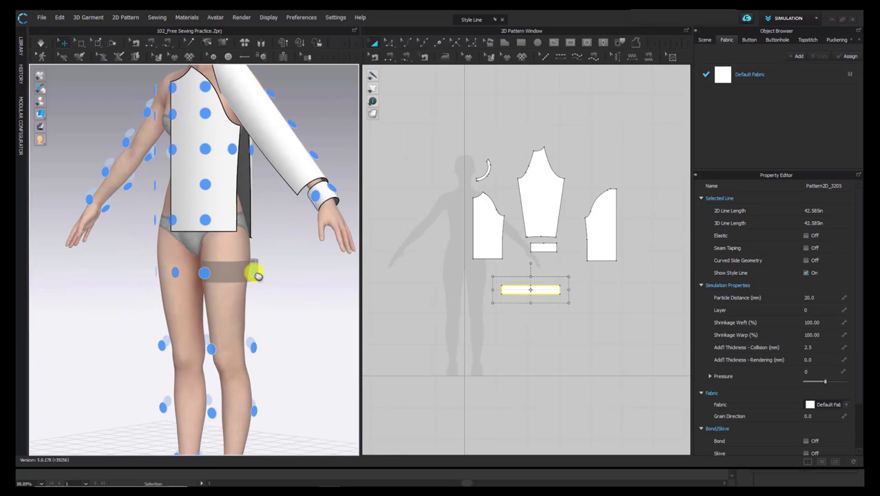
click(255, 274)
right_drag(317, 295, 146, 256)
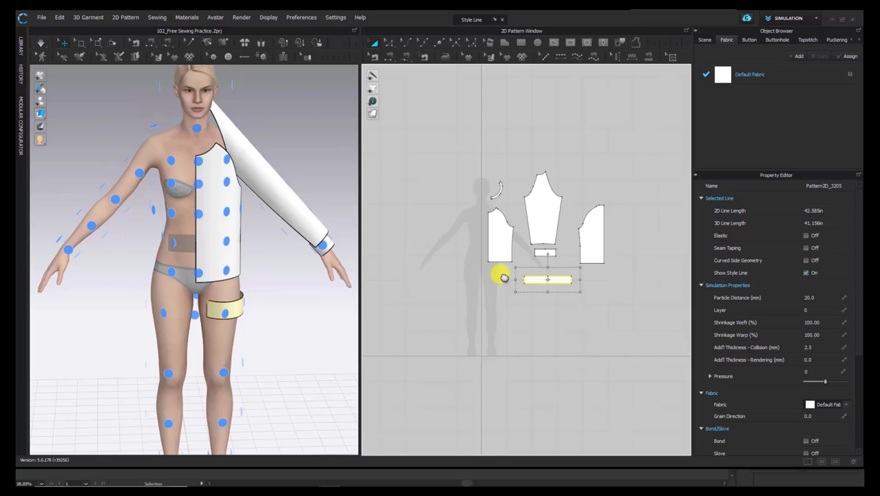
- Clone all pattern pieces as Symmetric Pattern (with Sewing) and place the copies left of the originals in the 2D window
middle_drag(426, 270, 458, 290)
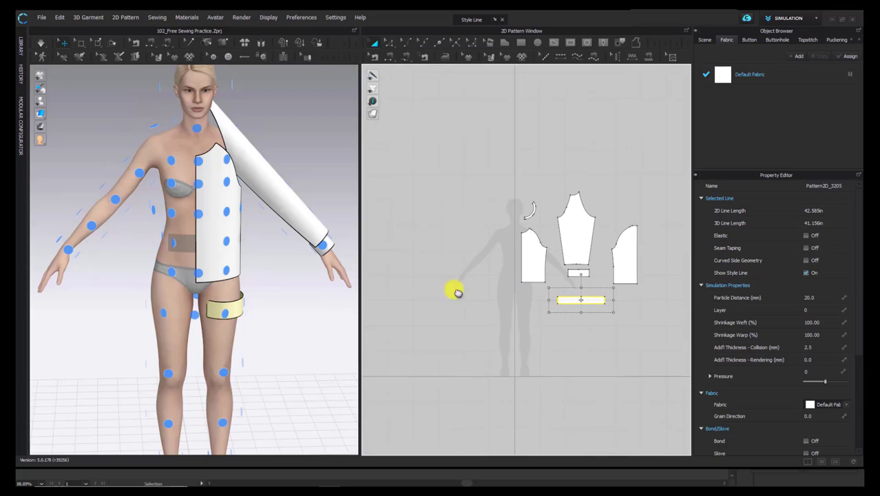
right_drag(254, 275, 262, 277)
middle_drag(224, 265, 234, 285)
scroll(235, 285, down, 1)
right_drag(235, 276, 237, 279)
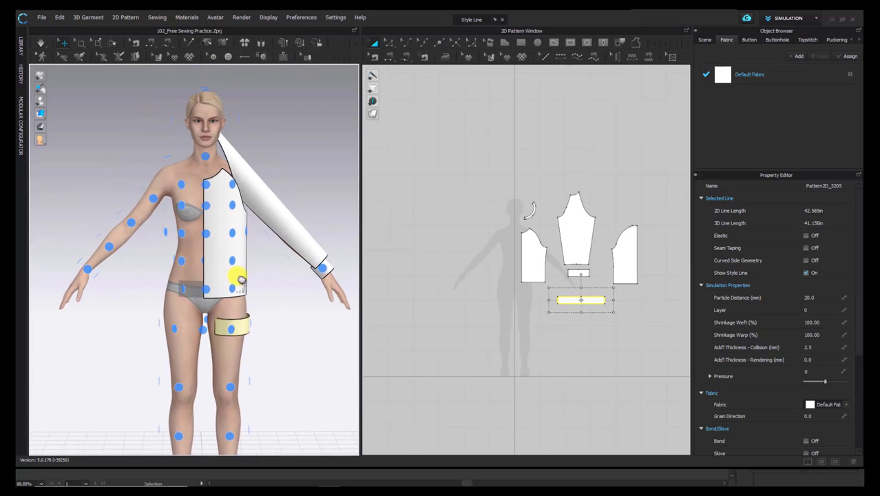
scroll(539, 281, down, 2)
middle_drag(542, 279, 521, 252)
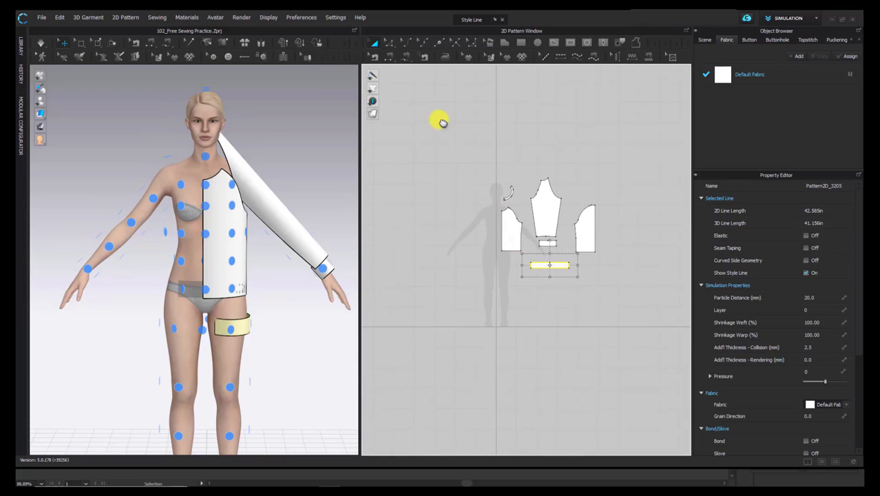
drag(491, 169, 622, 285)
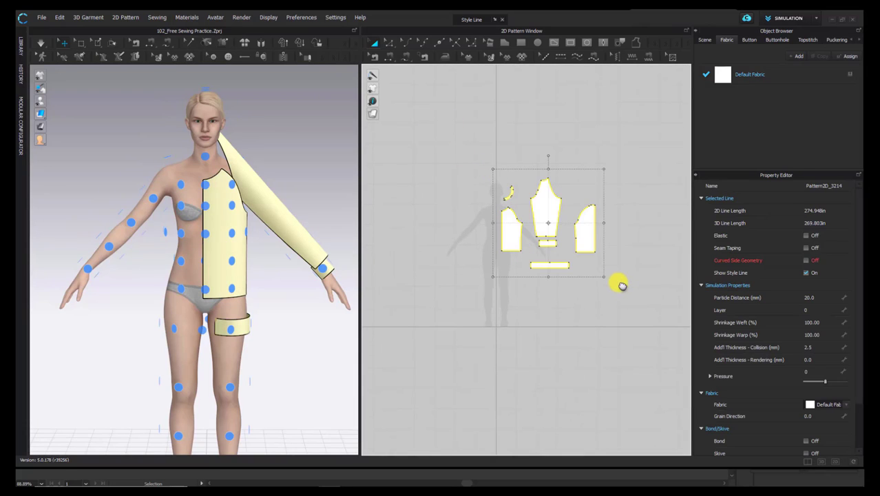
right_click(545, 217)
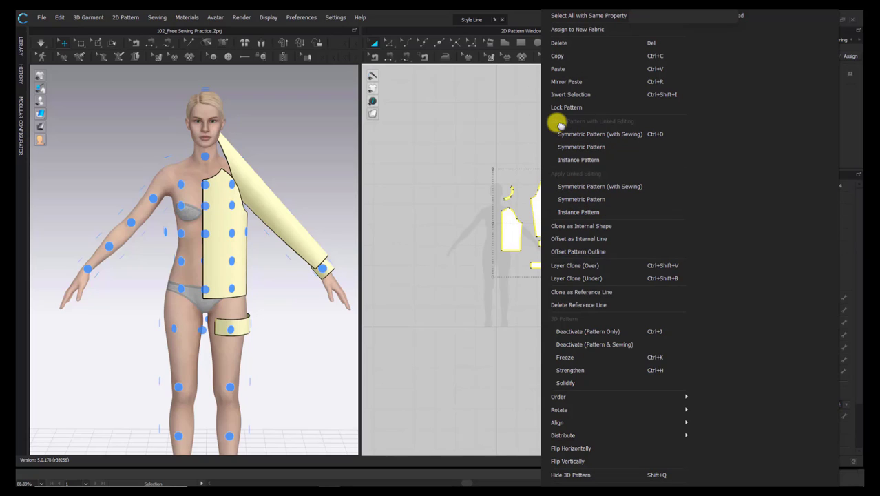
click(646, 134)
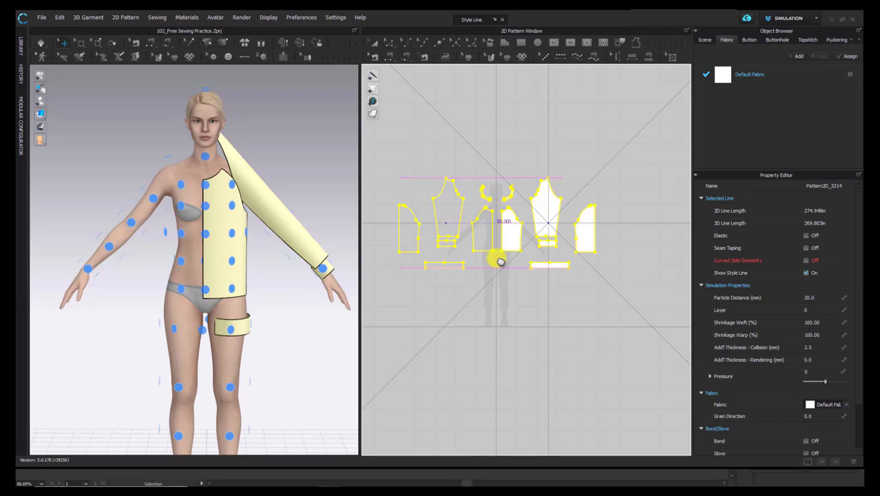
click(506, 239)
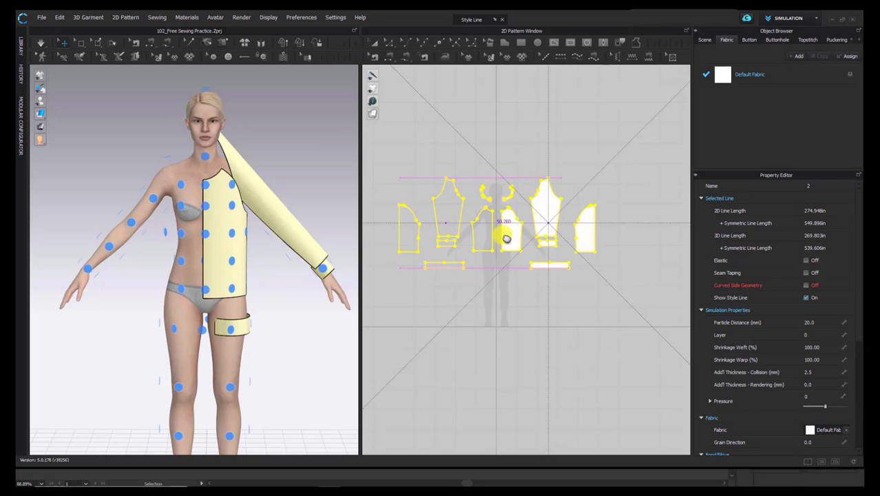
click(507, 239)
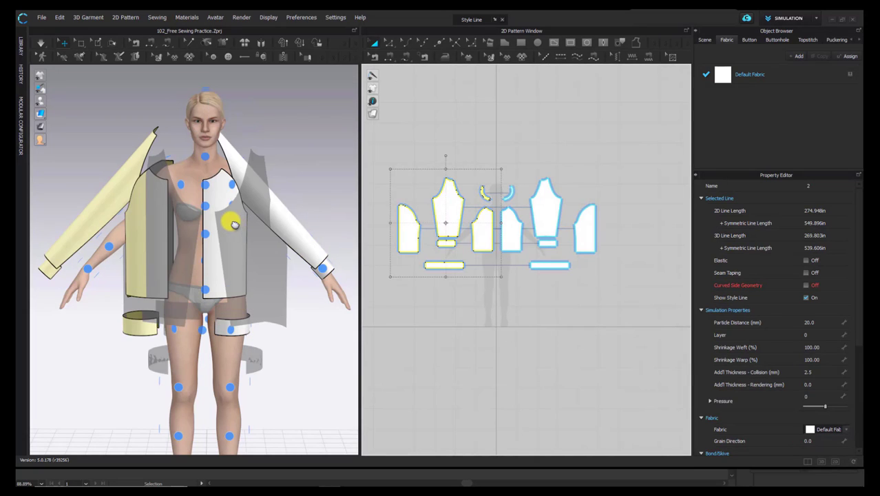
click(208, 194)
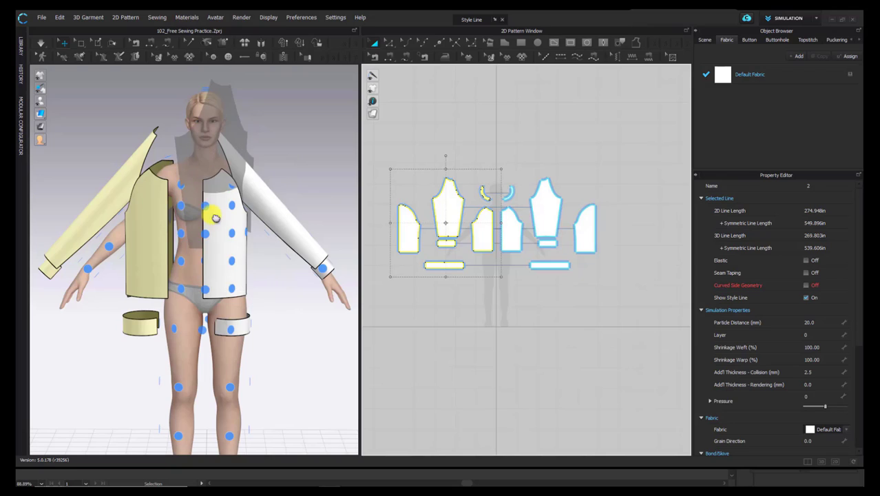
click(213, 330)
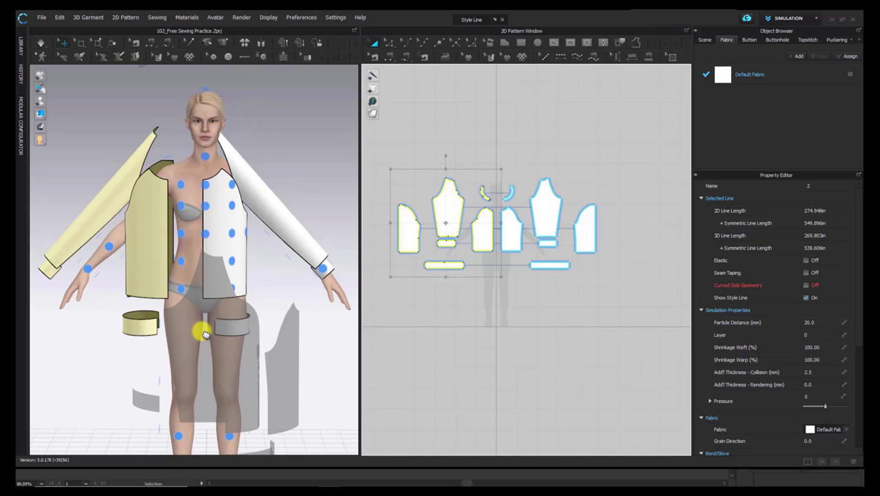
click(181, 290)
click(179, 259)
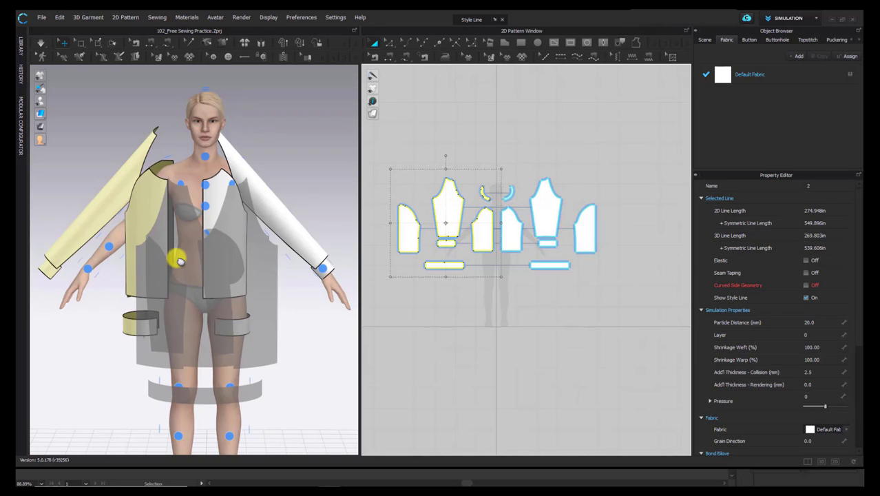
click(207, 236)
click(203, 210)
click(222, 203)
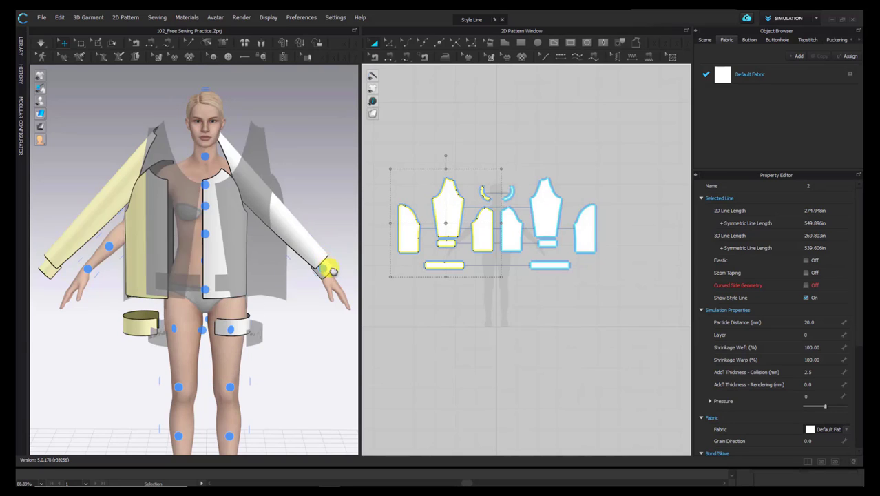
click(323, 266)
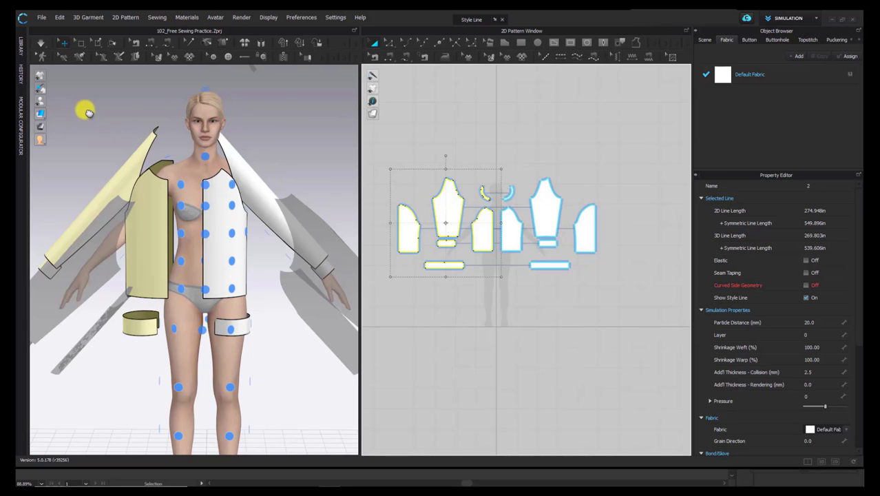
- Hide the avatar's arrangement points in the 3D window
mouse_move(41, 98)
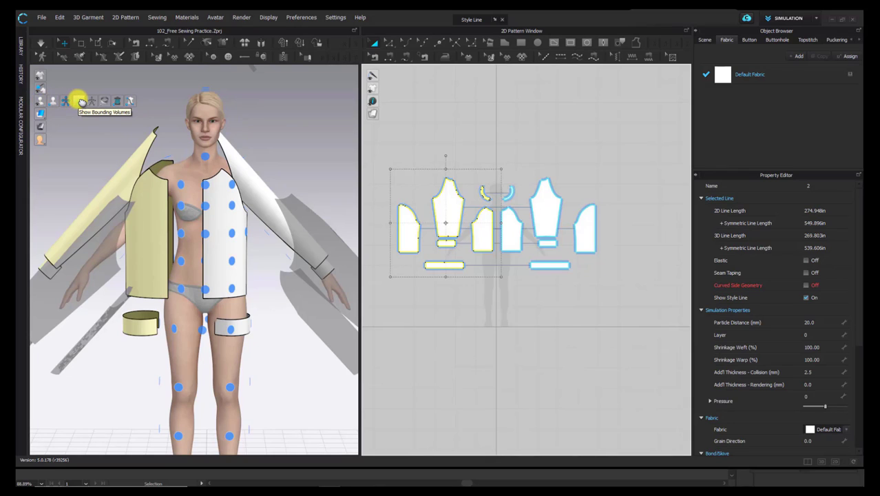
click(67, 101)
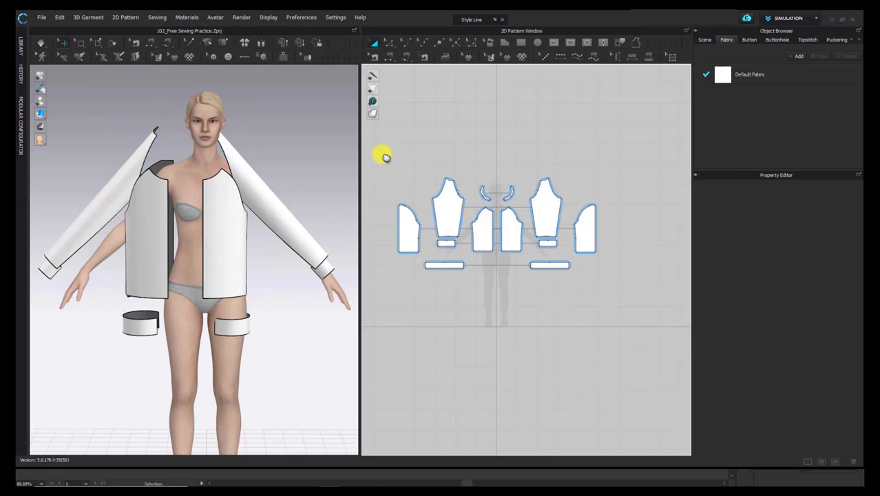
- Select the mirrored pattern pieces and move them sideways in 3D until they nearly meet the original half at centre front
drag(383, 155, 493, 287)
right_drag(113, 195, 120, 217)
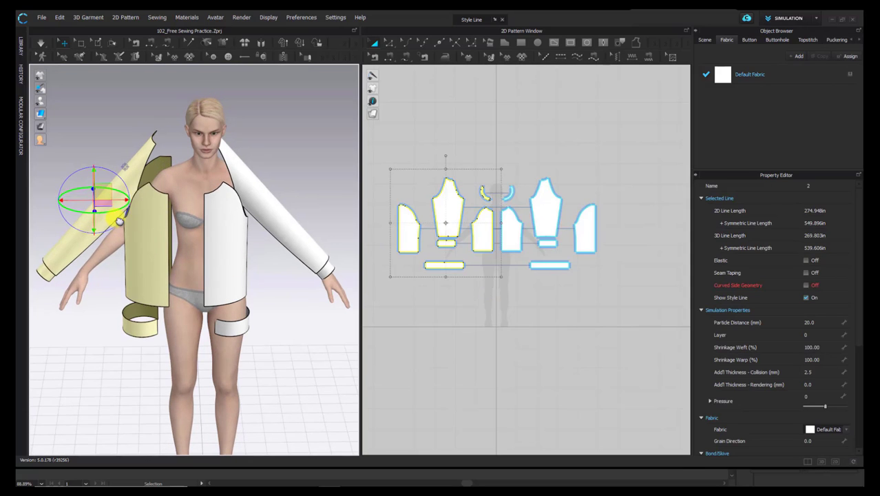
drag(117, 203, 109, 253)
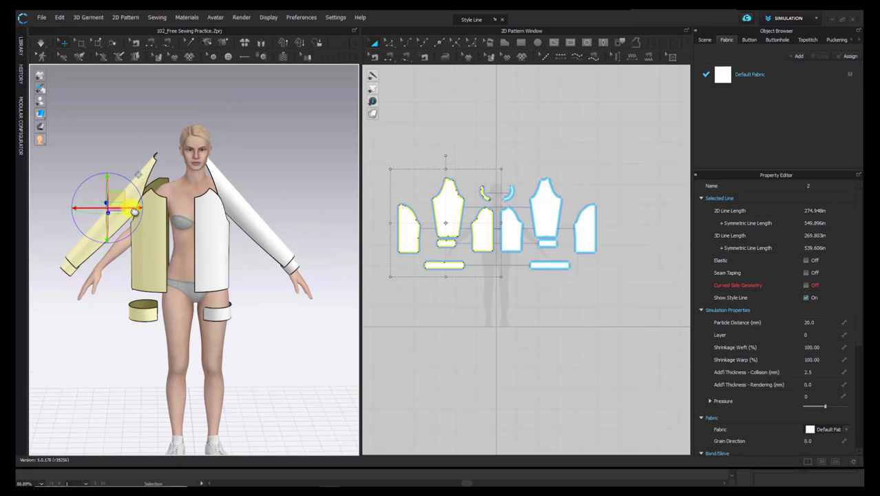
drag(135, 212, 166, 215)
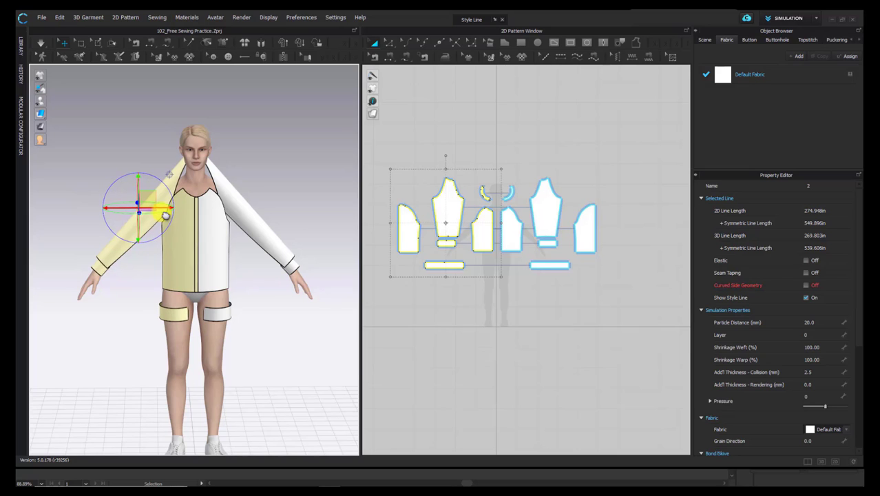
right_drag(140, 245, 193, 209)
drag(190, 204, 181, 203)
right_drag(182, 253, 251, 326)
click(208, 312)
right_drag(190, 278, 208, 275)
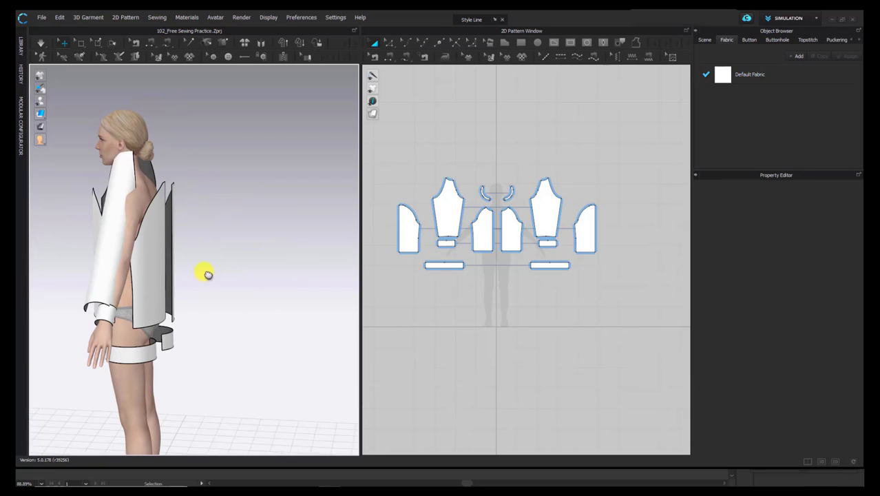
- Switch to editing pattern outlines, deselect all pieces, and widen the 2D Pattern Window by narrowing the 3D window
click(113, 234)
right_drag(118, 232, 384, 252)
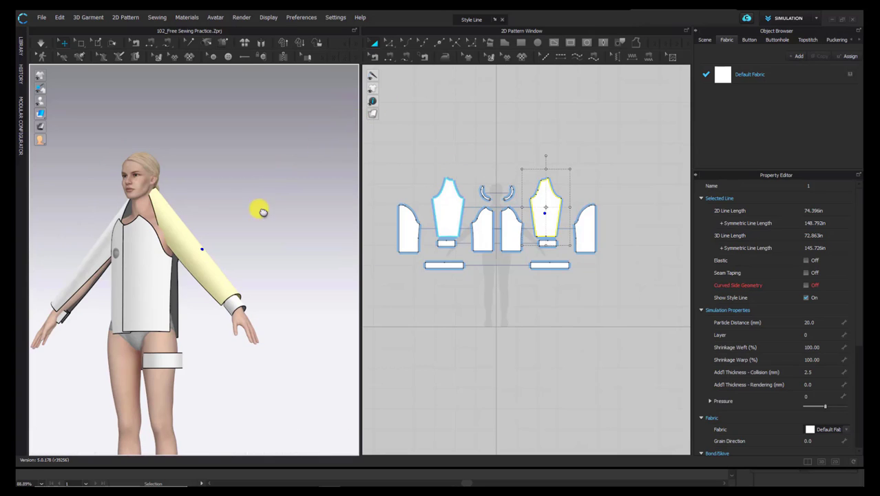
right_drag(261, 208, 400, 136)
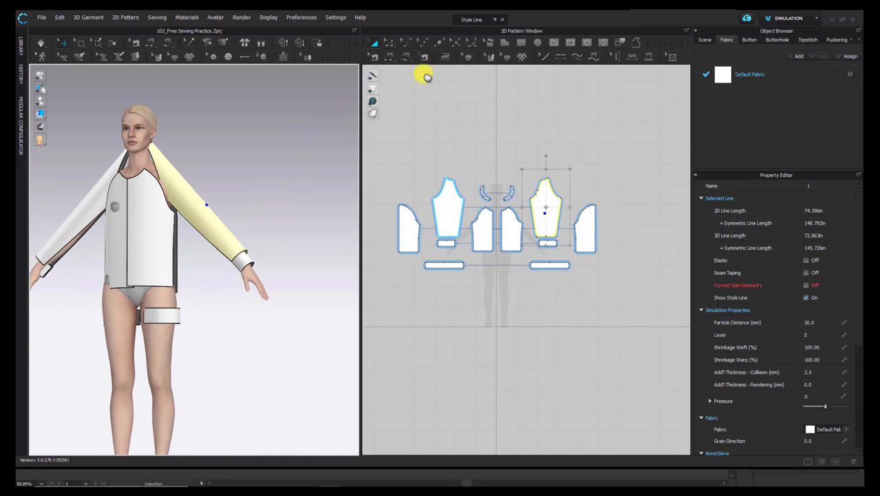
click(388, 43)
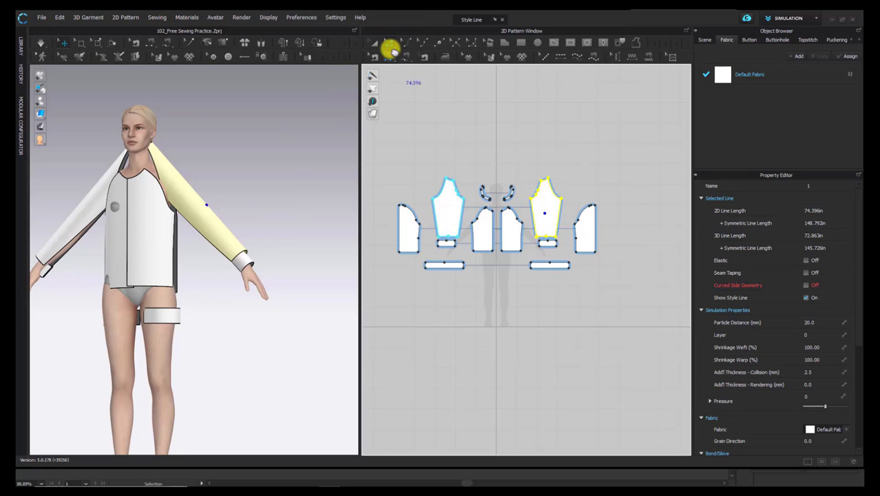
click(451, 160)
middle_drag(514, 234, 516, 214)
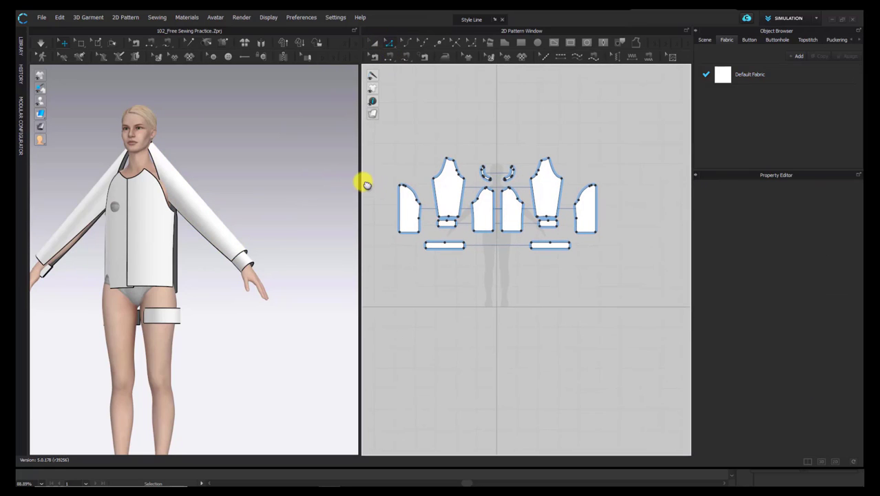
drag(359, 186, 279, 186)
scroll(440, 194, up, 5)
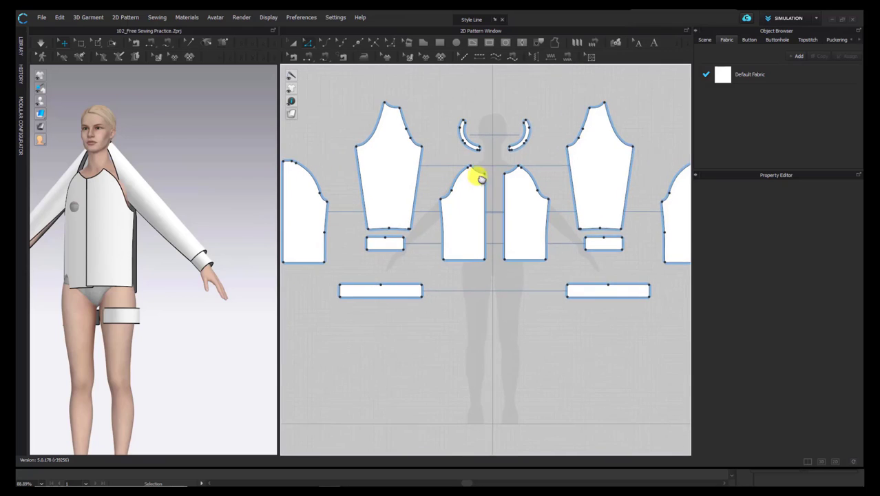
scroll(481, 178, up, 3)
scroll(413, 219, down, 3)
middle_drag(290, 241, 358, 237)
mouse_move(210, 215)
right_down()
mouse_move(237, 228)
mouse_move(208, 224)
right_up()
middle_drag(428, 237, 387, 259)
right_drag(140, 218, 158, 210)
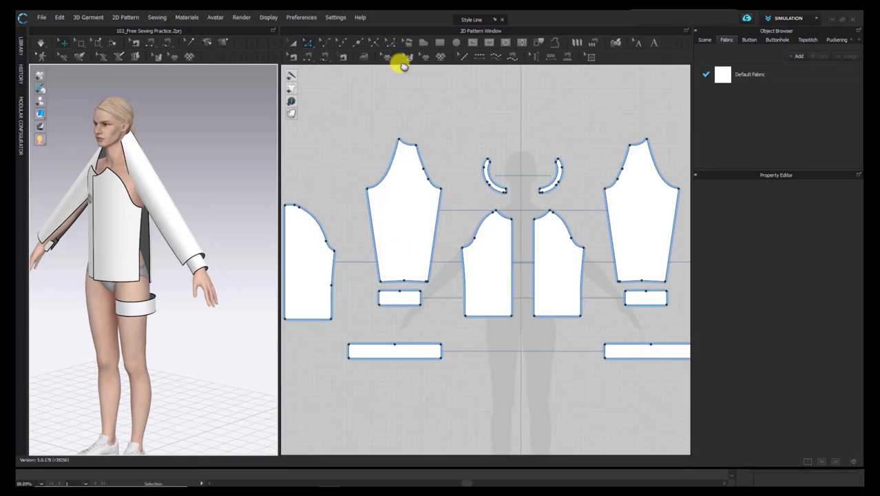
- Hide the avatar so that only the pattern pieces are displayed in the 3D window
right_drag(144, 152, 133, 132)
right_drag(163, 104, 135, 118)
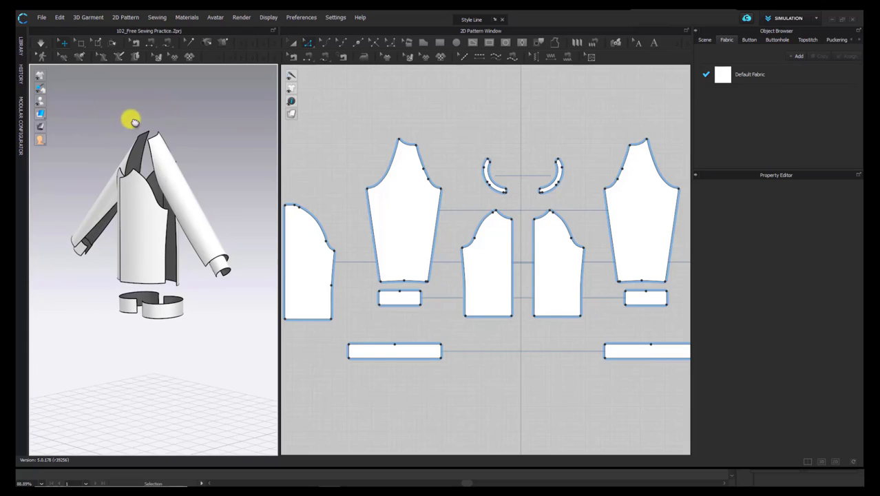
key(shift+a)
mouse_move(40, 103)
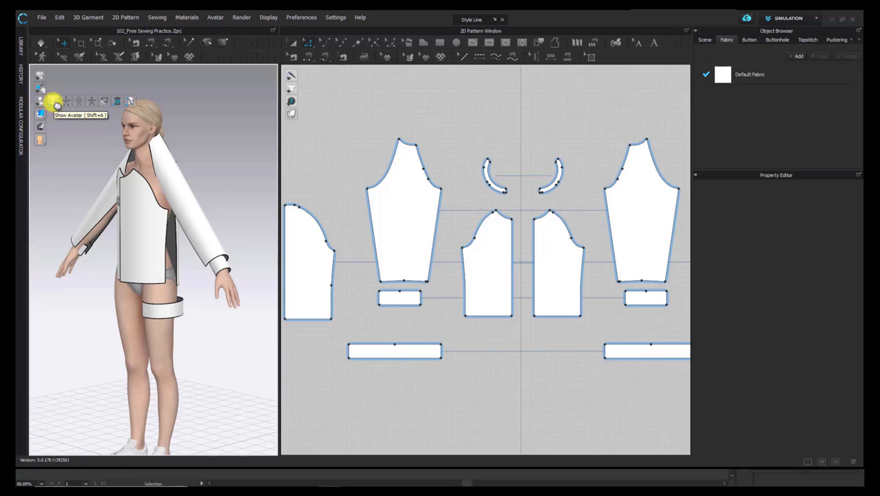
click(57, 102)
click(57, 102)
click(57, 103)
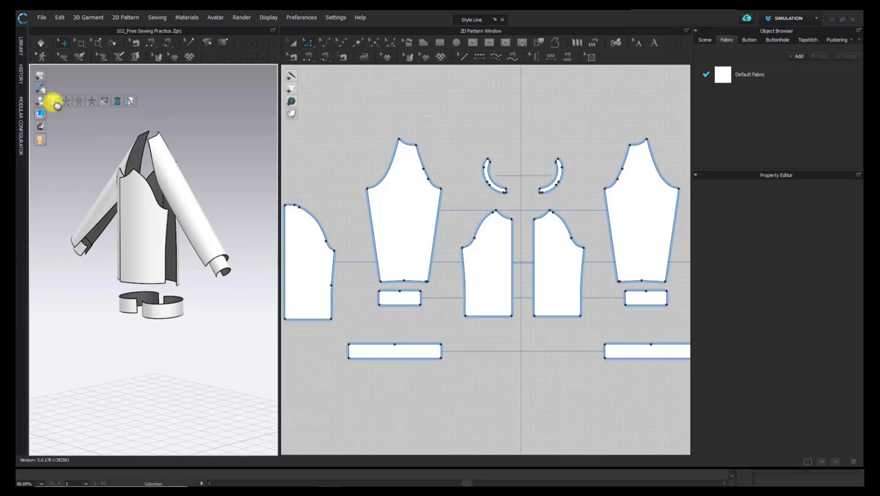
scroll(122, 150, down, 1)
key(shift+a)
middle_drag(92, 151, 112, 131)
key(shift+a)
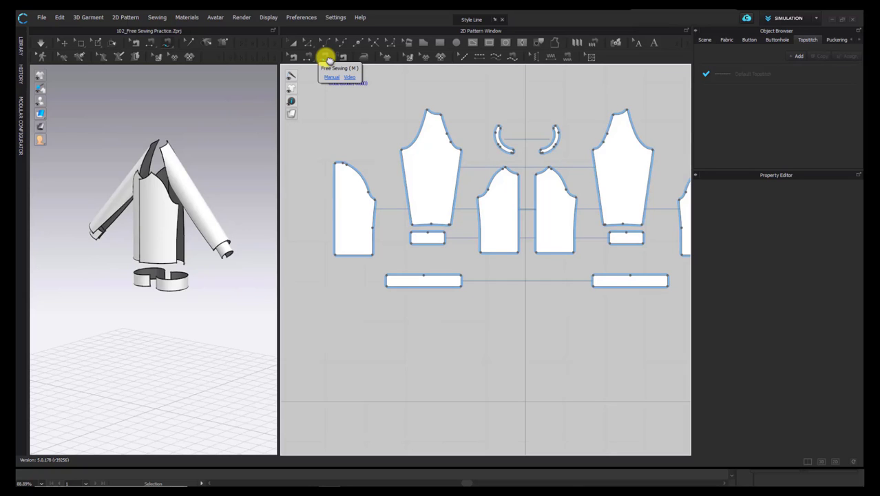
- Using Free Sewing, join the sleeve's front raglan edge to the matching armhole curve of the front bodice piece
middle_drag(491, 161, 442, 121)
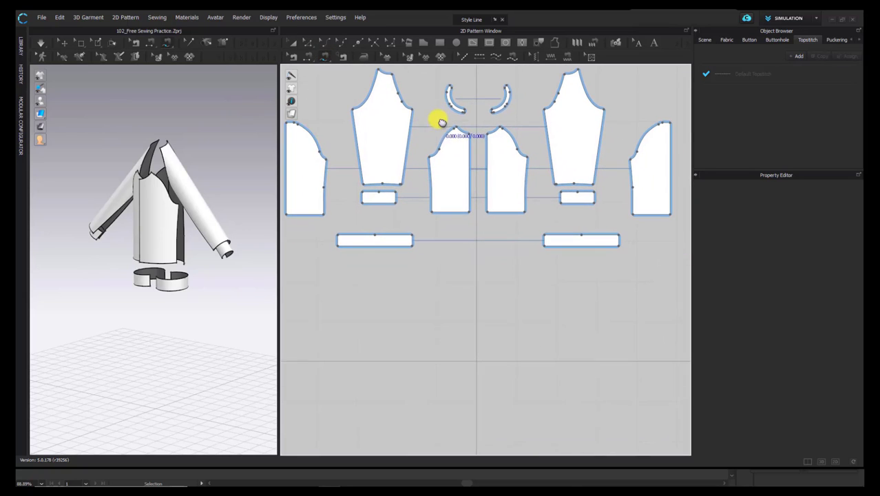
mouse_move(200, 161)
right_down()
mouse_move(181, 173)
mouse_move(200, 145)
right_up()
scroll(422, 188, up, 6)
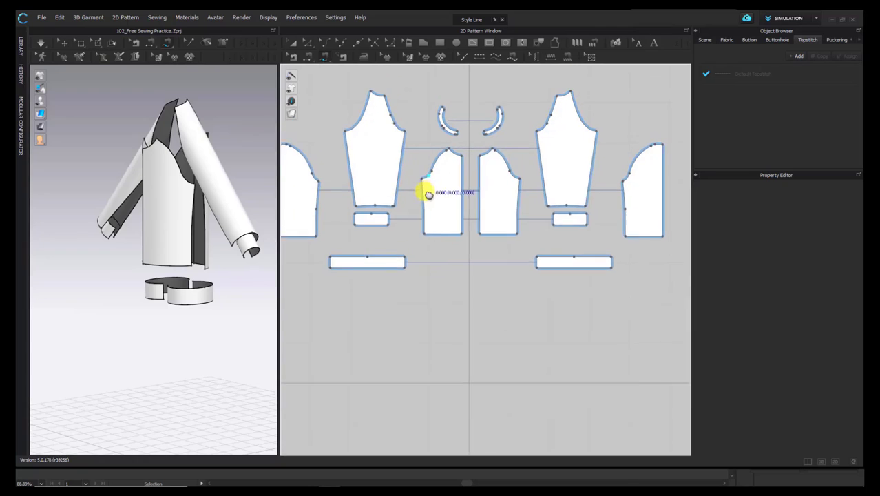
scroll(479, 226, down, 5)
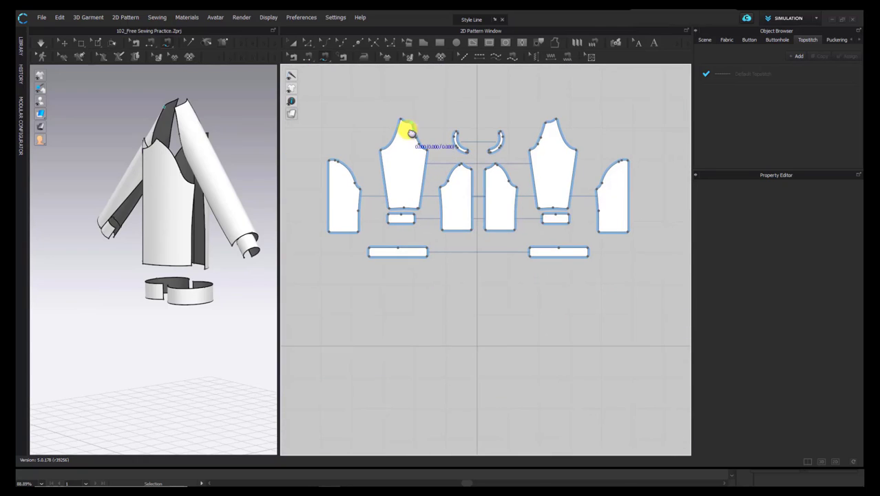
scroll(420, 133, up, 3)
click(412, 127)
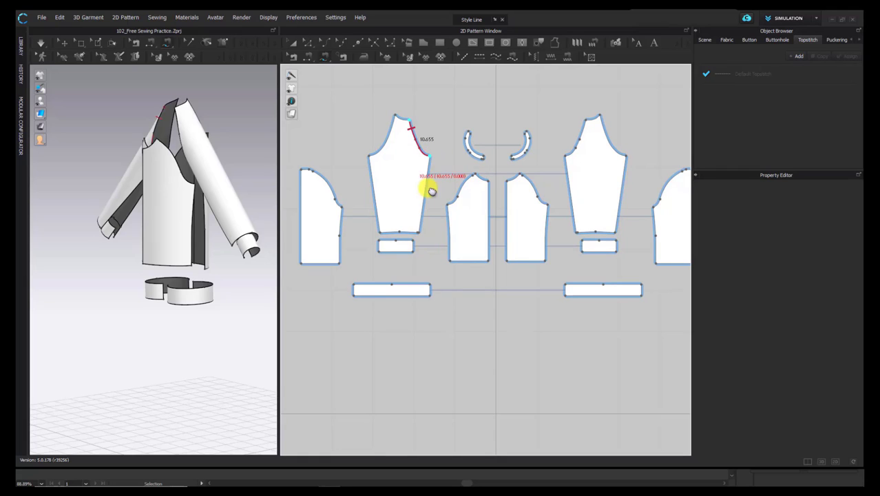
click(469, 180)
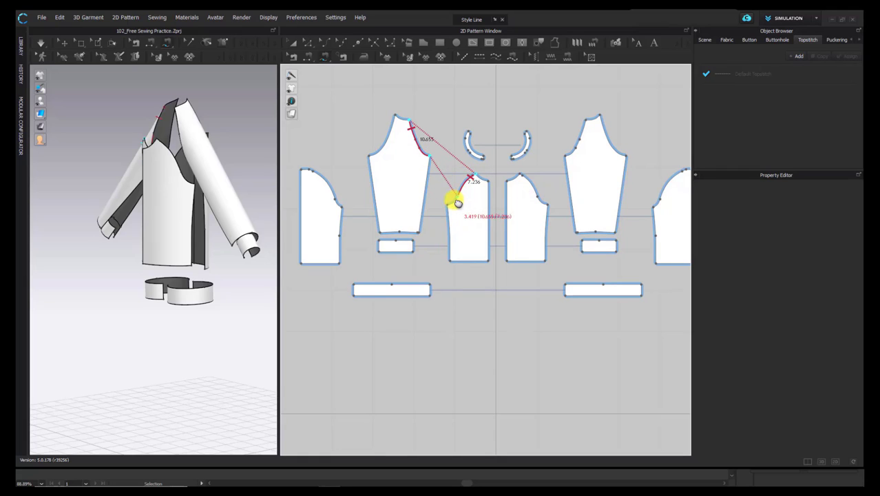
click(451, 205)
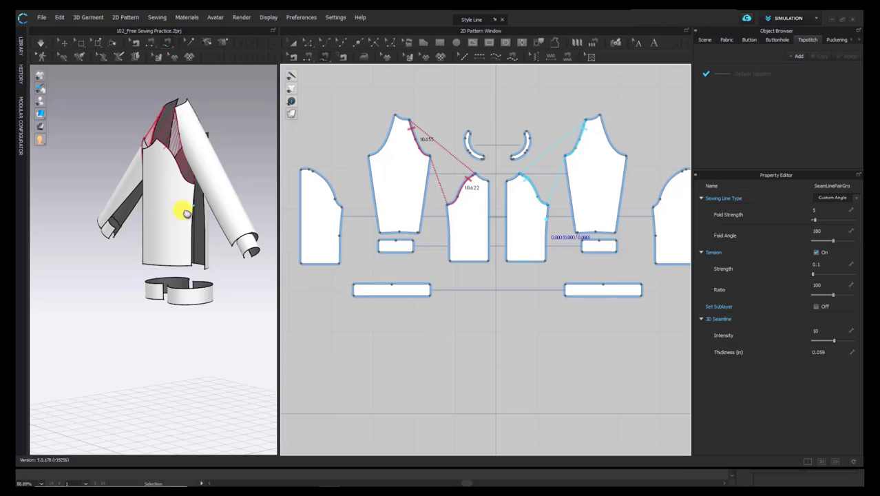
- Free-sew the front bodice side edge to the back bodice side edge from underarm to hem in the 3D window
scroll(186, 213, up, 3)
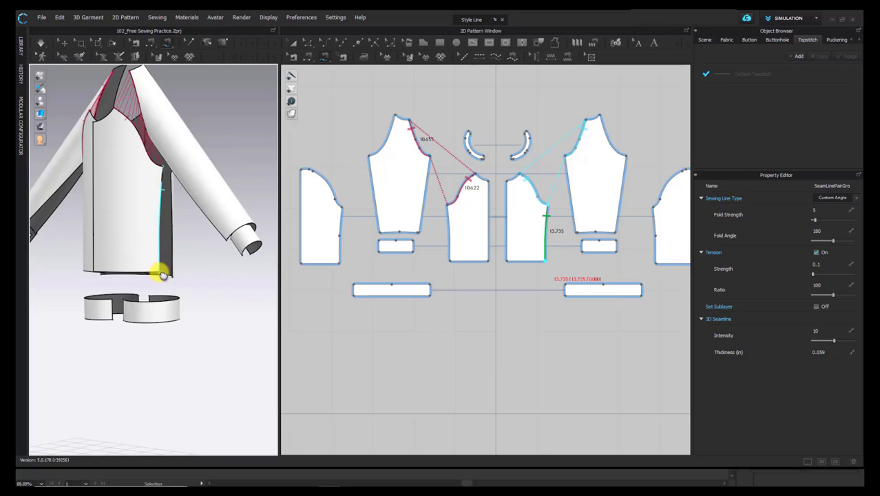
click(164, 276)
right_drag(162, 255, 118, 234)
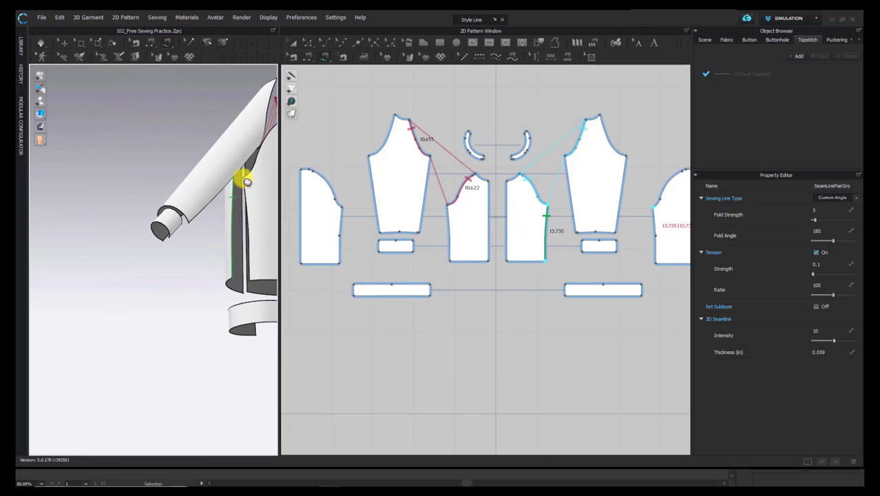
click(242, 178)
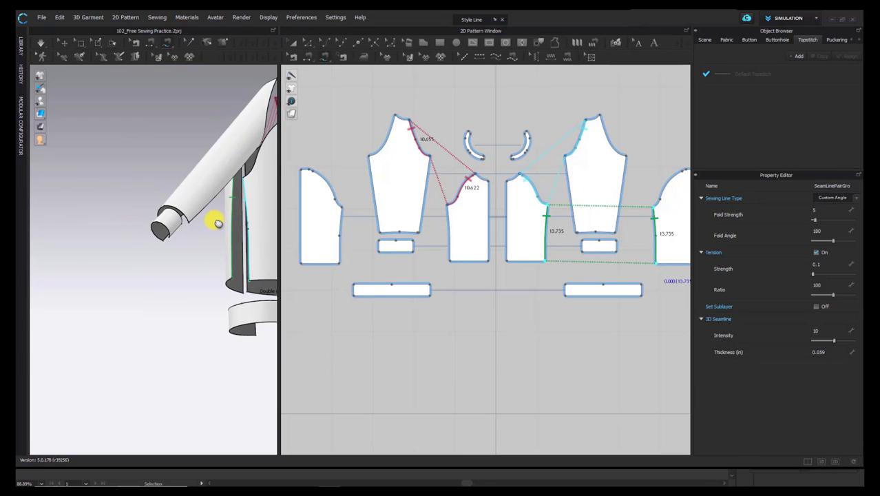
click(216, 227)
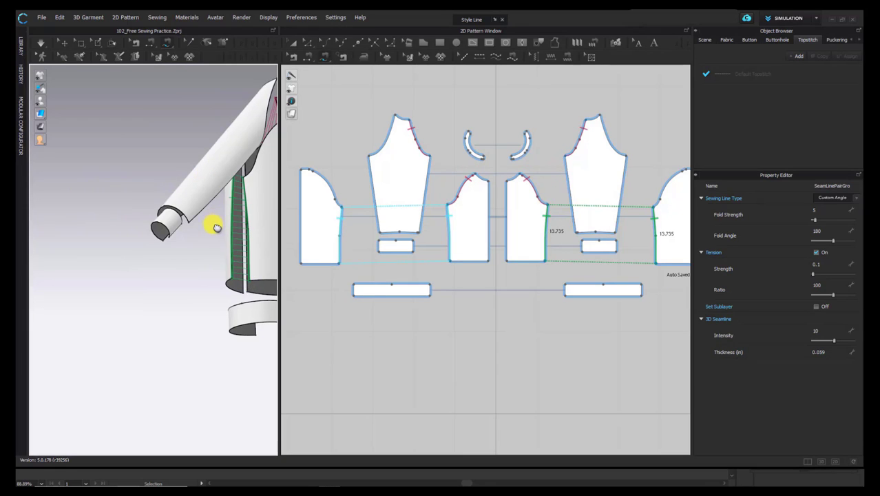
- Free-sew the back bodice armhole curve to the sleeve's back raglan edge in the 2D window
middle_drag(215, 228, 108, 200)
right_drag(252, 185, 132, 196)
scroll(523, 191, down, 2)
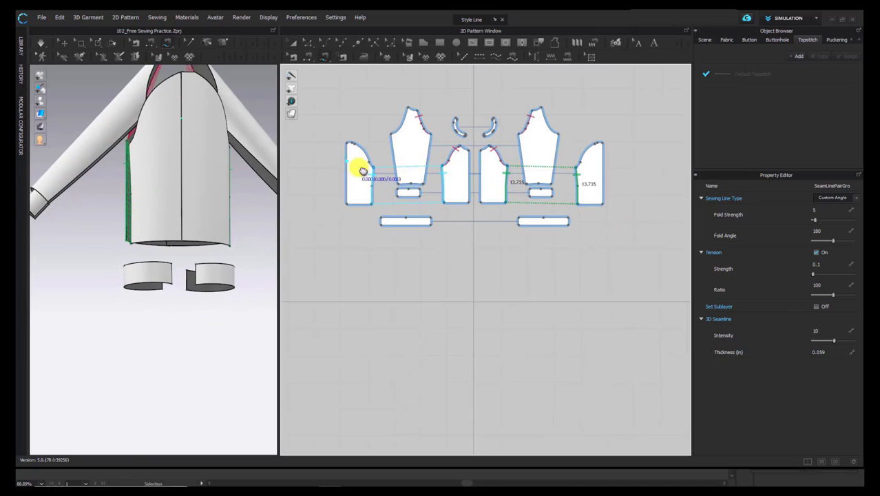
scroll(344, 162, up, 2)
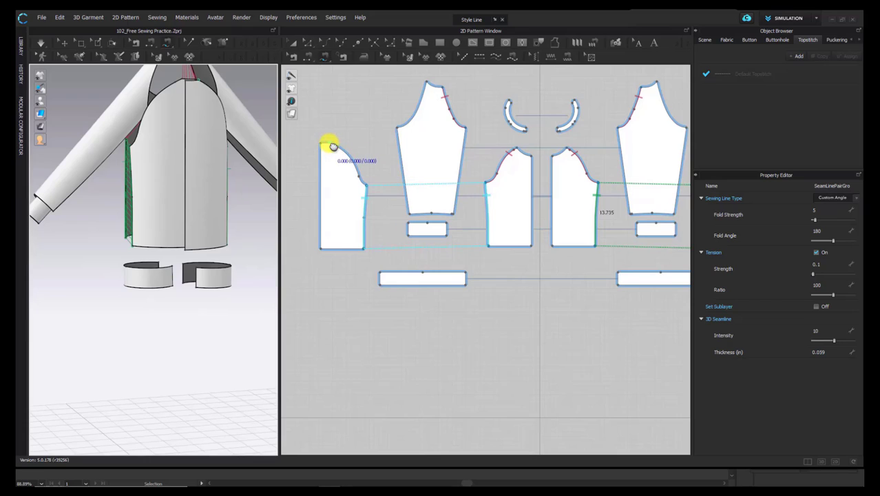
click(367, 186)
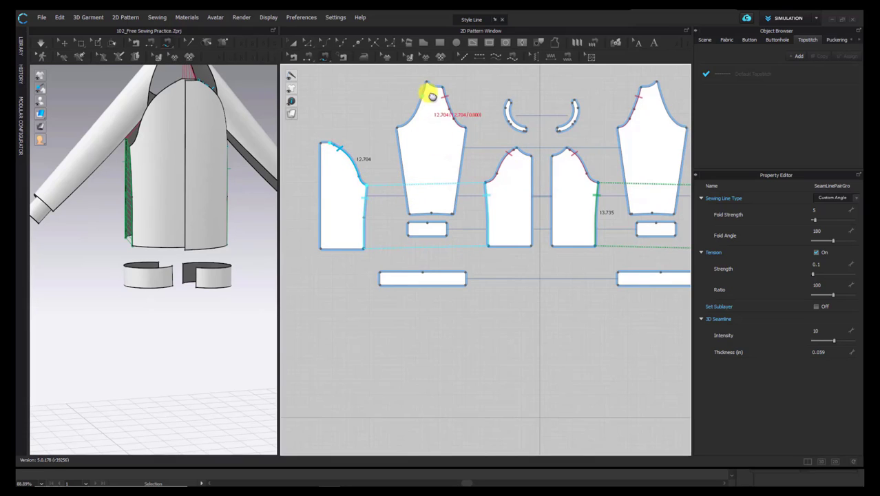
click(395, 126)
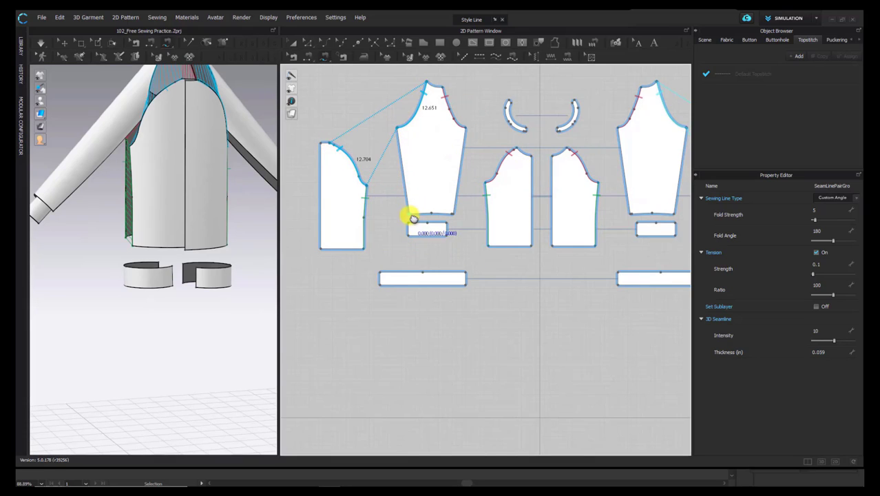
- Free-sew the sleeve's lower edge to the upper edge of the cuff piece below it
click(454, 214)
click(408, 222)
click(447, 222)
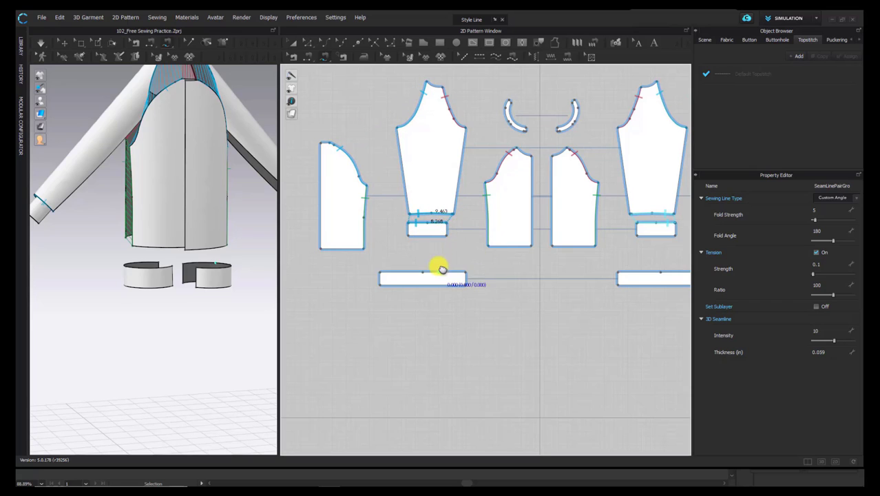
- Free-sew the collar's outer curve as one line to the front neckline, sleeve top edge and back neckline in sequence
scroll(441, 268, down, 3)
middle_drag(440, 268, 418, 213)
scroll(446, 121, up, 4)
scroll(529, 171, down, 3)
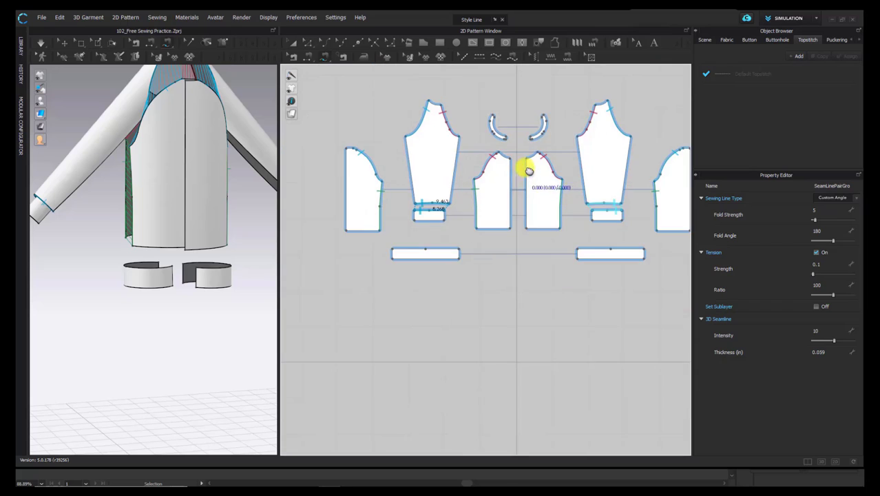
scroll(527, 171, up, 4)
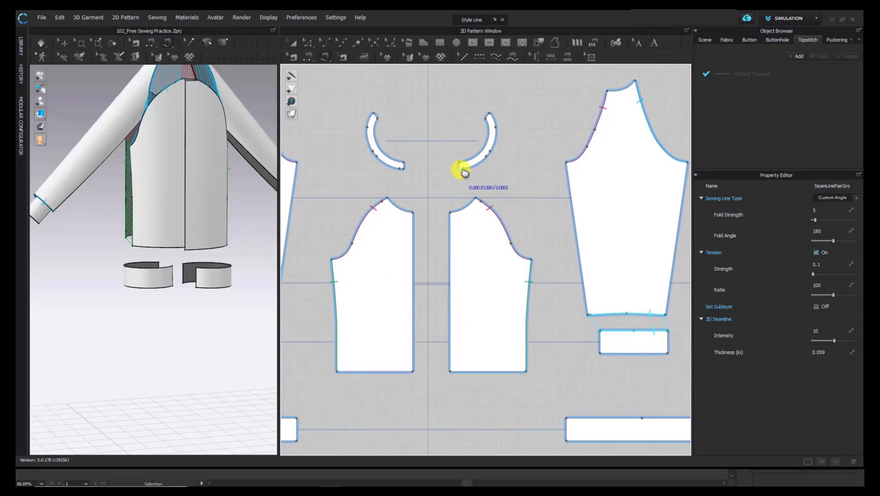
scroll(464, 173, up, 2)
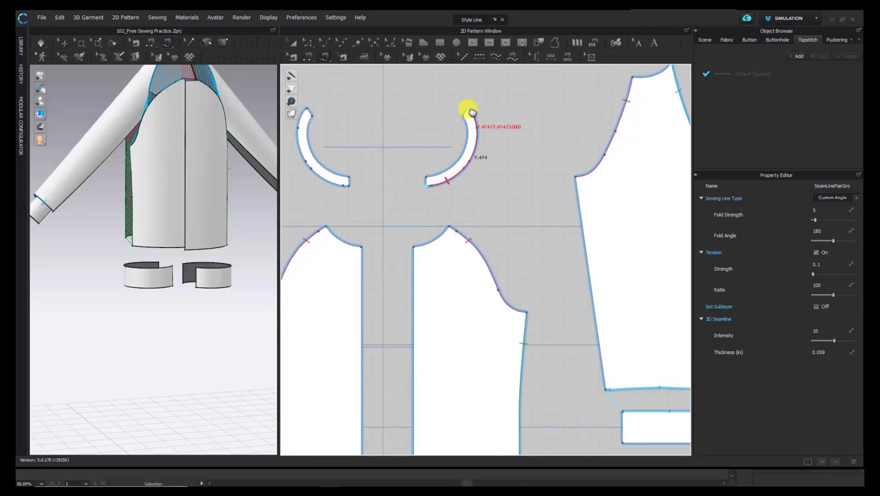
scroll(476, 165, down, 4)
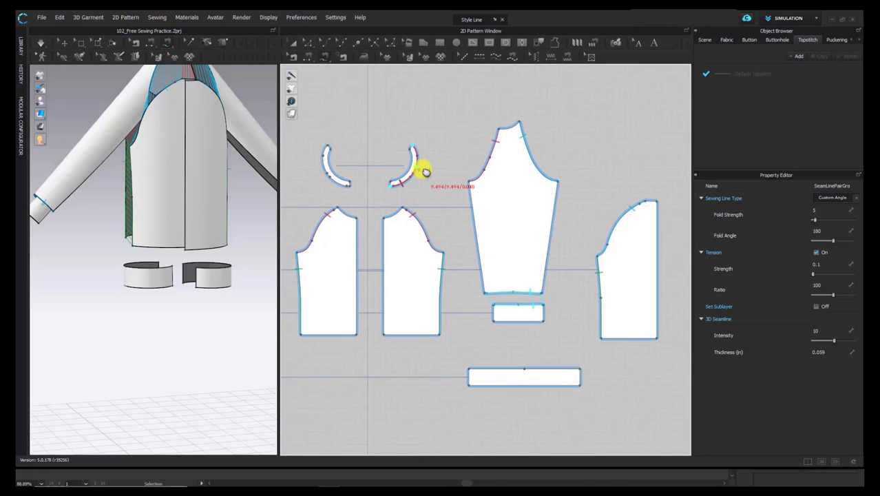
click(426, 172)
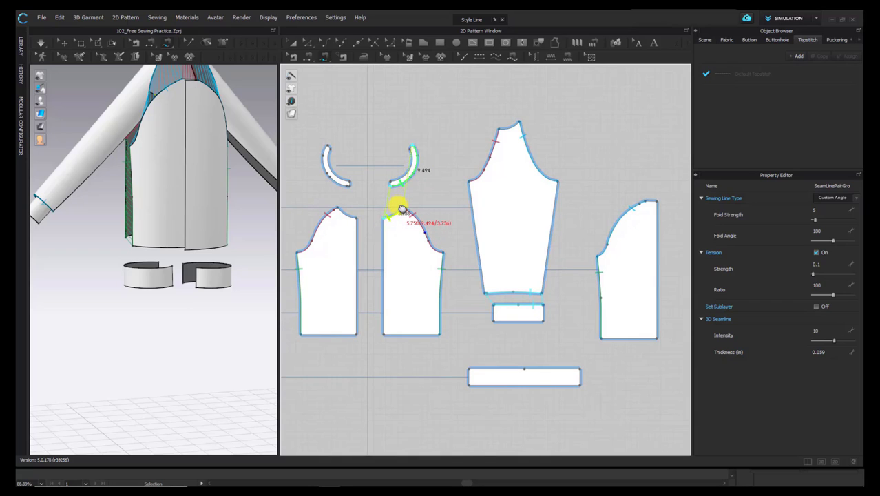
middle_drag(631, 208, 576, 204)
scroll(576, 205, up, 3)
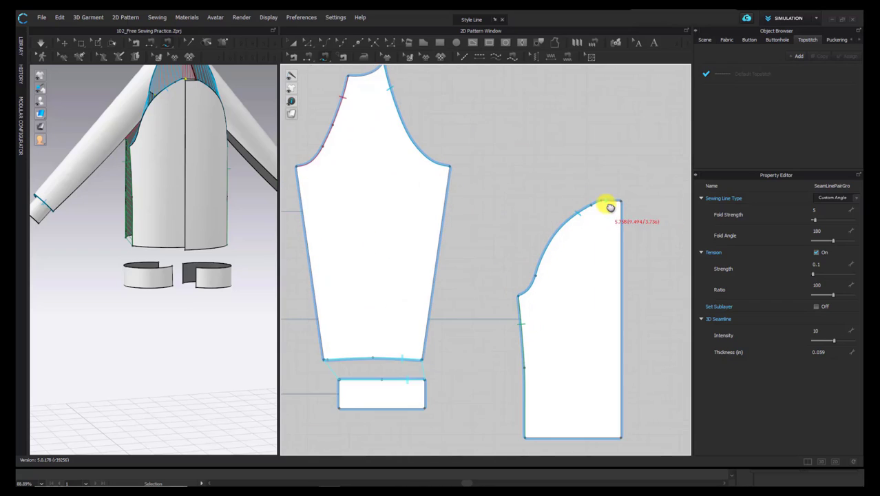
middle_drag(434, 110, 530, 170)
scroll(527, 181, down, 2)
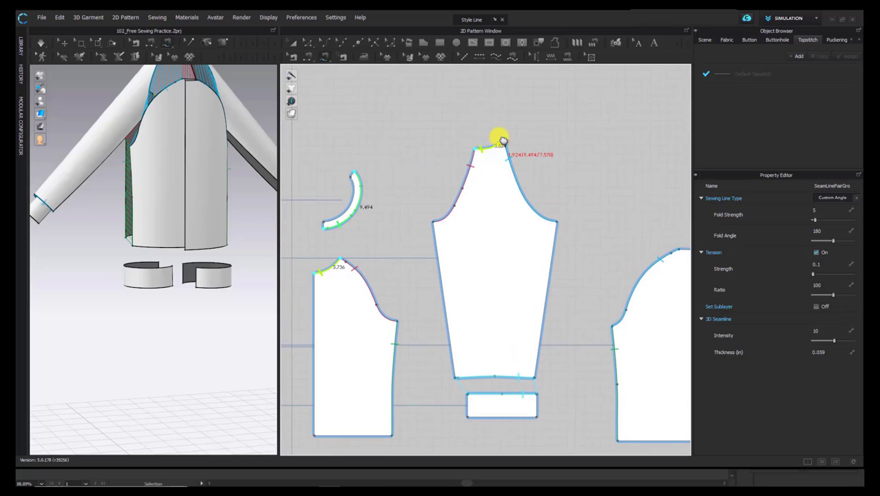
right_drag(582, 234, 530, 204)
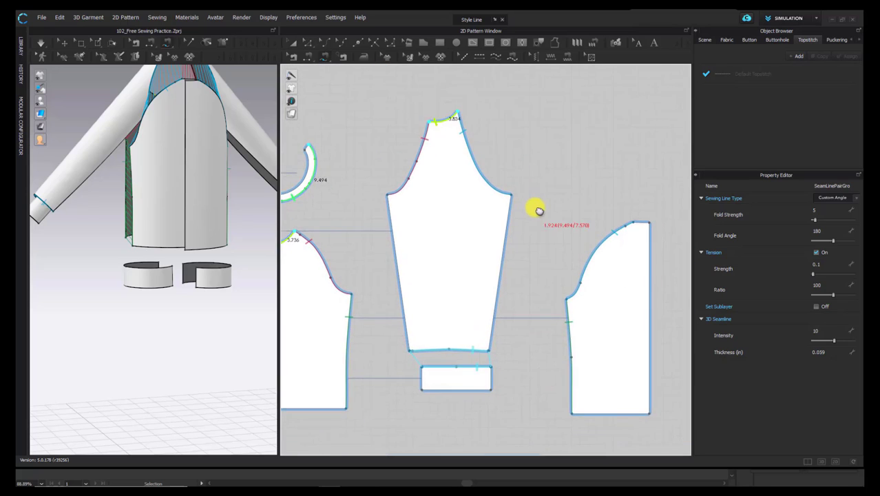
click(652, 225)
- Show the avatar again and bring the whole garment, including the collar pieces, into view from the back
scroll(250, 224, down, 2)
middle_drag(214, 258, 189, 309)
right_drag(188, 309, 175, 297)
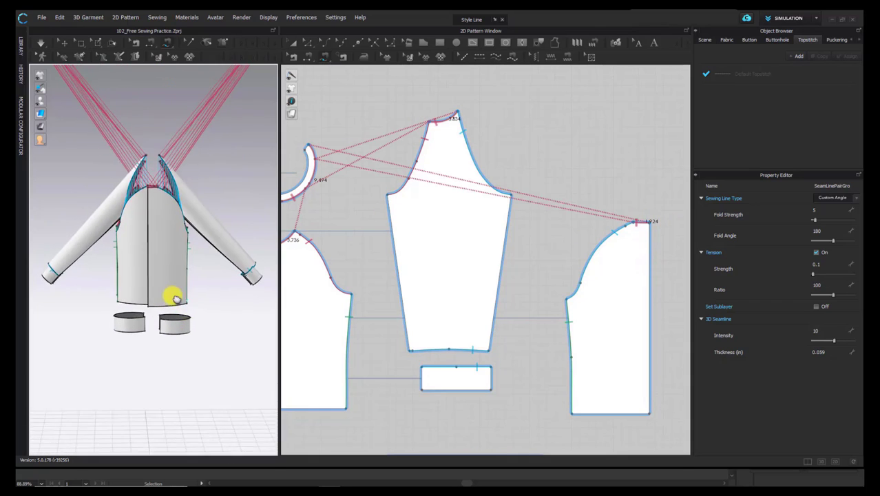
scroll(175, 297, down, 3)
middle_drag(175, 297, 183, 364)
scroll(190, 338, down, 2)
key(shift+a)
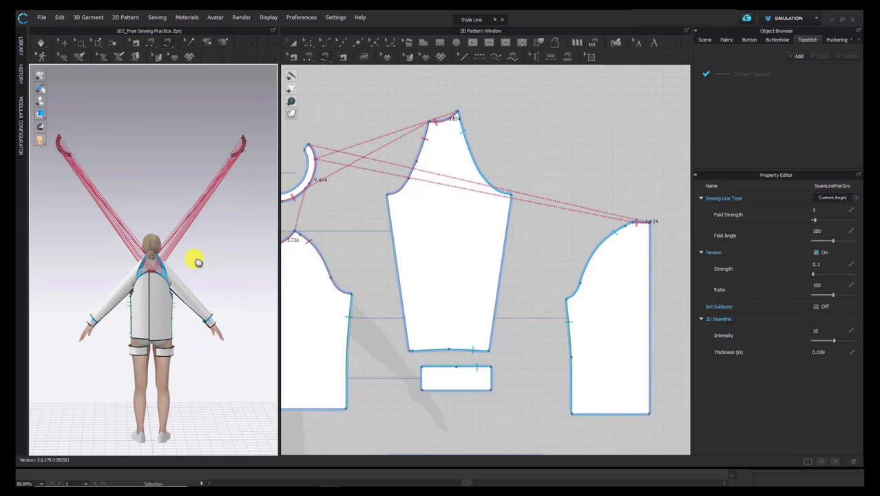
- Arrange the mirrored collar pieces at the arrangement point beside the avatar's neck and hide the arrangement points
right_drag(198, 261, 236, 220)
click(59, 42)
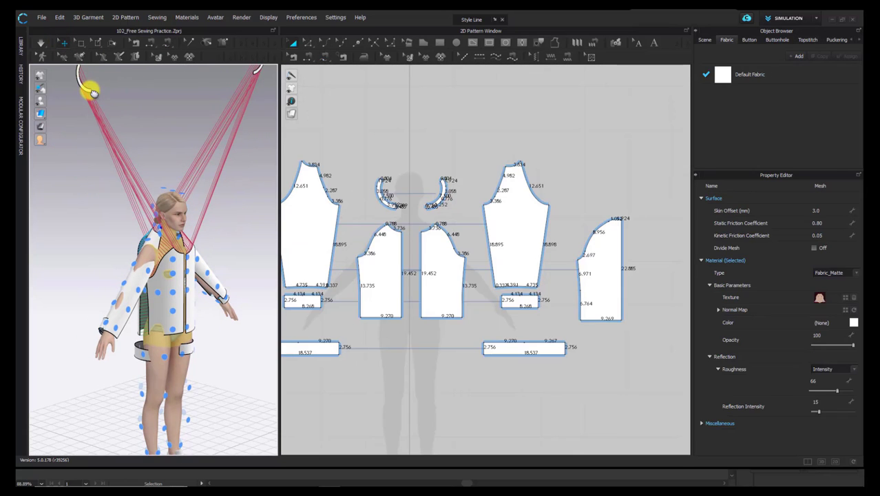
click(91, 91)
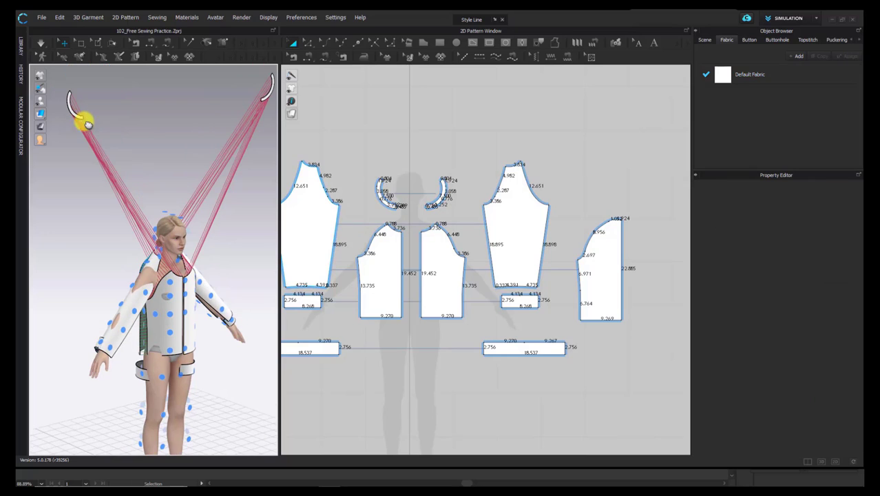
click(81, 116)
scroll(186, 271, up, 3)
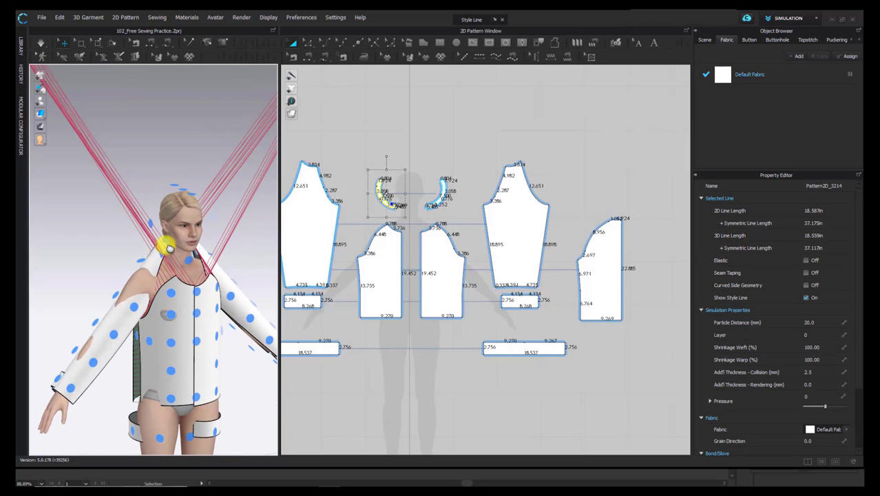
click(156, 230)
right_drag(175, 251, 204, 250)
scroll(204, 250, up, 2)
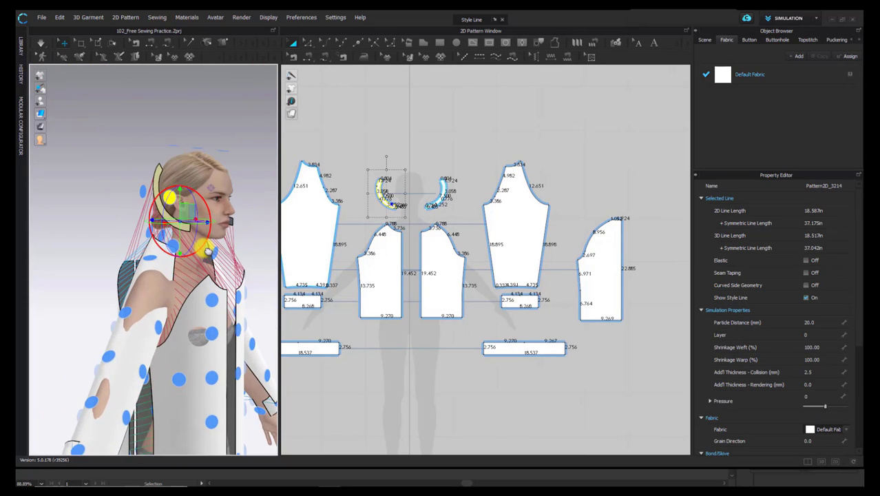
middle_drag(204, 250, 166, 239)
click(218, 154)
click(139, 247)
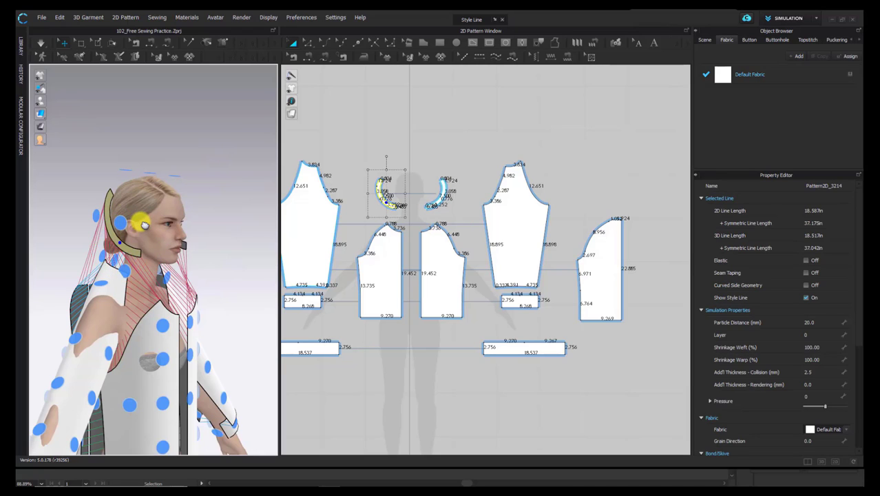
key(shift+f)
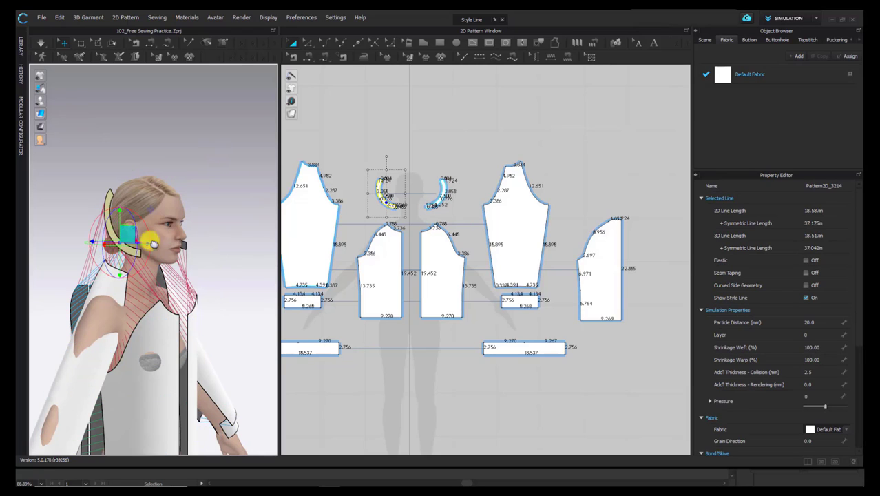
- Rotate the mirrored collar pieces and move them down around the base of the avatar's neck
right_drag(153, 242, 122, 222)
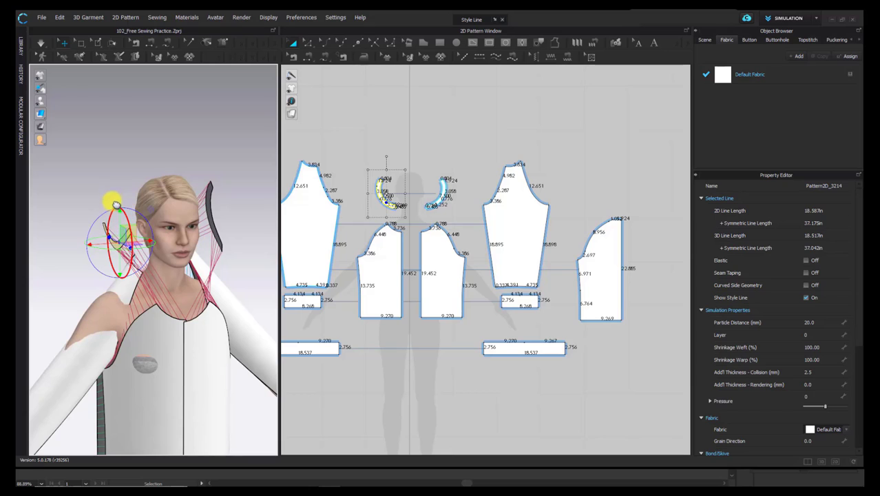
drag(120, 221, 141, 240)
right_drag(168, 266, 104, 234)
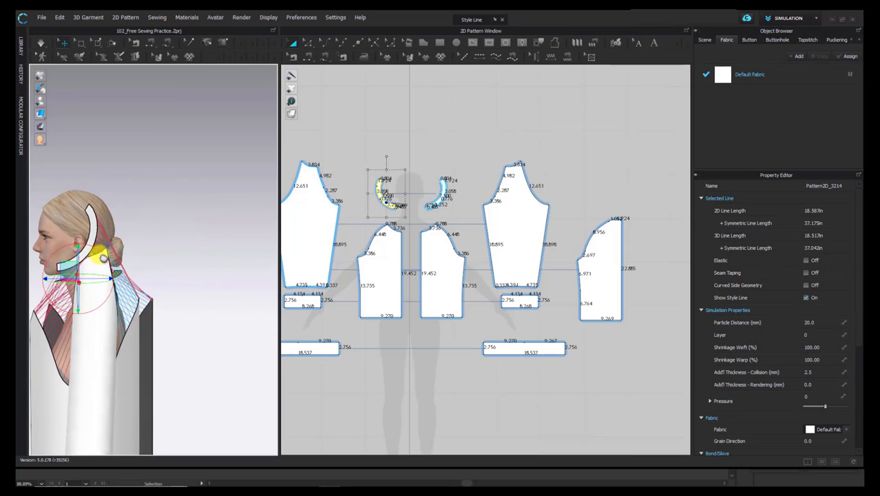
click(99, 225)
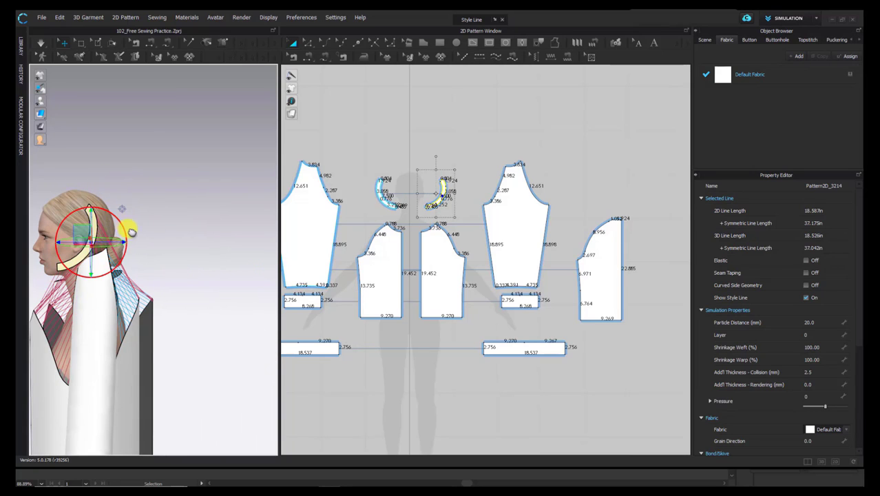
drag(132, 233, 145, 256)
right_drag(141, 254, 127, 233)
drag(109, 215, 86, 215)
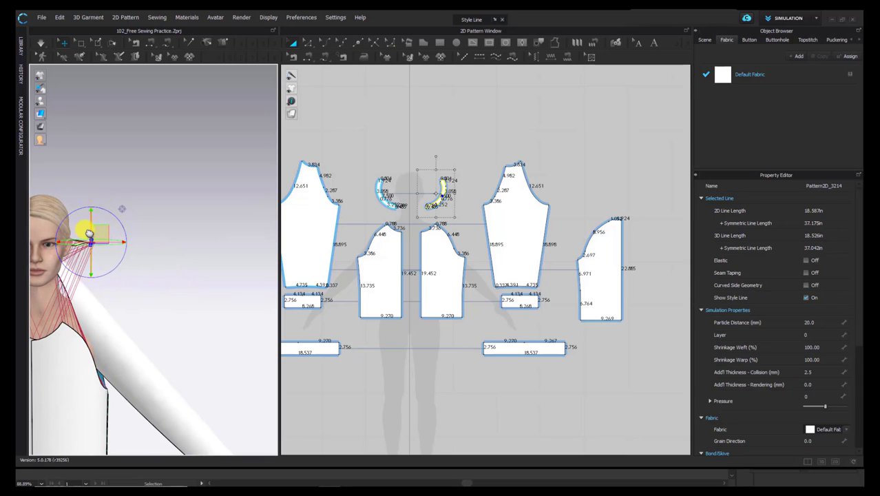
drag(98, 257, 102, 309)
scroll(126, 279, down, 1)
middle_drag(126, 279, 132, 218)
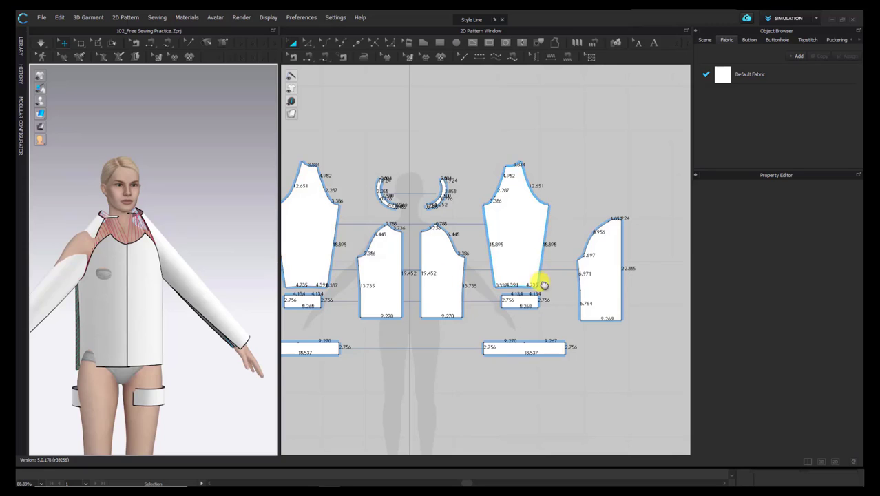
- Free-sew the hem band's whole upper edge to the front bodice hem and back bodice hem in sequence
middle_drag(535, 281, 558, 231)
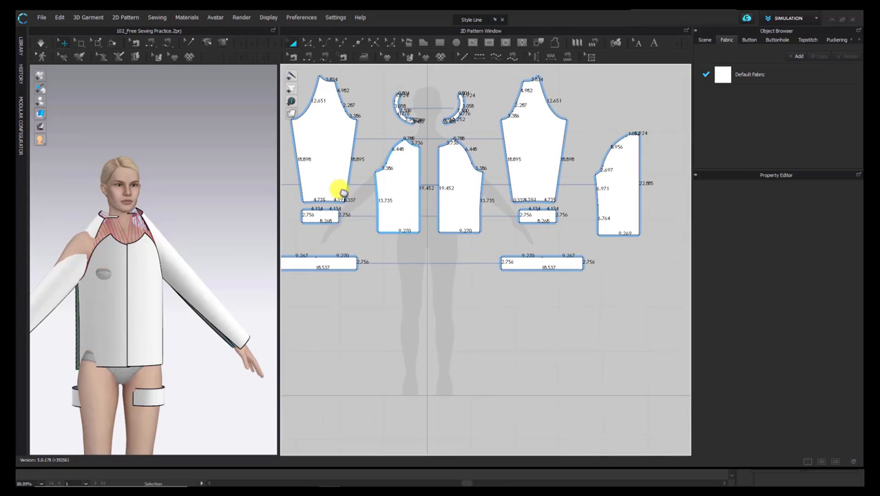
middle_drag(402, 202, 403, 215)
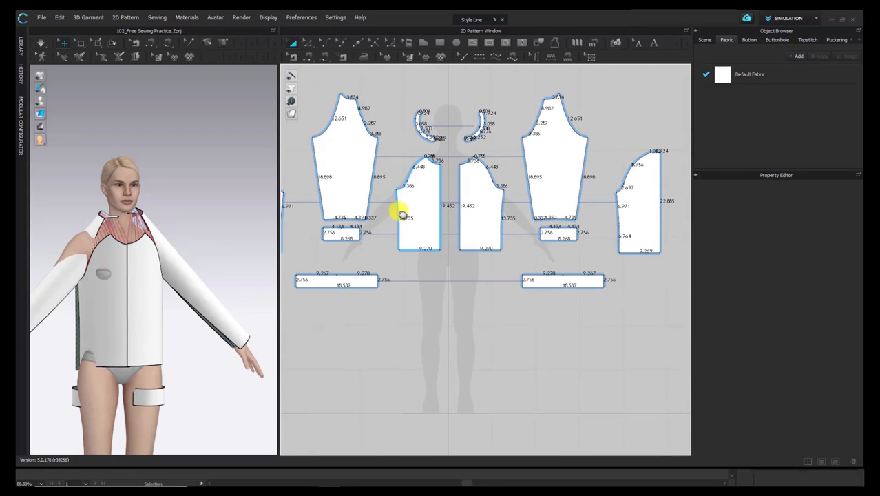
key(shift+z)
scroll(471, 262, down, 4)
click(324, 57)
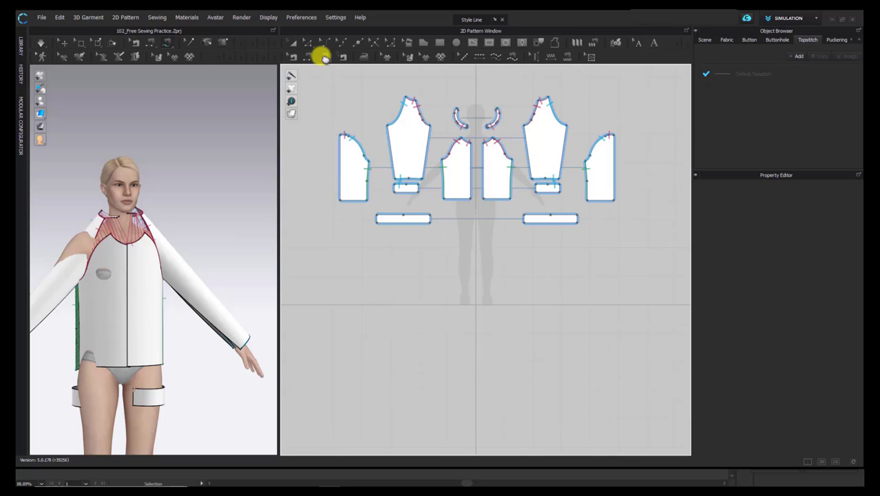
middle_drag(502, 223, 460, 235)
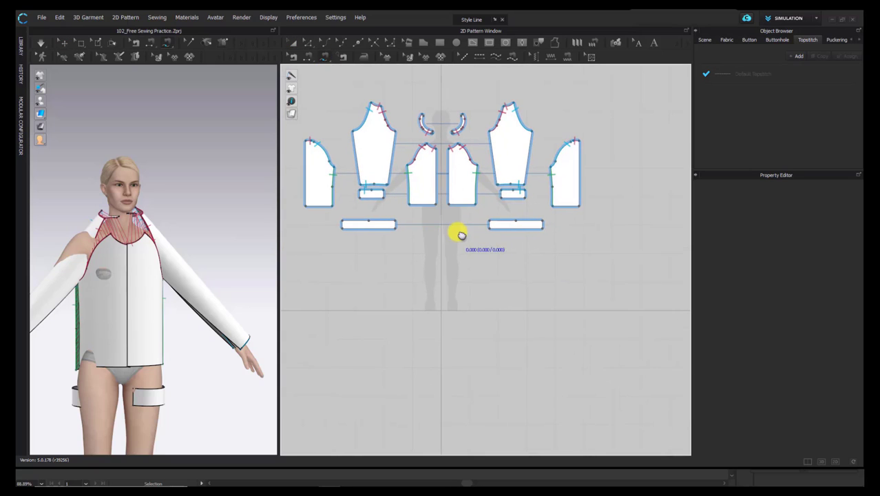
scroll(495, 226, up, 2)
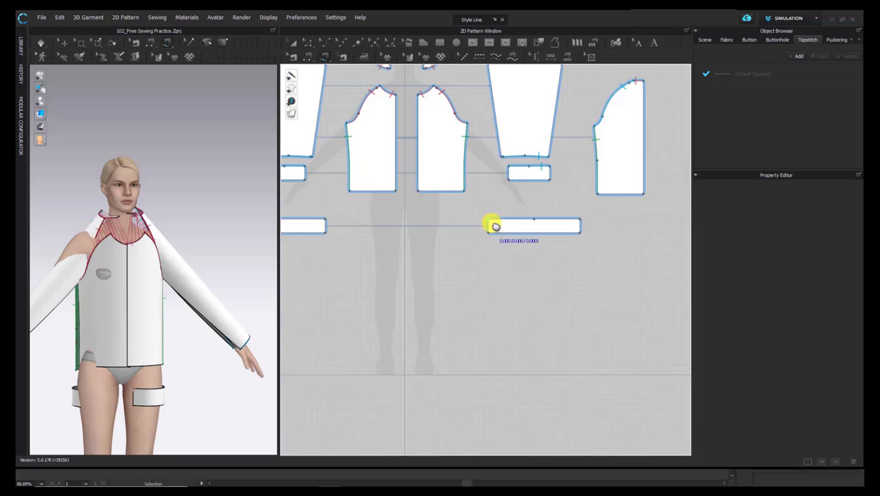
click(500, 220)
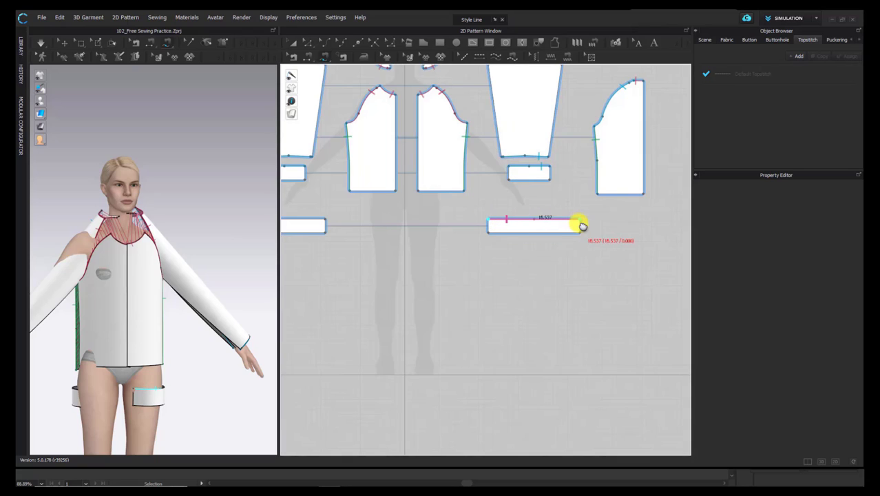
click(580, 224)
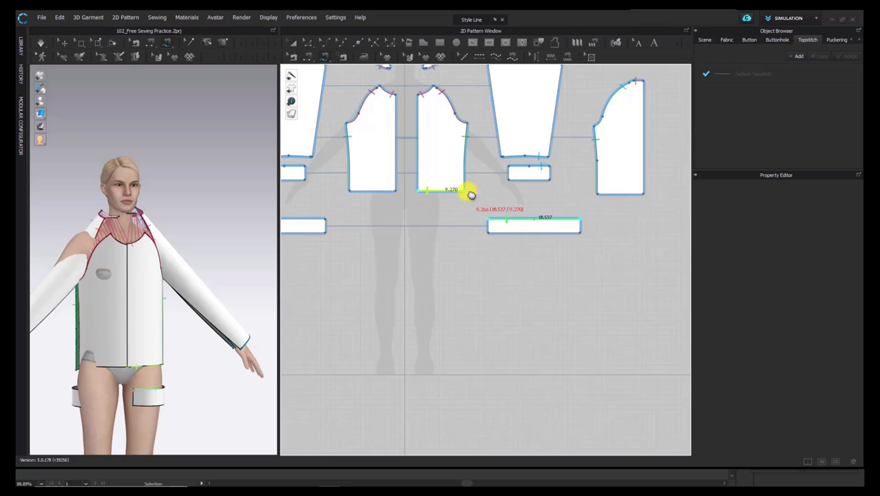
click(470, 193)
click(604, 199)
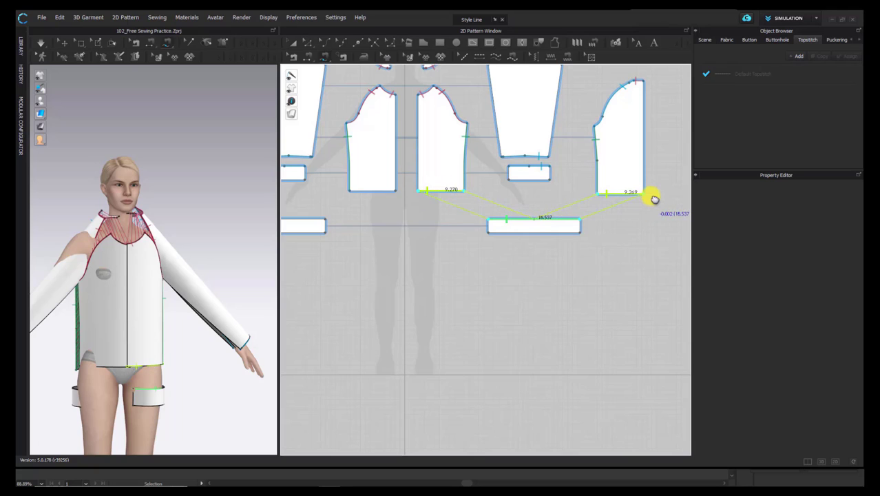
click(660, 200)
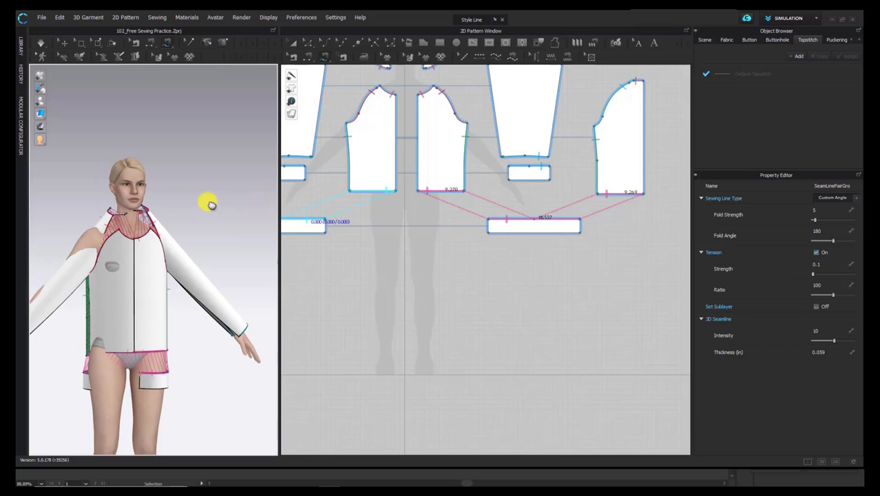
- Segment-sew the two center back edges together and the two center front edges together
scroll(420, 228, down, 2)
right_drag(269, 224, 126, 209)
scroll(490, 183, down, 3)
click(309, 56)
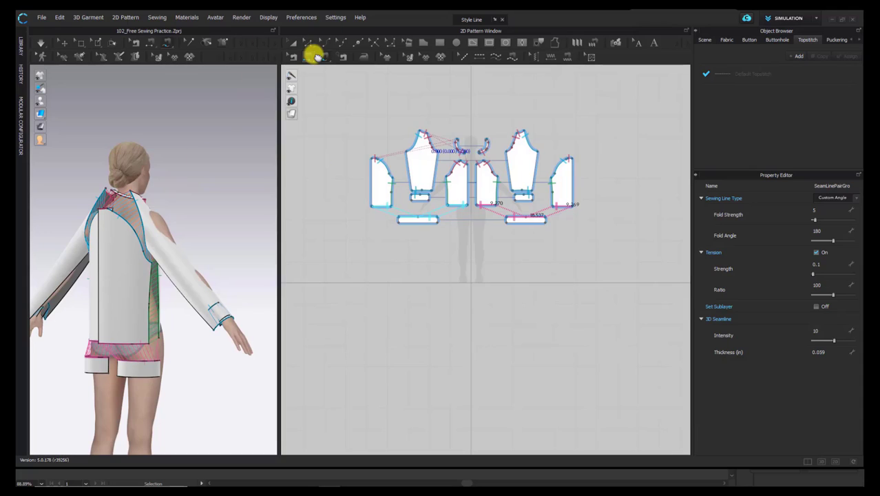
click(580, 176)
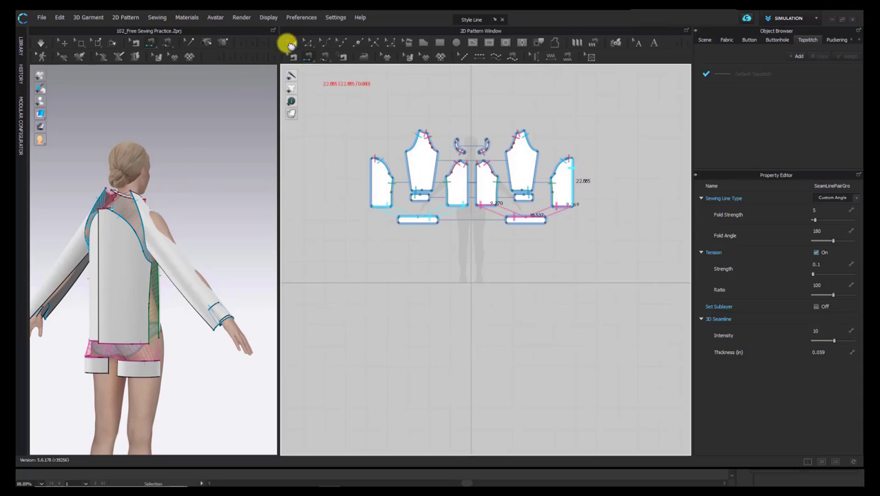
click(369, 172)
click(469, 177)
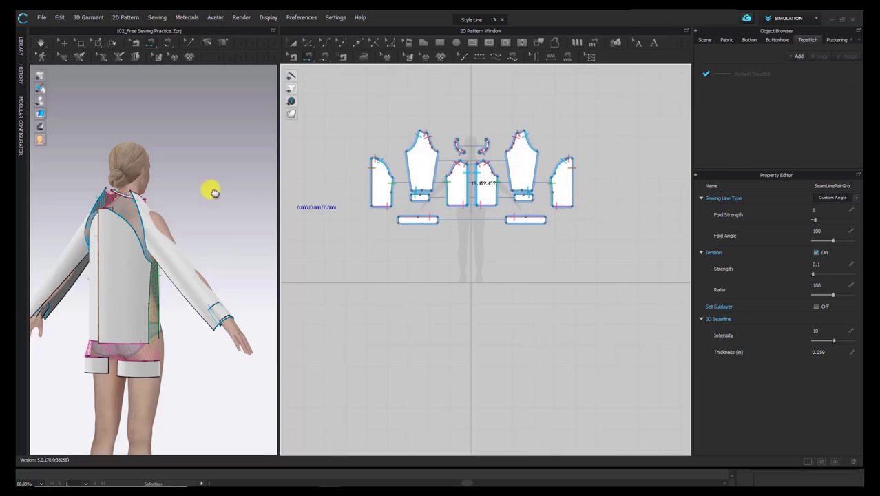
- Simulate the garment so it drapes on the avatar, and check the fit from the front
right_drag(214, 193, 126, 191)
key(space)
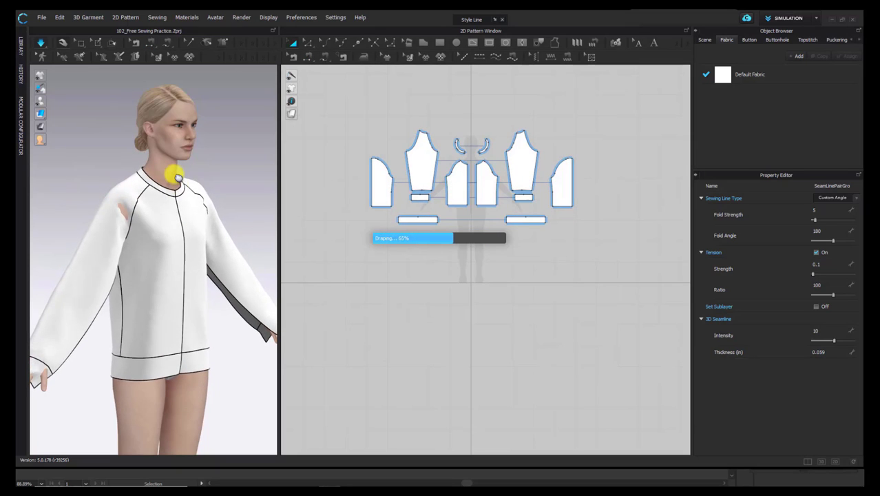
click(152, 241)
right_drag(152, 241, 399, 64)
right_drag(113, 195, 323, 64)
- Segment-sew the sleeve's two underarm edges together and the cuff's two short ends together
click(314, 56)
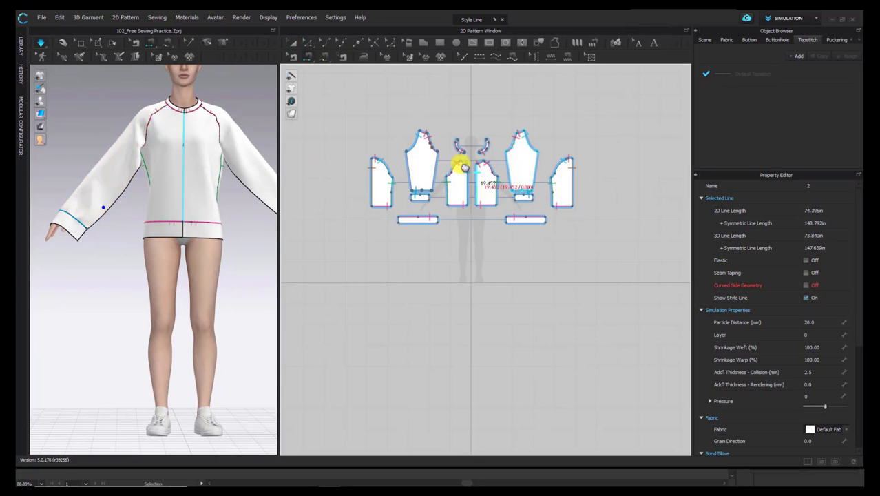
scroll(460, 169, up, 3)
scroll(374, 199, up, 3)
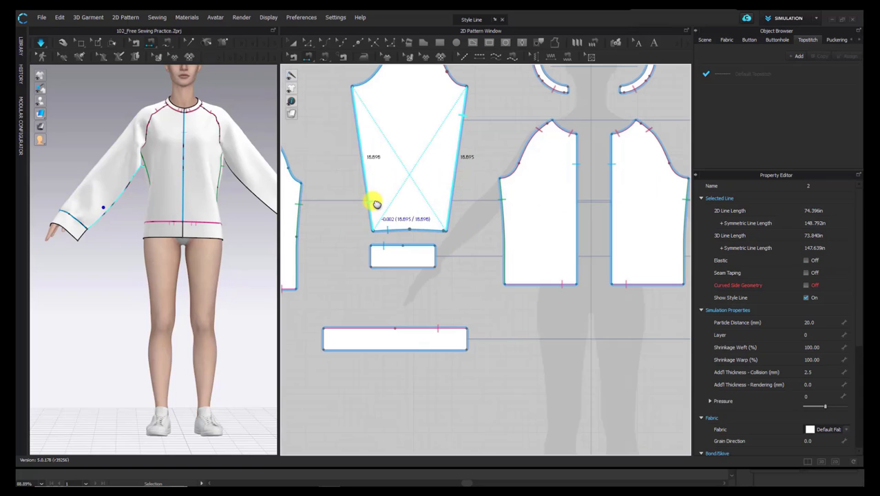
click(358, 123)
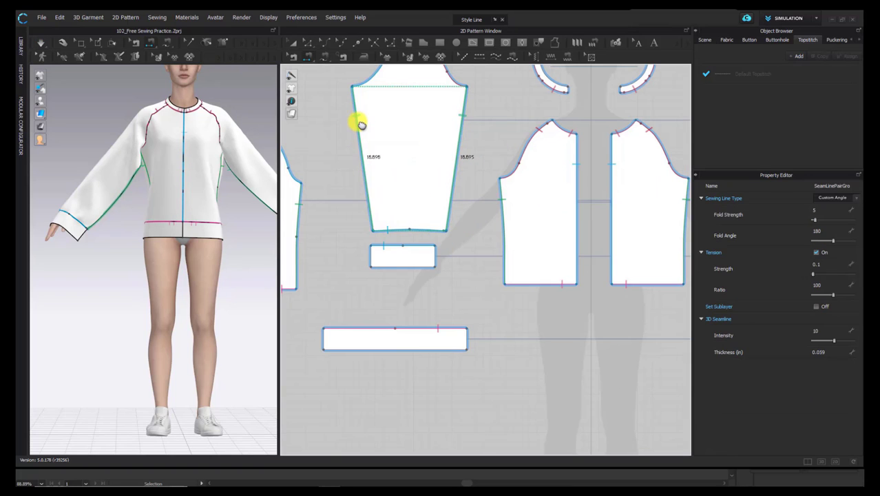
click(435, 254)
click(371, 254)
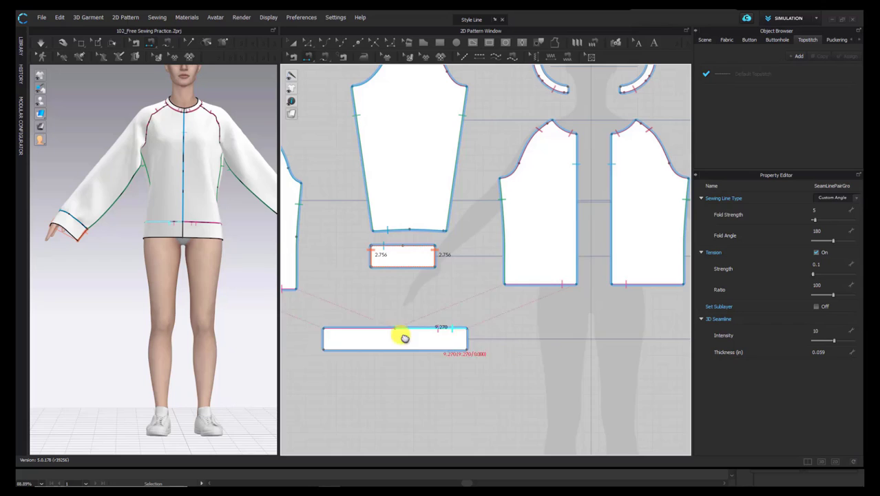
- Segment-sew the two hem bands together at their center front ends and at their center back ends
scroll(393, 334, down, 3)
middle_drag(393, 333, 356, 283)
click(355, 282)
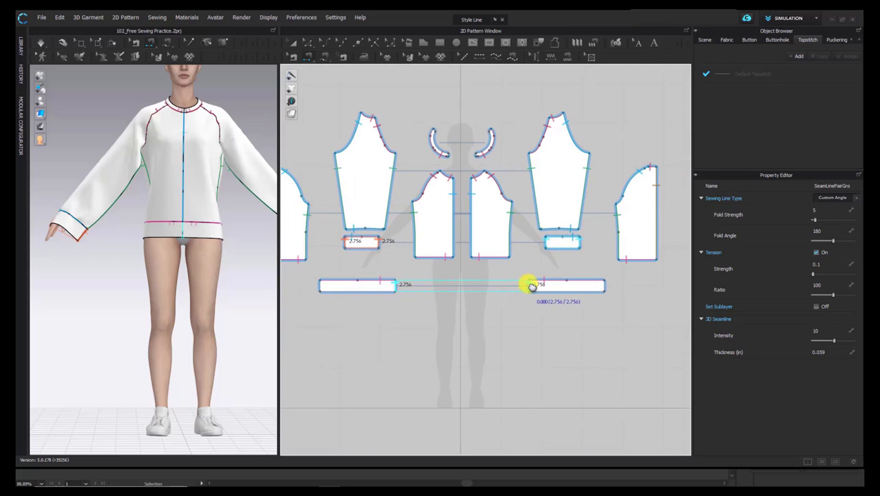
click(606, 286)
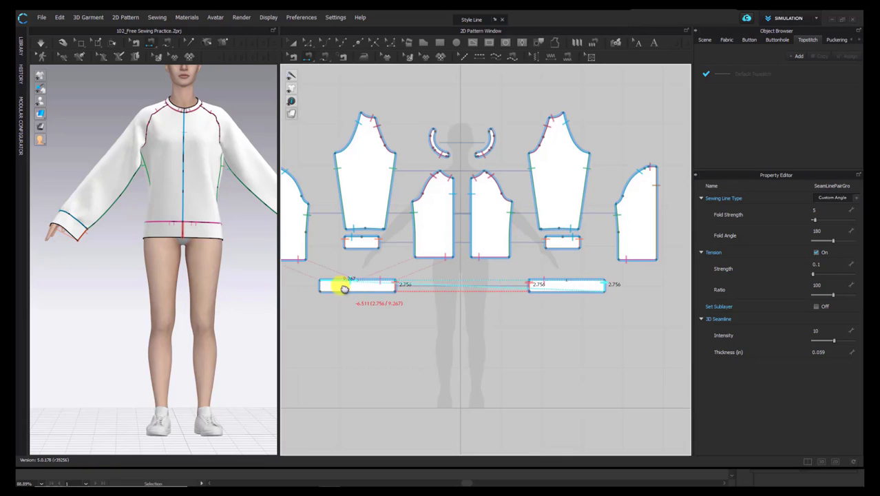
click(324, 285)
- Simulate again with the closed sleeves, cuffs and hem band, and tug the fabric to settle the sleeve and body
key(space)
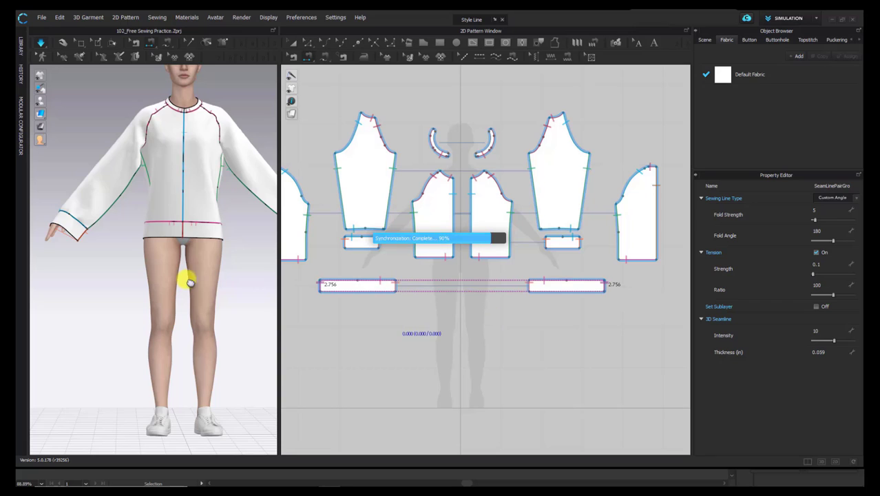
click(136, 157)
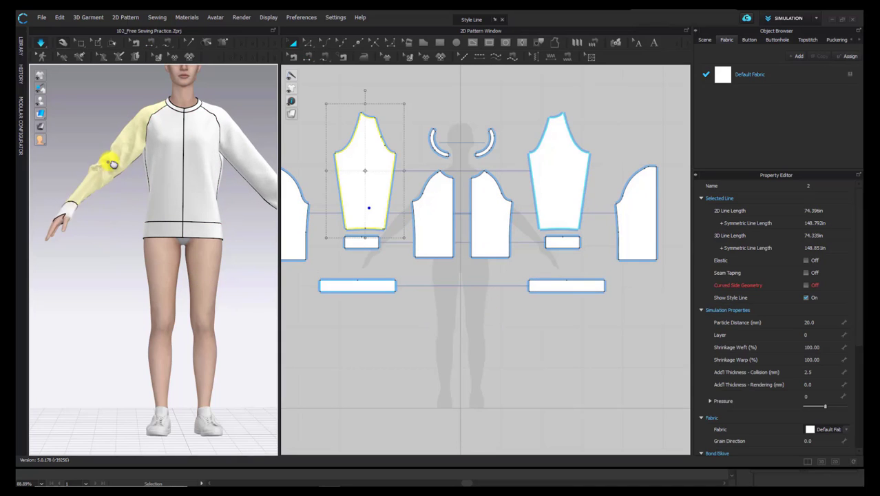
click(198, 184)
click(243, 232)
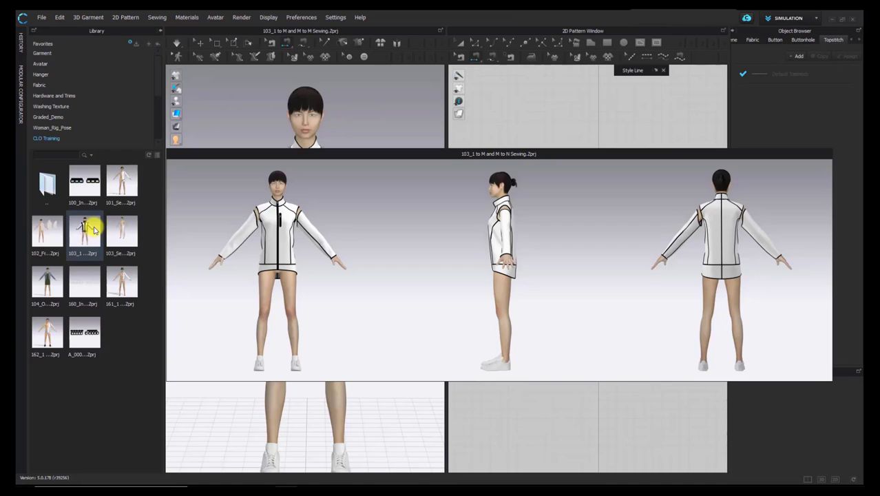
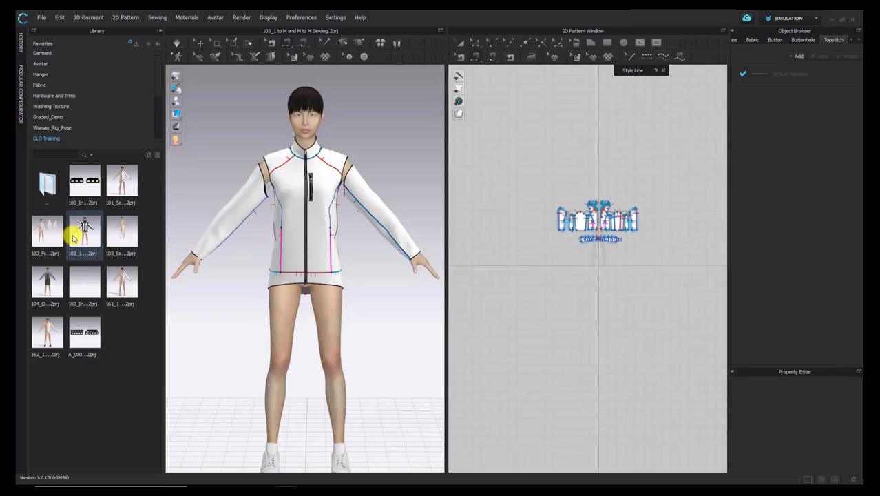
- Open the "103_1 to M and M to N Sewing" project from the CLO Training library folder
double_click(76, 237)
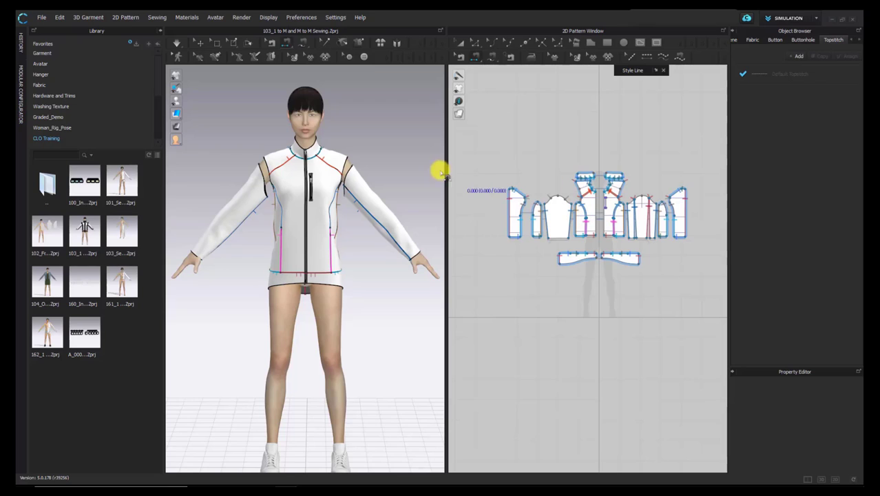
- Examine the one-piece sleeve and the side front, front and shoulder yoke pieces that form its armhole
click(158, 31)
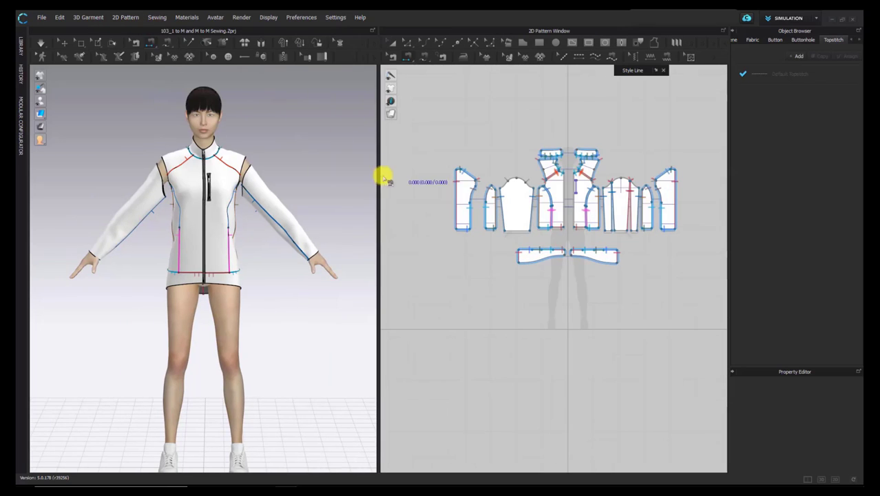
right_drag(344, 180, 296, 197)
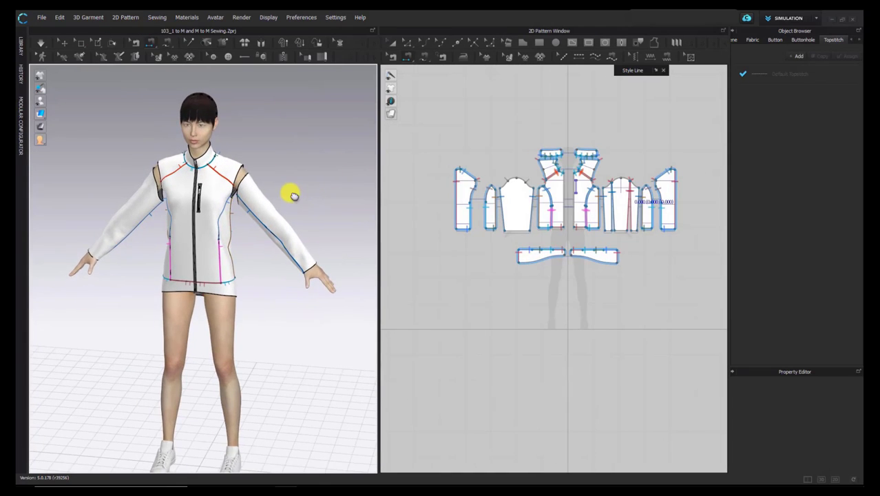
scroll(291, 191, up, 5)
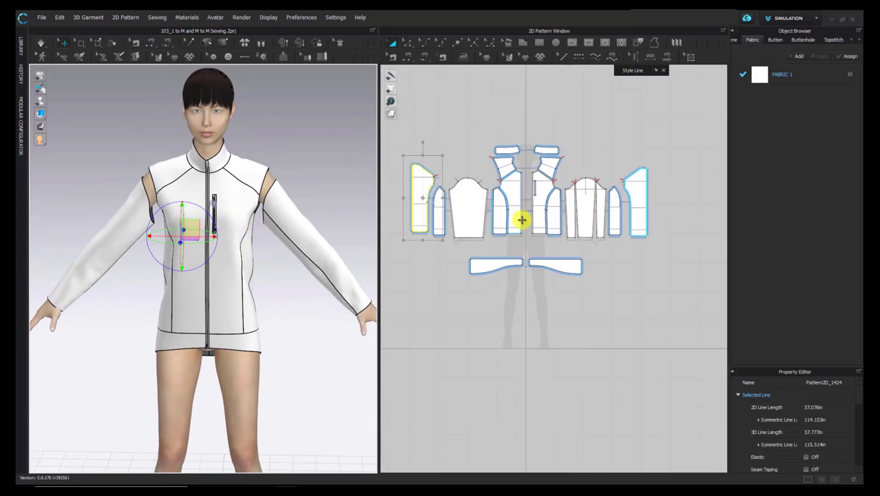
click(475, 227)
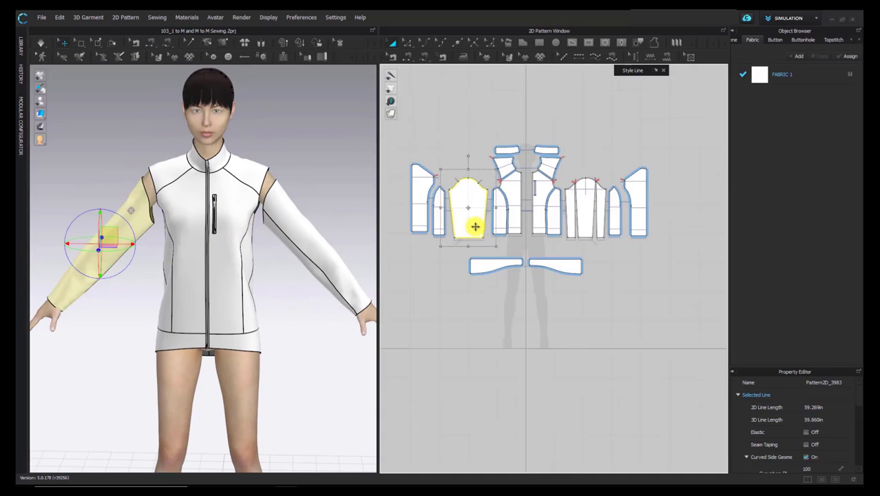
click(445, 165)
click(465, 200)
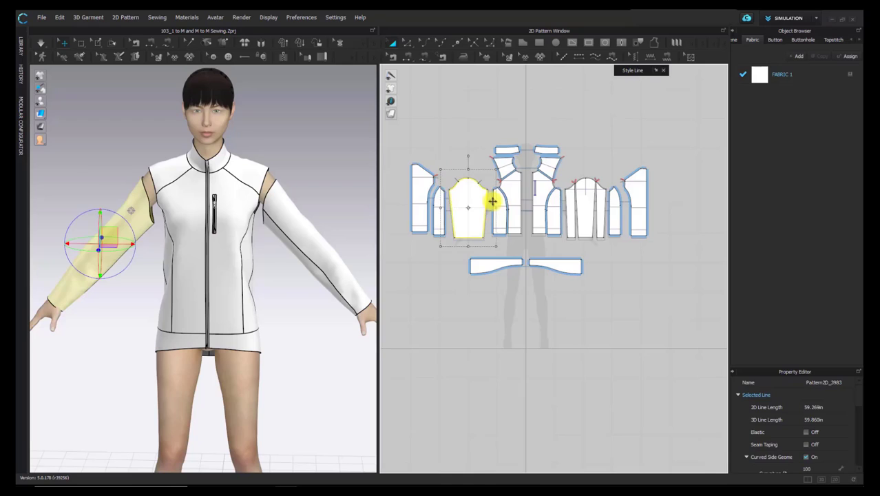
scroll(491, 207, up, 3)
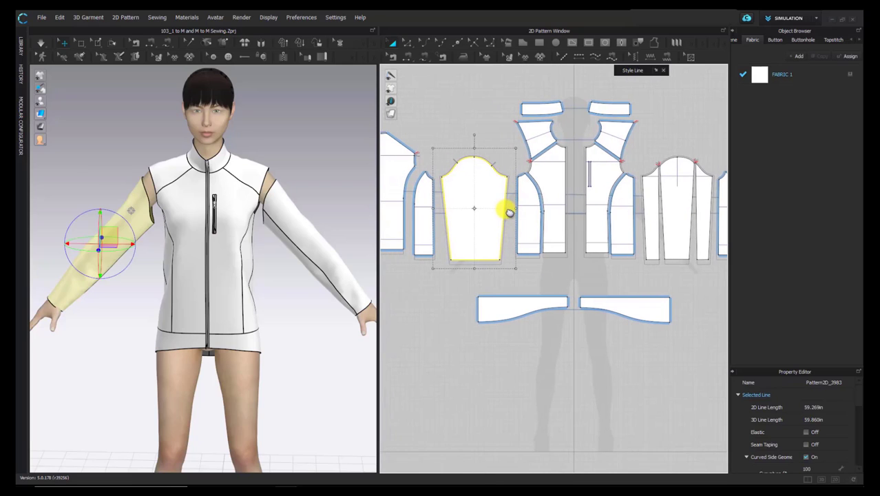
click(510, 211)
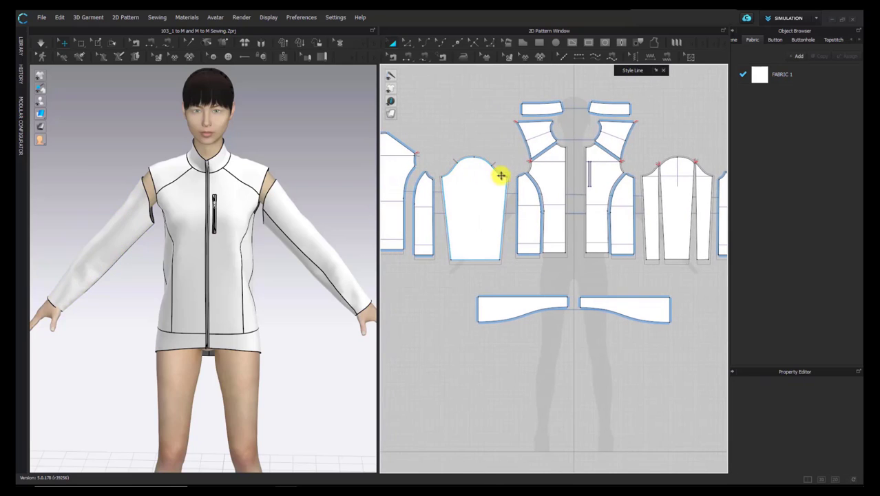
click(530, 178)
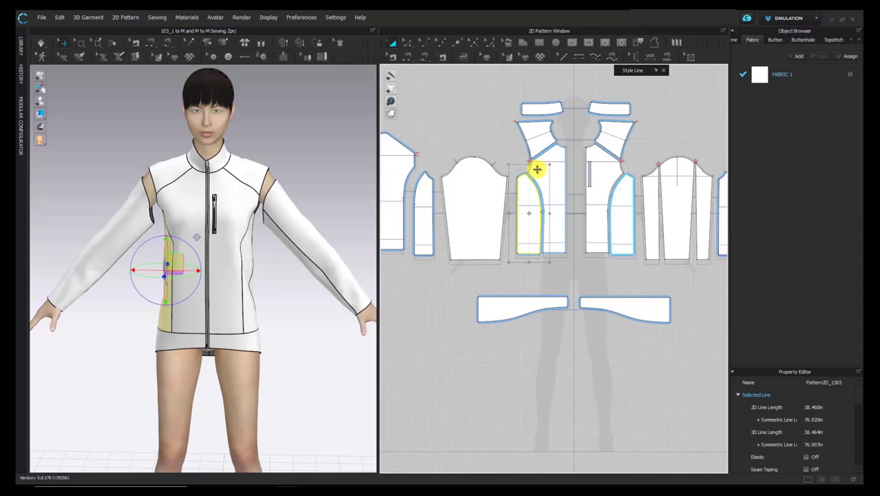
click(535, 143)
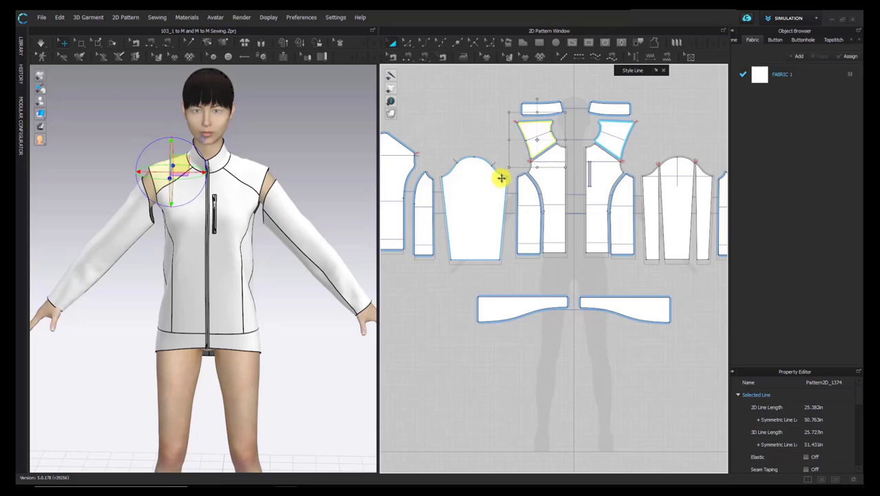
- Examine the three separate panels that make up the opposite sleeve
middle_drag(505, 178, 478, 194)
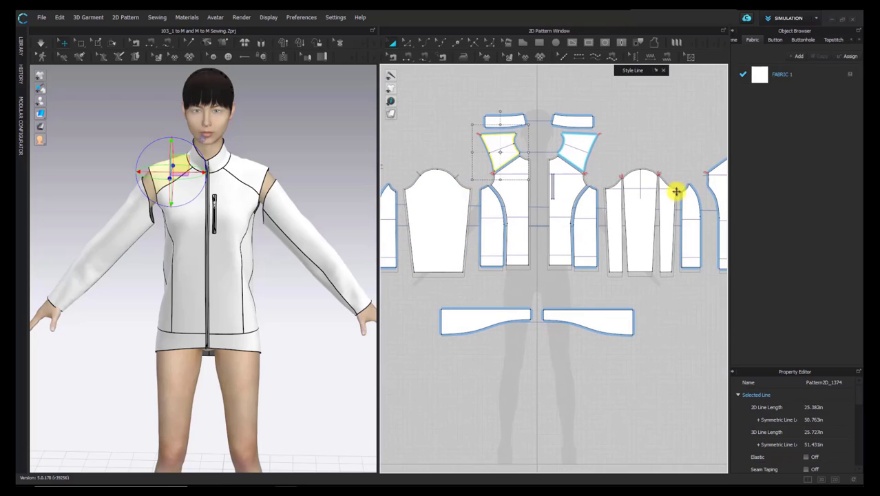
scroll(615, 191, down, 2)
click(611, 193)
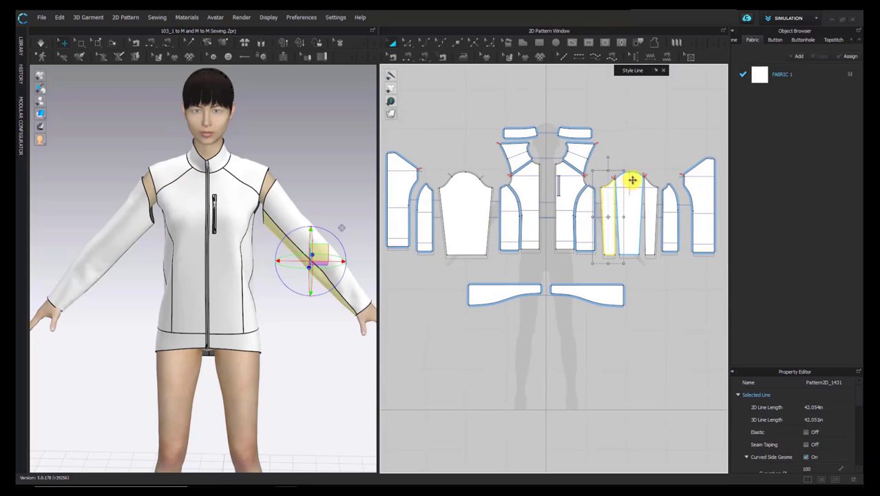
click(638, 182)
click(649, 189)
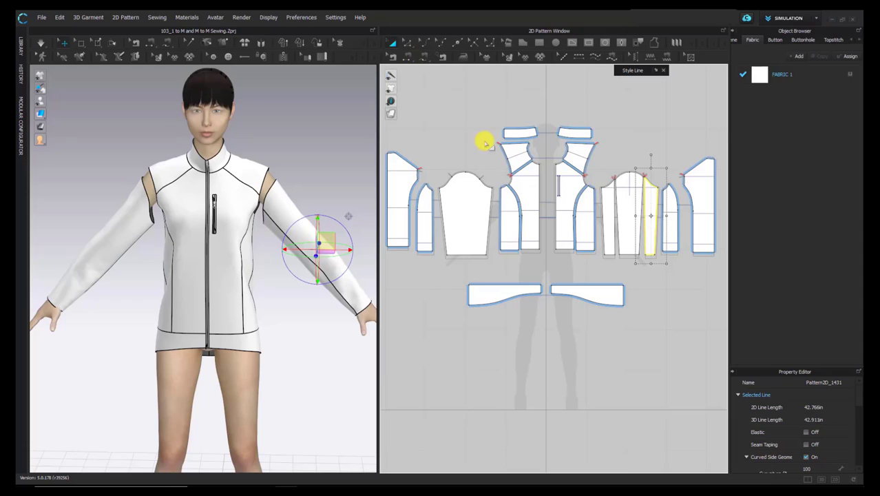
- Free-sew the one-piece sleeve's cap 1:M to the armhole edges of the side front, front, shoulder yoke, back and side back pieces
middle_drag(479, 143, 503, 141)
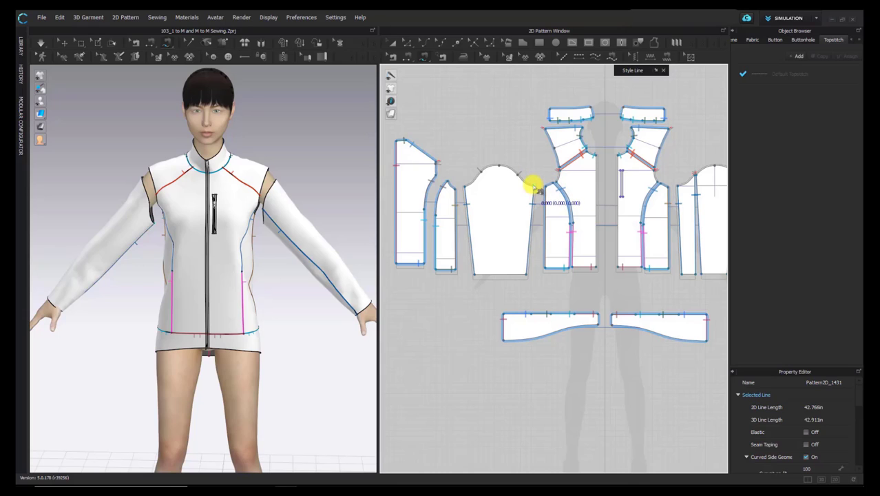
middle_drag(534, 187, 538, 205)
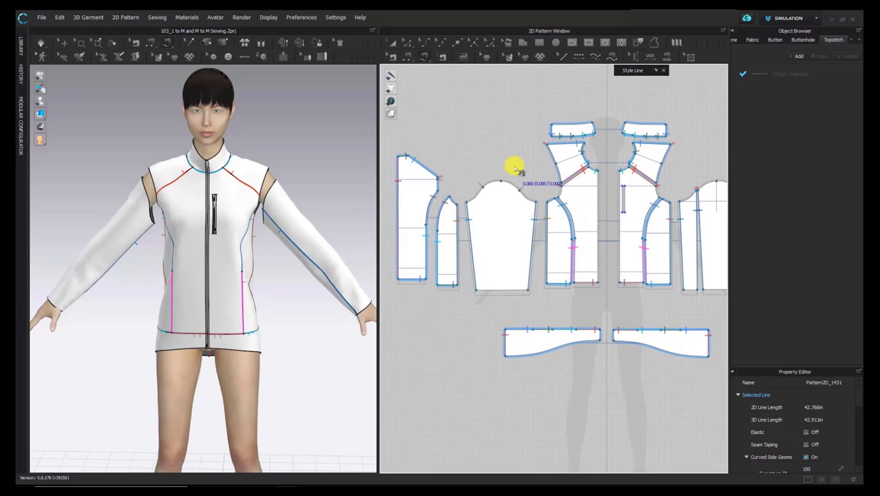
click(537, 204)
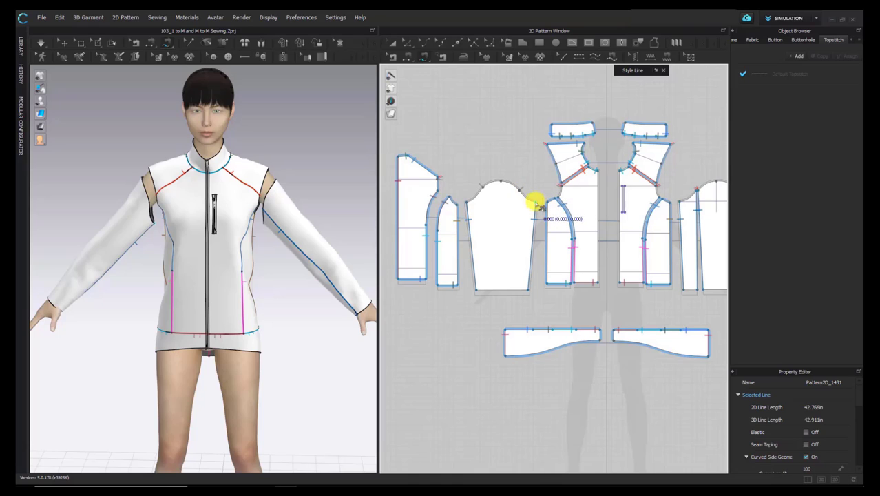
click(536, 202)
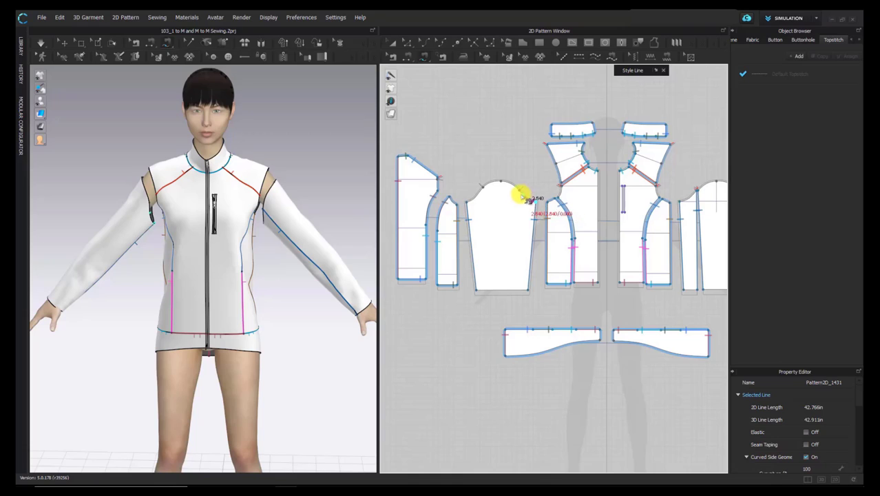
click(471, 207)
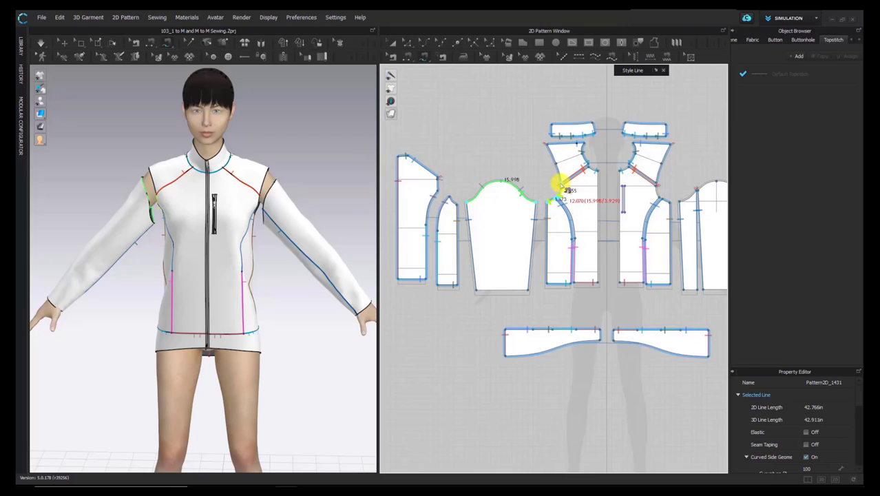
click(440, 177)
click(440, 191)
click(462, 204)
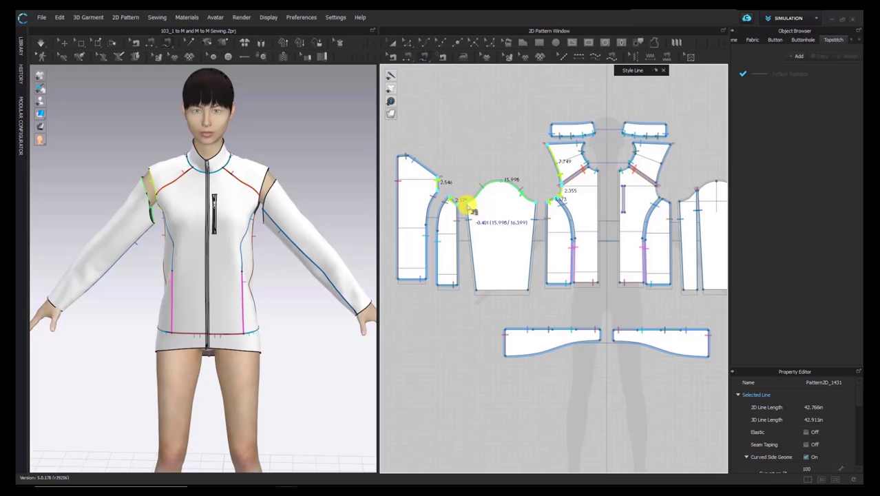
key(Return)
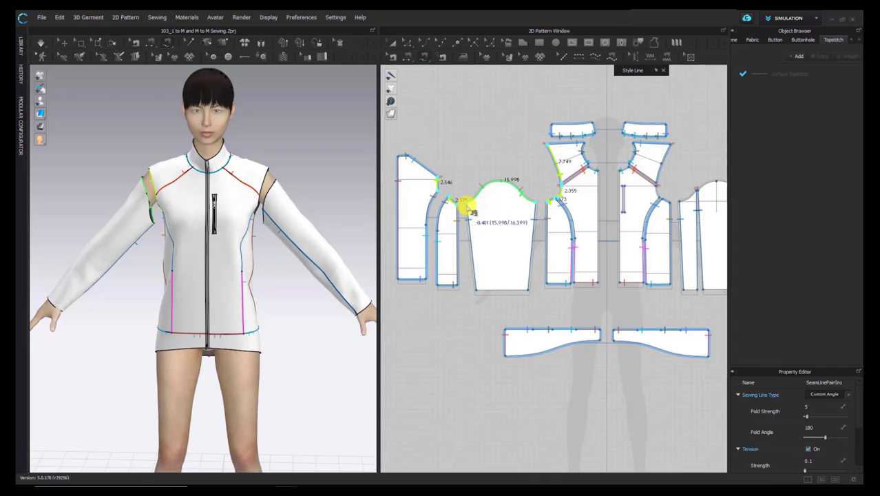
key(Return)
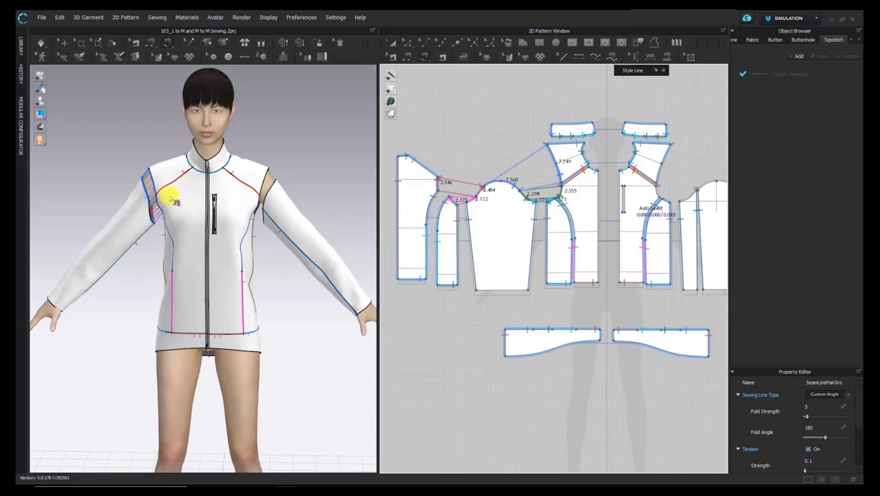
right_drag(144, 235, 210, 237)
key(2)
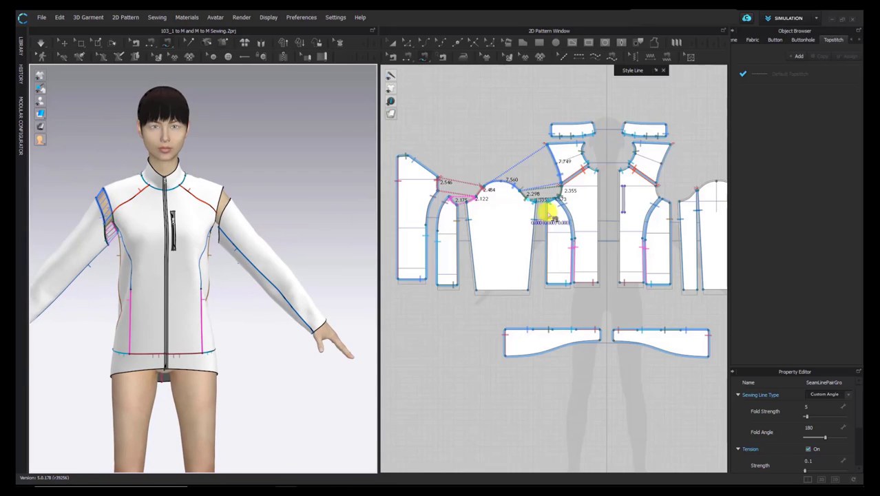
- Sew the three-panel sleeve's cap edges with M:N Free Sewing to the armhole edges of the side front, front, shoulder yoke, back and side back
scroll(550, 212, up, 2)
middle_drag(550, 212, 411, 214)
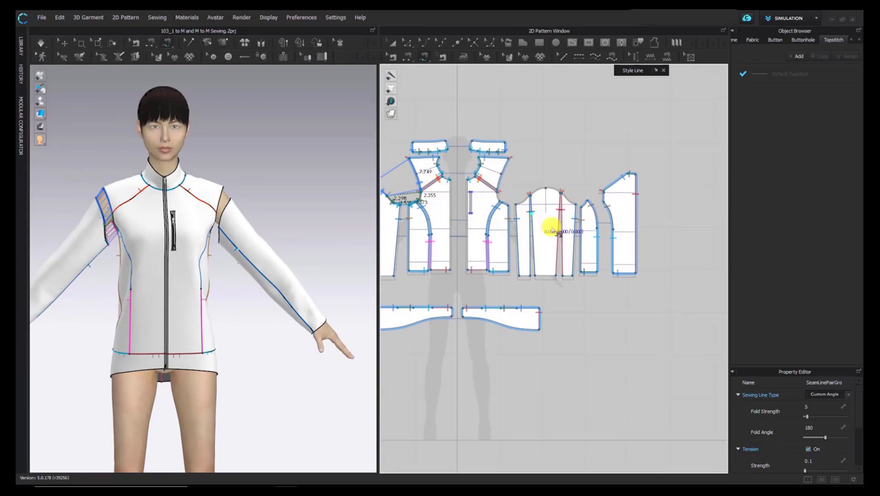
click(422, 56)
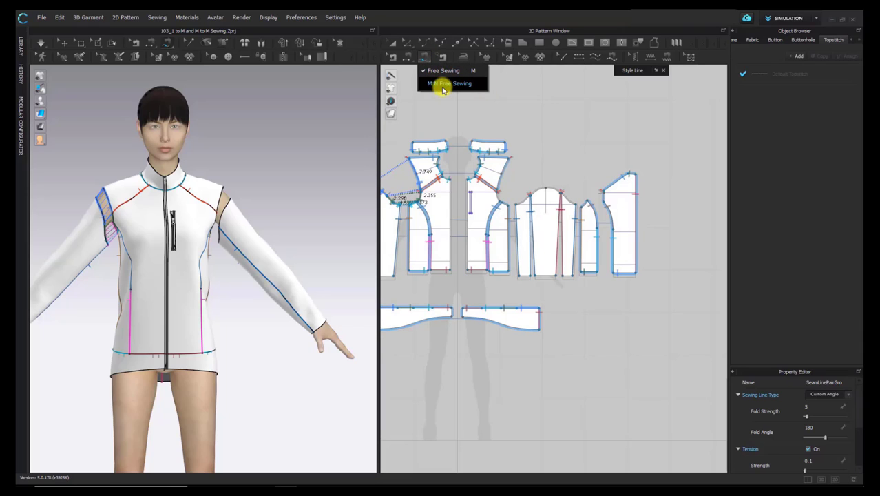
click(444, 84)
scroll(582, 211, up, 5)
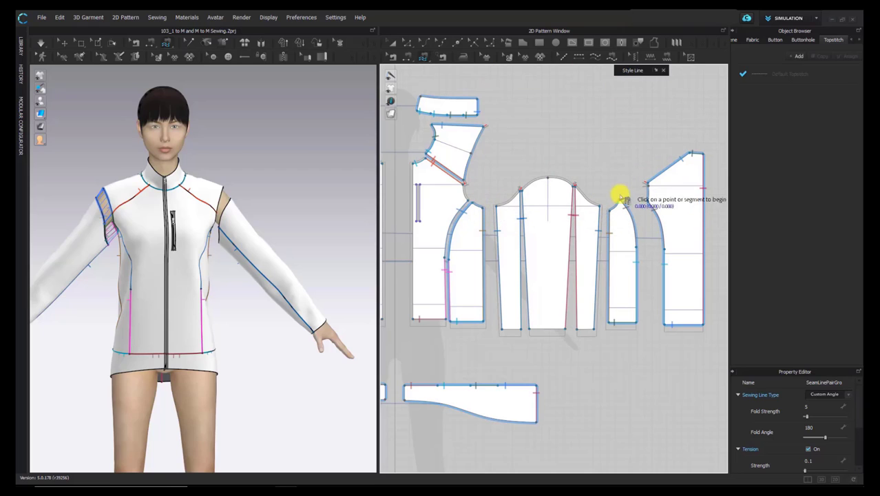
click(498, 205)
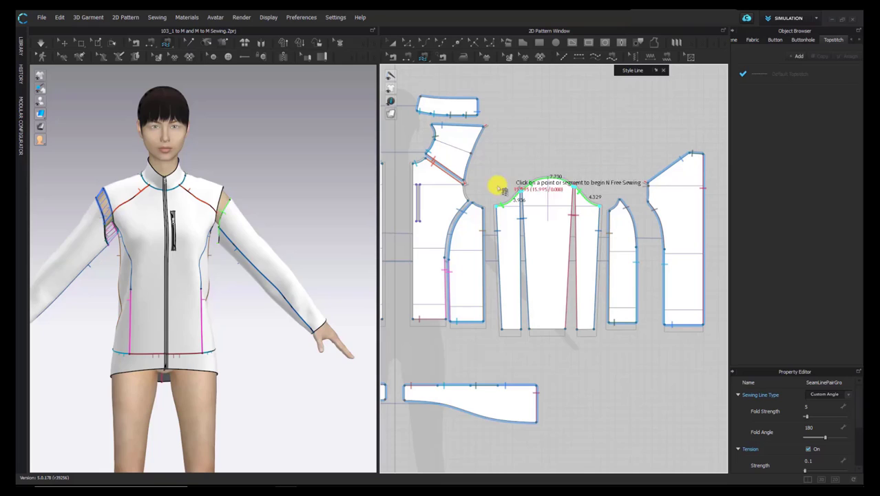
click(485, 207)
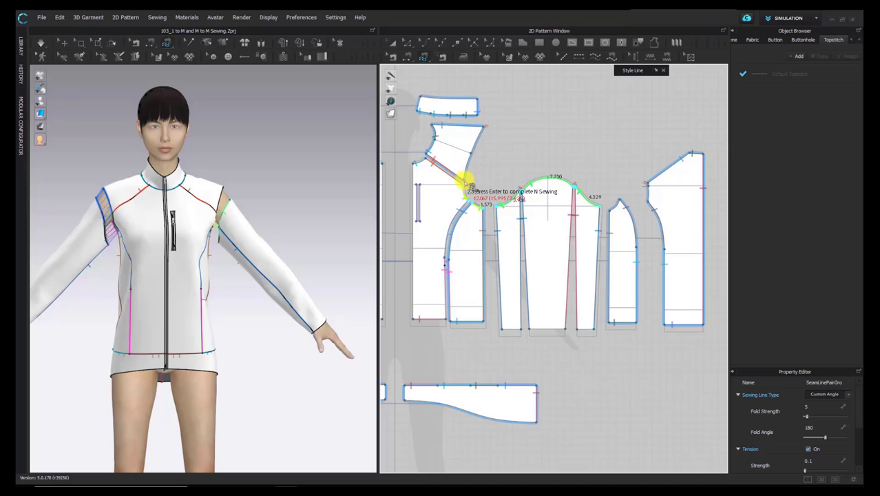
click(465, 182)
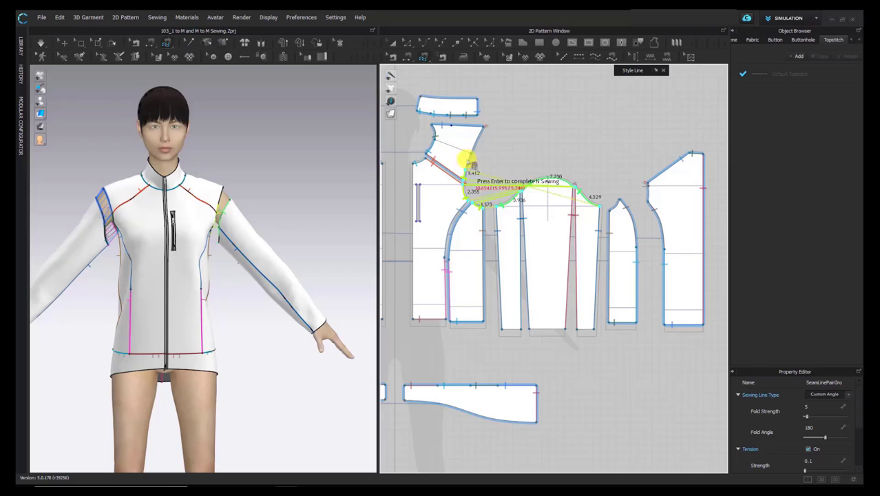
click(485, 127)
click(647, 184)
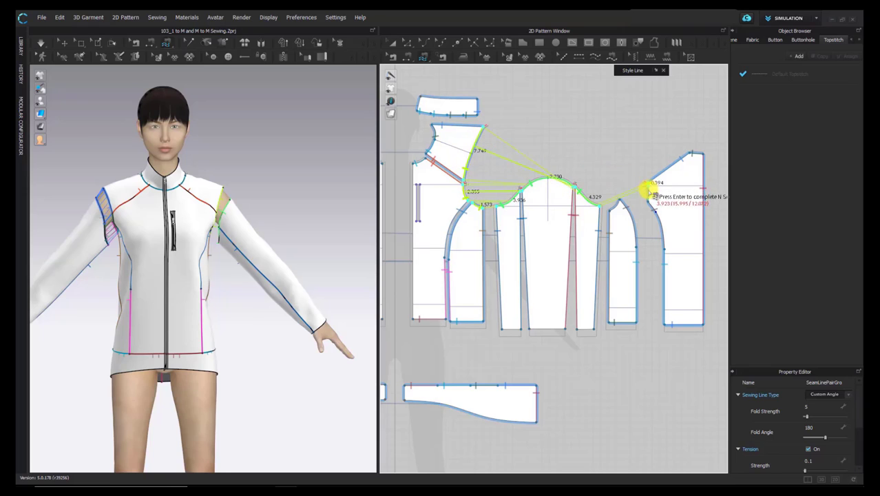
click(648, 201)
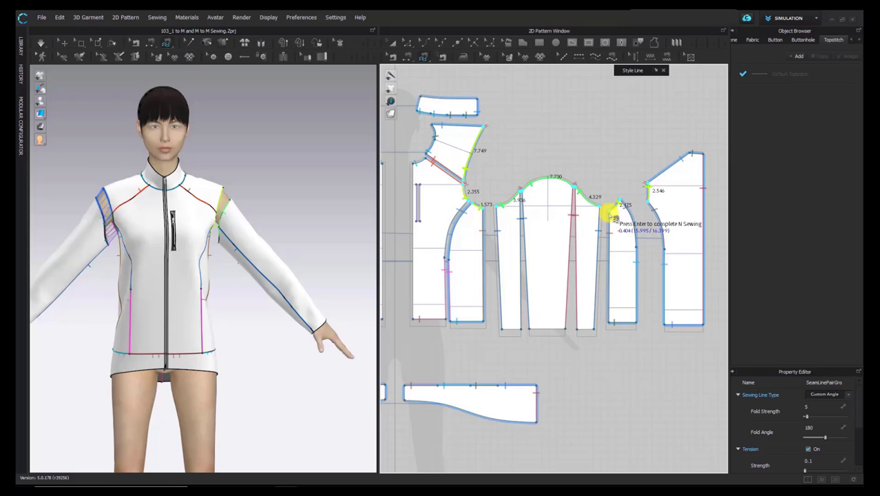
key(Return)
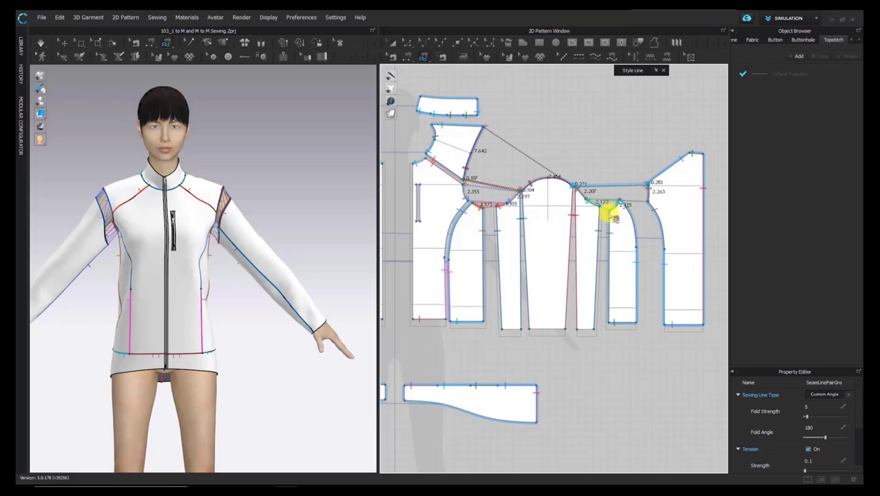
right_drag(272, 172, 247, 183)
scroll(250, 195, up, 5)
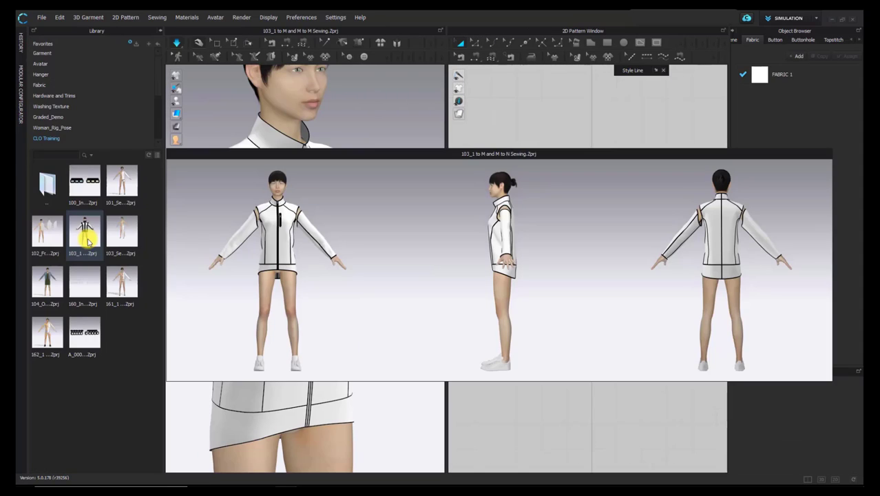
- Reload the "103_1 to M and M to N Sewing" project from the CLO Training library folder to start again with unsewn armholes
drag(88, 236, 230, 233)
click(434, 260)
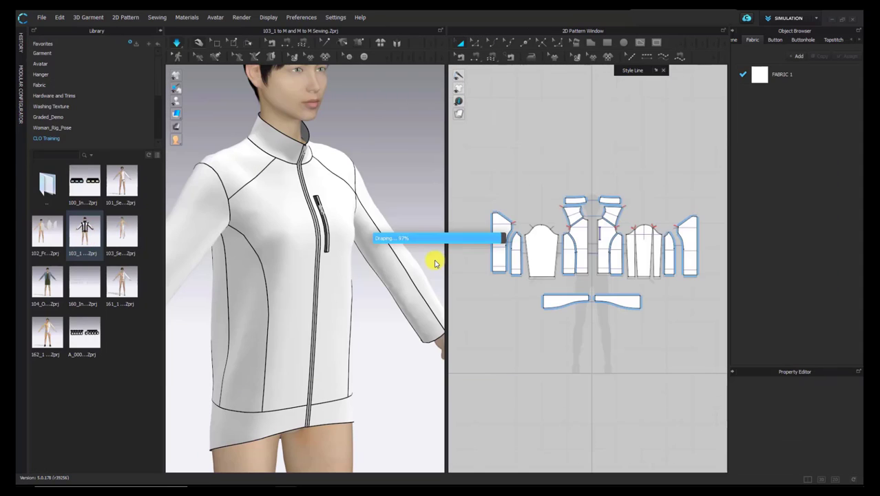
click(435, 317)
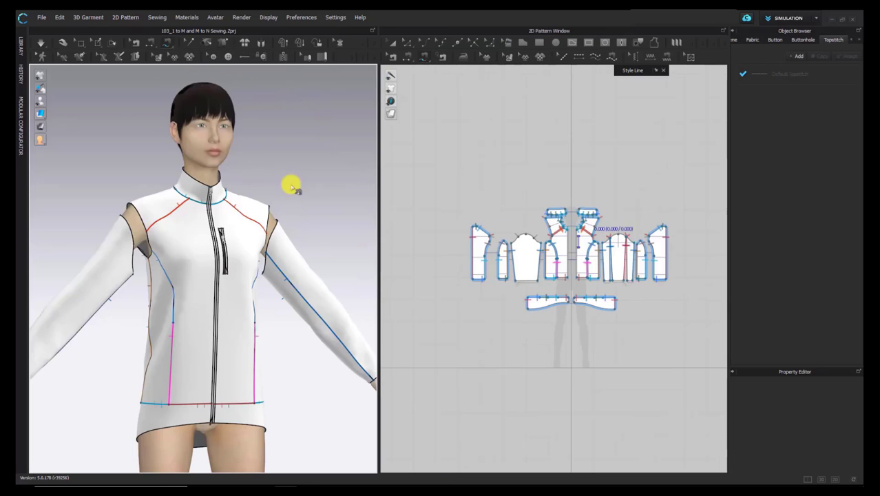
right_drag(291, 182, 262, 196)
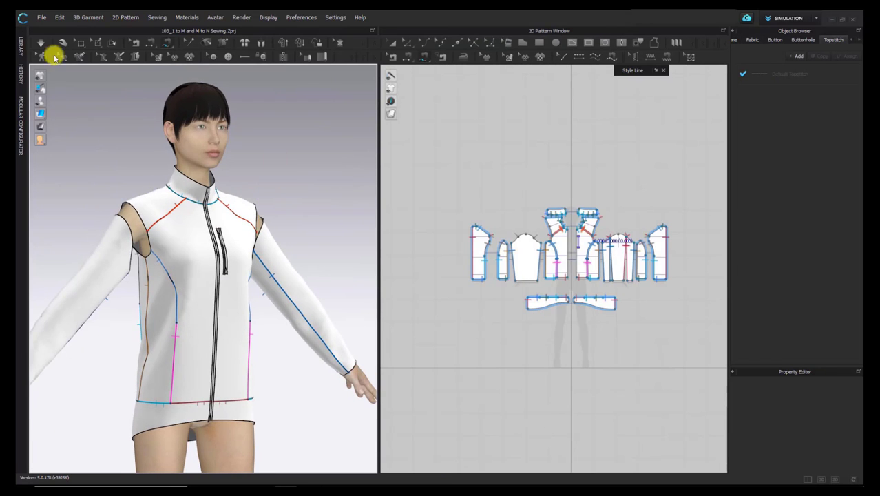
scroll(157, 199, up, 5)
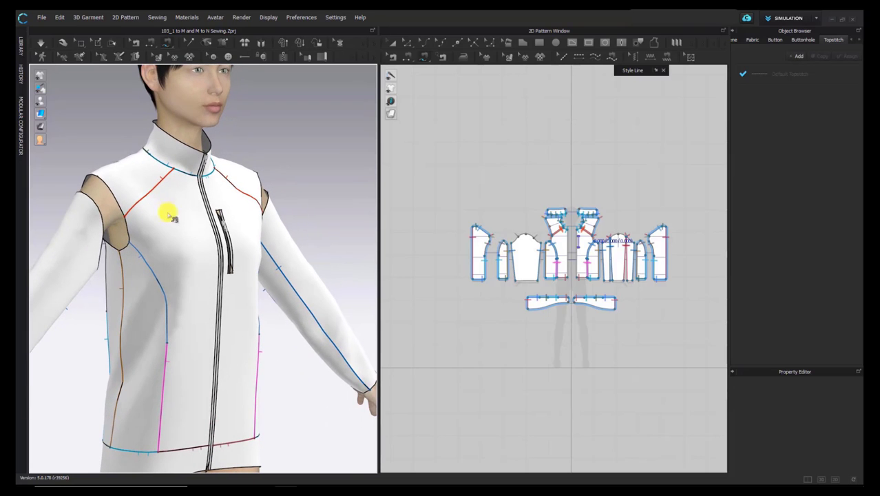
- Move the shoulder yoke, side front and back pieces away from the body in 3D to open gaps along their seams
click(63, 42)
right_drag(71, 179, 96, 181)
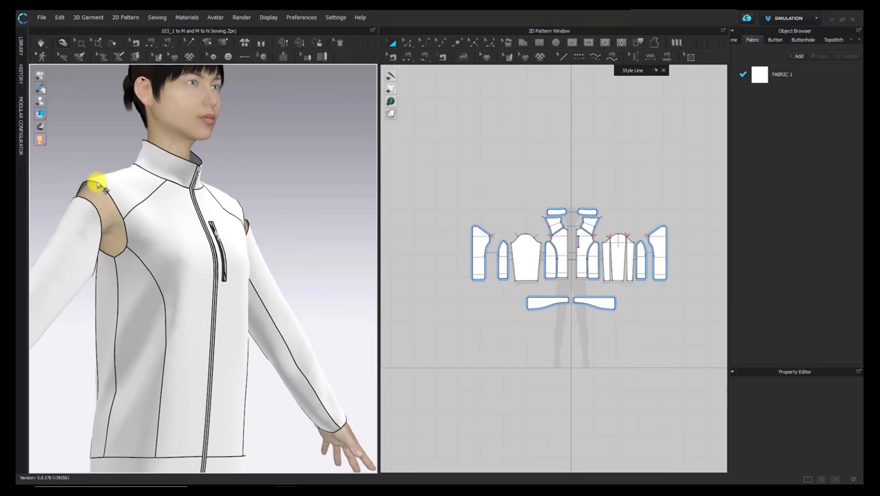
click(106, 180)
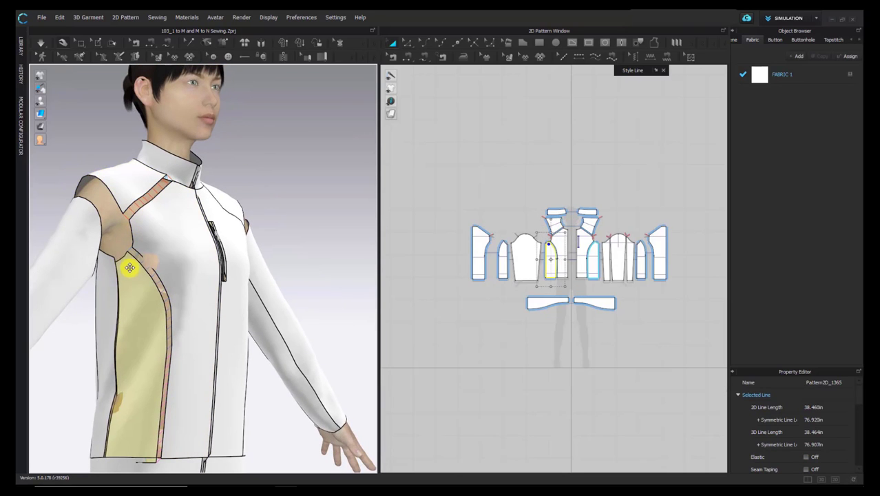
click(100, 281)
right_drag(100, 282, 20, 265)
click(74, 248)
scroll(116, 235, down, 3)
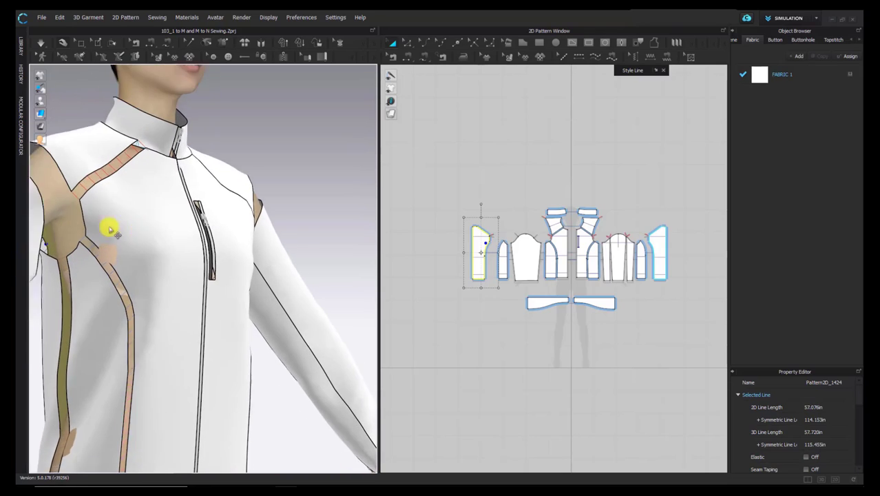
- Move the collar and the opposite side's body pieces, including the side back, away from their neighbours in 3D
middle_drag(113, 230, 294, 277)
right_drag(246, 264, 203, 186)
click(202, 185)
right_drag(199, 227, 155, 193)
click(189, 173)
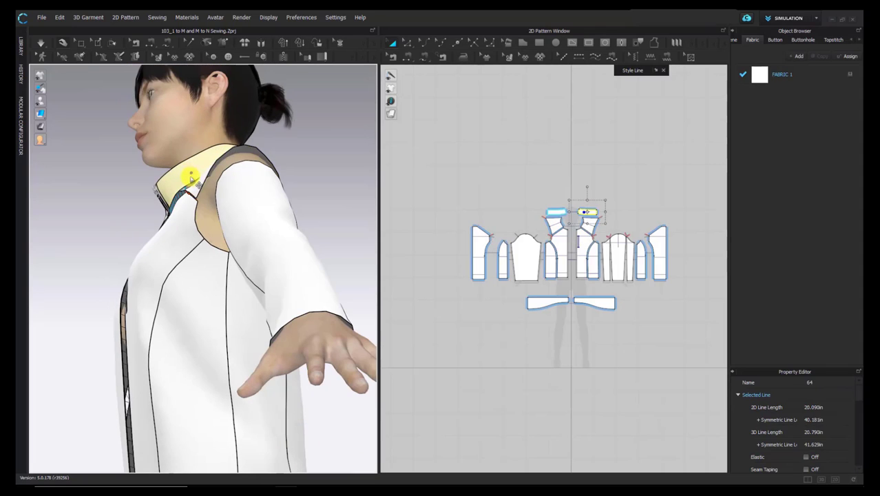
click(173, 232)
click(201, 296)
right_drag(227, 308, 193, 190)
click(192, 189)
right_drag(180, 229, 230, 187)
click(214, 244)
click(182, 216)
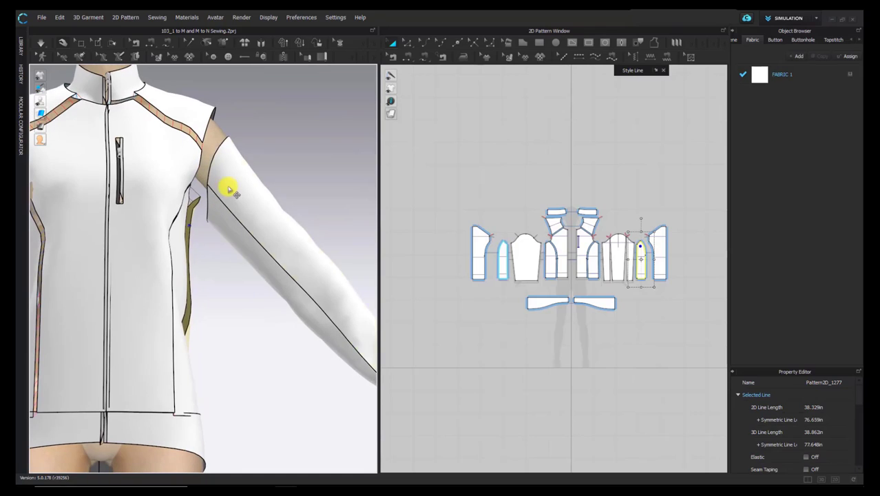
- Separate the panels of the three-panel sleeve in 3D to expose their cap edges
click(225, 228)
mouse_move(223, 227)
right_down()
mouse_move(216, 212)
mouse_move(208, 232)
mouse_move(212, 224)
mouse_move(128, 216)
mouse_move(228, 225)
right_up()
click(208, 232)
click(168, 225)
middle_drag(228, 226, 189, 198)
click(147, 185)
- Pull the one-piece sleeve off the arm and reposition it around the arm using the avatar's arrangement points
drag(161, 207, 64, 119)
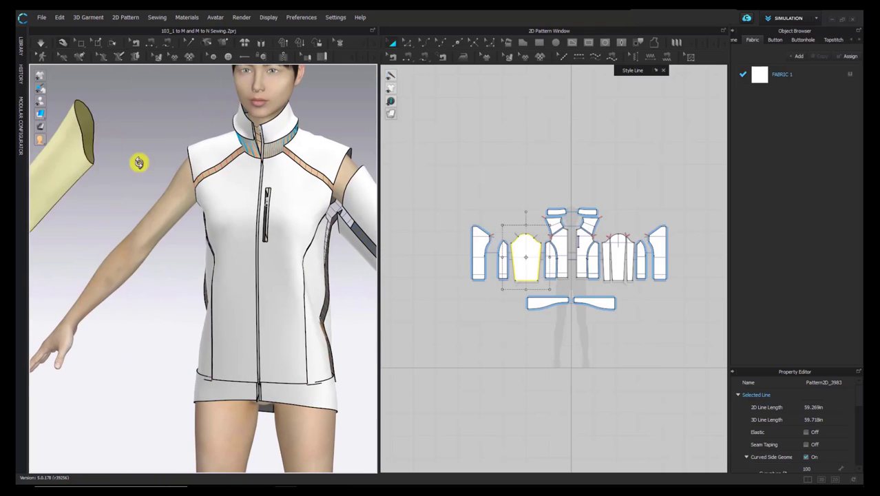
right_drag(140, 163, 153, 191)
key(shift+f)
click(154, 189)
middle_drag(137, 225, 114, 226)
click(104, 144)
right_drag(104, 143, 131, 142)
key(shift+f)
- With 1:M Free Sewing in 3D, trace the one-piece sleeve's whole cap edge as the first side of the seam
click(166, 42)
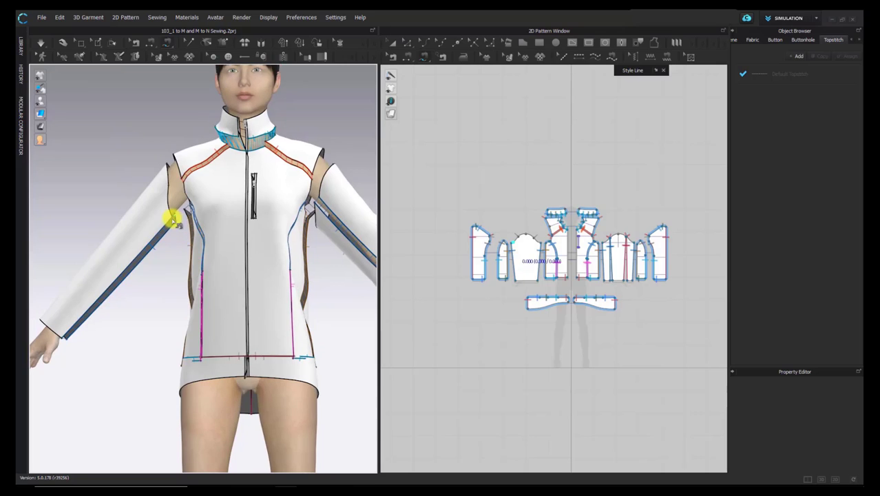
scroll(226, 236, up, 3)
right_drag(225, 236, 213, 236)
click(159, 180)
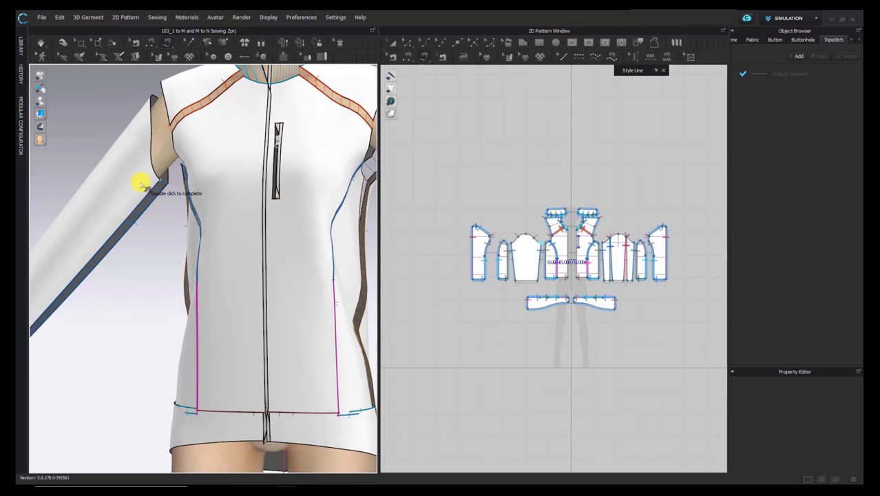
right_drag(141, 184, 260, 208)
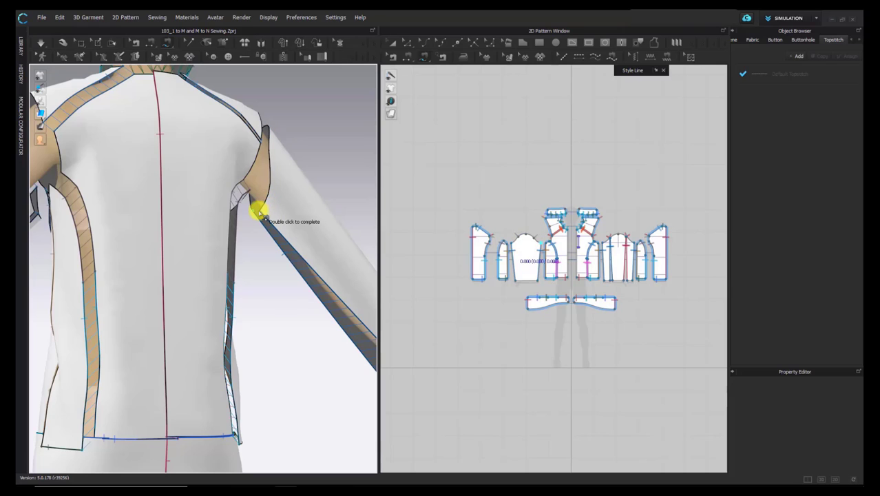
scroll(255, 209, up, 5)
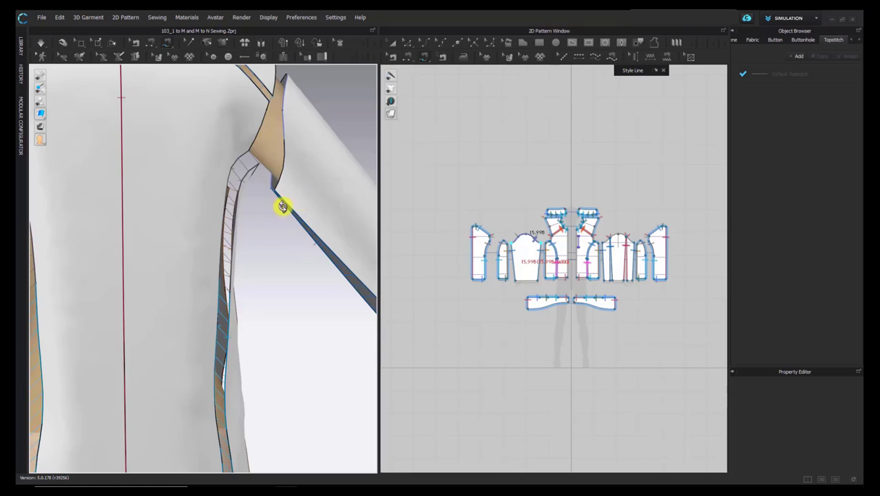
- Free-sew the traced cap to the armhole edges of the side front, front, shoulder yoke, back and side back, and complete the seam
right_drag(282, 207, 168, 228)
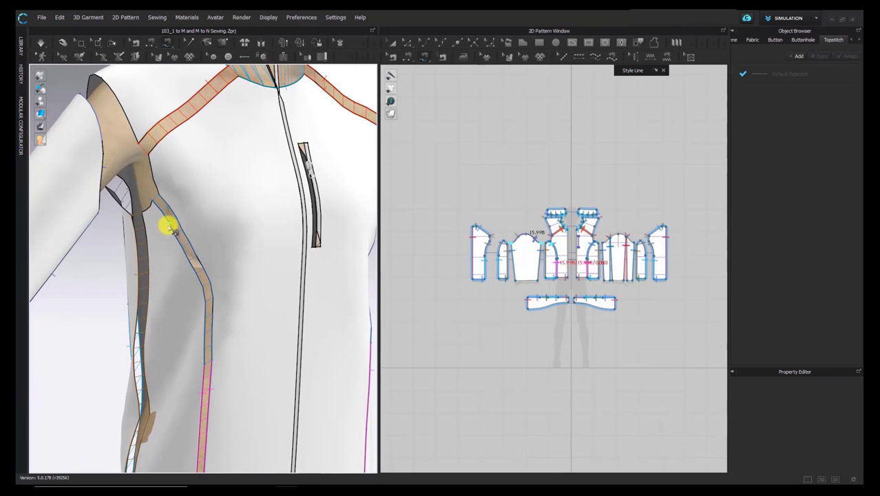
click(147, 212)
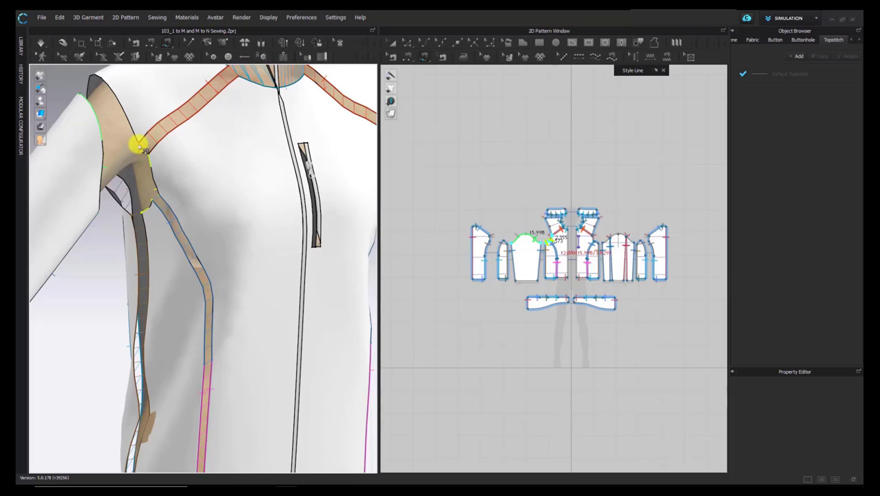
right_drag(128, 157, 273, 140)
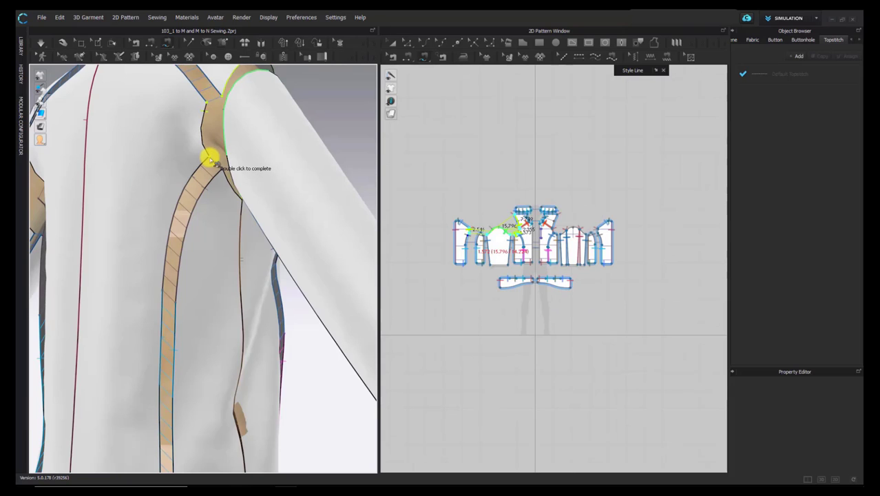
click(222, 169)
scroll(227, 170, up, 3)
click(243, 210)
scroll(242, 211, down, 3)
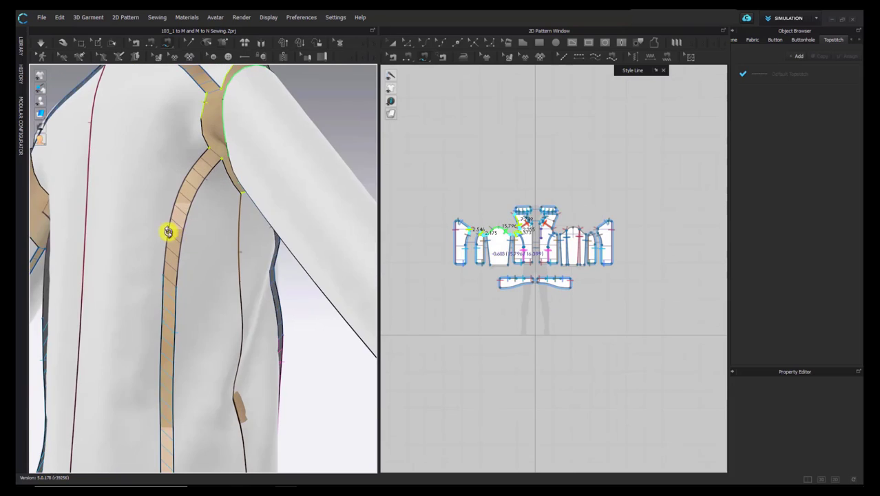
right_drag(168, 232, 130, 187)
middle_drag(161, 166, 161, 193)
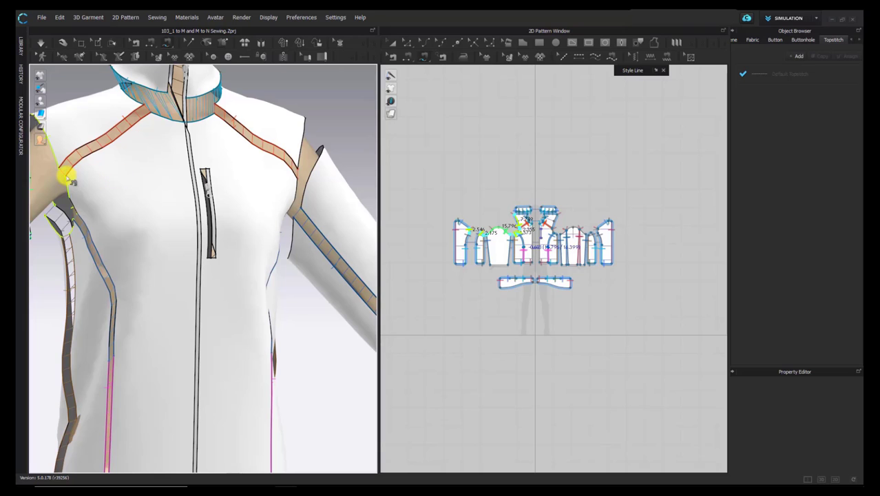
double_click(67, 176)
right_drag(69, 167, 115, 321)
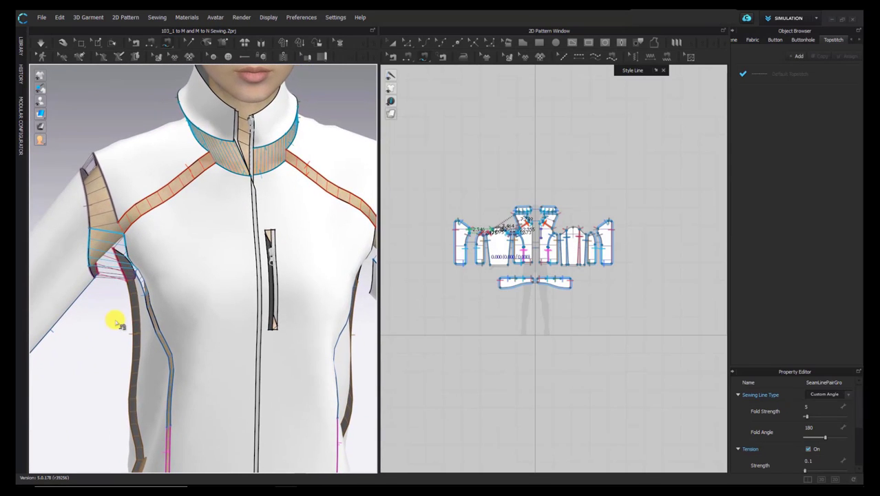
- Using M:N Segment Sewing, select the cap edges of the three sleeve panels in order from front to back as the M group
right_drag(126, 289, 130, 226)
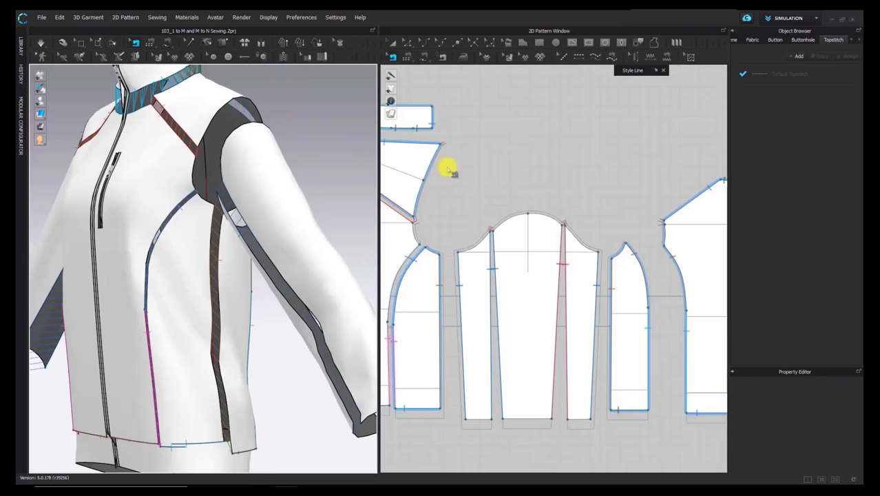
right_drag(275, 196, 364, 221)
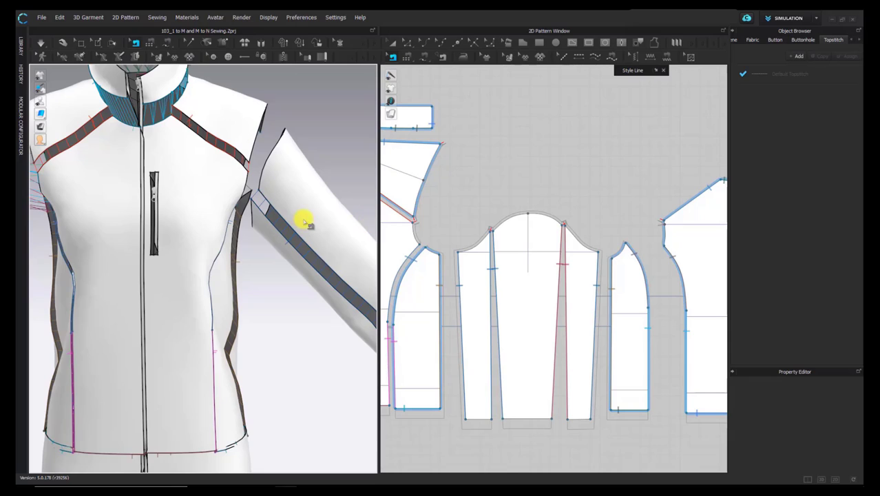
mouse_move(307, 222)
right_down()
mouse_move(299, 240)
mouse_move(311, 232)
right_up()
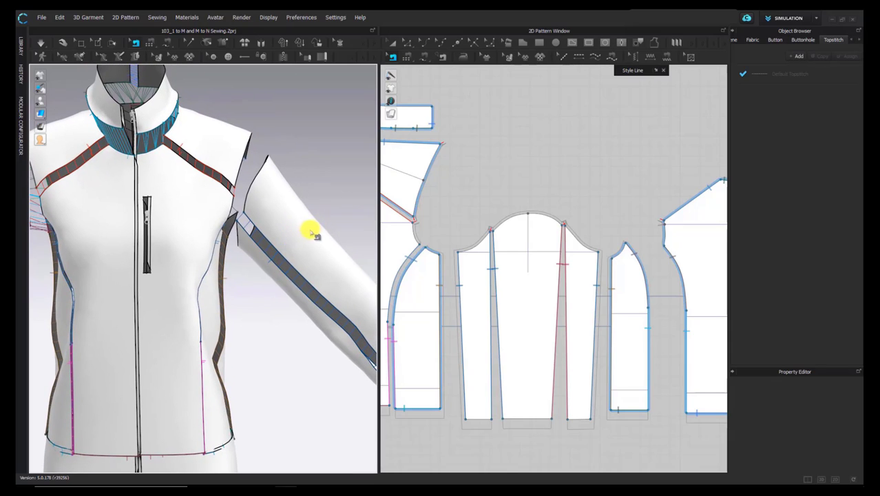
click(405, 61)
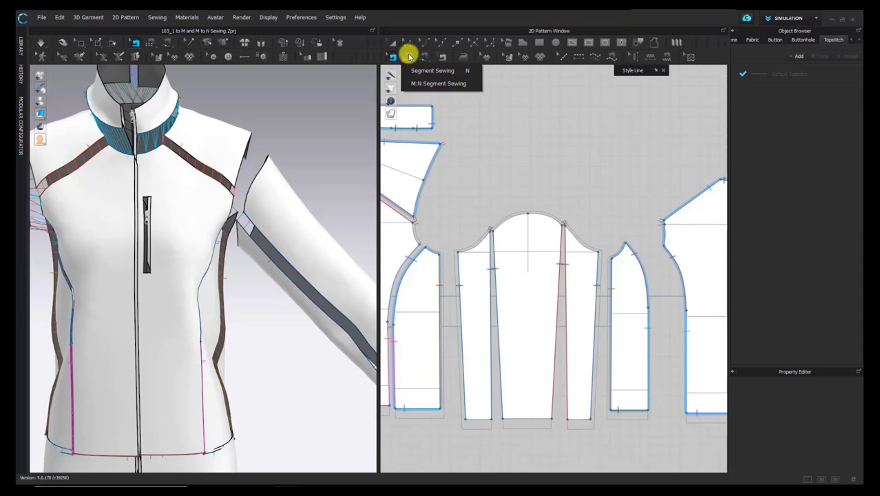
click(422, 83)
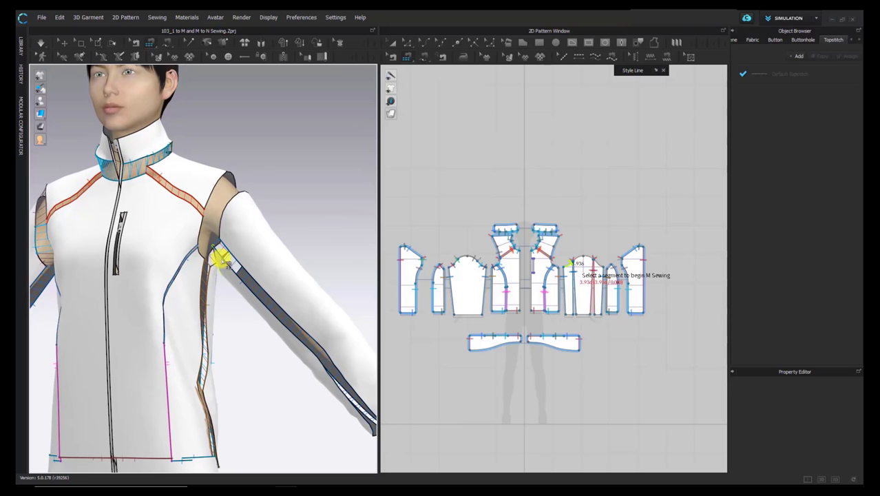
mouse_move(215, 268)
right_down()
mouse_move(236, 235)
mouse_move(230, 324)
mouse_move(202, 335)
mouse_move(230, 299)
mouse_move(230, 313)
right_up()
scroll(206, 331, down, 2)
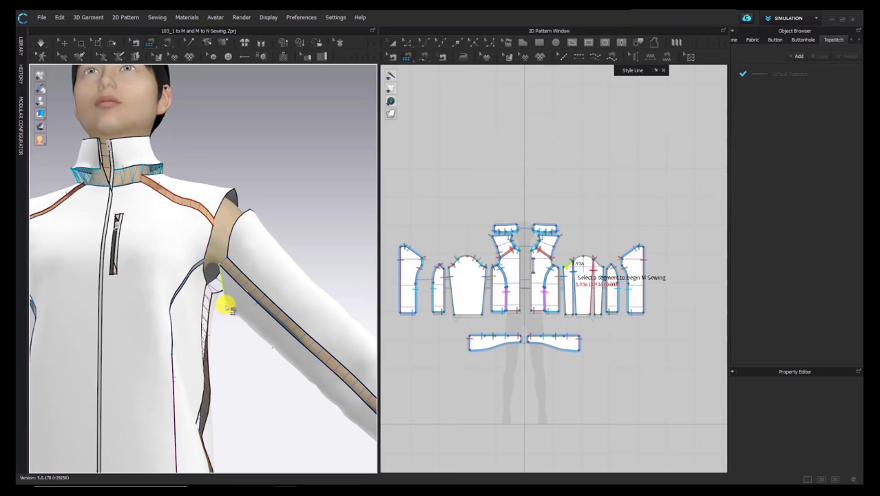
right_drag(229, 298, 236, 310)
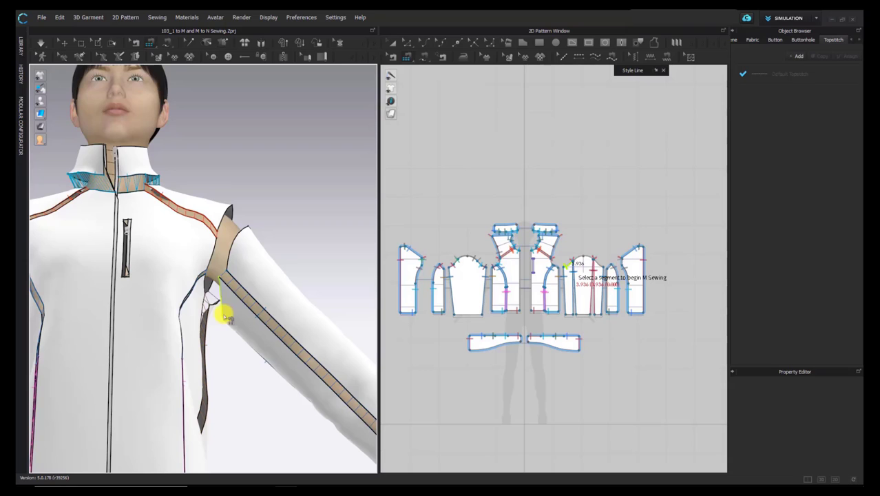
click(229, 252)
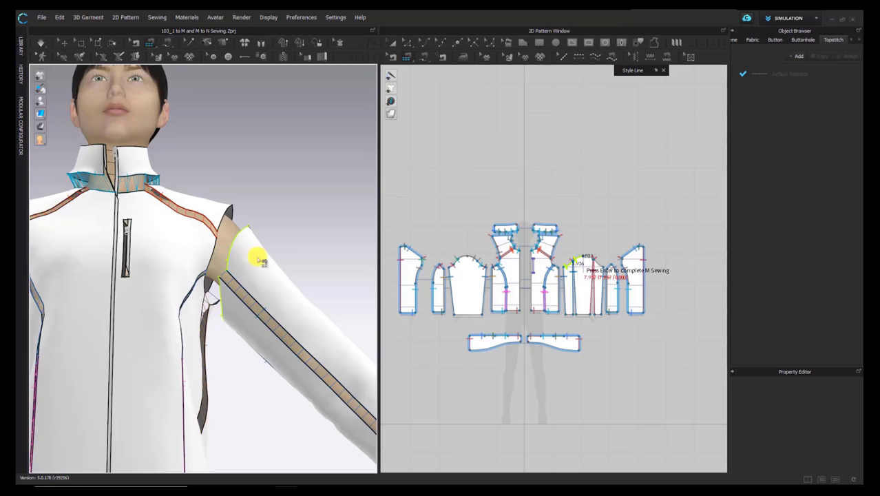
right_drag(255, 256, 118, 236)
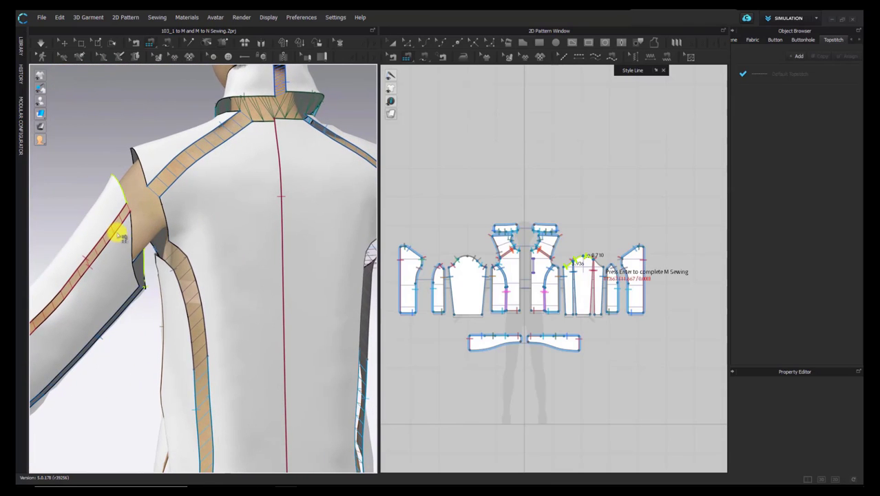
click(136, 229)
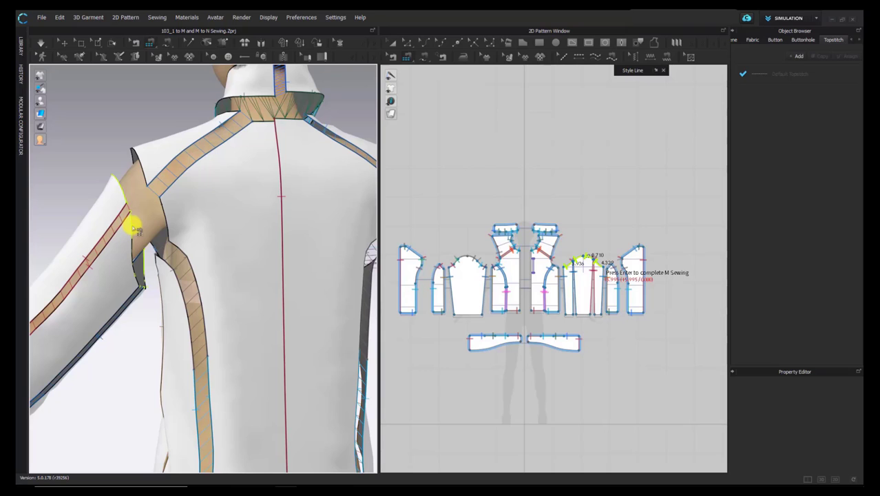
key(Return)
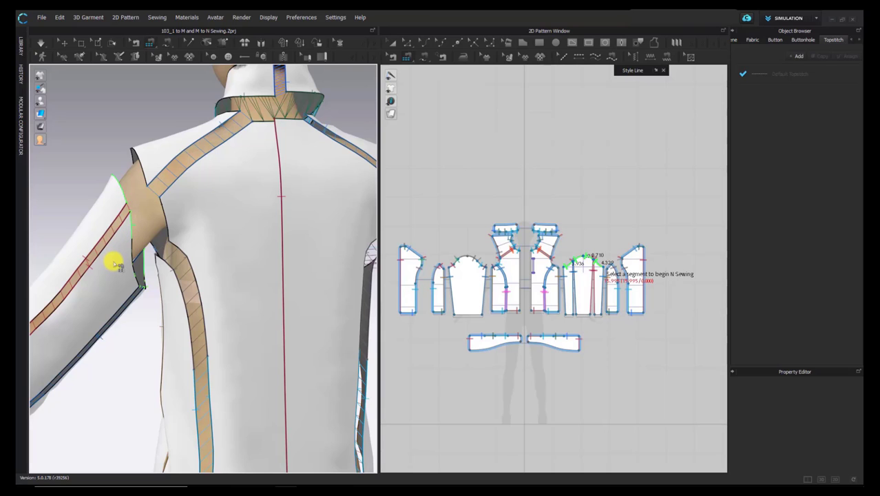
- Select the side front, front, shoulder yoke, back and side back armhole segments as the N group and complete the seam
mouse_move(141, 261)
right_down()
mouse_move(236, 262)
mouse_move(112, 269)
mouse_move(138, 265)
right_up()
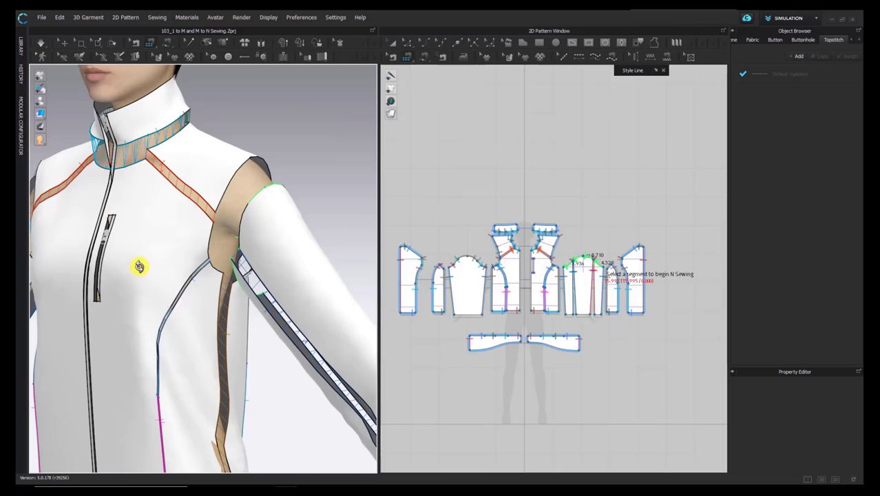
click(221, 272)
click(209, 250)
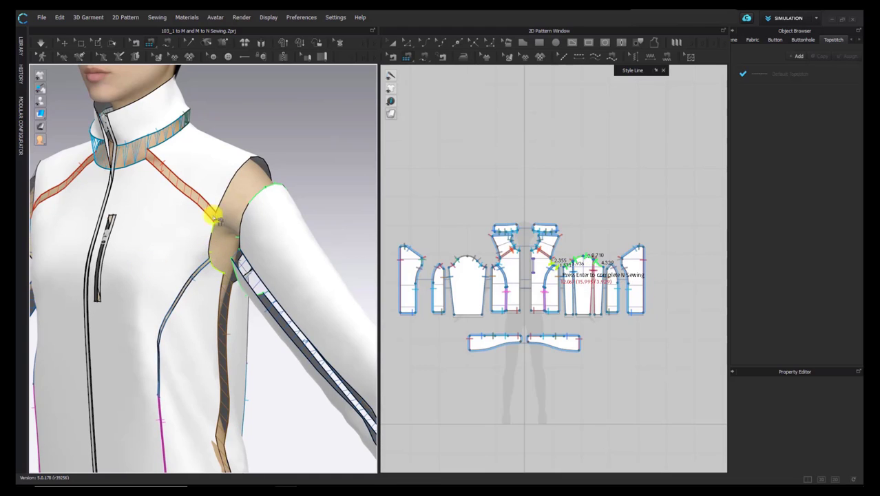
right_drag(242, 228, 176, 205)
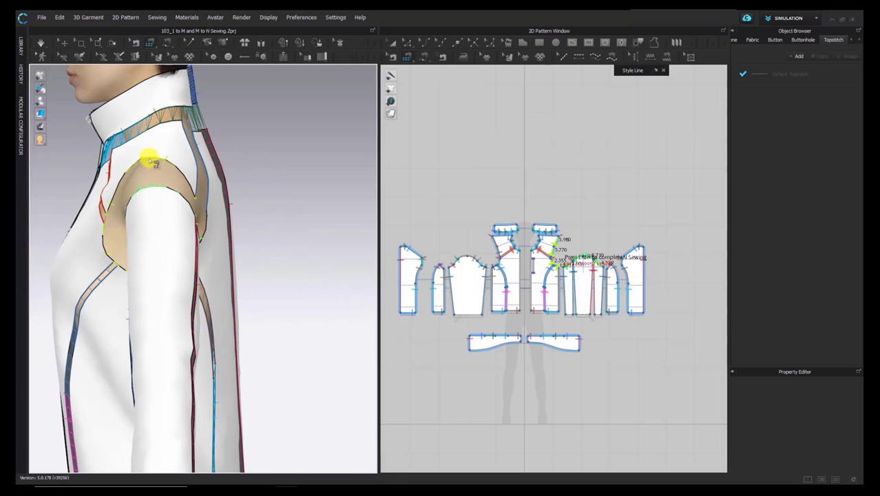
right_drag(222, 334, 123, 235)
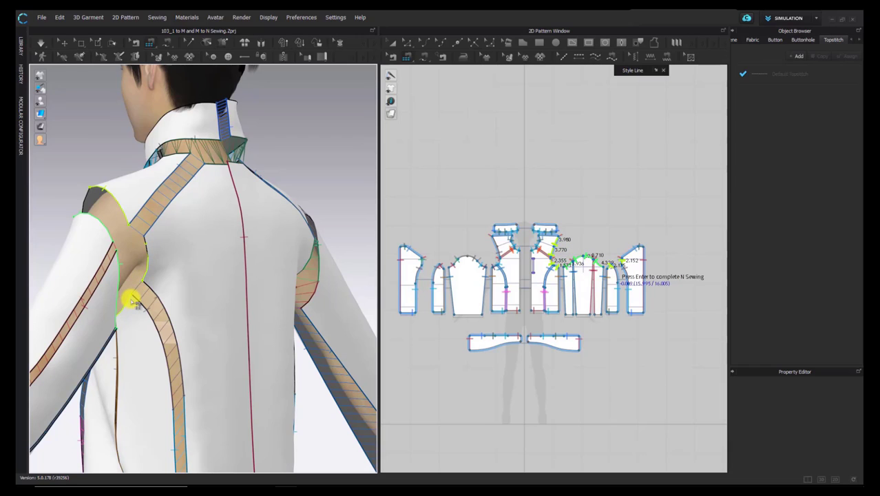
key(Return)
- Simulate the jacket to close the sewn armholes, and hide the avatar to inspect the garment from back and front
right_drag(129, 339, 232, 339)
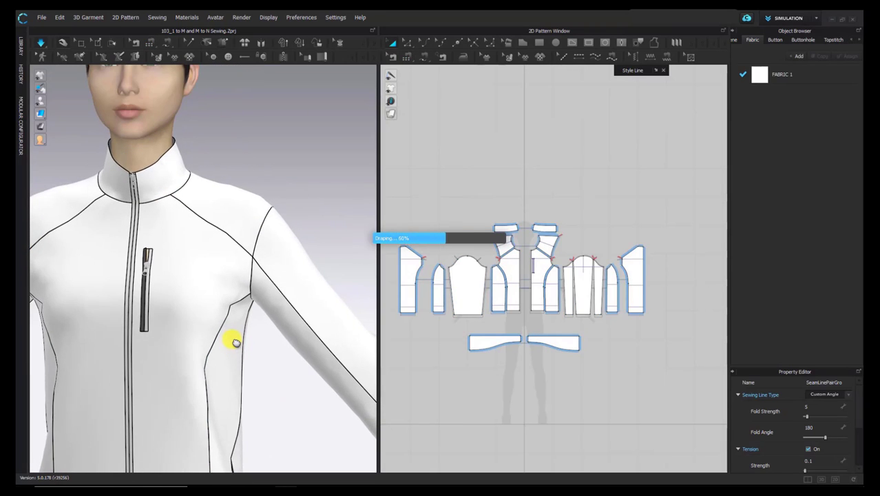
scroll(235, 342, down, 5)
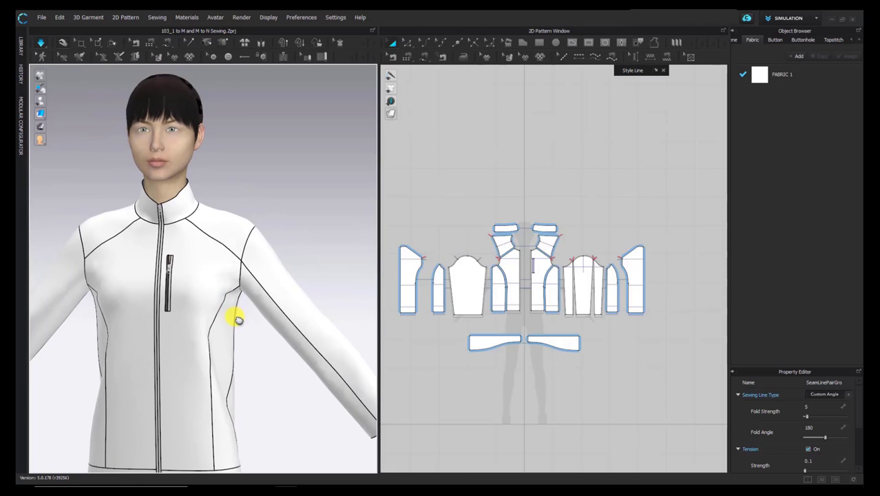
right_drag(232, 322, 165, 325)
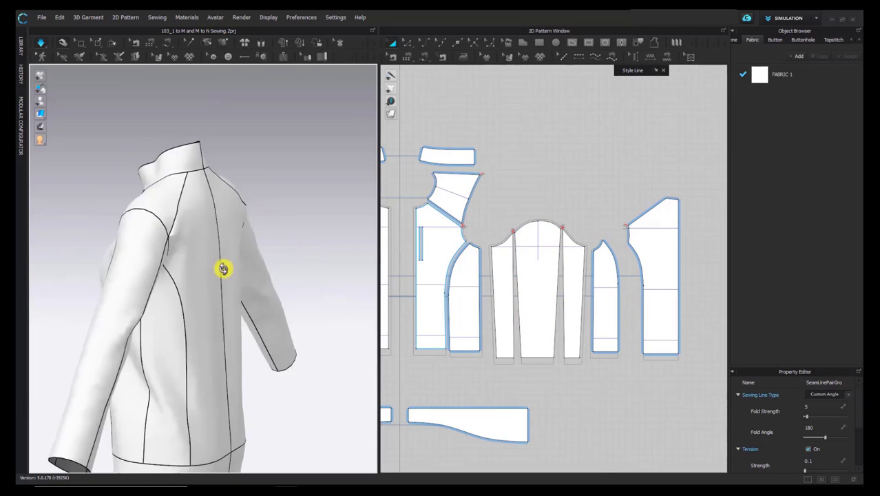
scroll(226, 269, down, 2)
right_drag(223, 284, 200, 307)
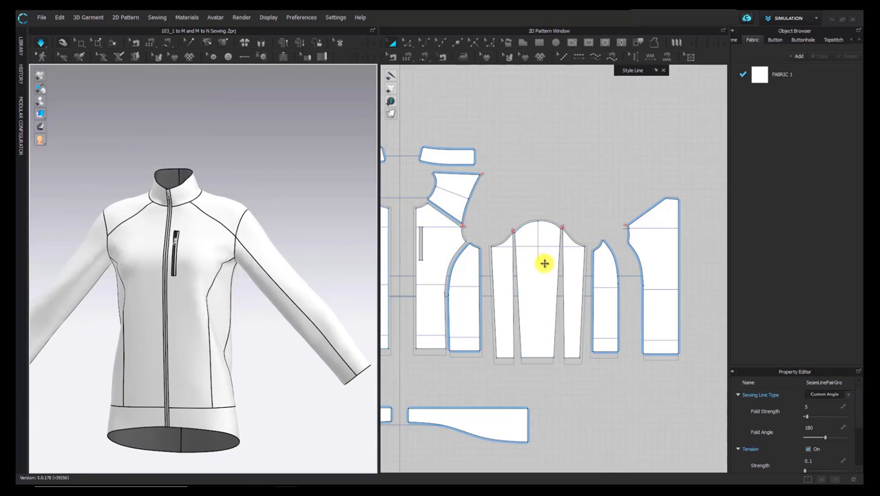
- Clear the selection, bring all 2D patterns into view and show the avatar again in the front view
scroll(547, 261, down, 4)
scroll(507, 310, down, 2)
scroll(479, 263, up, 4)
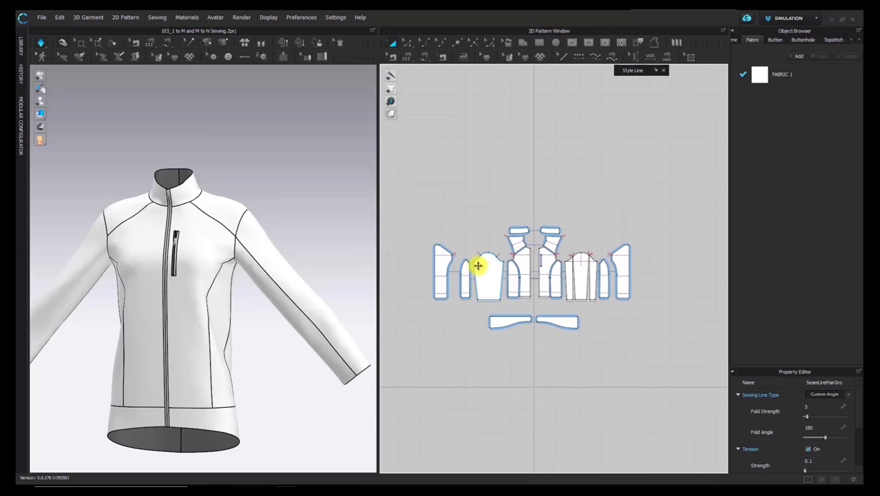
click(425, 249)
scroll(468, 266, down, 2)
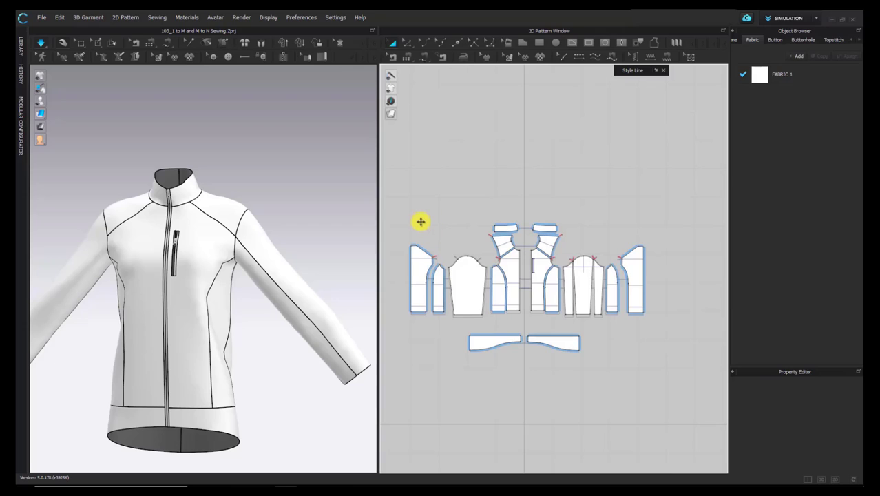
key(2)
key(shift+a)
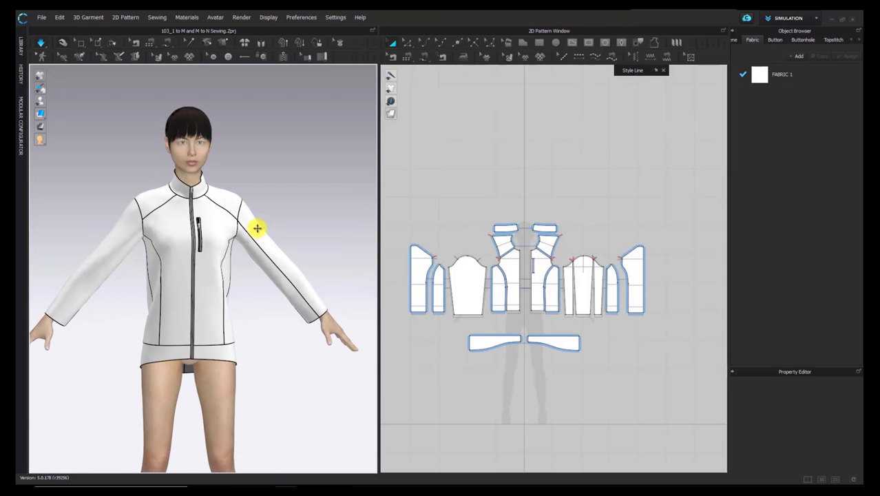